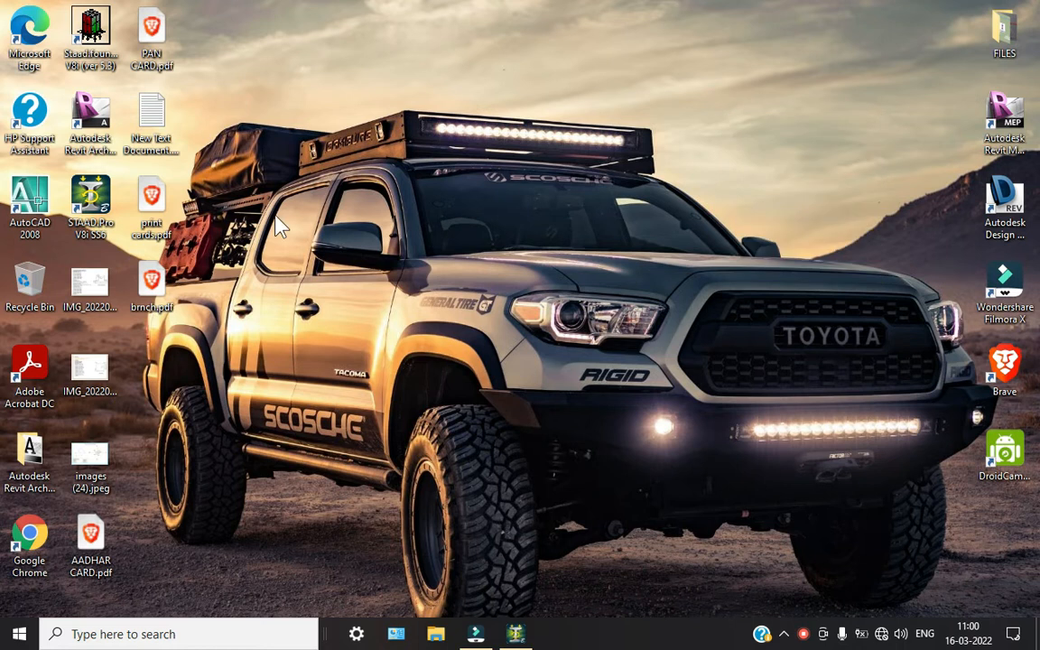
Step: Launch STAAD.Pro V8i SS6 from the desktop and exit the Bentley CONNECTION Client
right_click(283, 90)
click(314, 147)
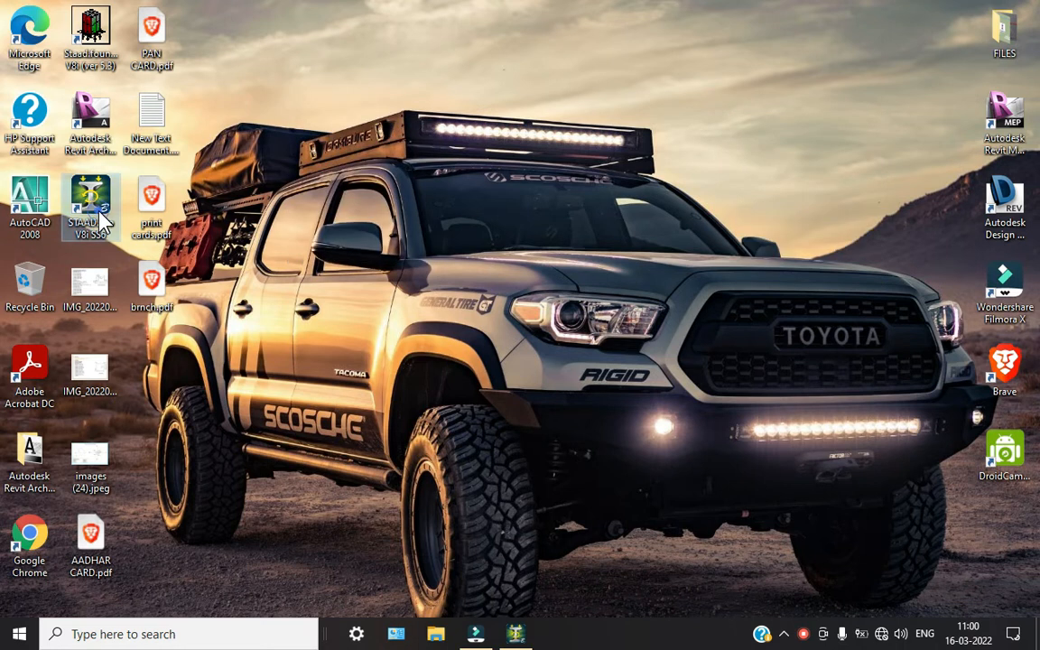
right_click(354, 76)
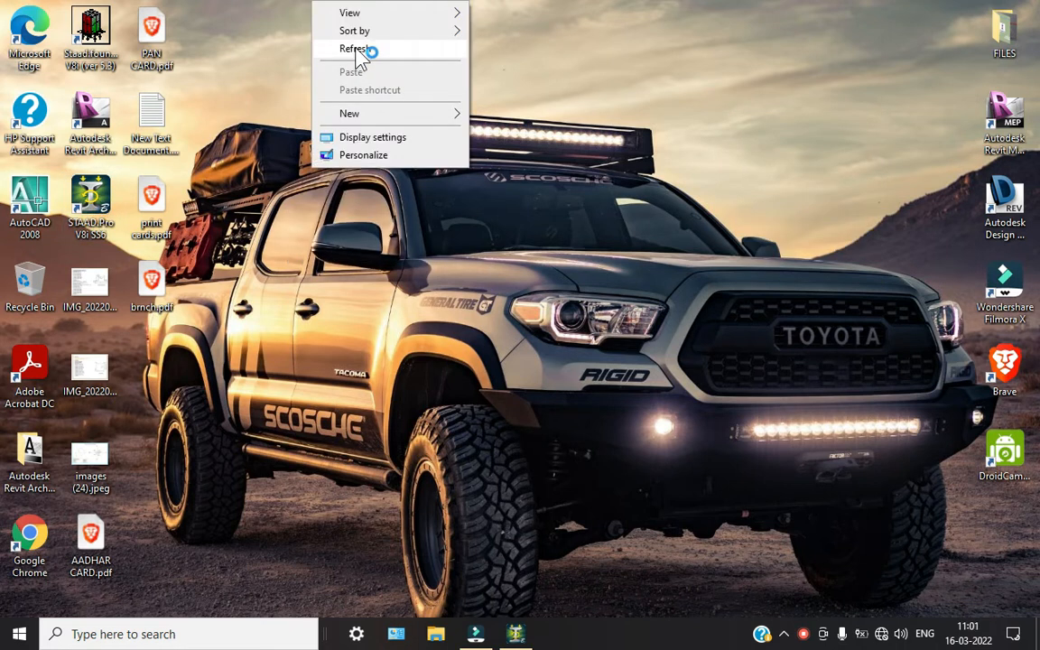
click(363, 48)
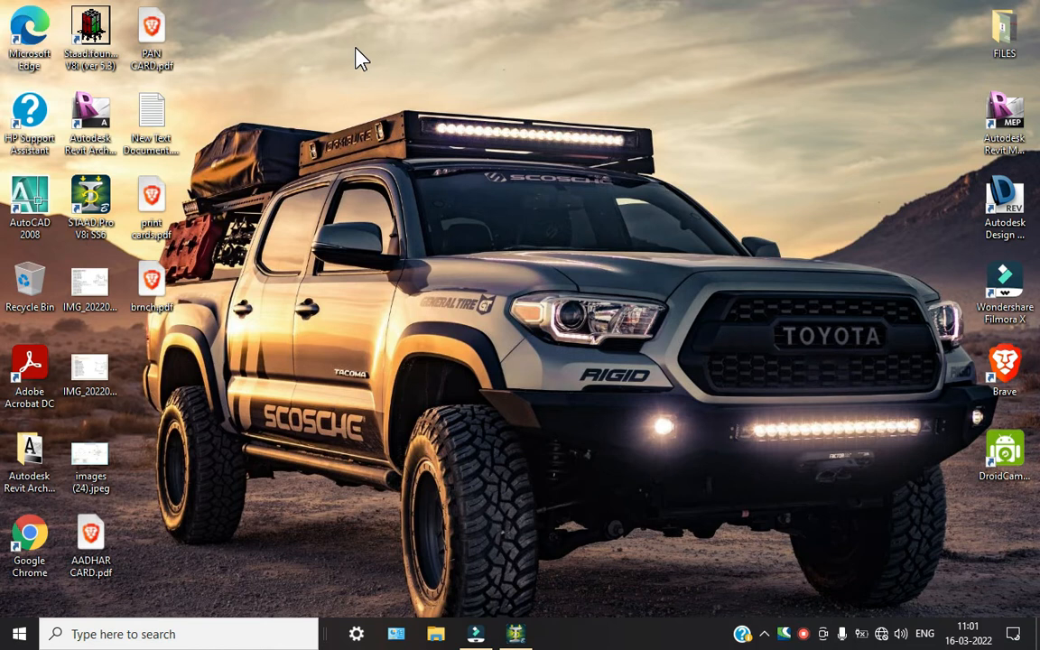
right_click(354, 48)
click(384, 95)
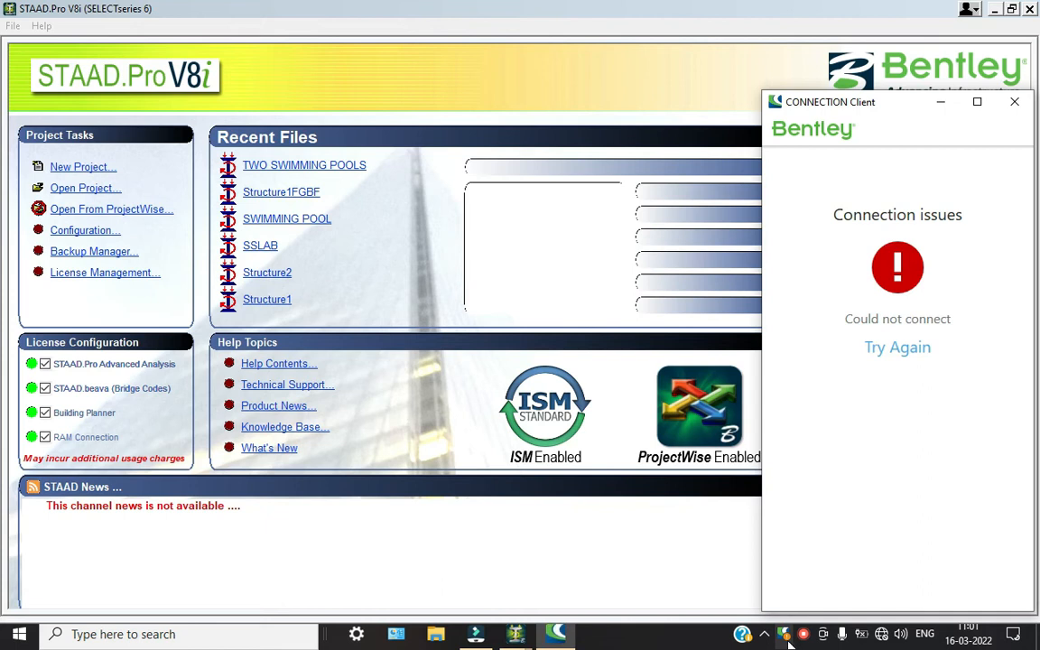
right_click(758, 631)
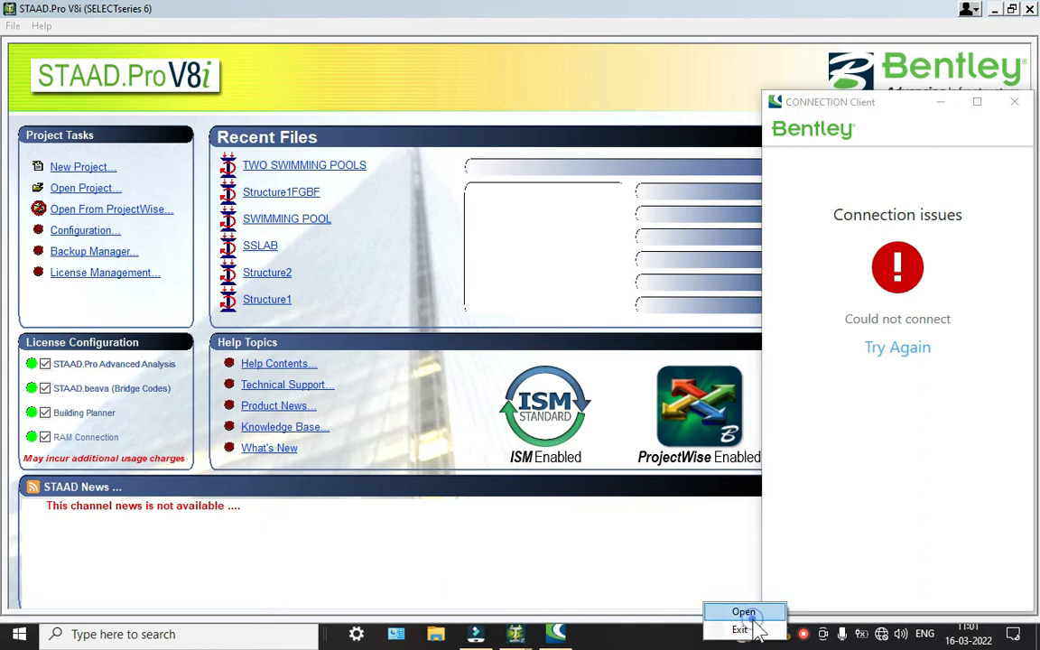
click(756, 630)
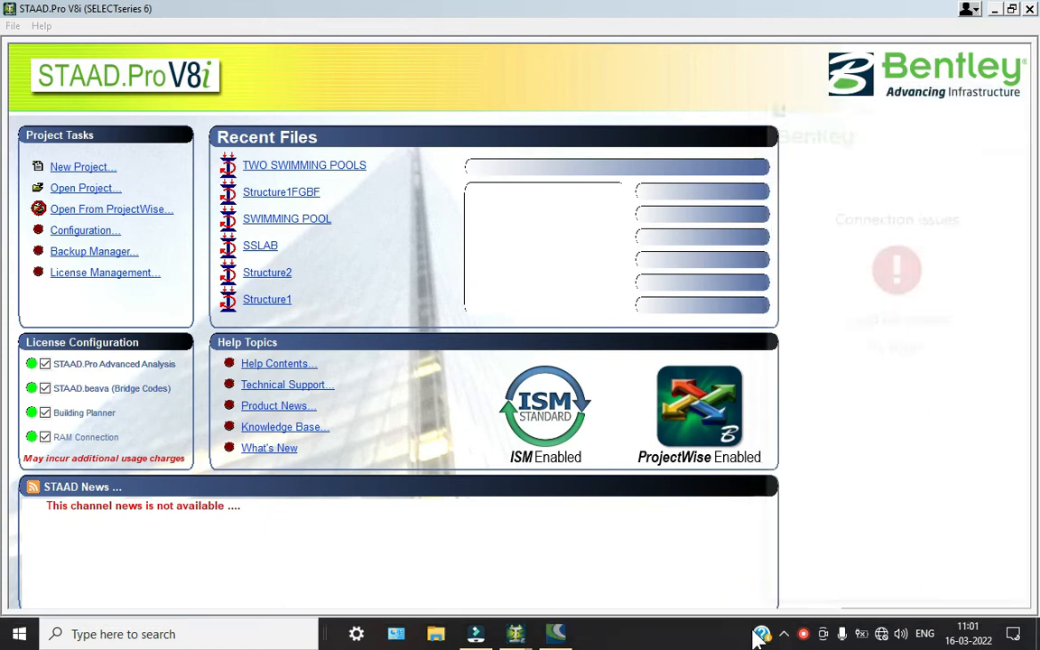
Step: Create a new Space structure model named "g+15 swim" with Add Beam as the starting mode
click(65, 168)
click(373, 208)
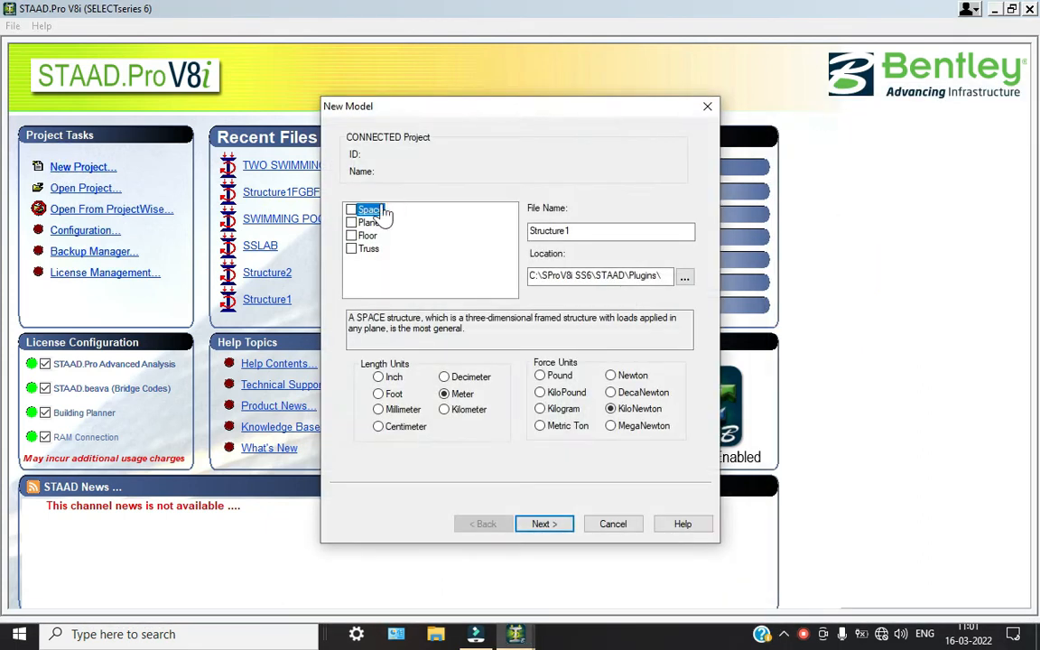
click(351, 209)
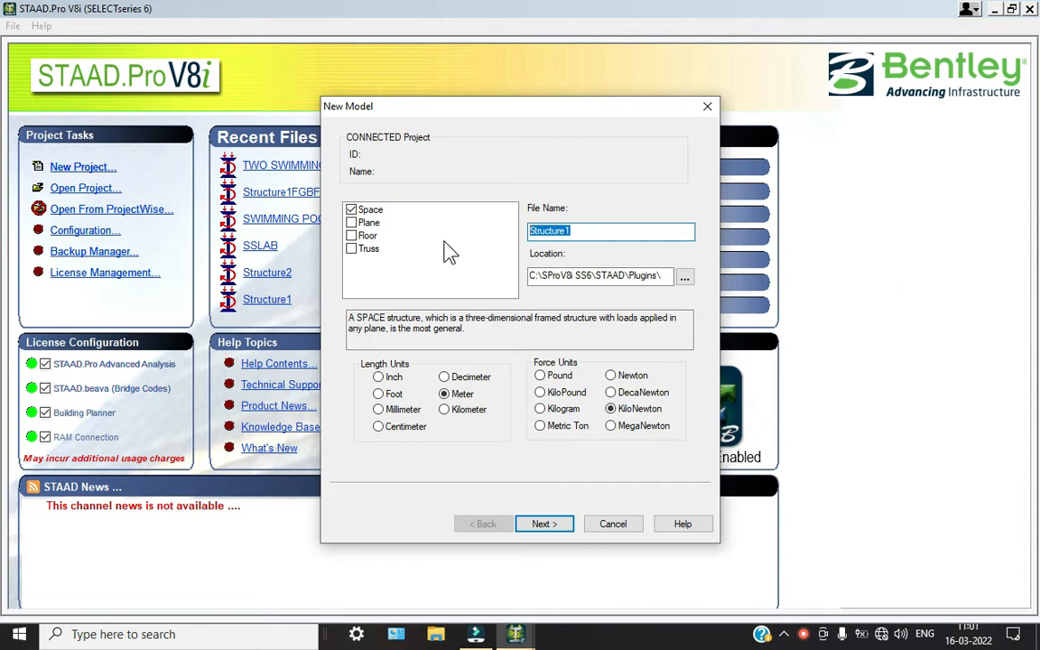
text(g+15 swim)
key(Return)
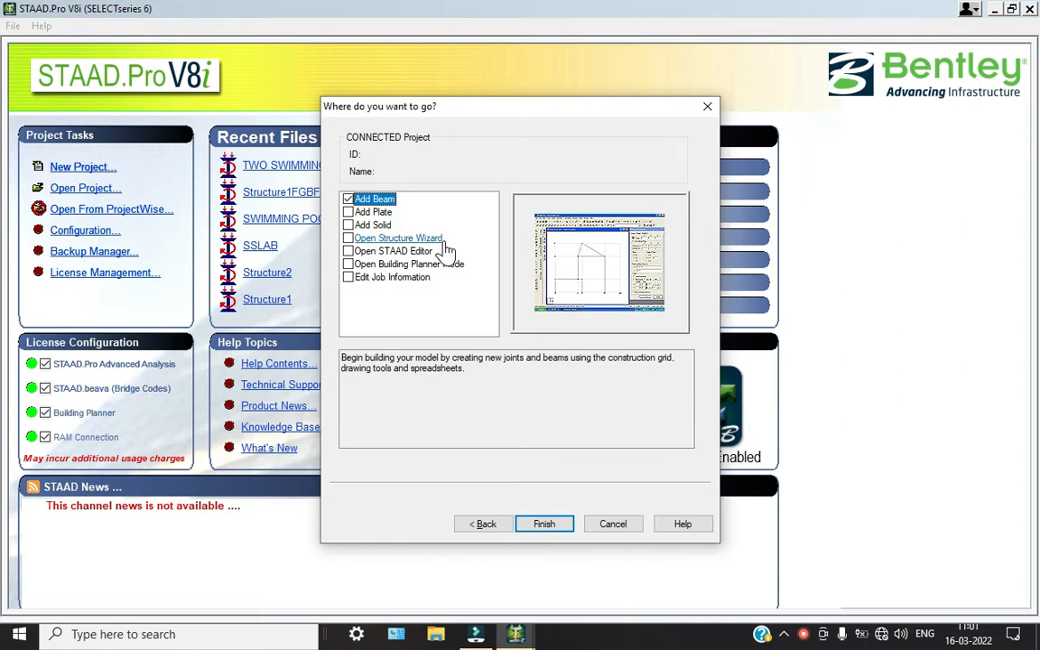
click(534, 528)
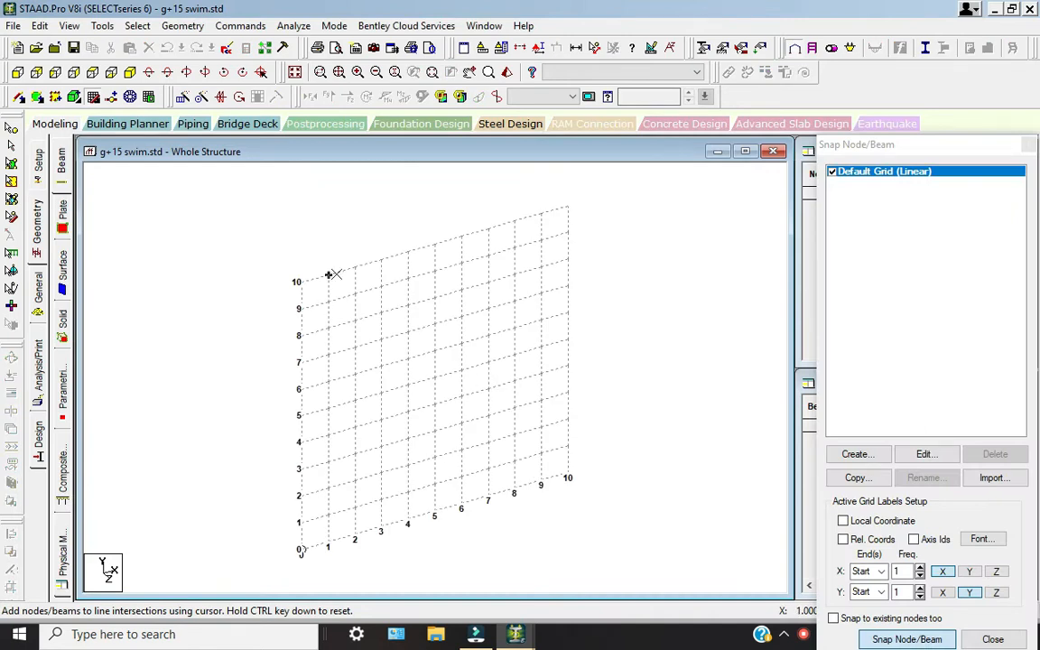
Step: Open the Structure Wizard and choose Frame Models as the prototype model type
click(188, 28)
click(238, 521)
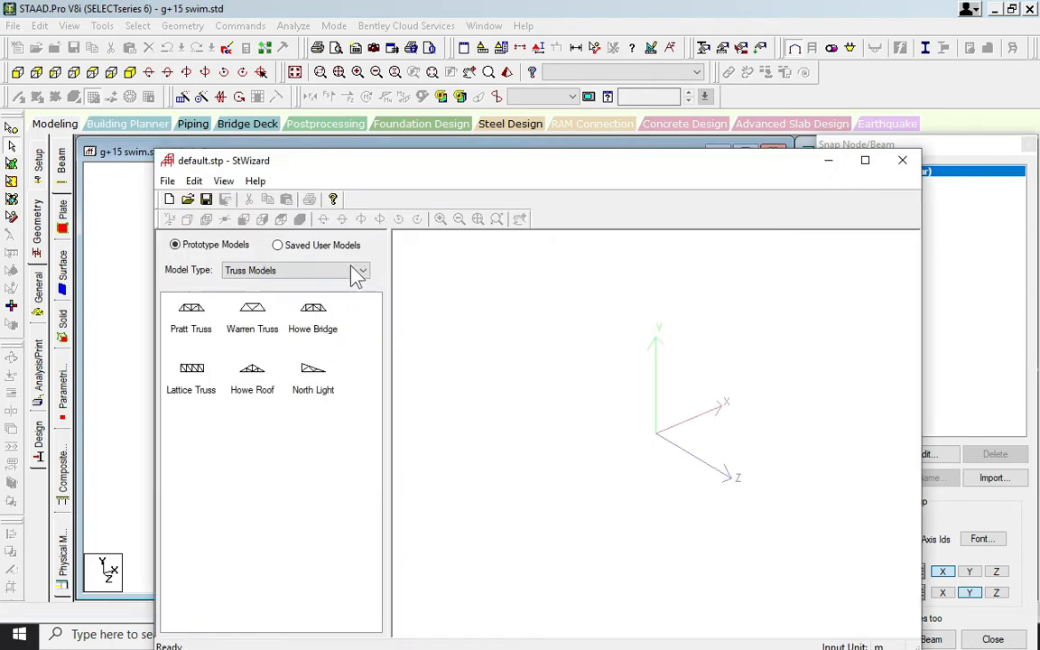
drag(373, 172, 334, 90)
click(257, 186)
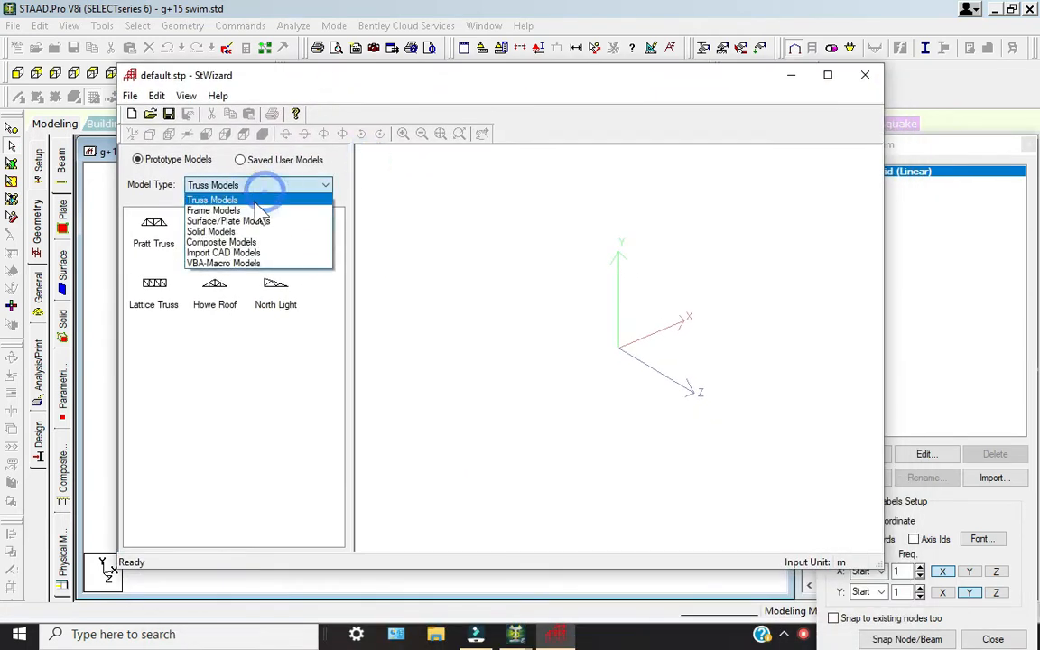
click(244, 209)
Step: Generate a Bay Frame prototype with a length of 8 m and a height of 45 m
double_click(154, 226)
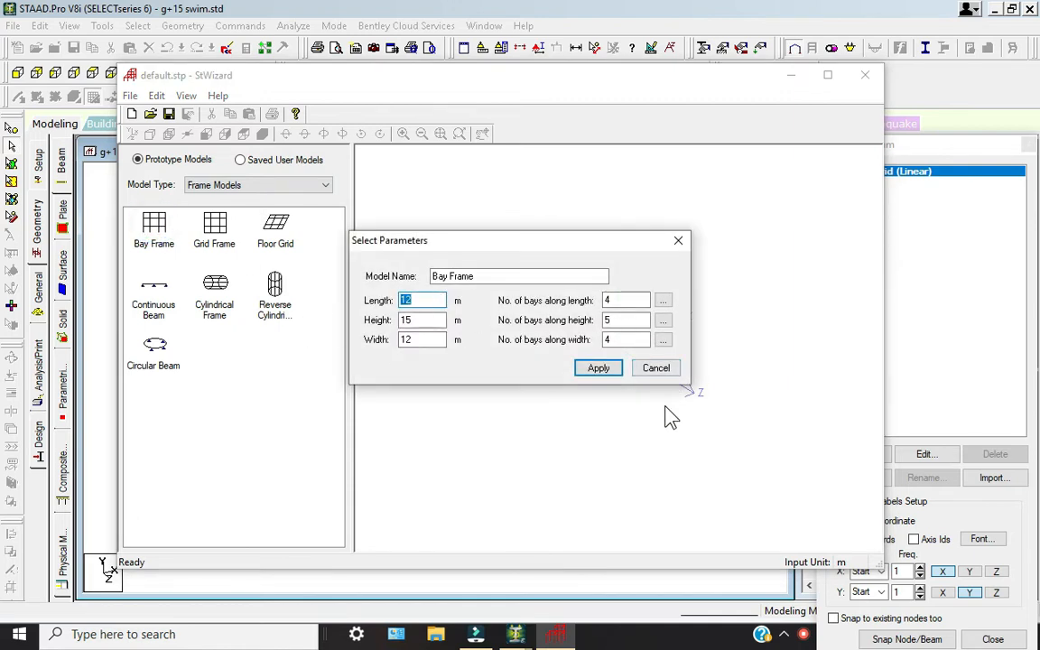
click(407, 301)
double_click(417, 321)
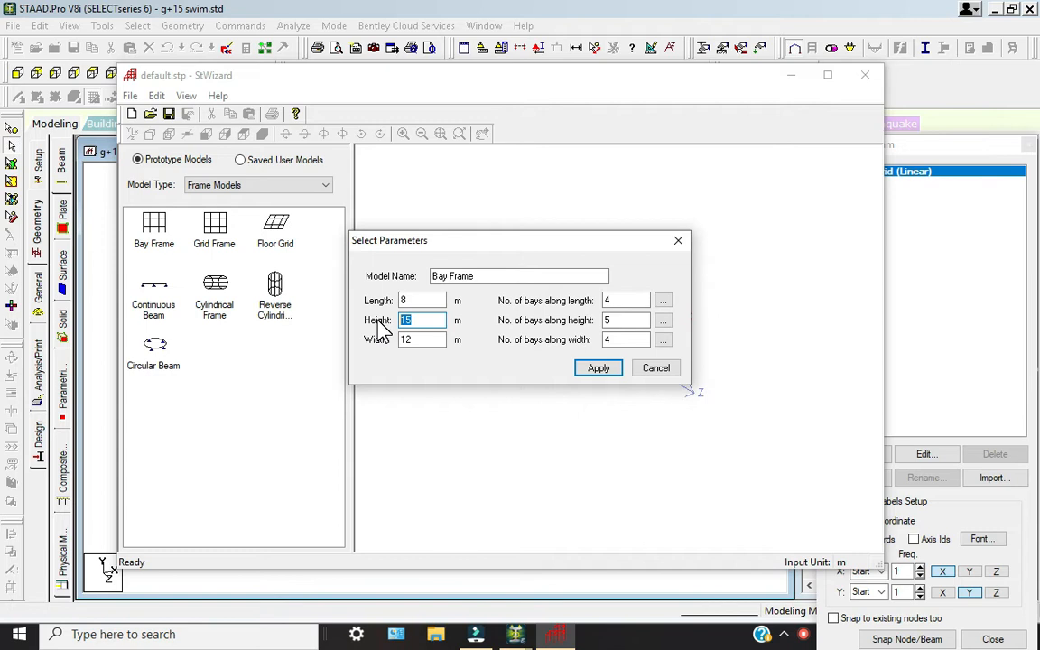
text(45)
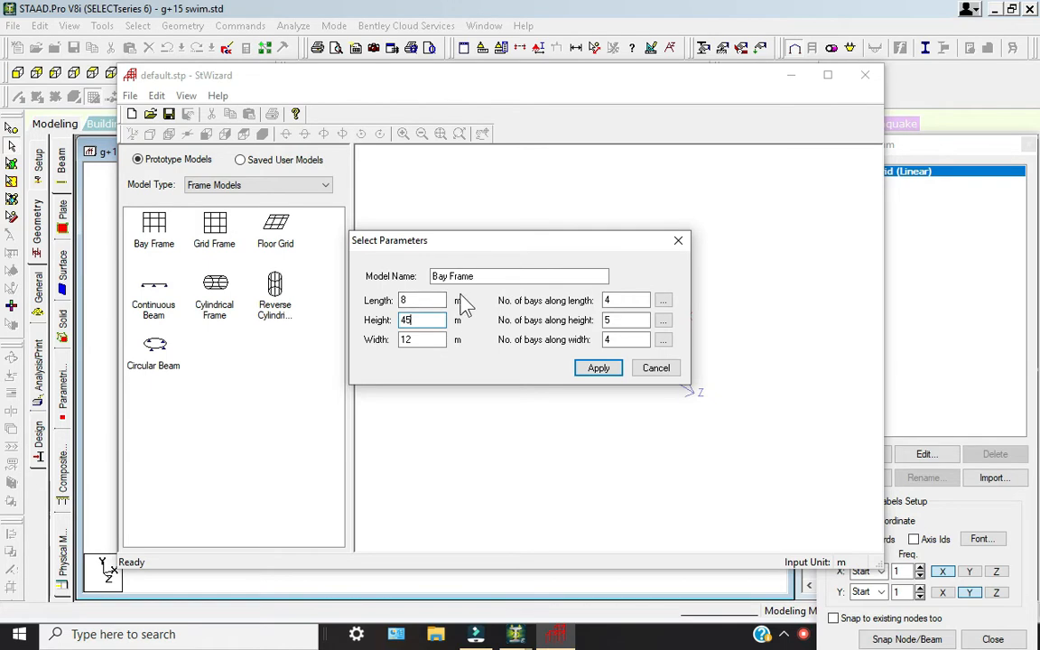
click(596, 370)
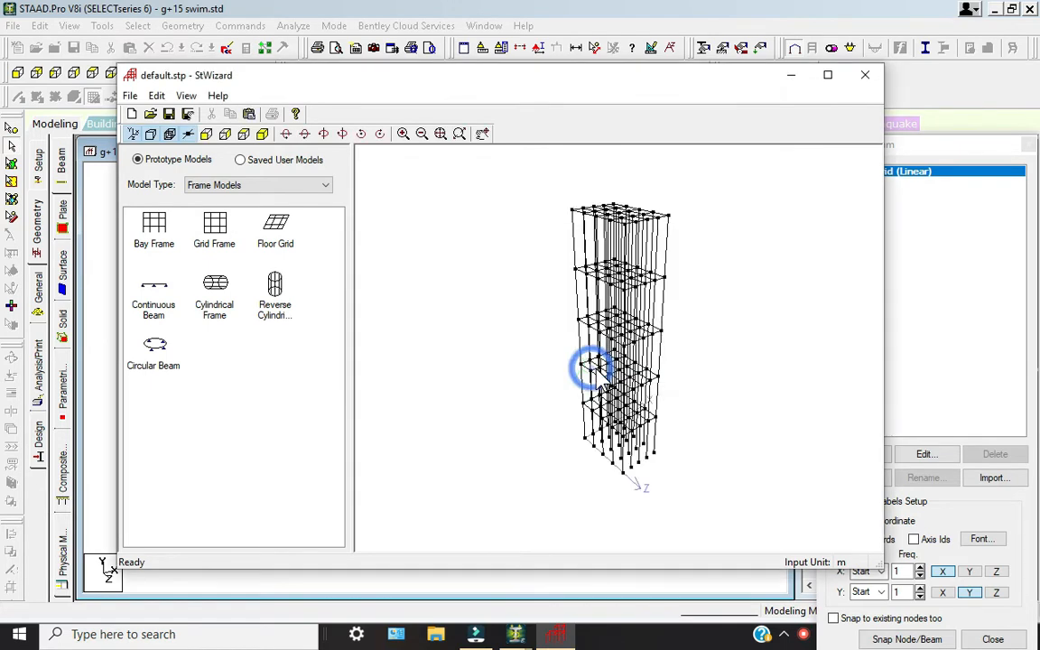
Step: Try to rebuild the bay frame with a height of 3 m and 15 bays along the height
drag(593, 395, 414, 427)
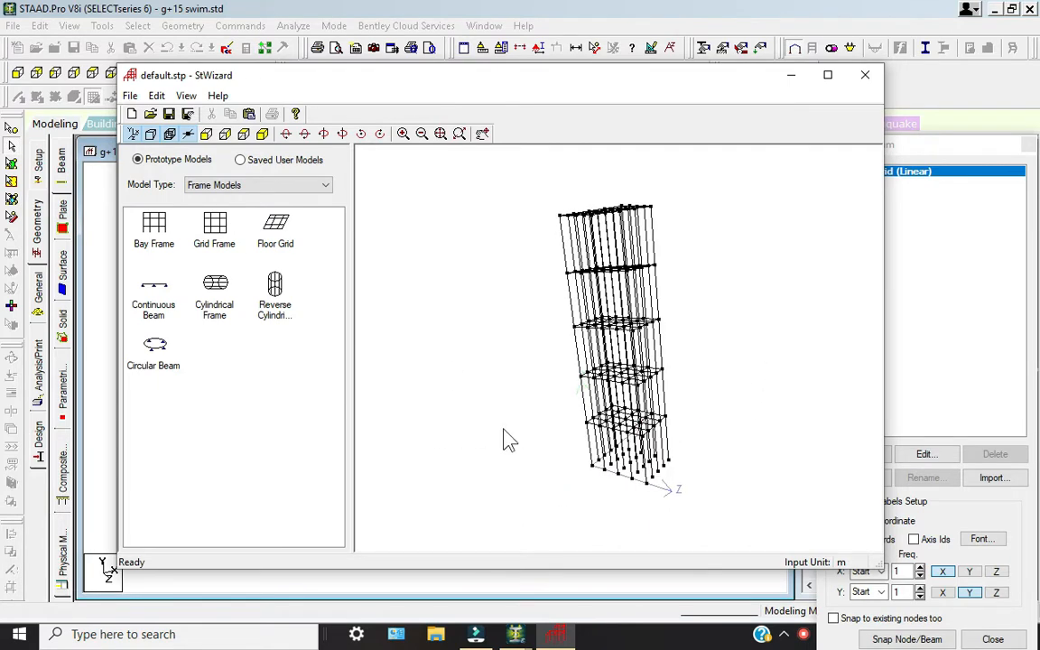
drag(154, 236, 542, 321)
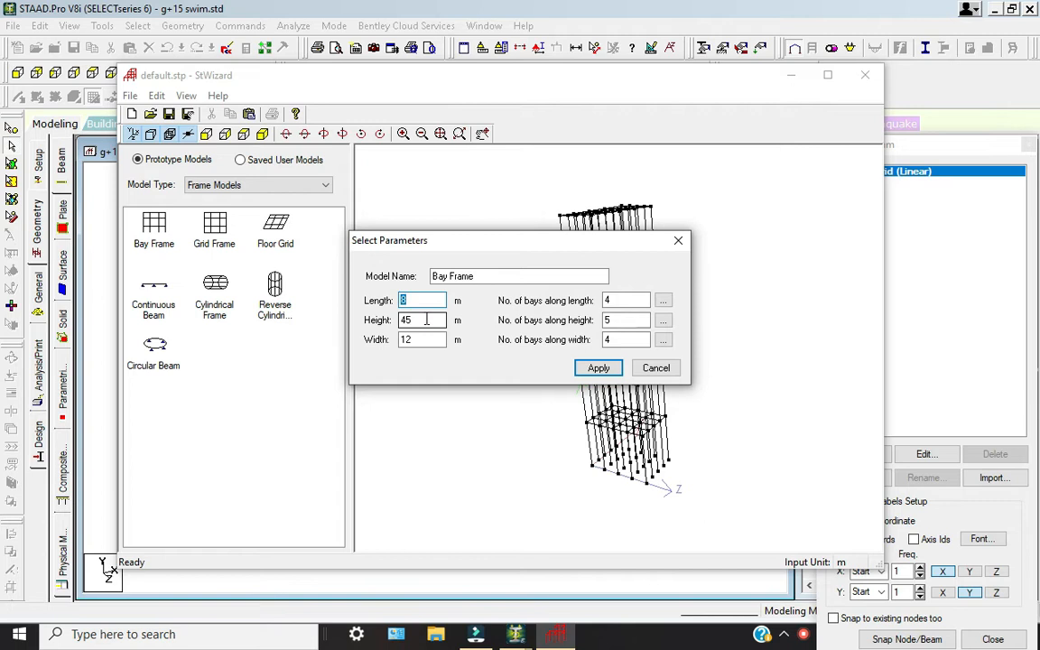
double_click(426, 319)
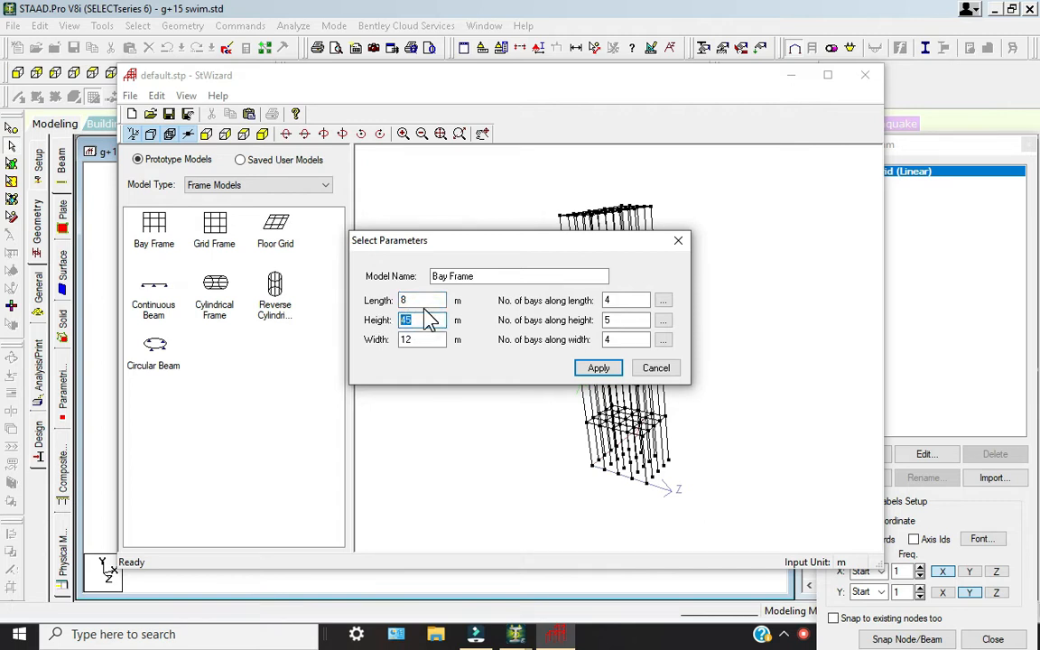
text(3)
double_click(619, 320)
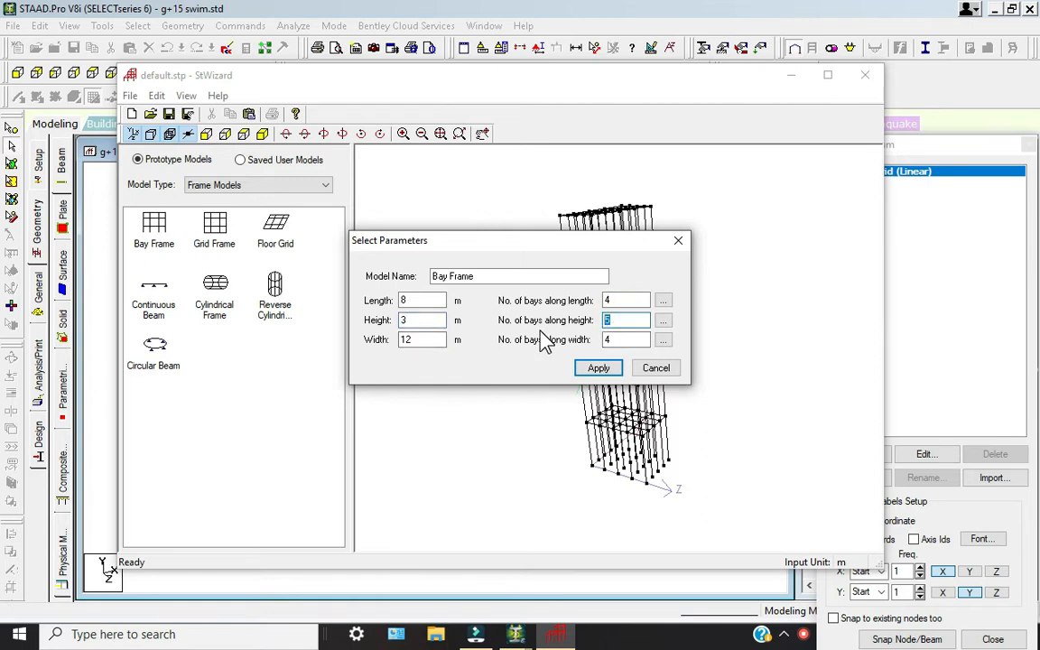
text(1)
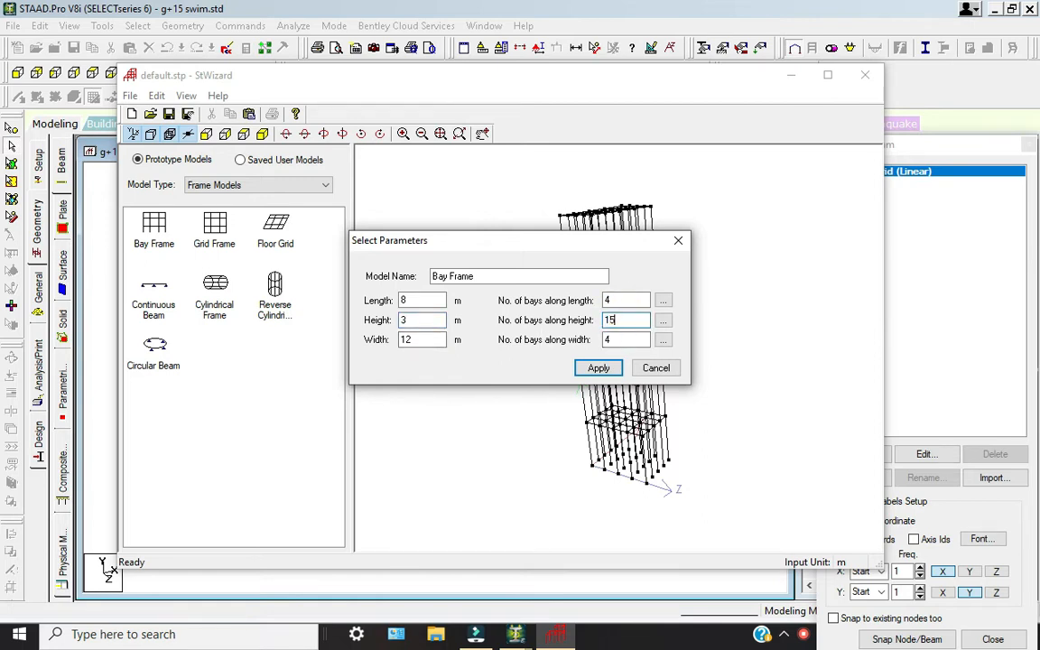
click(597, 369)
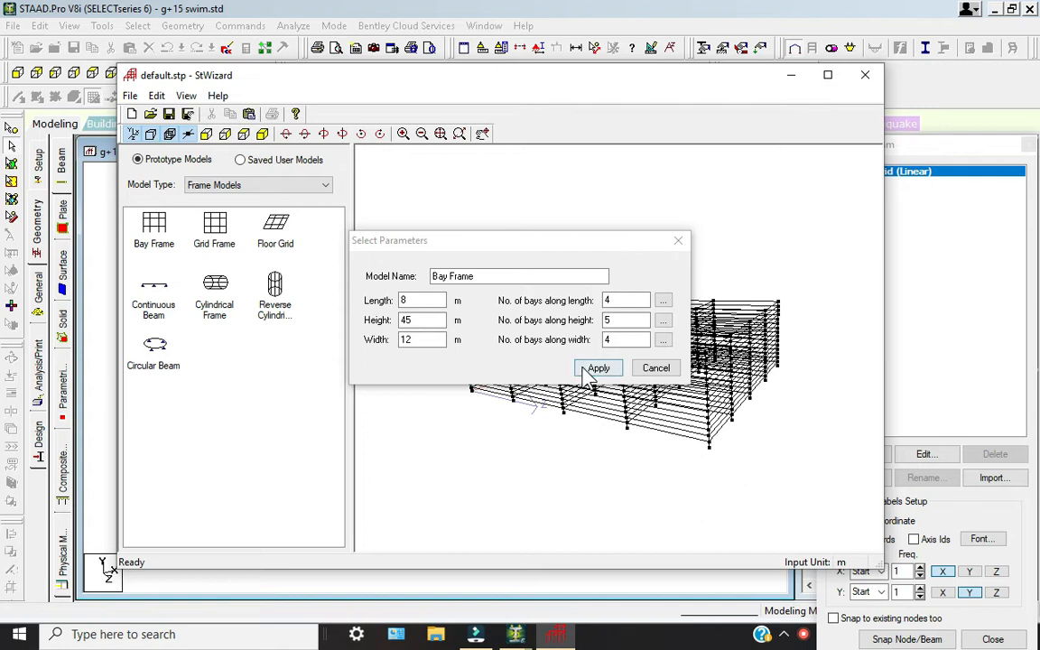
Step: Rebuild the 45 m high bay frame with 15 bays along its height
click(605, 327)
click(603, 322)
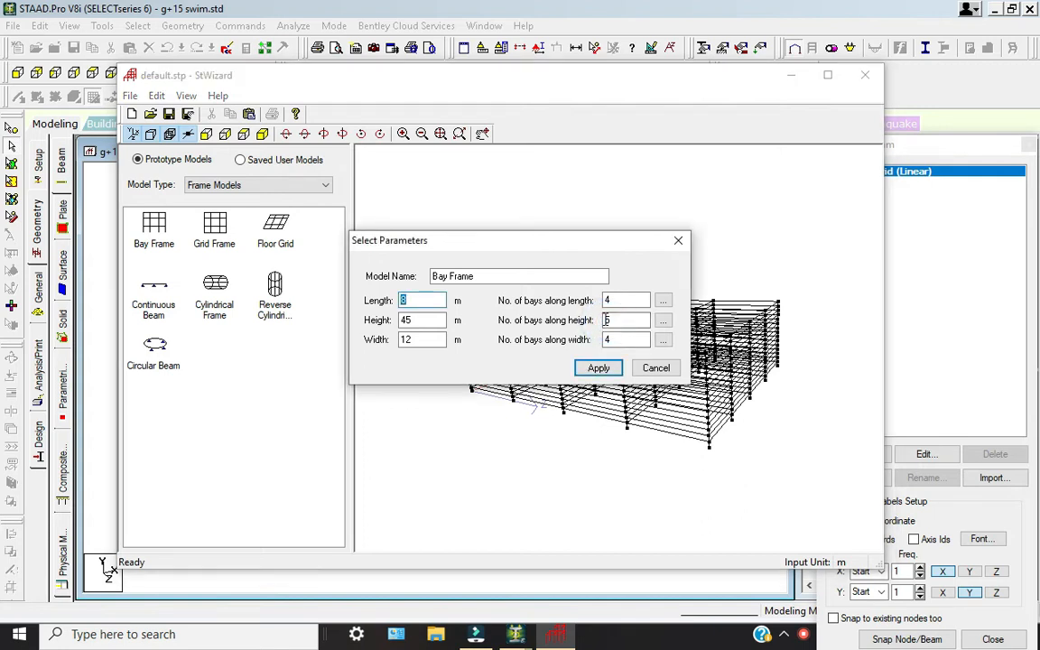
click(606, 322)
text(1)
key(Return)
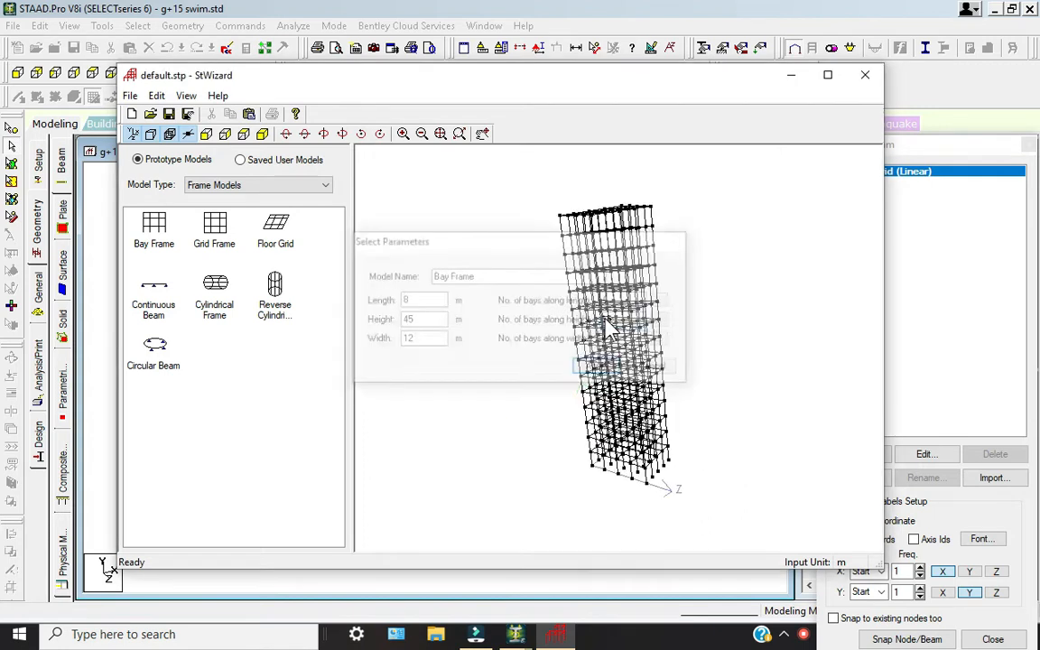
Step: Merge the bay frame prototype into the STAAD.Pro model at X, Y and Z values of 0 and close the snap grid
drag(579, 312, 501, 312)
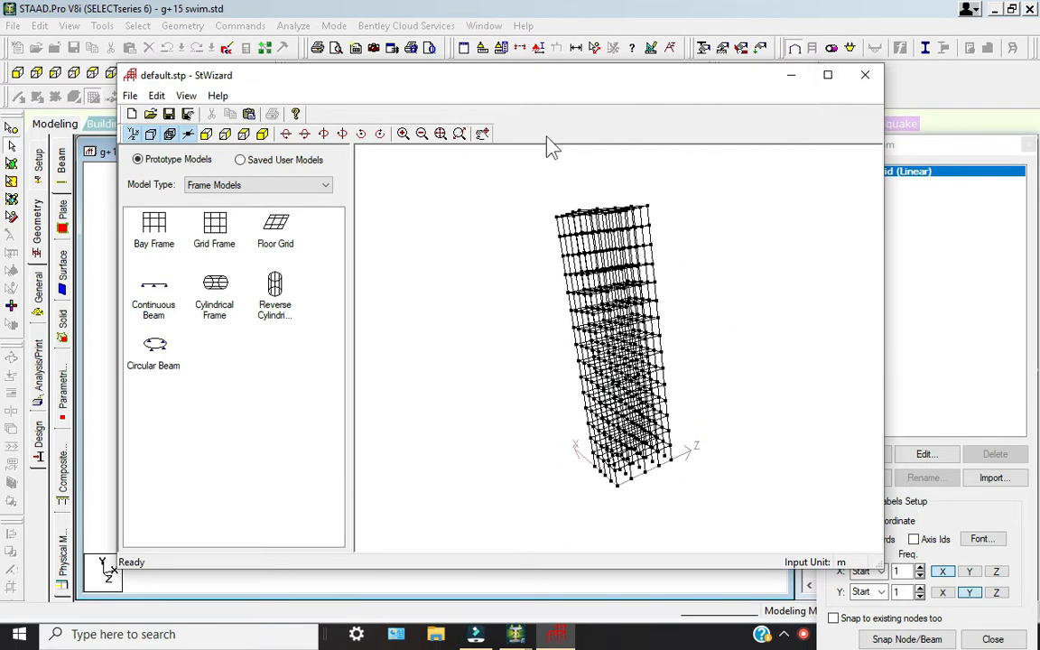
click(188, 114)
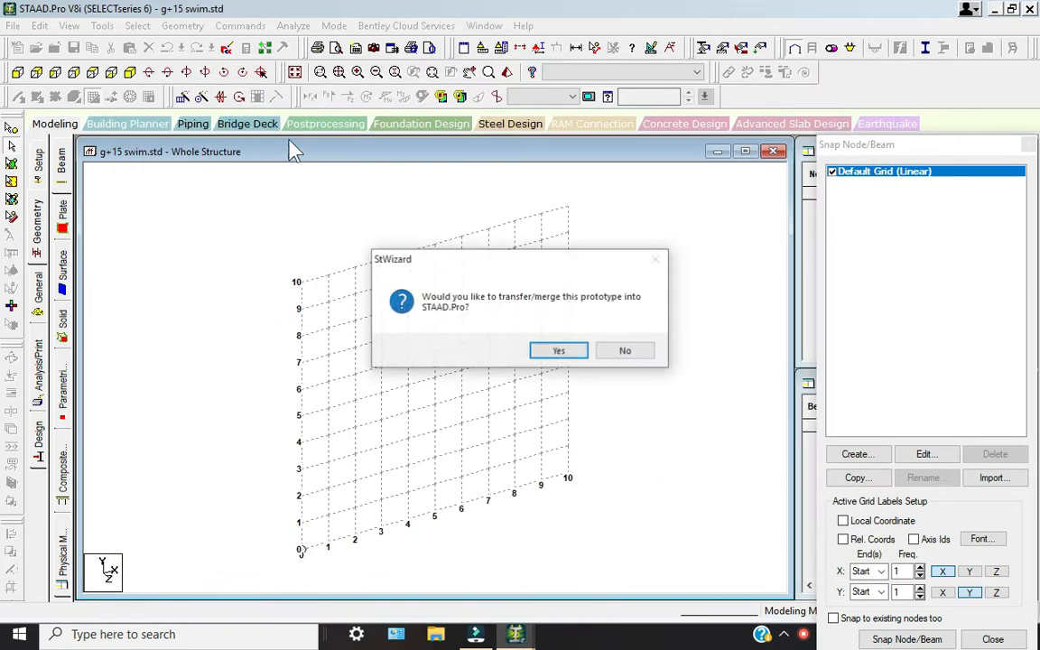
click(565, 352)
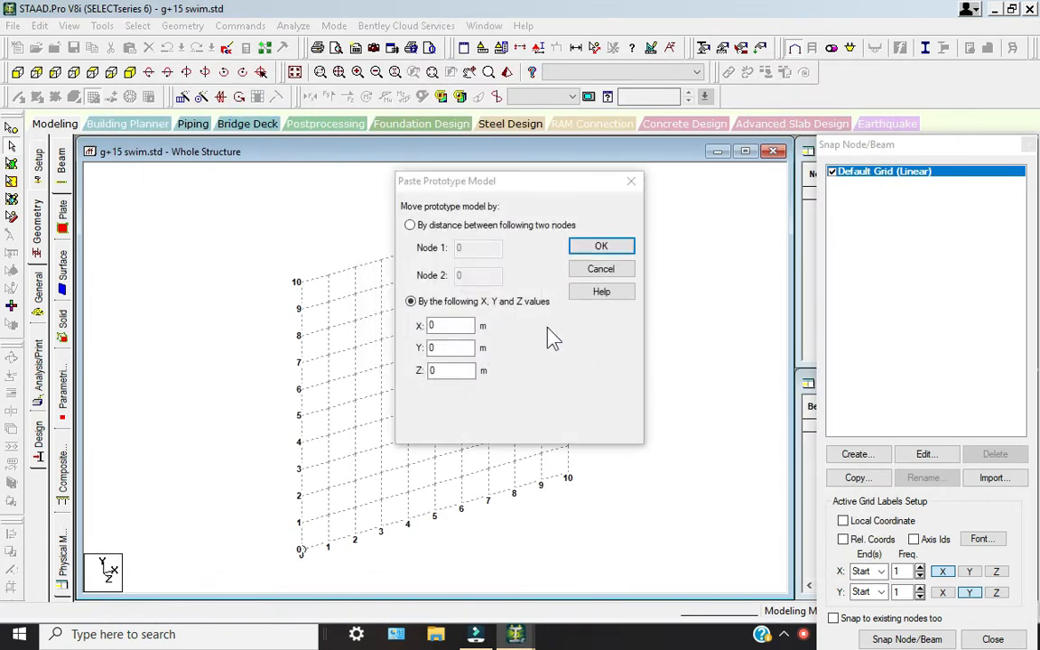
click(602, 247)
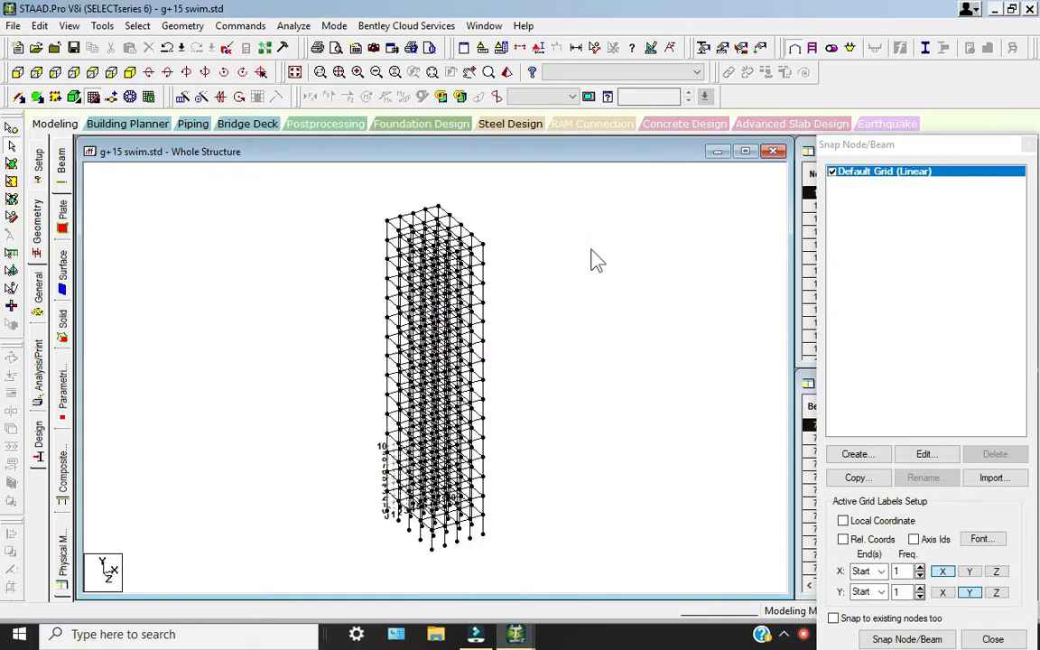
click(93, 97)
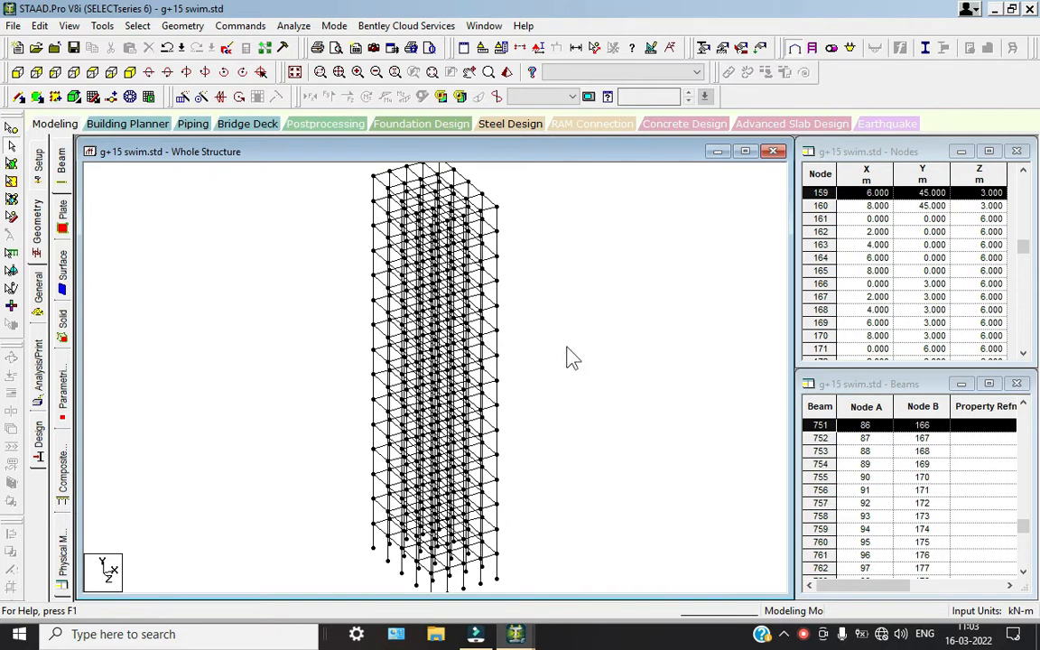
Step: Isolate the frame's topmost floor beams with a window section from the front and show them in isometric view
middle_drag(569, 356, 519, 508)
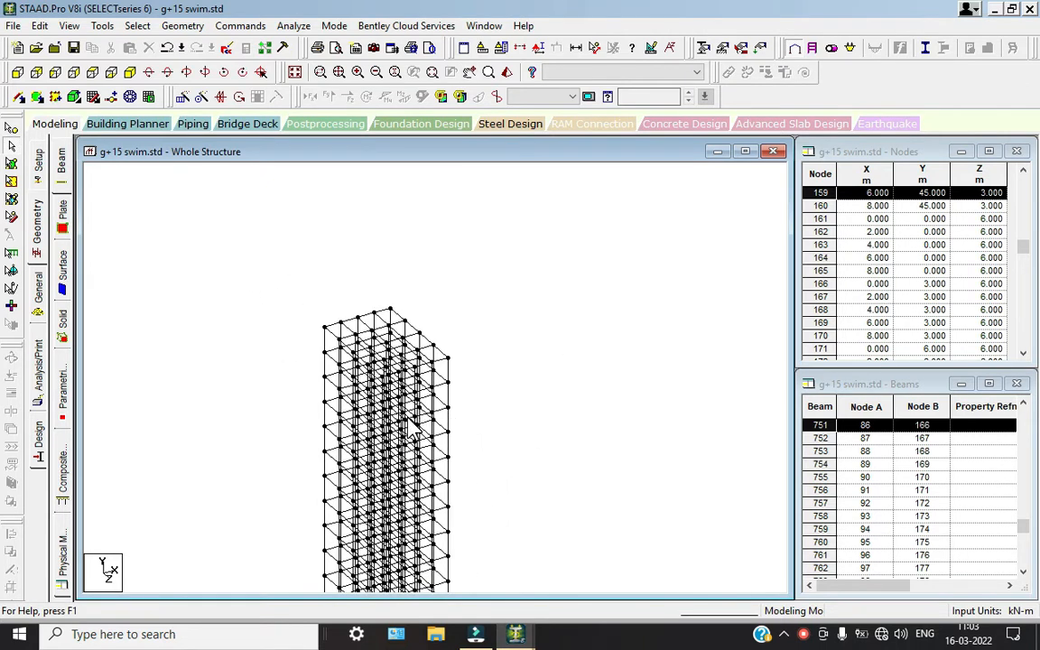
click(35, 74)
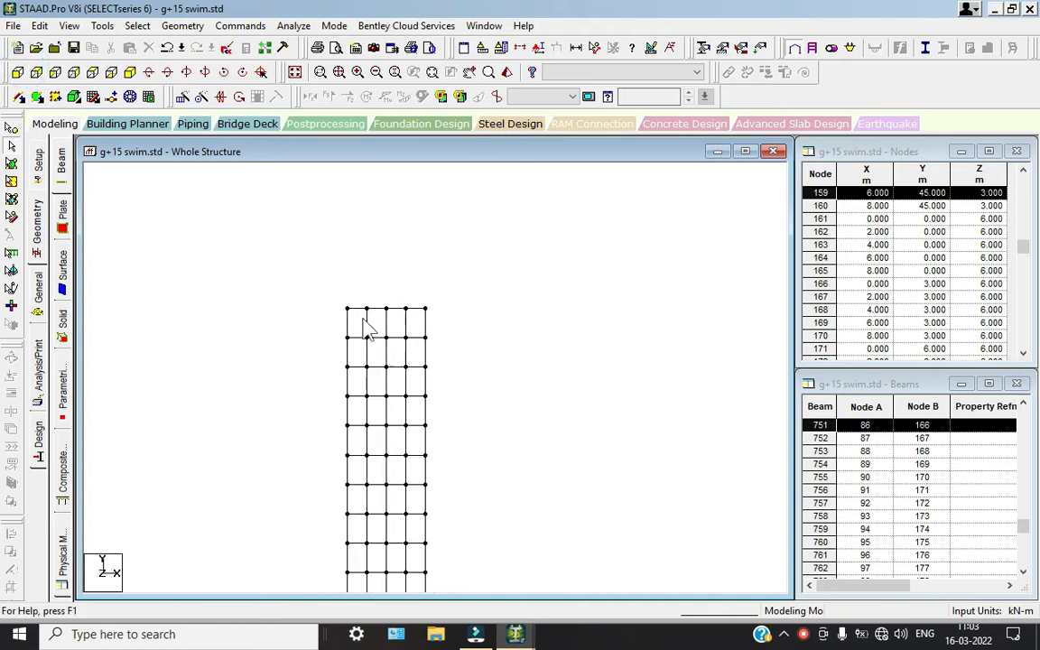
click(504, 47)
click(571, 221)
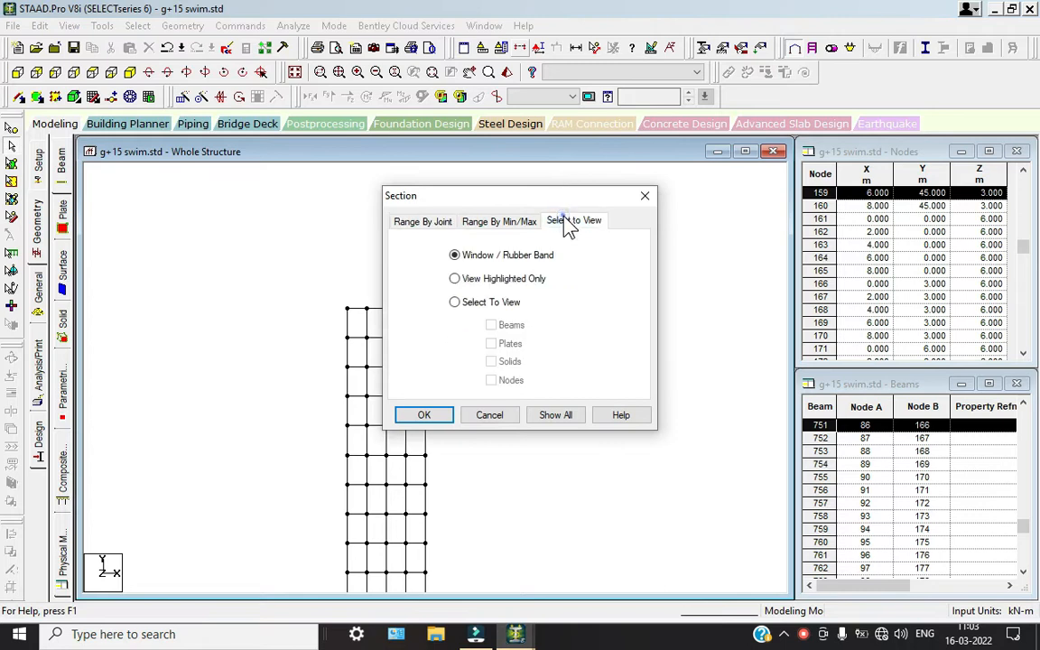
click(428, 417)
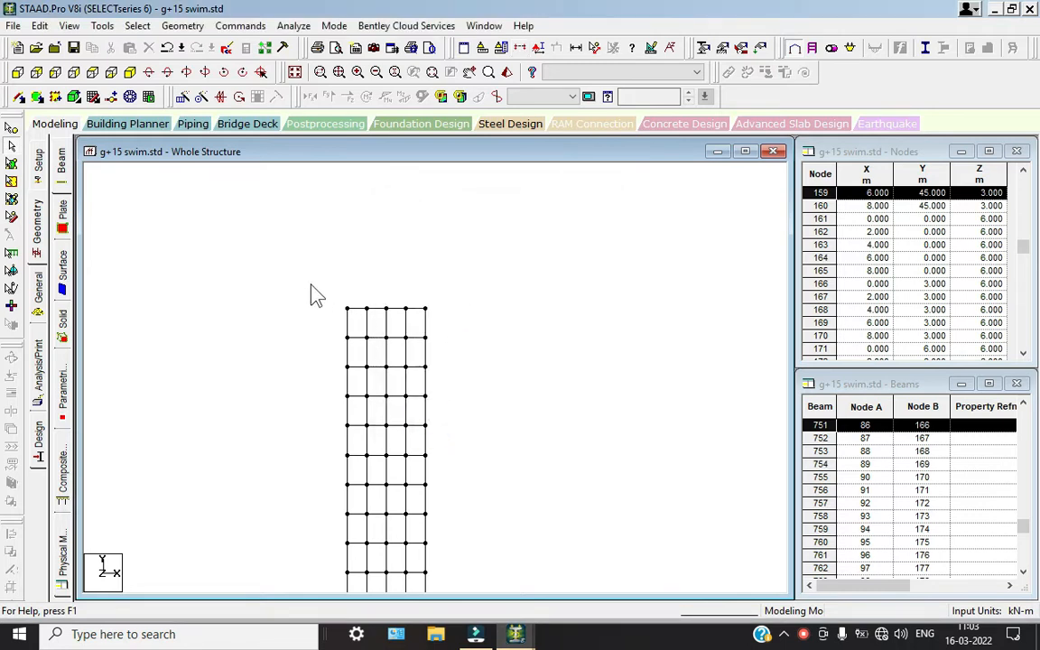
drag(311, 284, 506, 317)
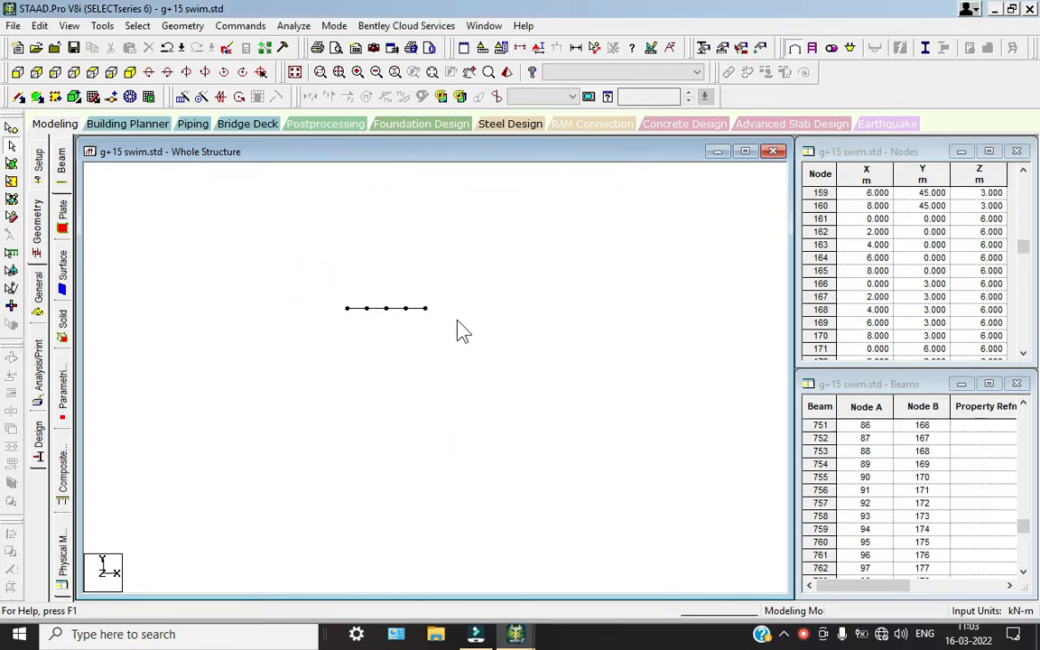
click(129, 73)
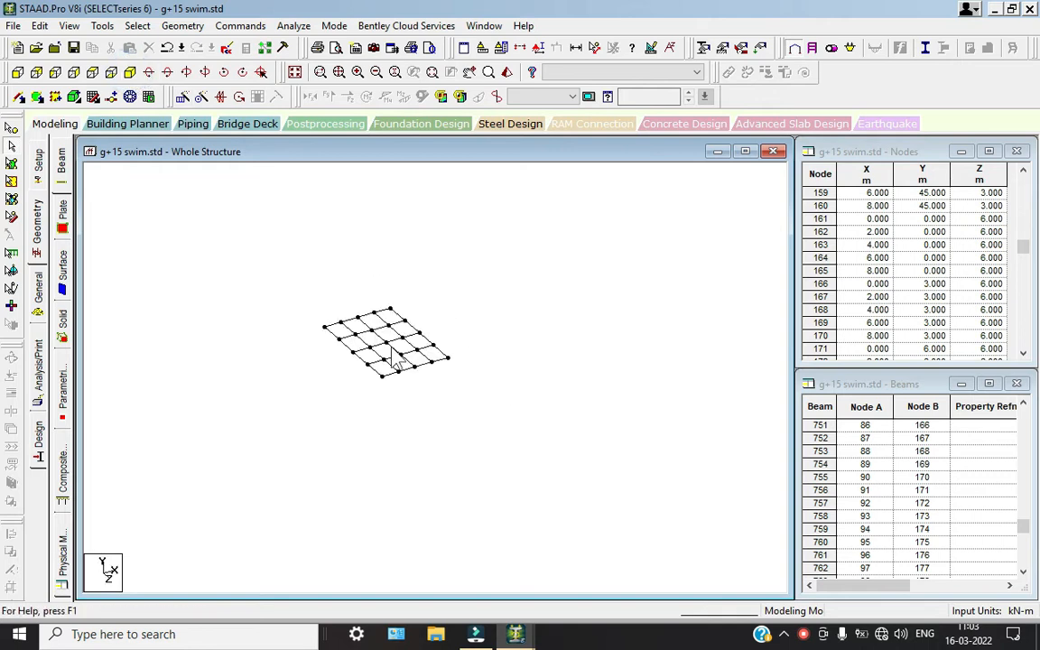
Step: Select the nine nodes of the 2-by-2 bay block at the rear corner of the top floor, spanning X 4–8 m and Z 0–6 m
scroll(354, 311, up, 2)
middle_drag(376, 329, 433, 535)
scroll(435, 517, up, 4)
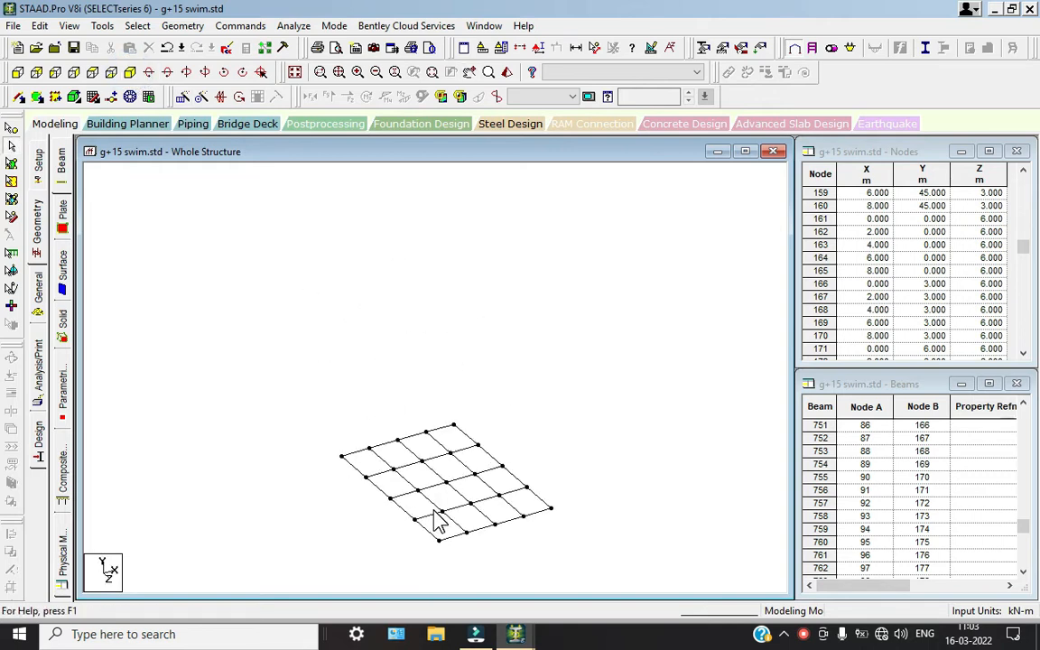
scroll(447, 478, up, 3)
middle_drag(457, 429, 373, 501)
scroll(354, 465, up, 2)
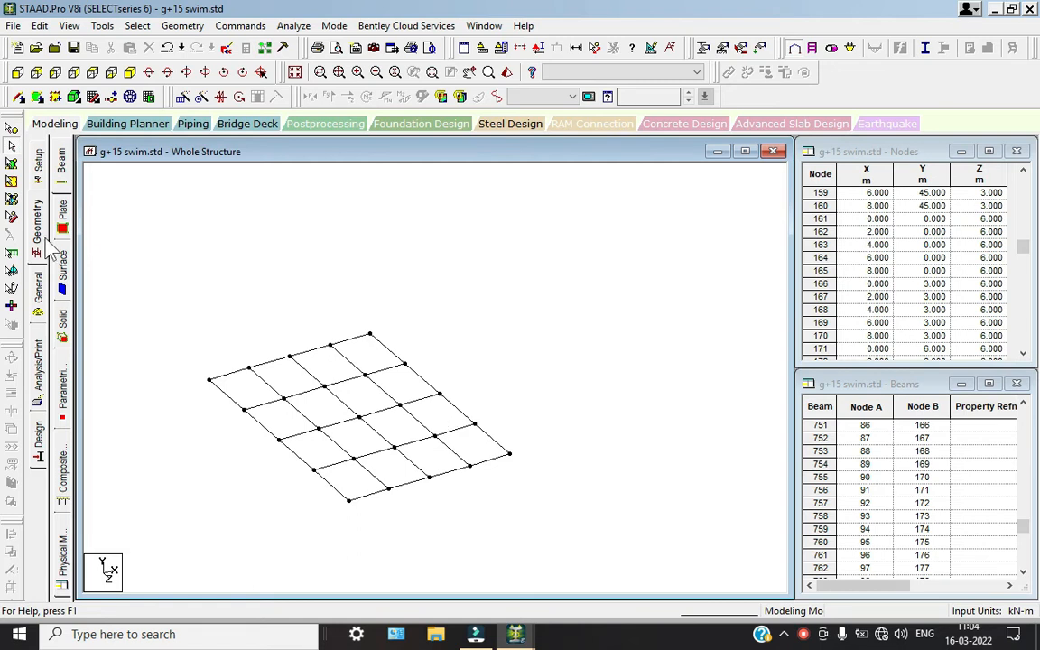
click(11, 128)
drag(273, 330, 435, 389)
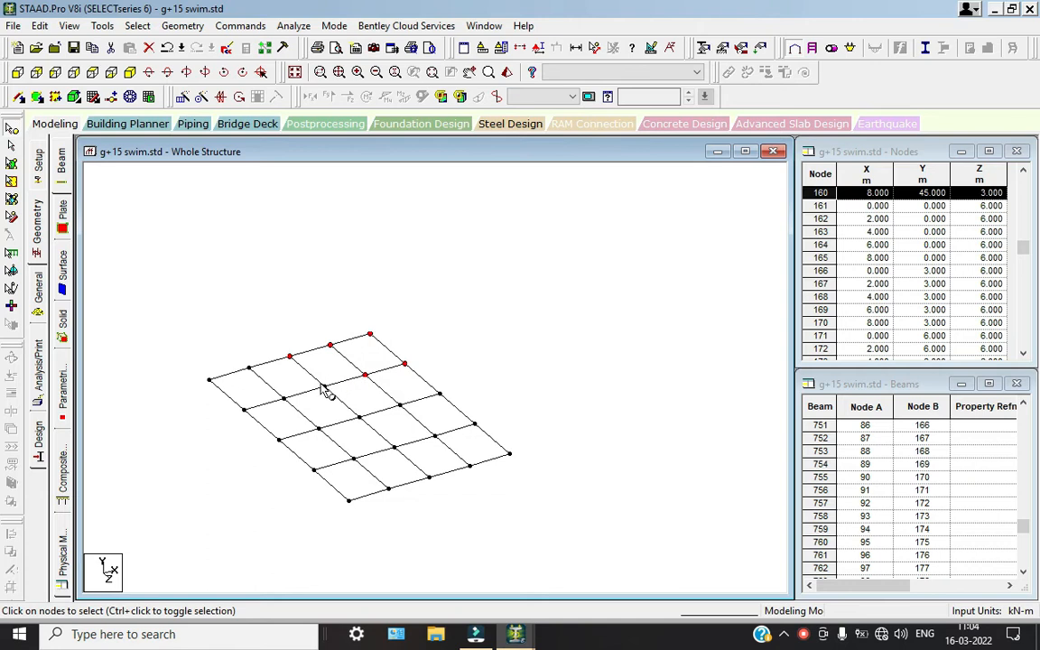
ctrl+click(325, 389)
ctrl+click(359, 417)
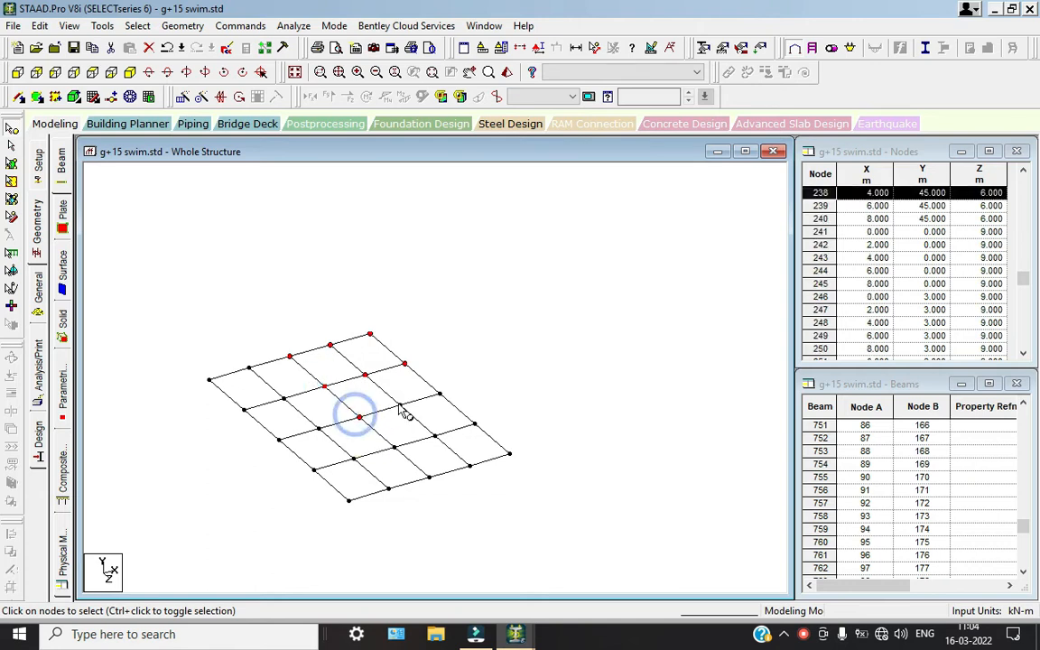
ctrl+click(439, 395)
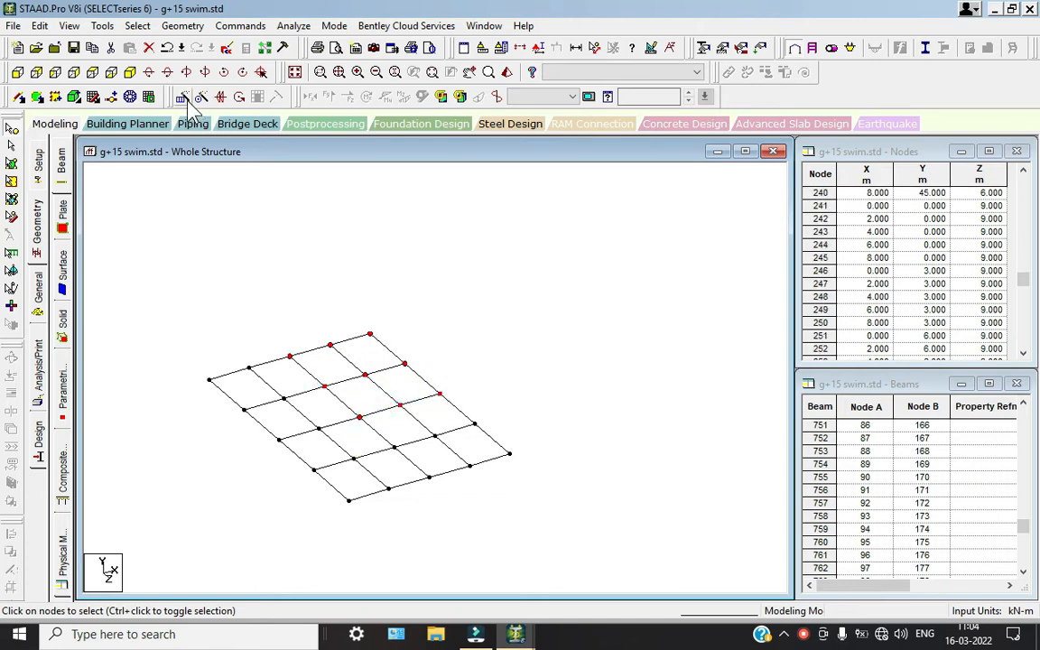
Step: Try to paste a copy of the selected nodes moved 2 m in Y
key(ctrl+v)
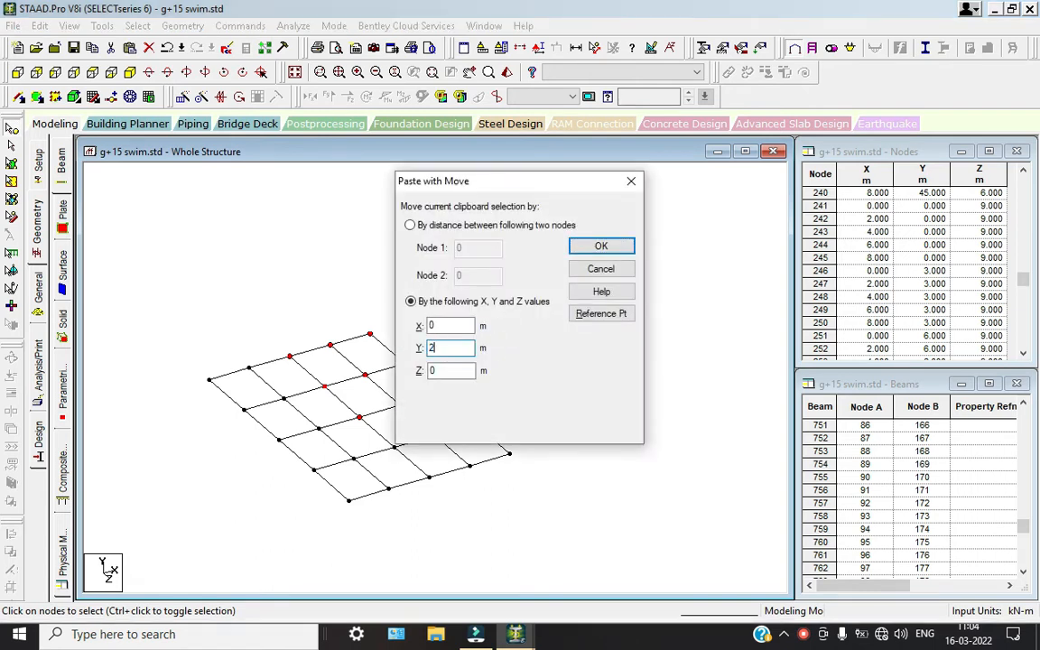
key(Return)
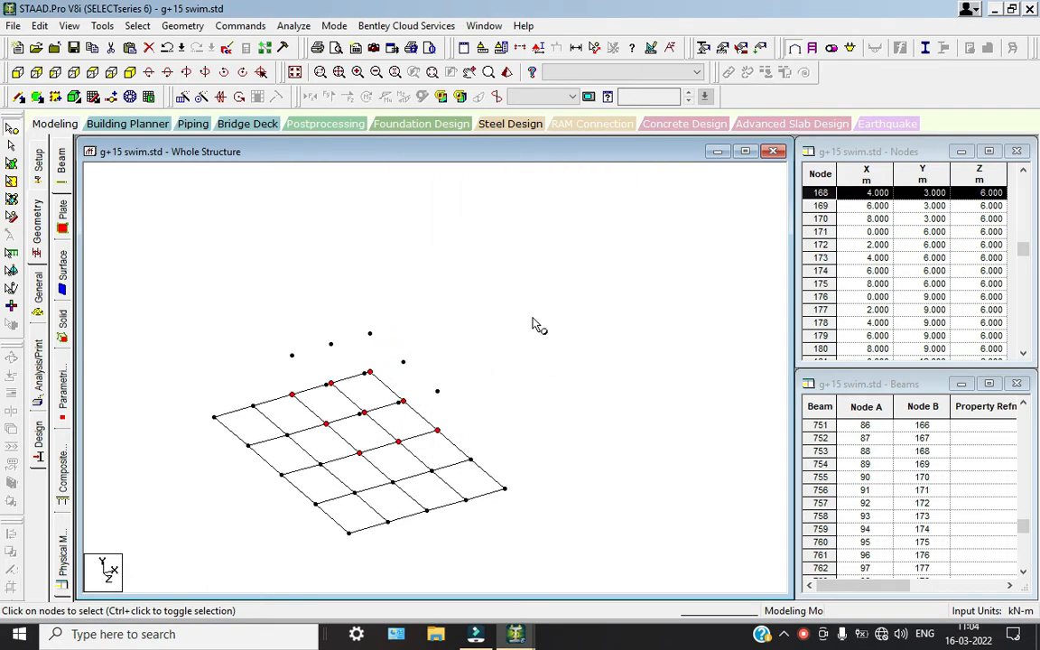
Step: Raise 2 m columns from the nine selected nodes with a one-step Translational Repeat in the Y direction, linking the steps
click(183, 97)
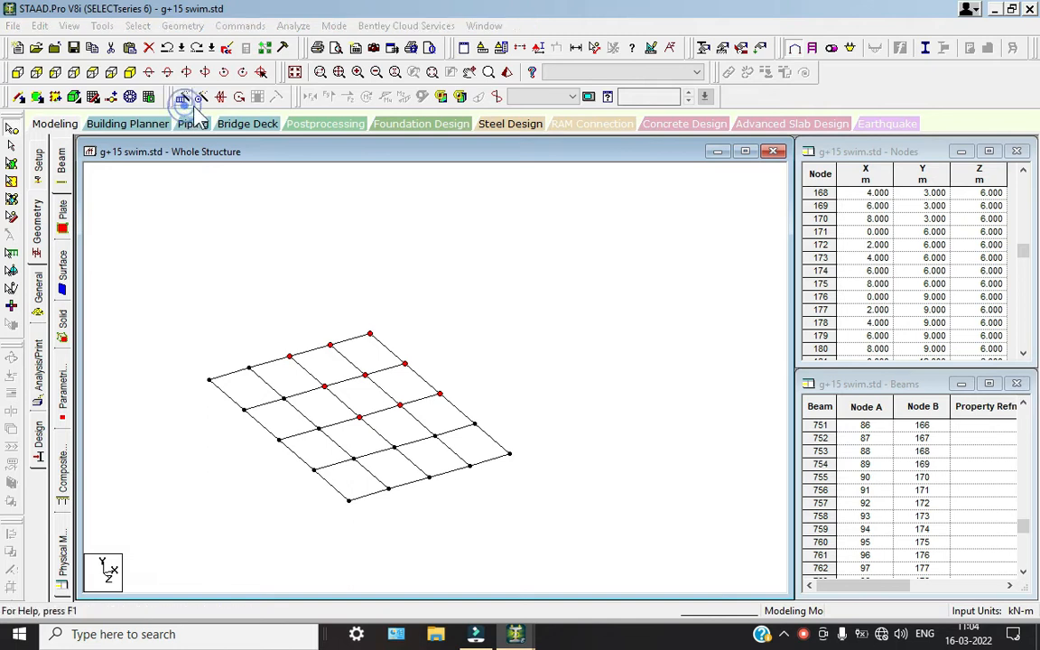
click(354, 390)
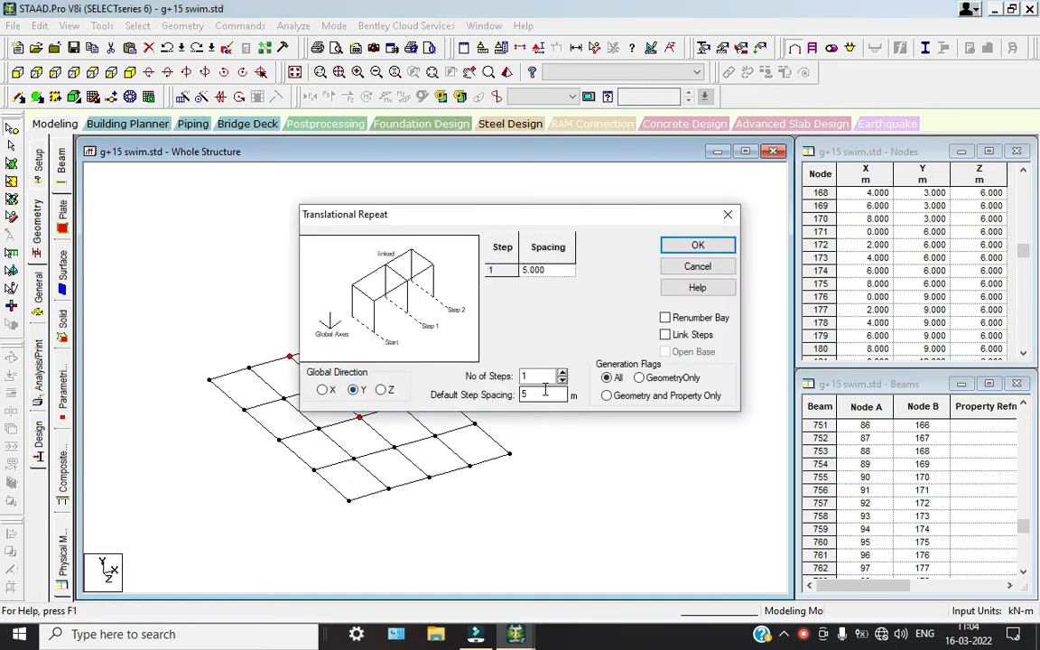
text(22)
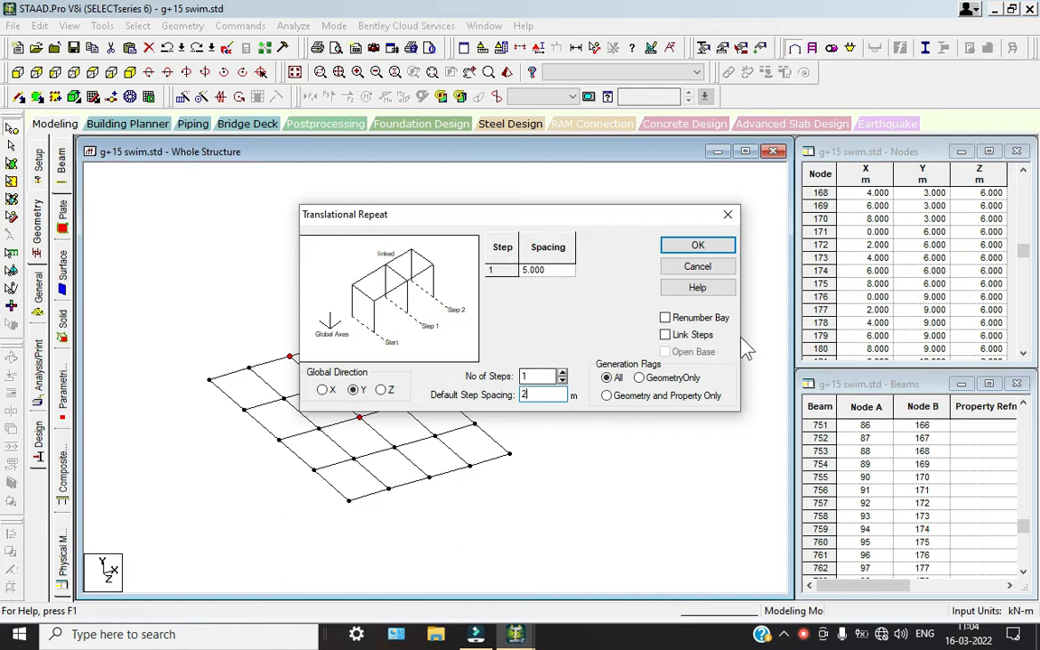
click(667, 336)
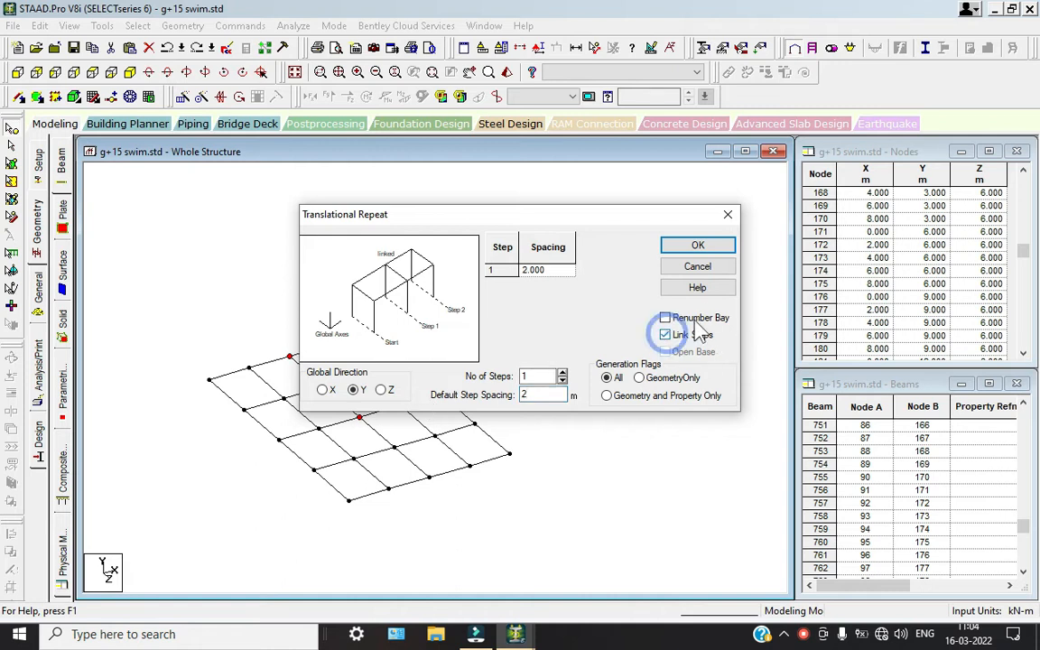
click(698, 246)
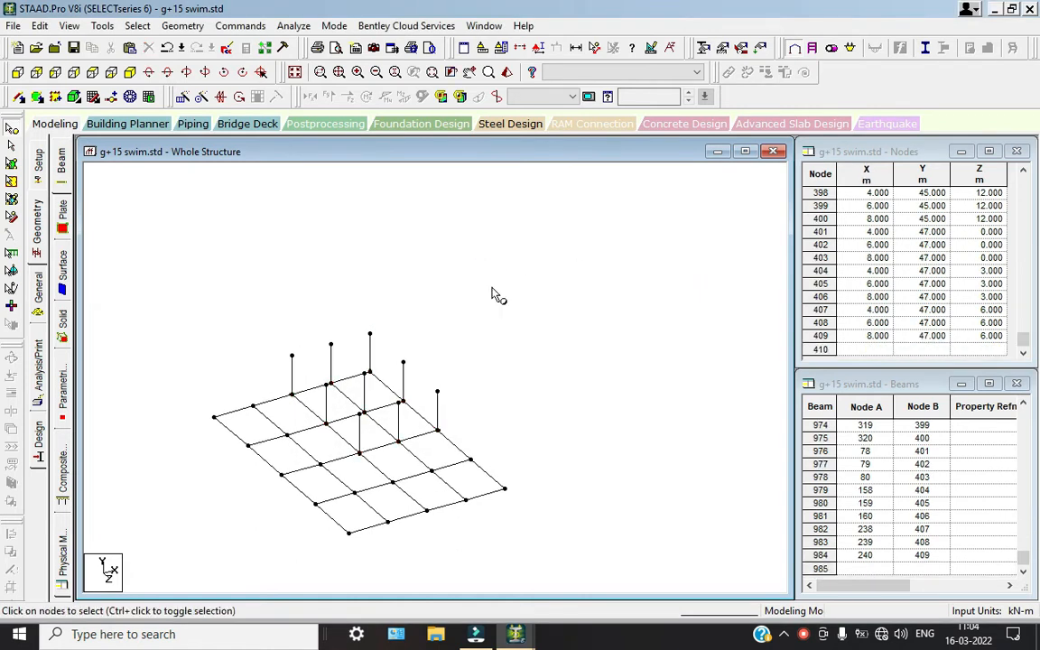
Step: Delete the central column of the nine-column block together with its orphaned top node
scroll(360, 446, up, 2)
middle_drag(385, 396, 391, 480)
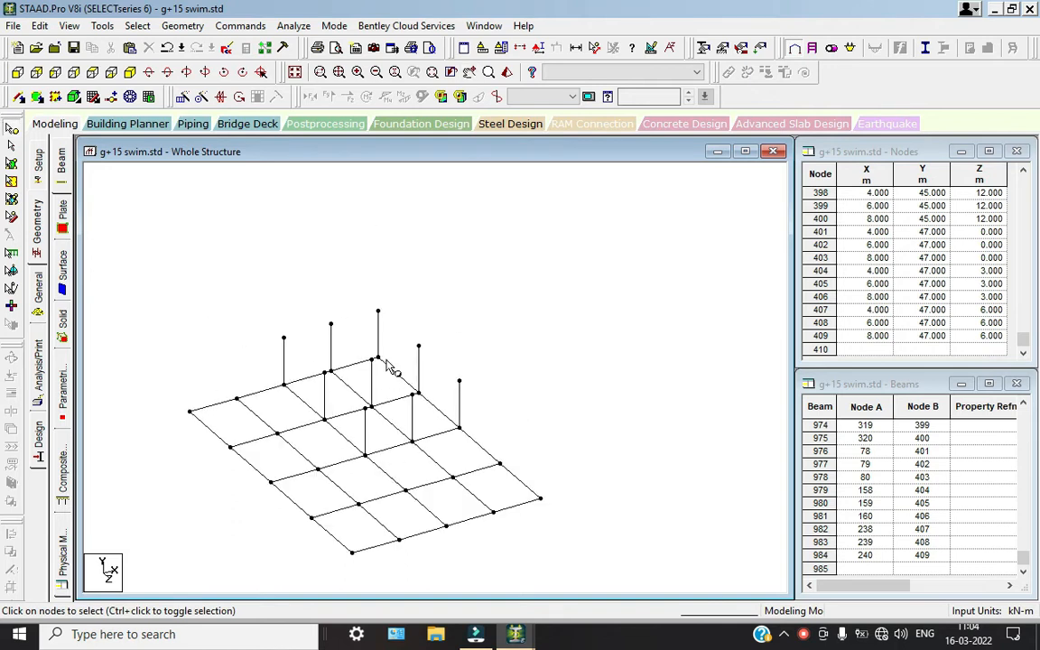
scroll(389, 348, up, 4)
middle_drag(394, 344, 366, 411)
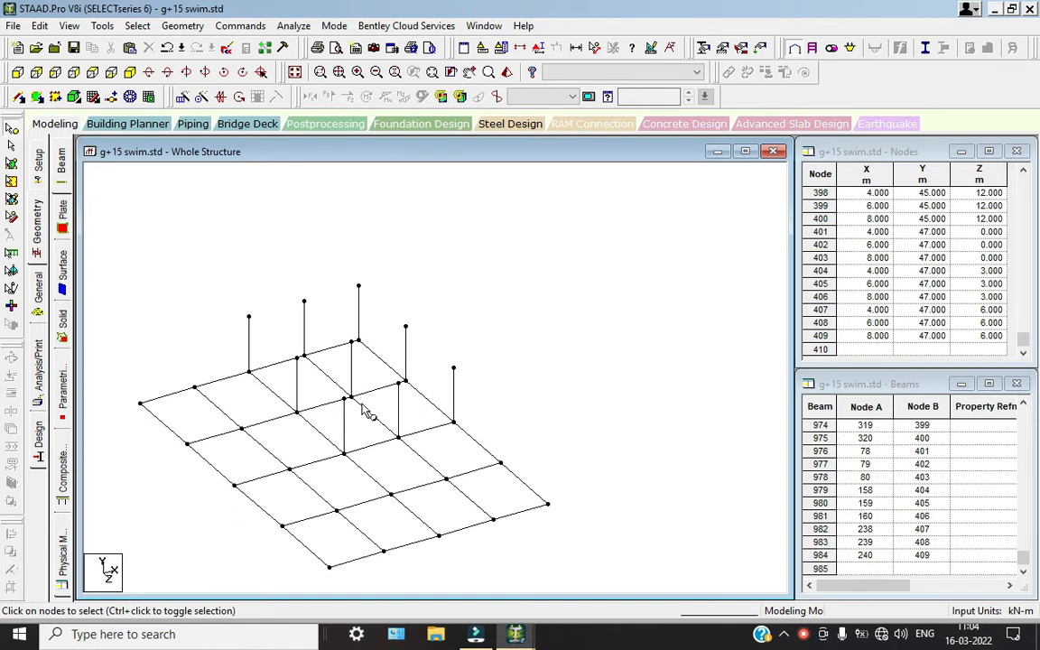
click(9, 143)
click(350, 365)
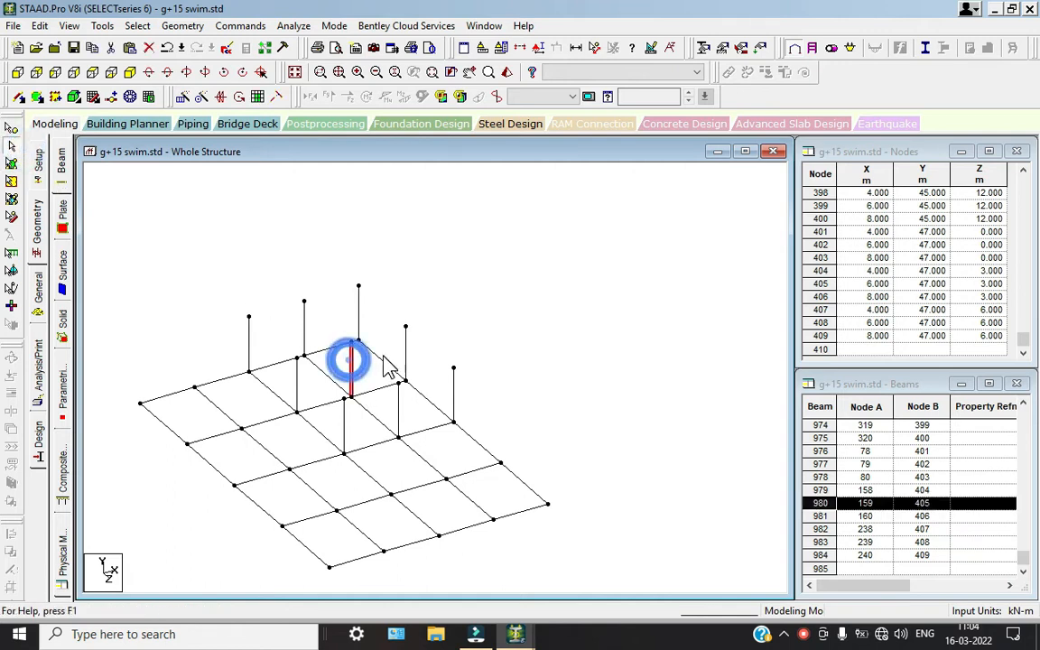
key(Delete)
key(Return)
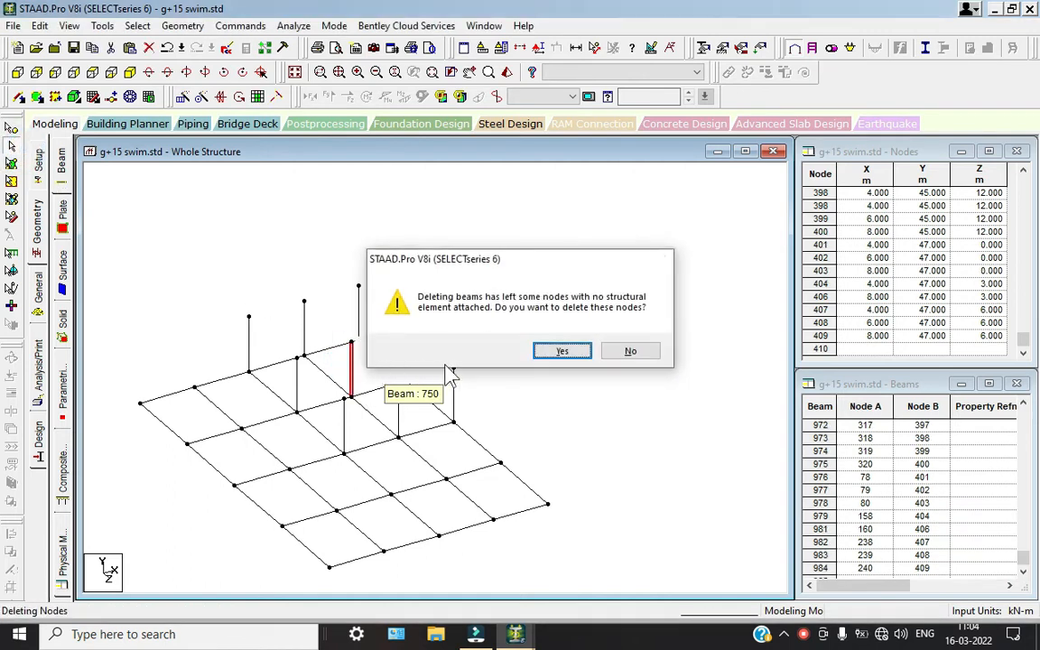
key(Return)
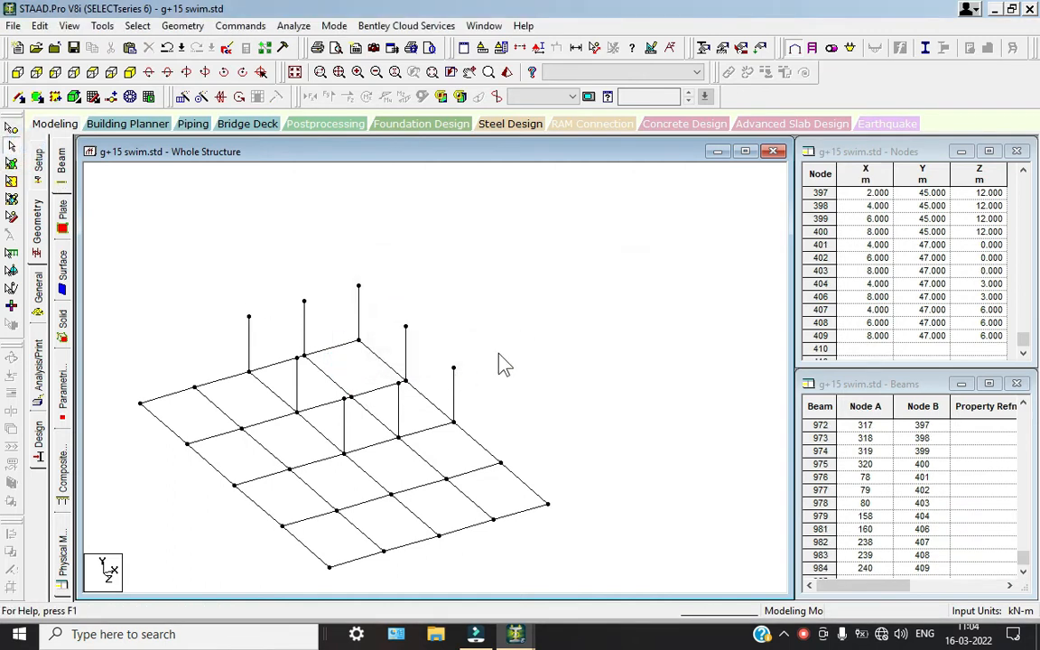
Step: Connect the tops of the eight perimeter columns with a closed rectangle of beams
click(20, 96)
drag(248, 316, 359, 287)
drag(405, 327, 358, 285)
drag(453, 369, 405, 326)
drag(298, 357, 249, 317)
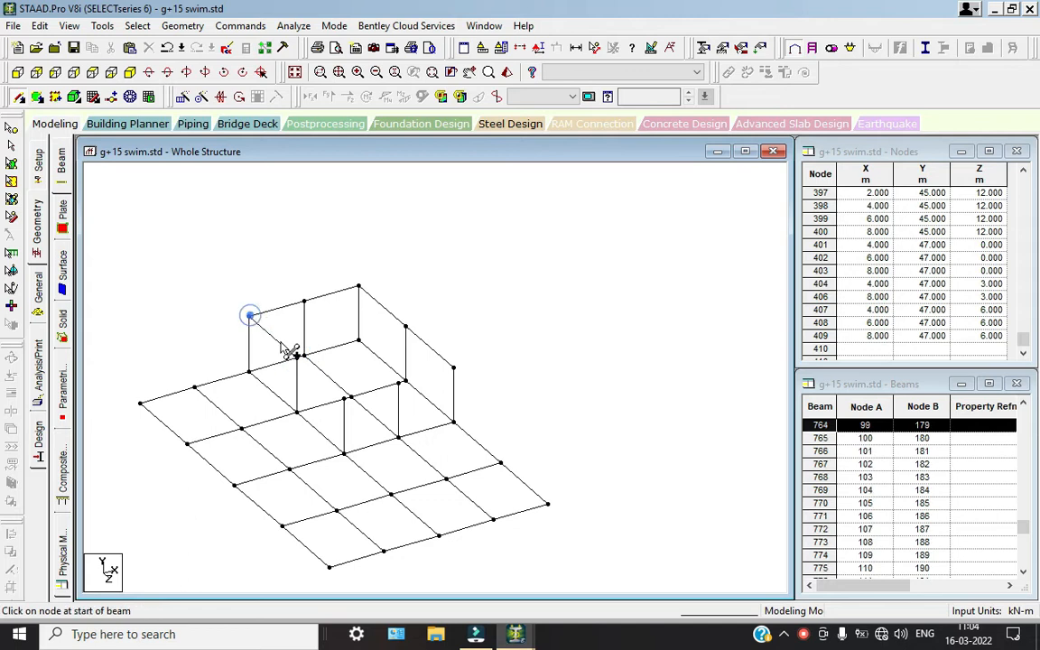
drag(344, 399, 347, 400)
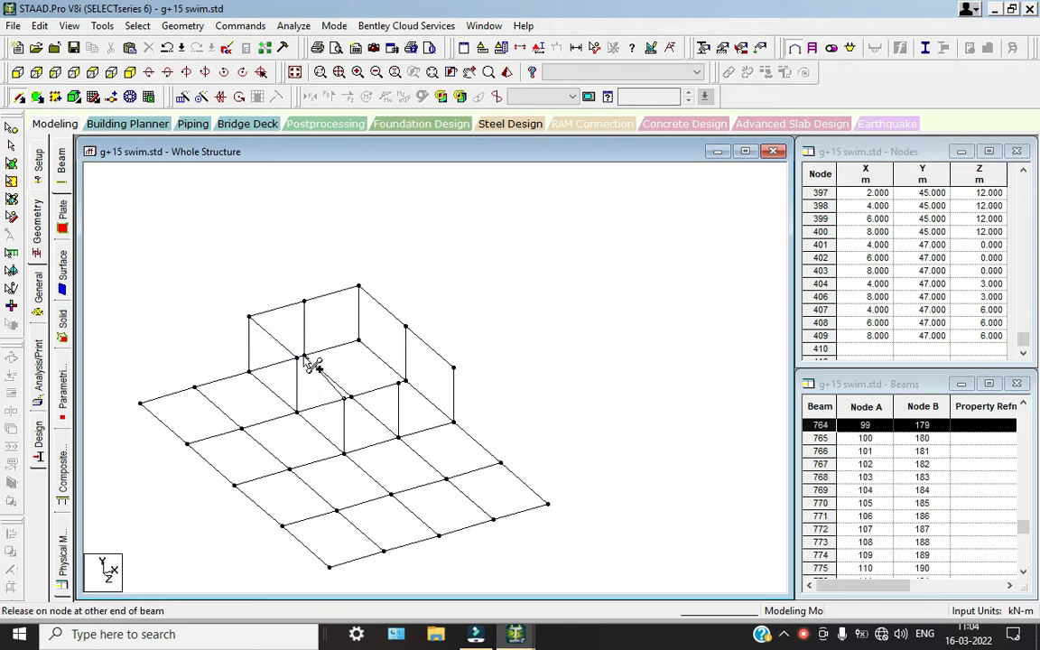
drag(307, 363, 297, 358)
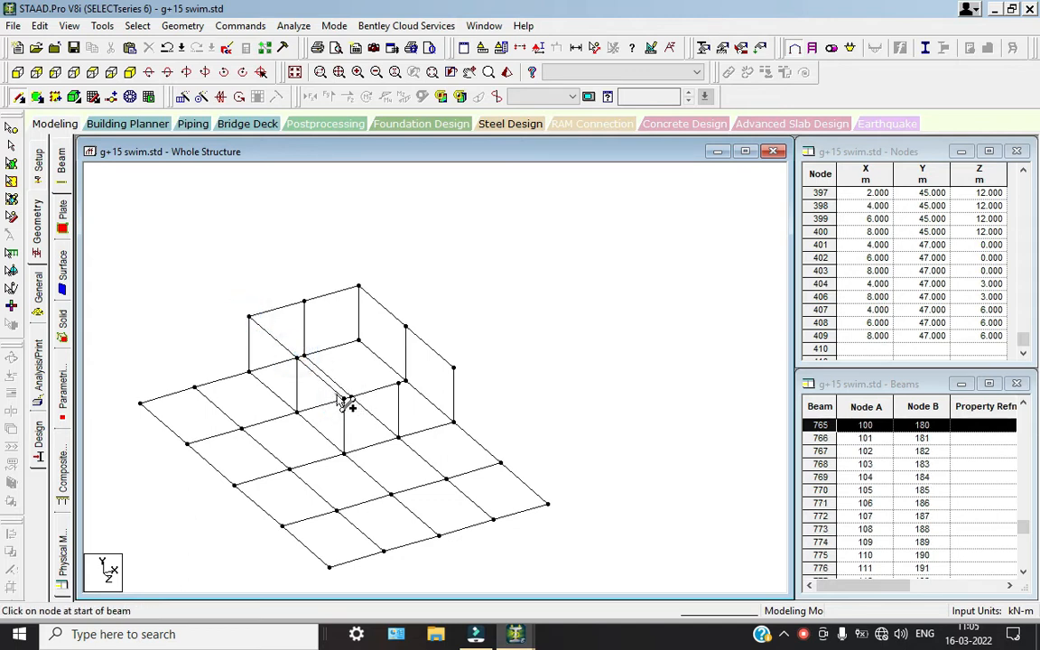
click(383, 410)
click(569, 353)
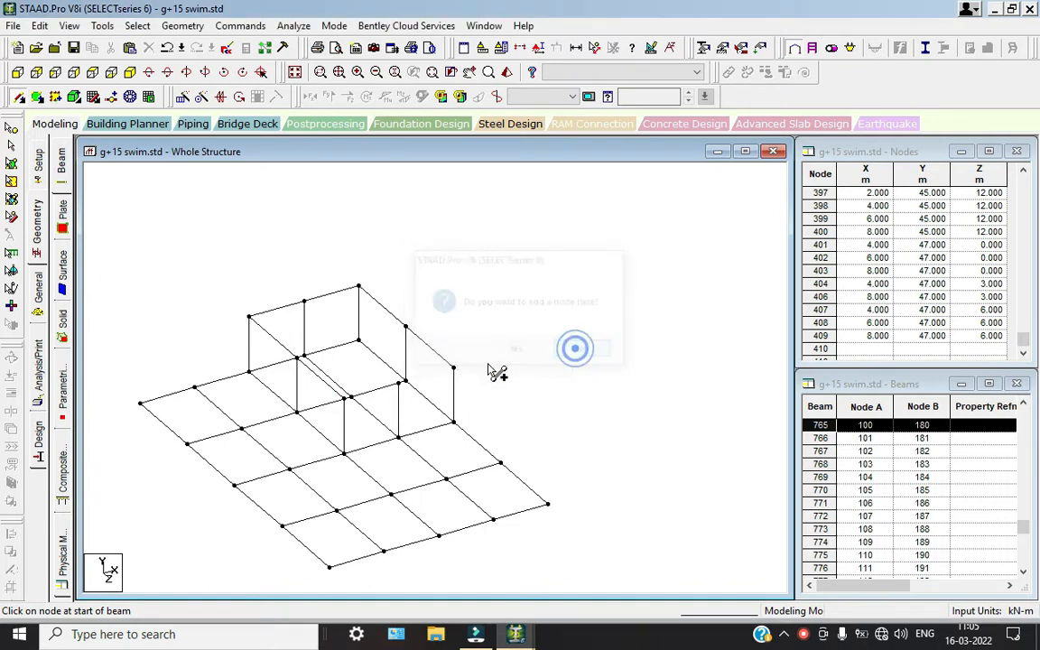
mouse_move(348, 397)
mouse_down()
mouse_move(397, 403)
mouse_move(400, 383)
mouse_move(454, 370)
mouse_up()
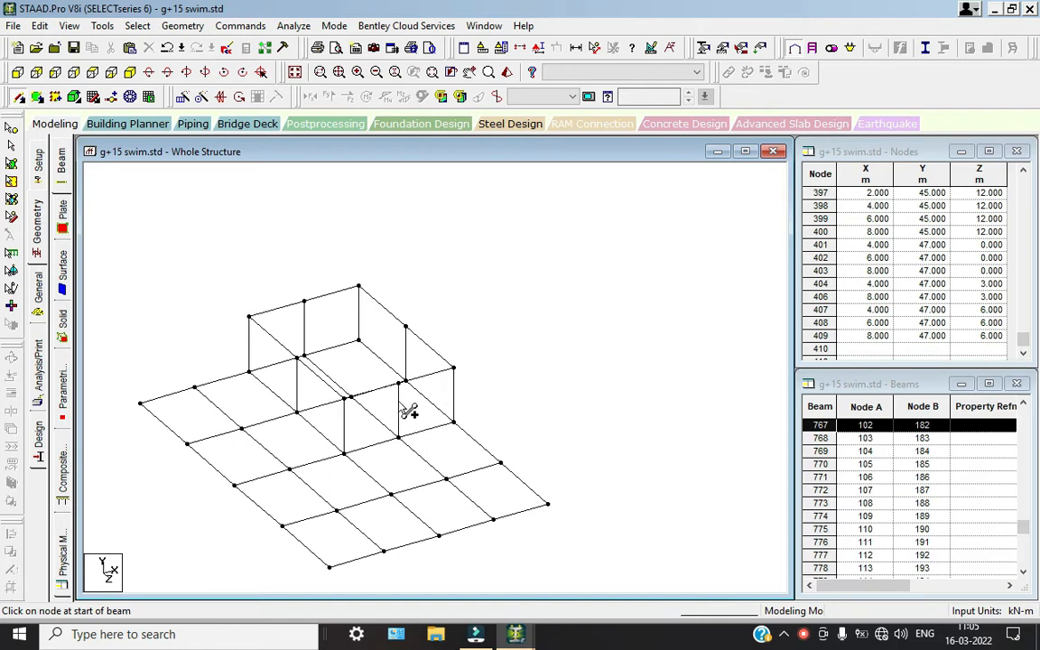
Step: Add four-node plates as the pool's walls along Z = 0 and X = 8 m, from the 45 m floor to the top beams
middle_drag(293, 258, 321, 241)
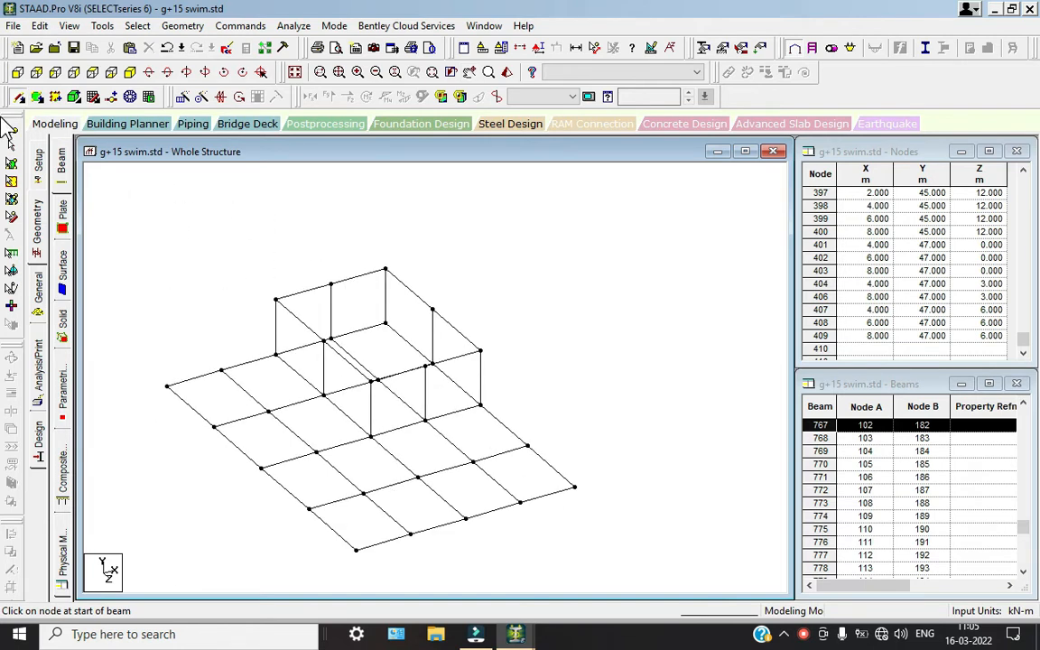
click(36, 96)
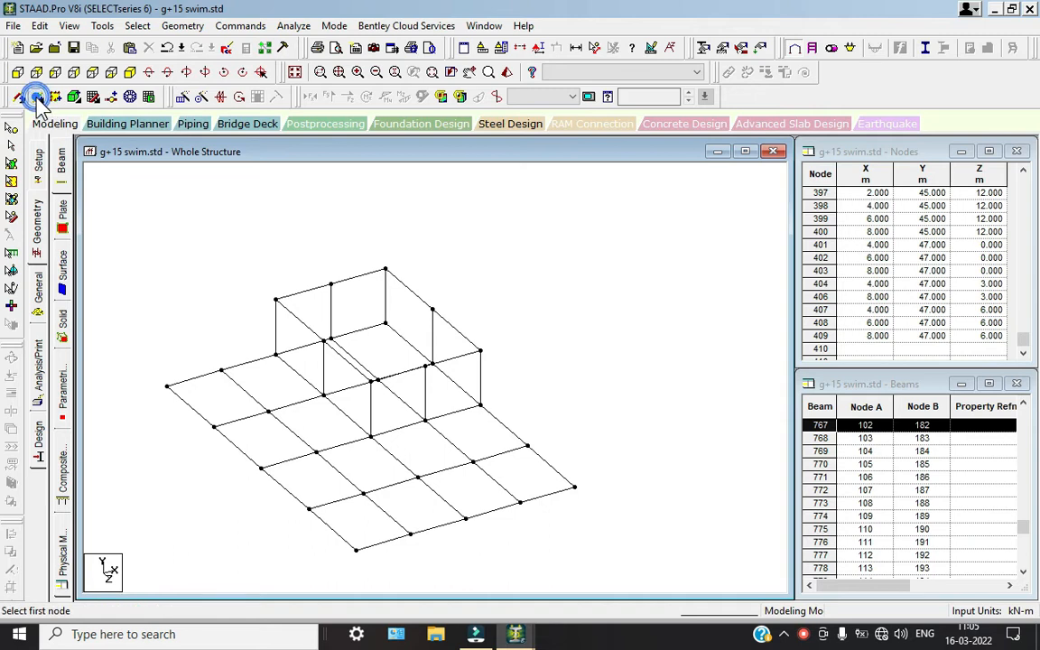
click(276, 300)
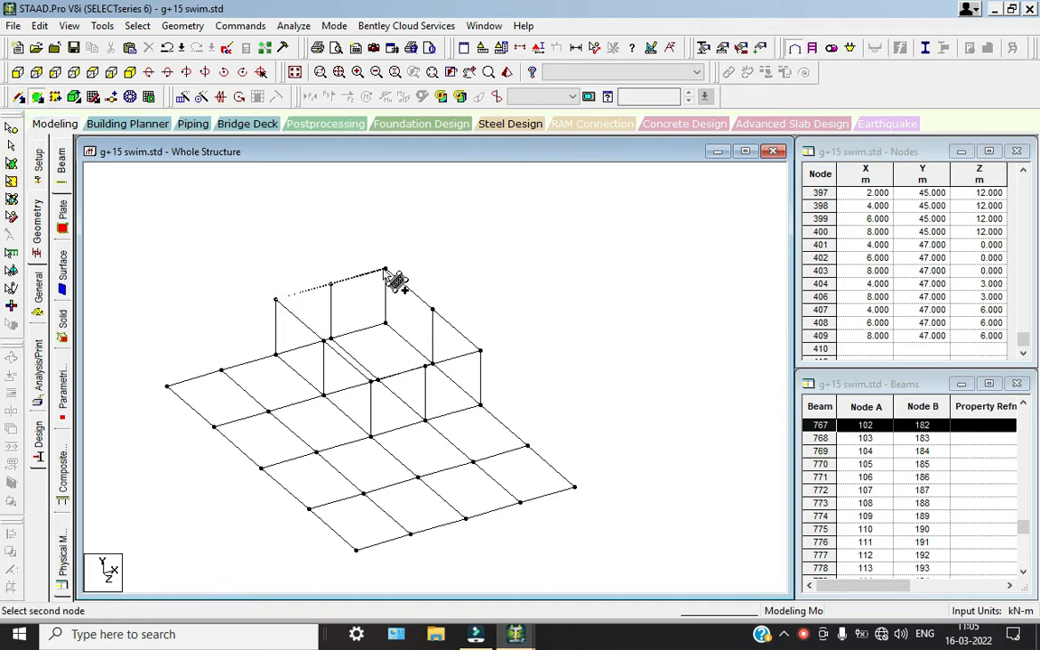
click(386, 270)
click(386, 324)
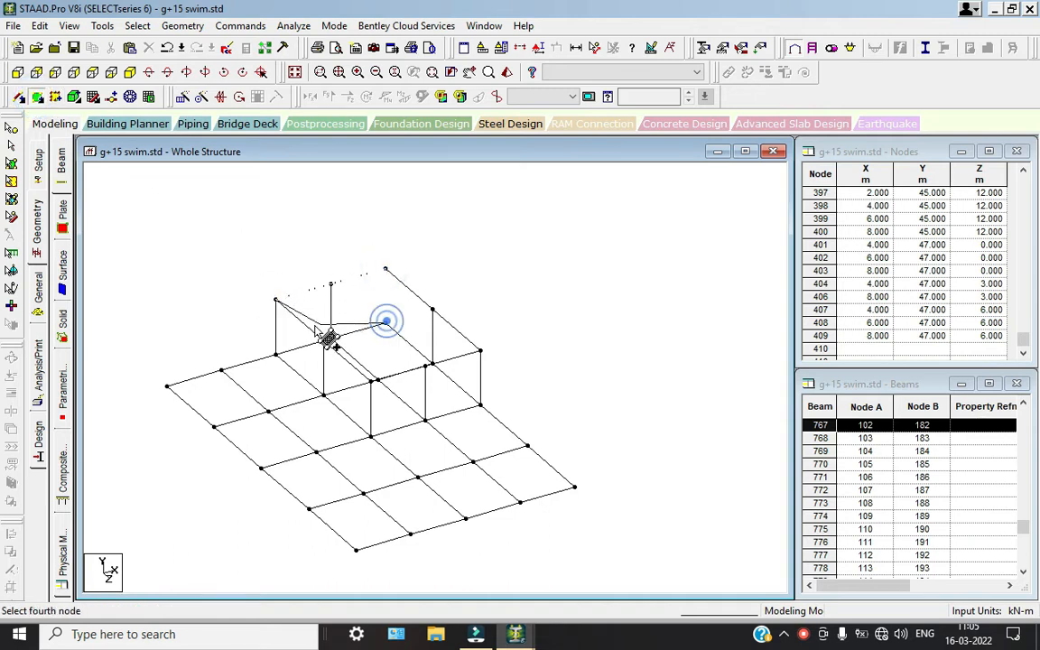
click(276, 354)
click(386, 270)
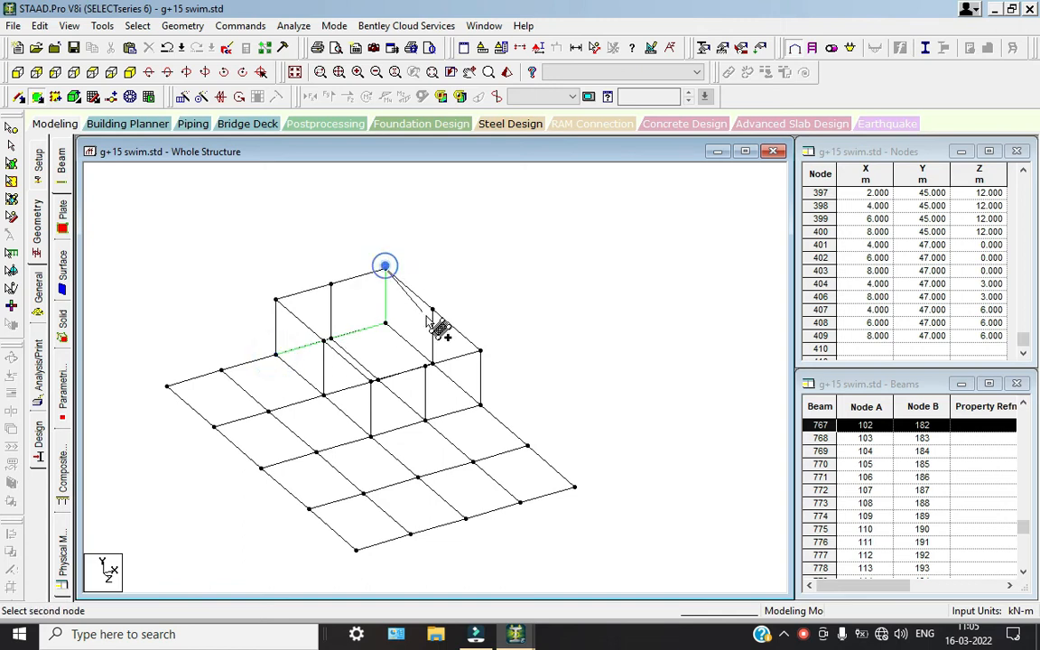
click(480, 352)
click(481, 407)
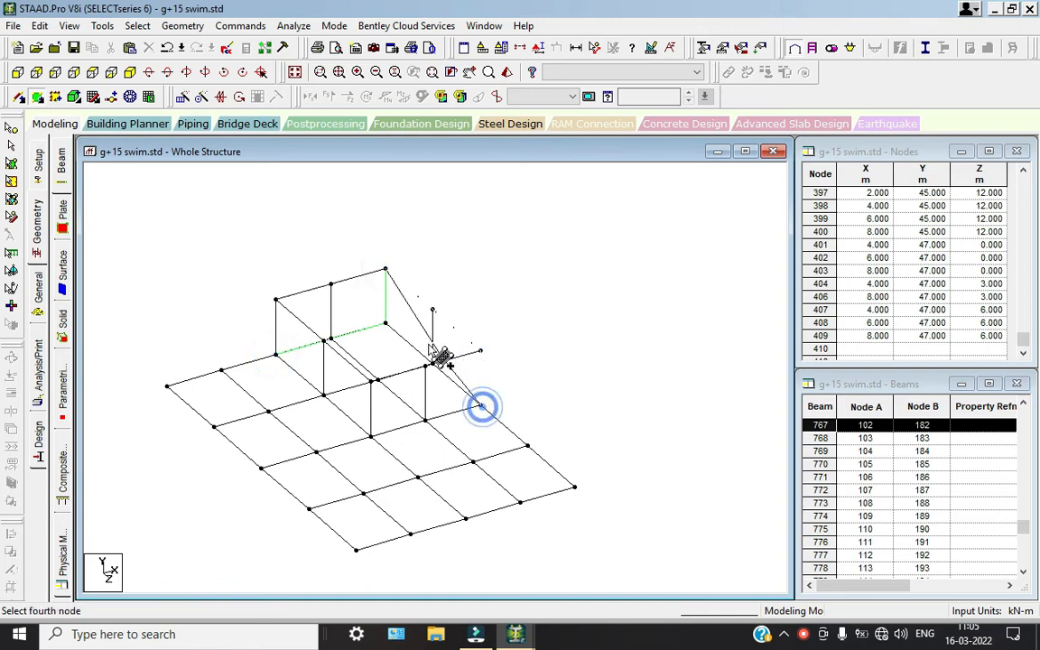
click(385, 324)
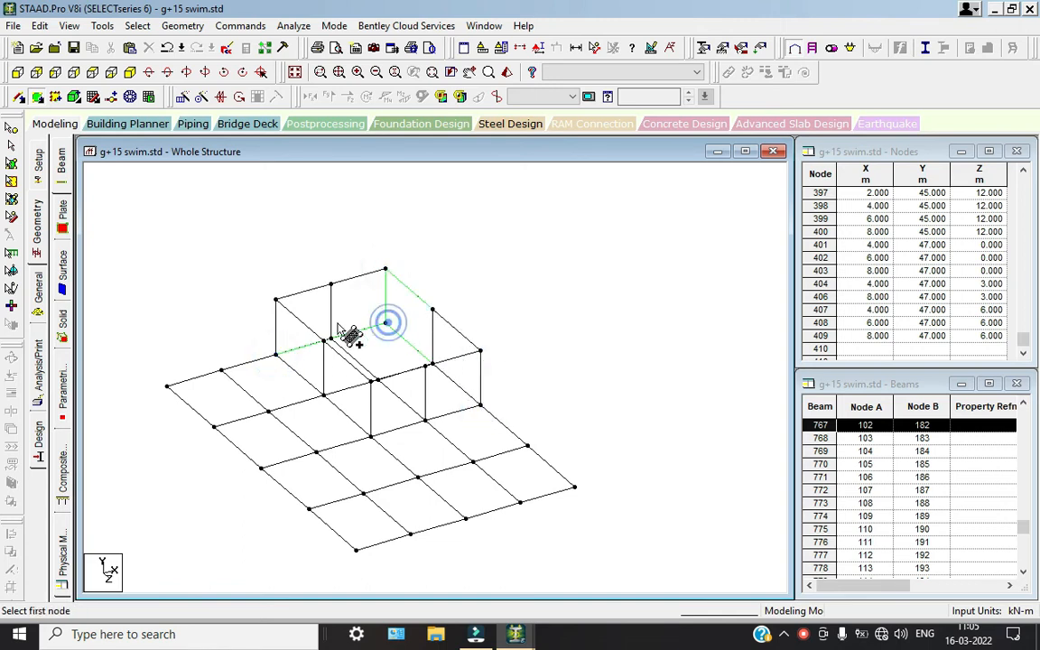
Step: Add four-node plates as the pool's remaining walls along X = 4 m and Z = 6 m, down to the 45 m floor
click(277, 299)
click(371, 439)
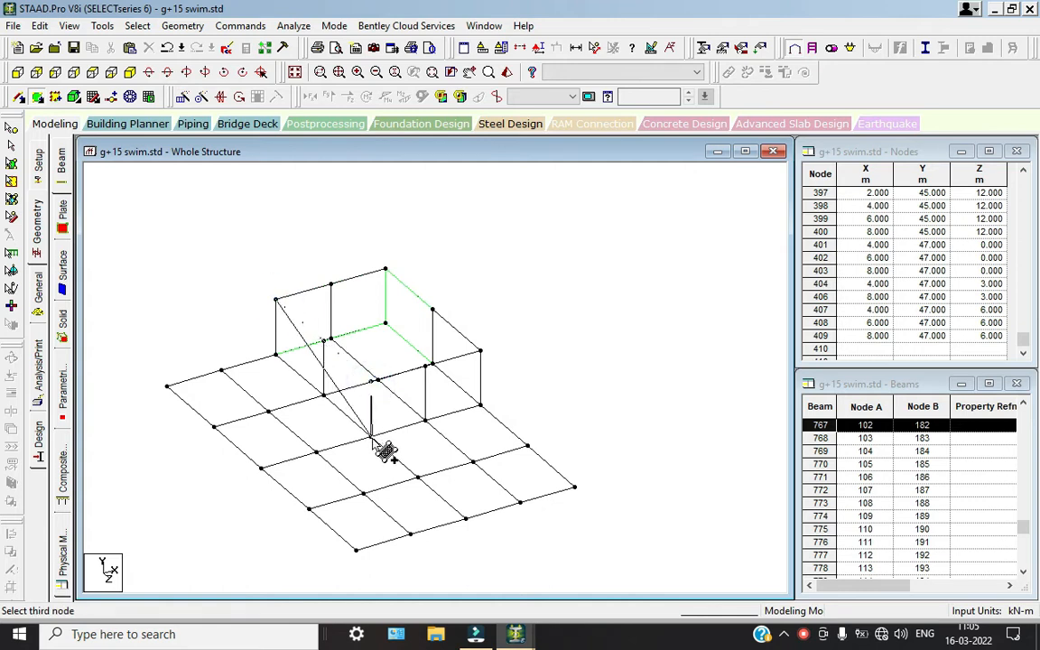
click(371, 437)
click(276, 354)
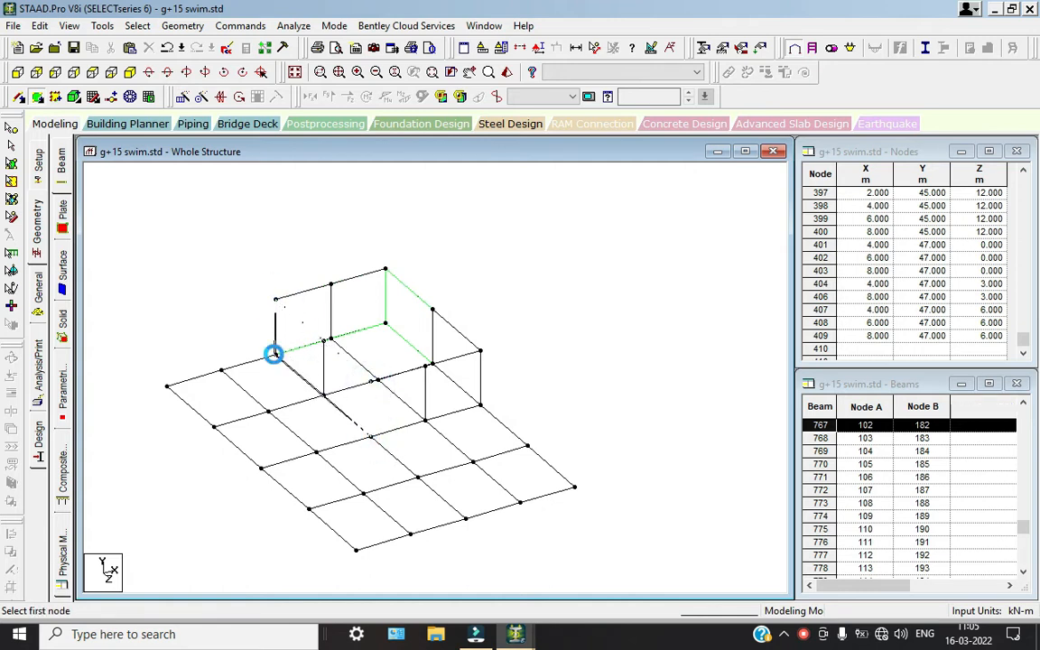
click(371, 382)
click(479, 351)
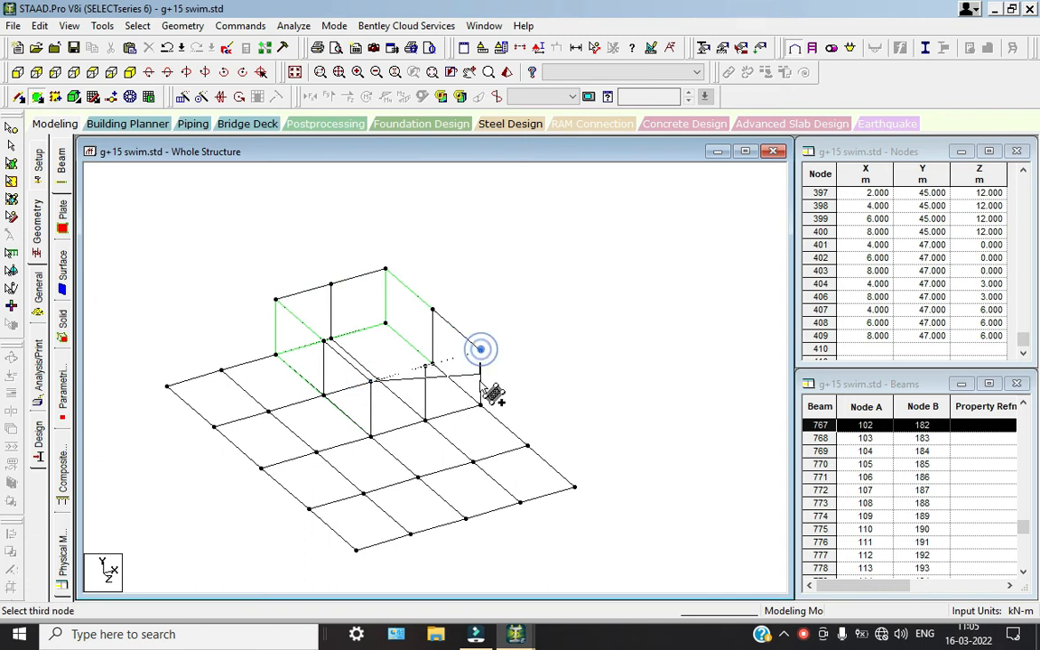
click(479, 406)
click(371, 436)
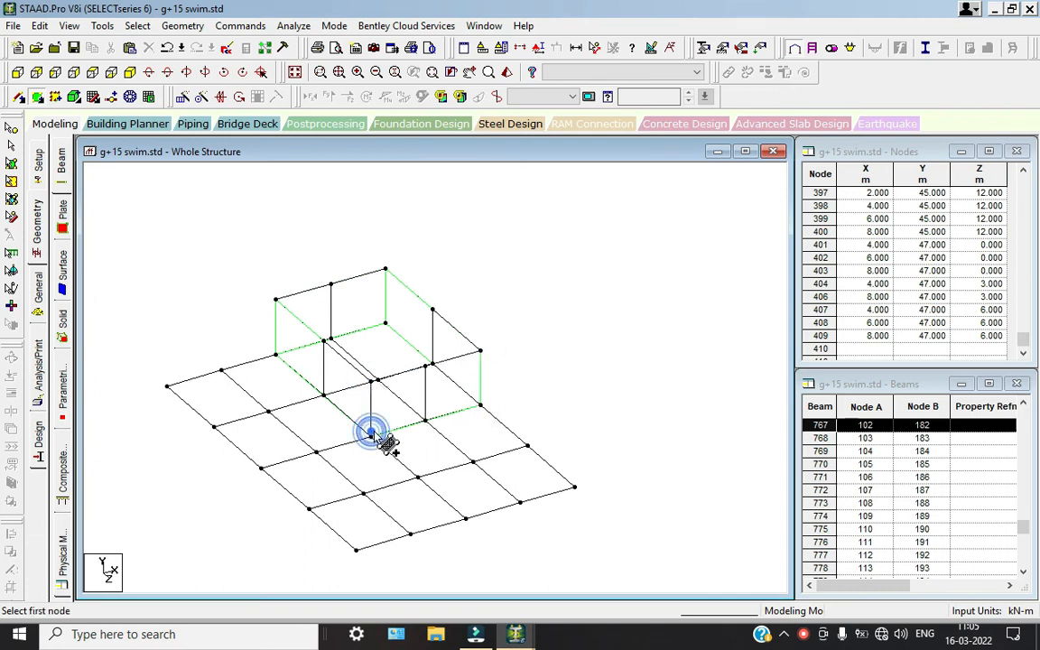
Step: Add one four-node plate over the whole 45 m floor, spanning its outer corners from X = 0 to 8 m and Z = 0 to 12 m
click(167, 387)
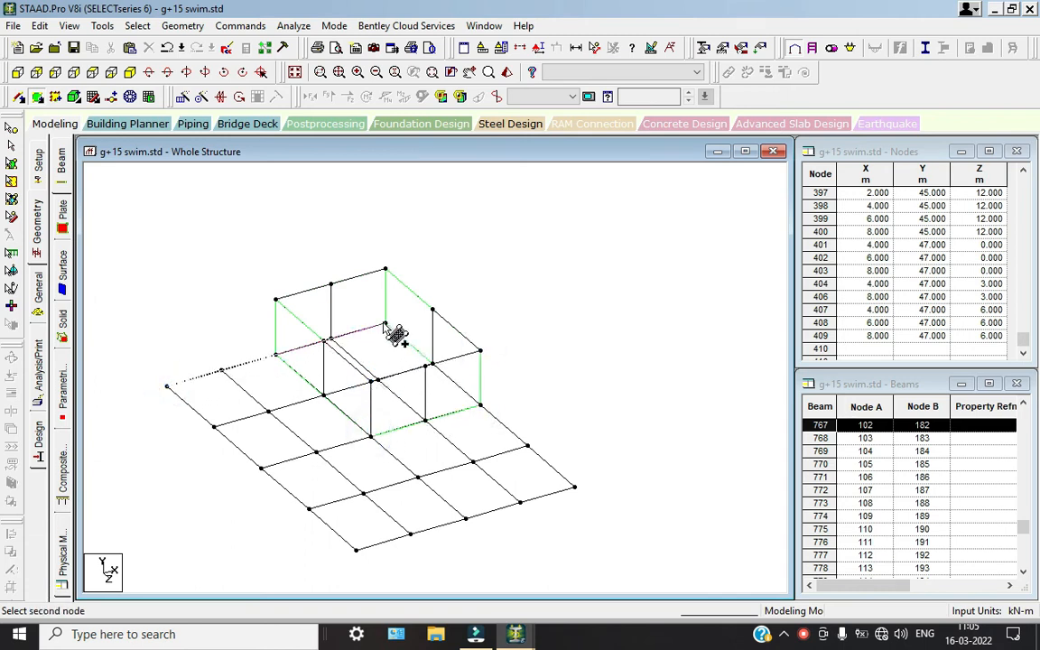
click(385, 322)
click(575, 487)
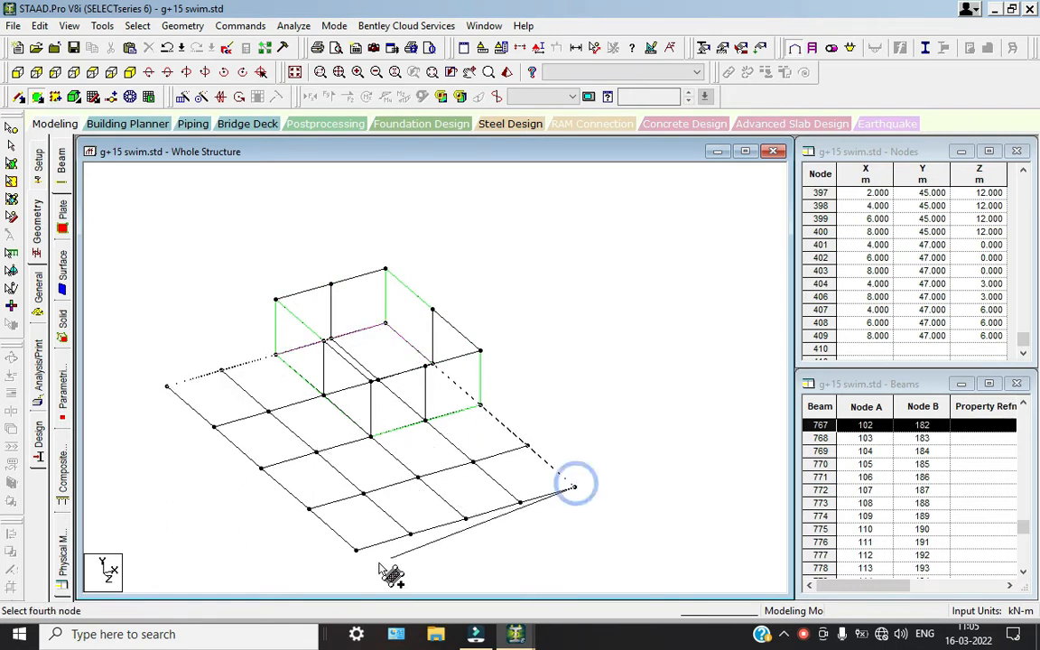
click(359, 550)
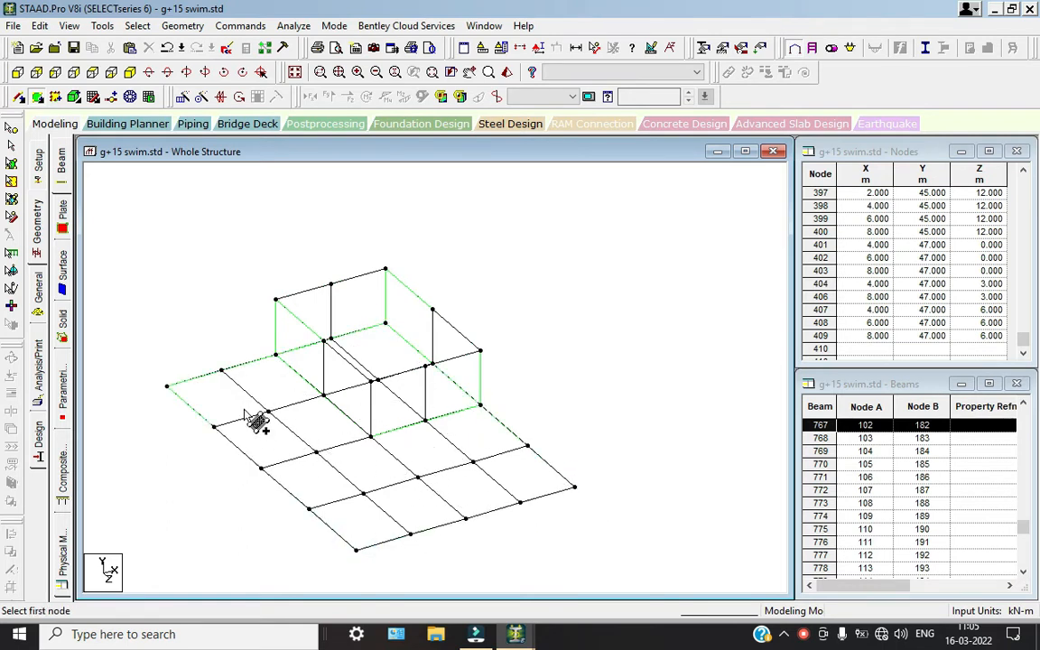
Step: Try to repeat the 45 m floor plate along global Y with -14 steps at 3 m spacing
click(11, 164)
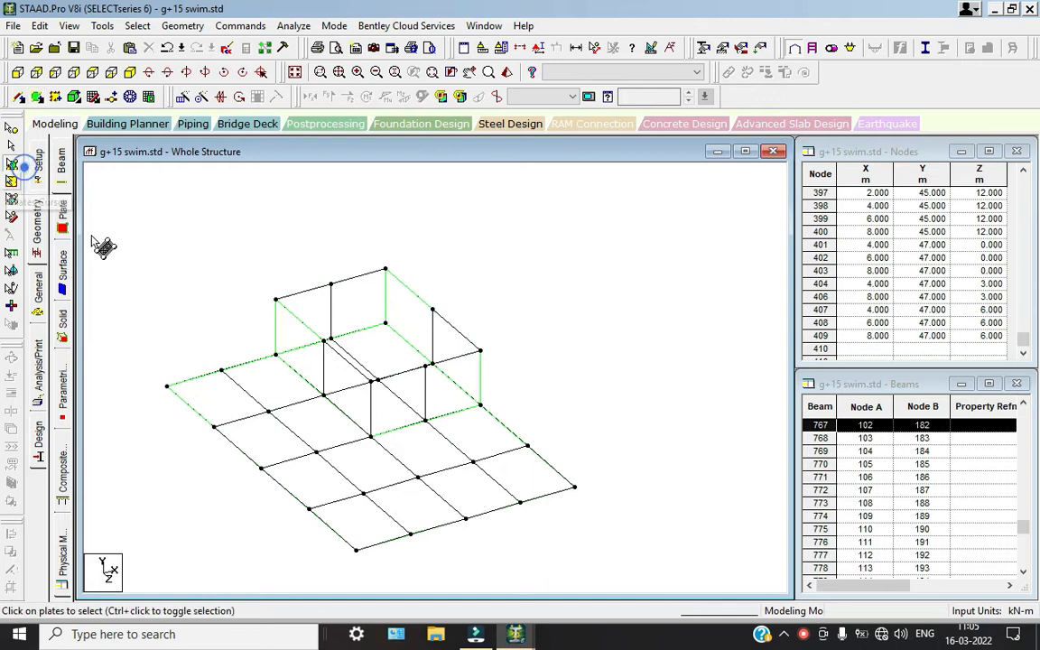
click(329, 467)
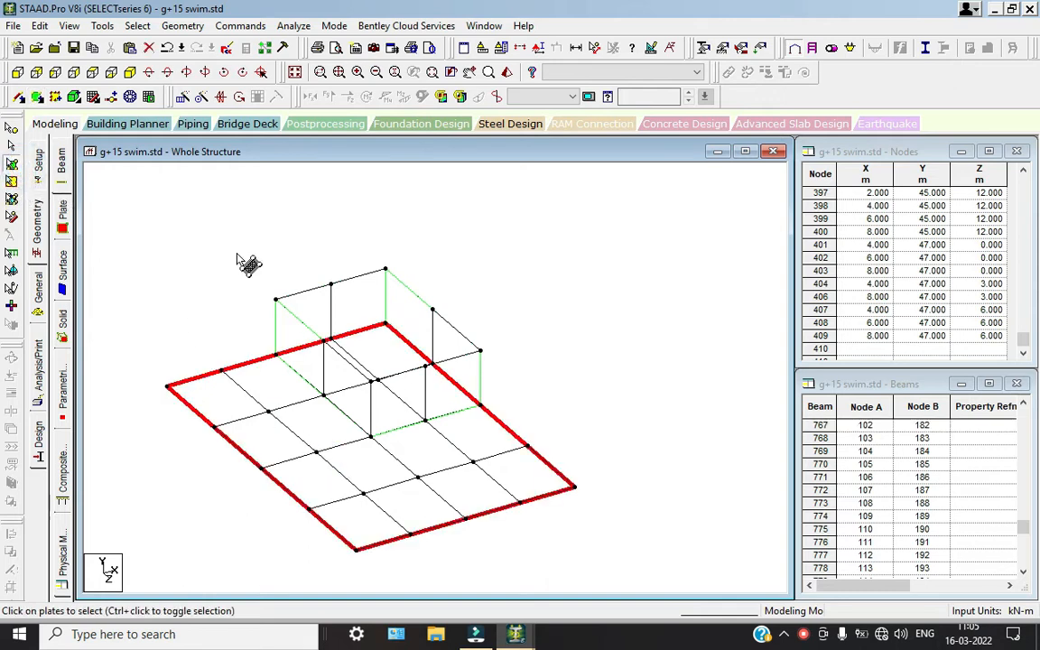
click(294, 72)
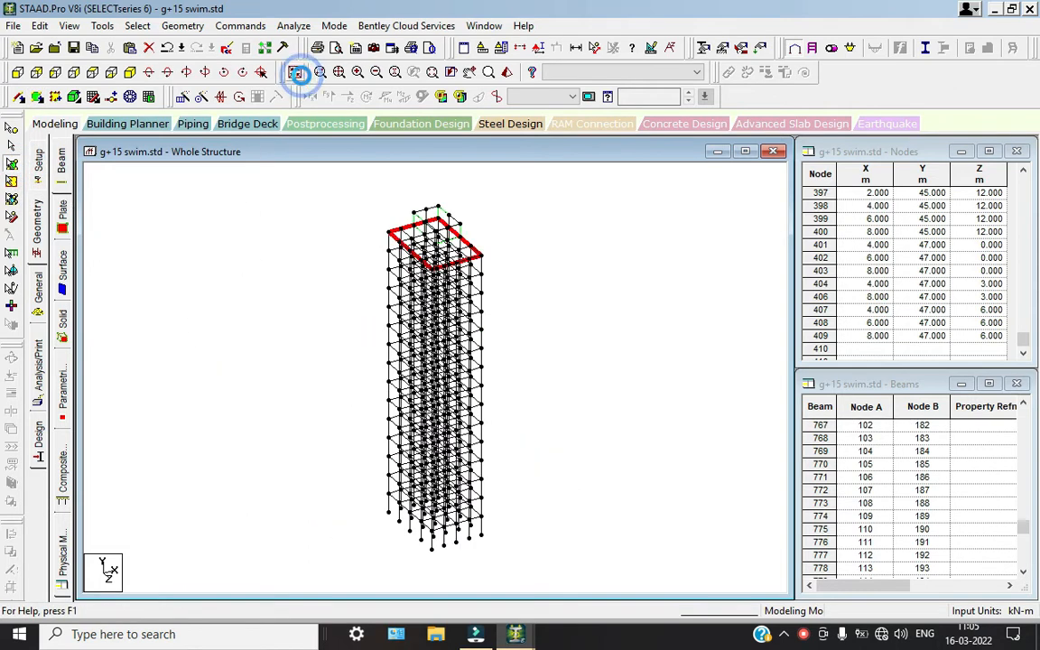
click(183, 98)
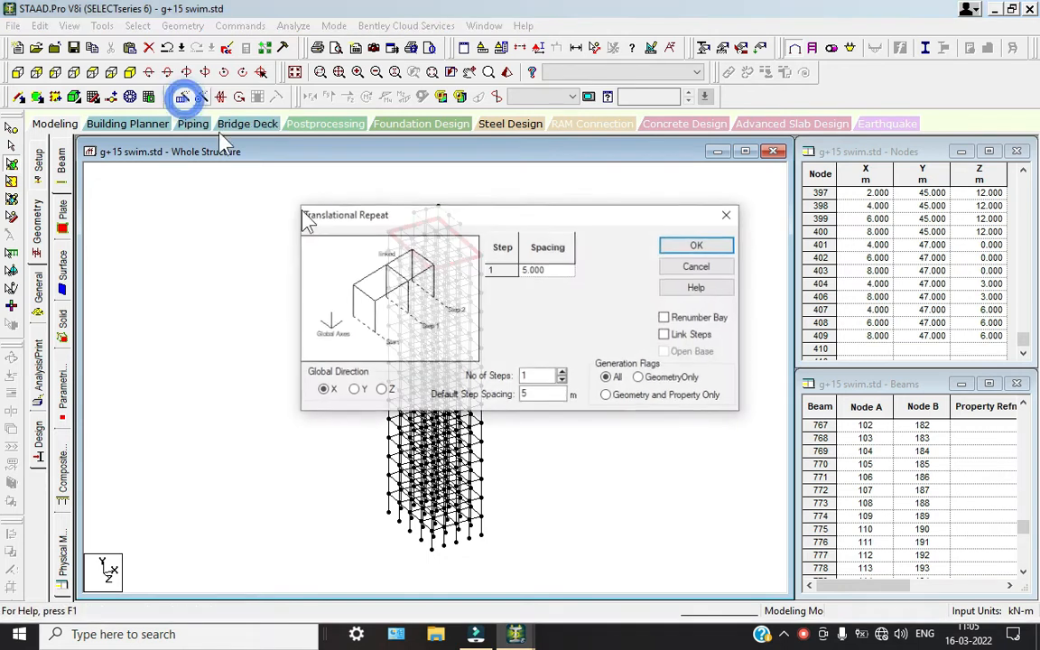
double_click(548, 397)
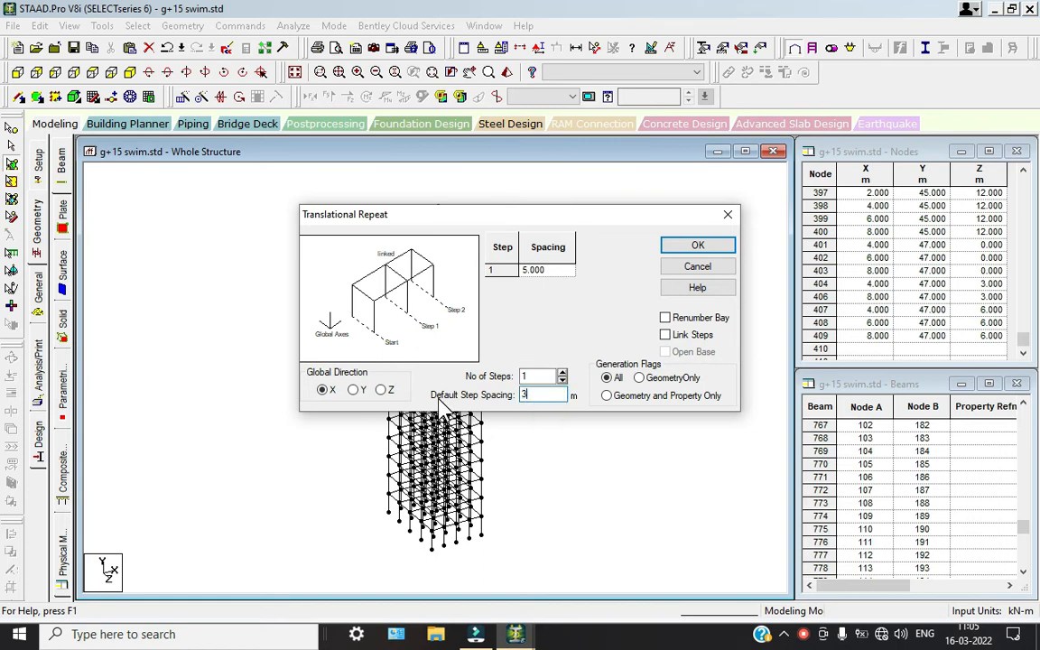
double_click(531, 375)
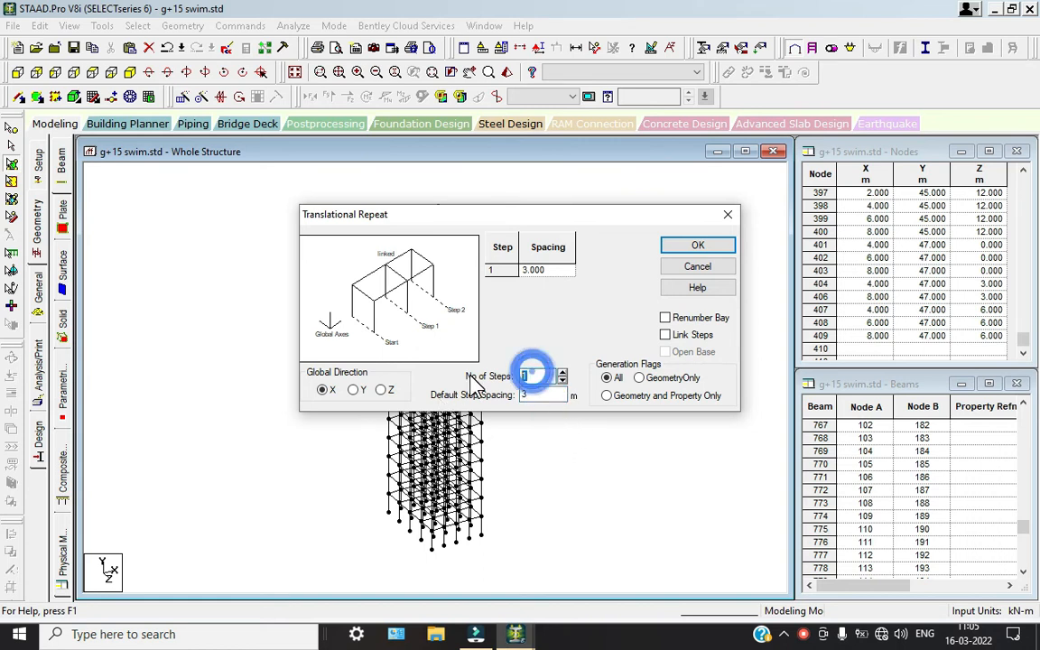
text(14)
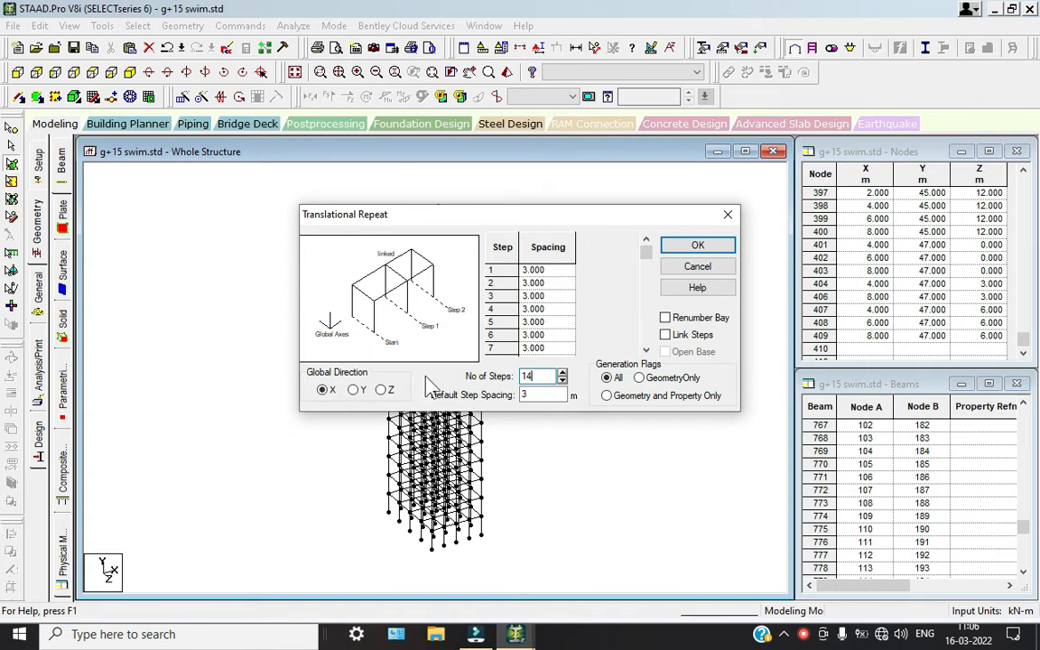
click(352, 390)
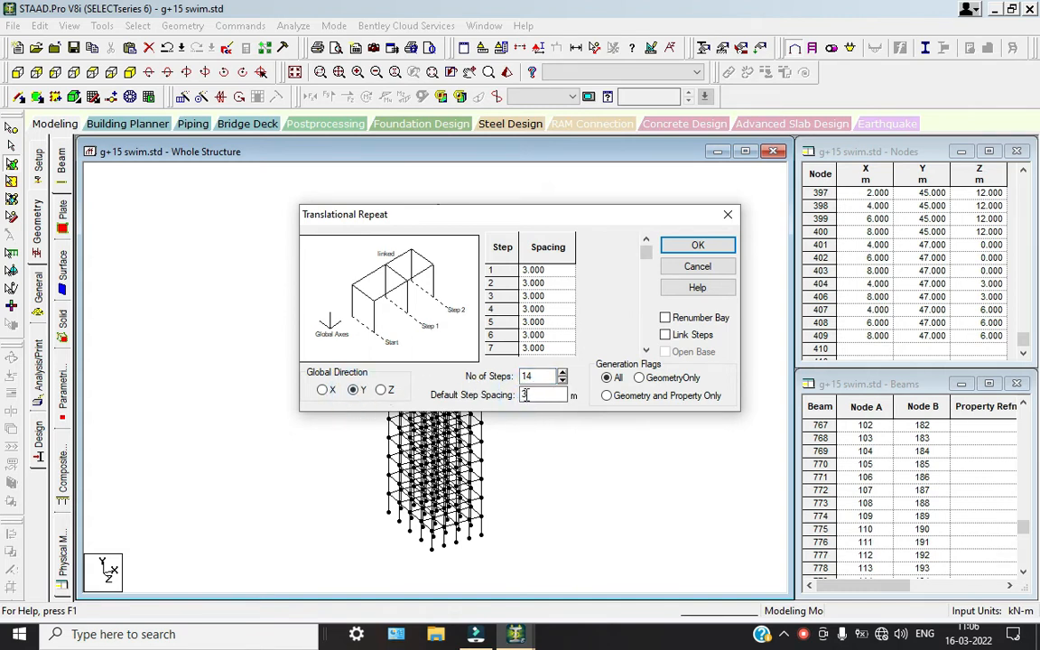
click(524, 376)
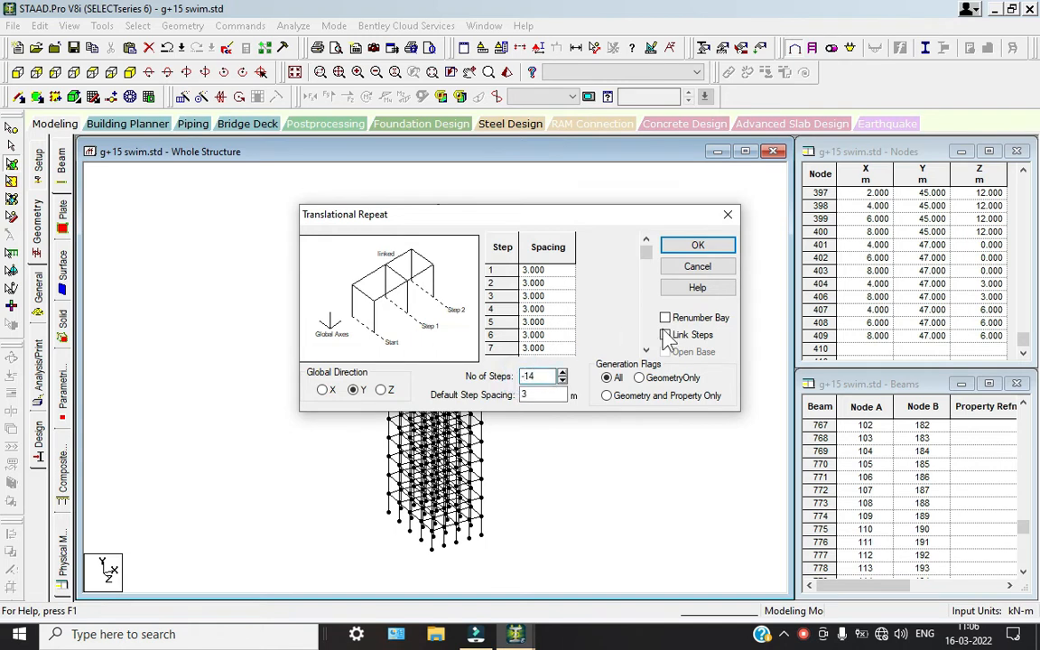
click(673, 244)
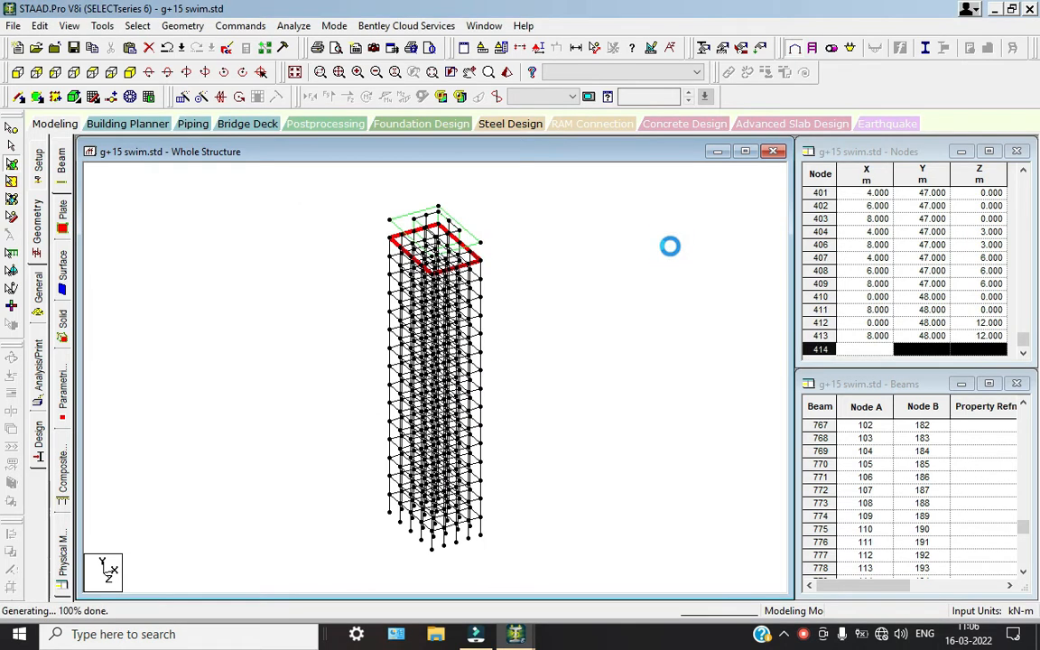
Step: Remove the plate copied to 48 m above the roof floor
click(360, 256)
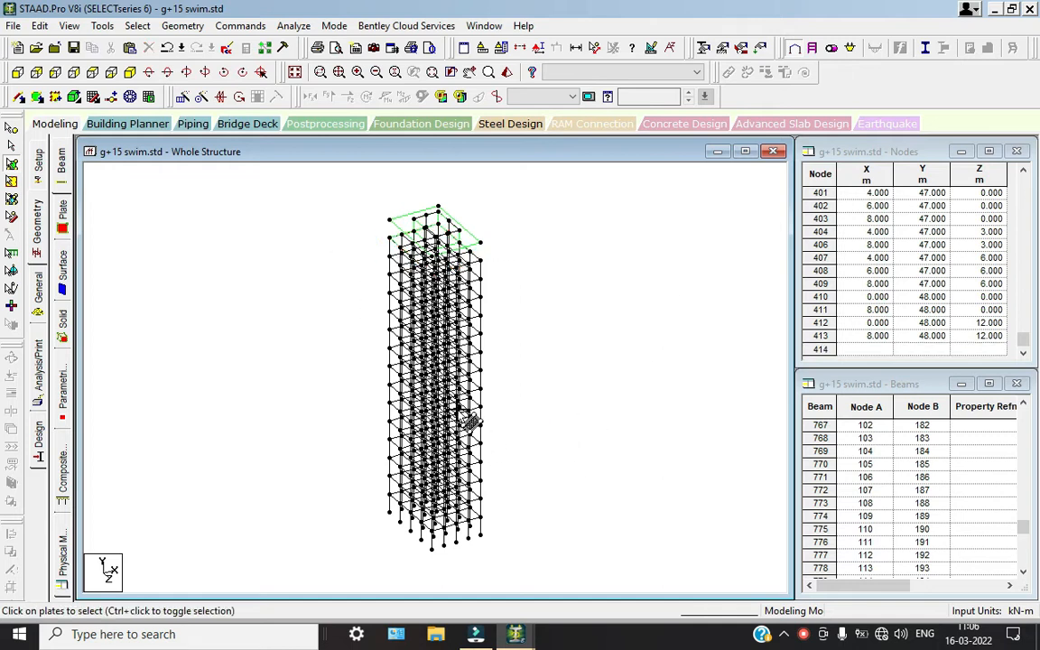
drag(353, 179, 506, 282)
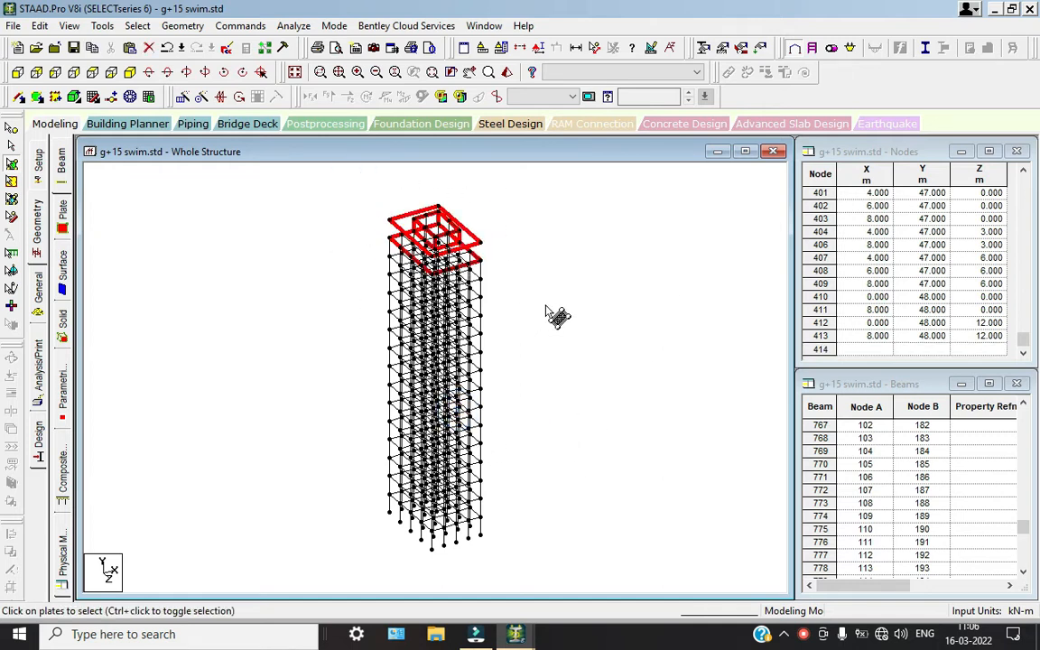
scroll(447, 225, up, 2)
middle_drag(500, 251, 481, 414)
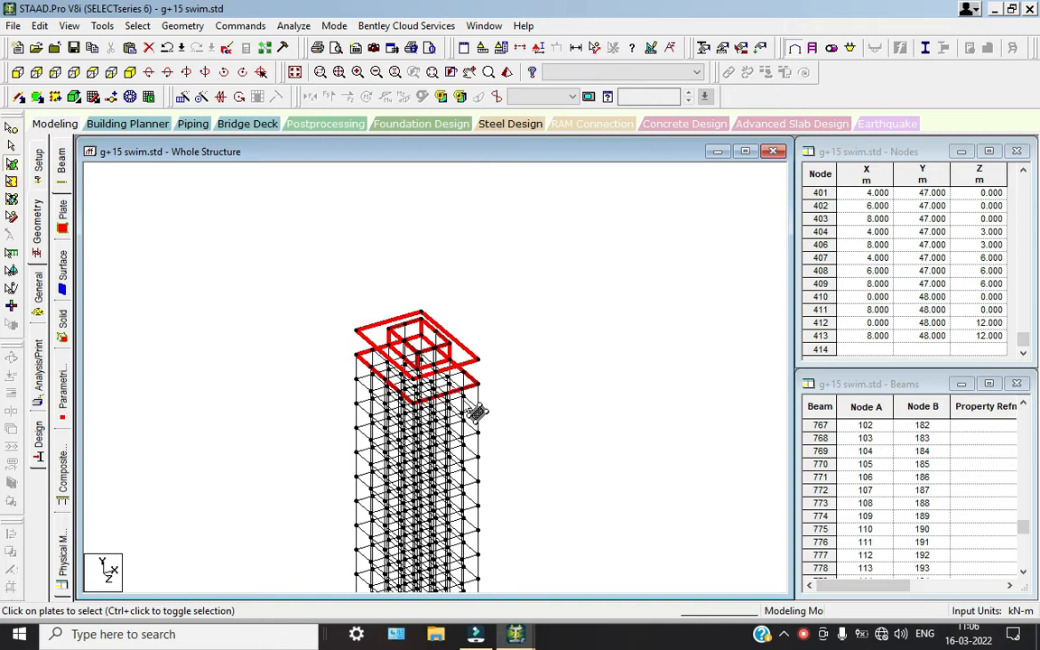
key(Delete)
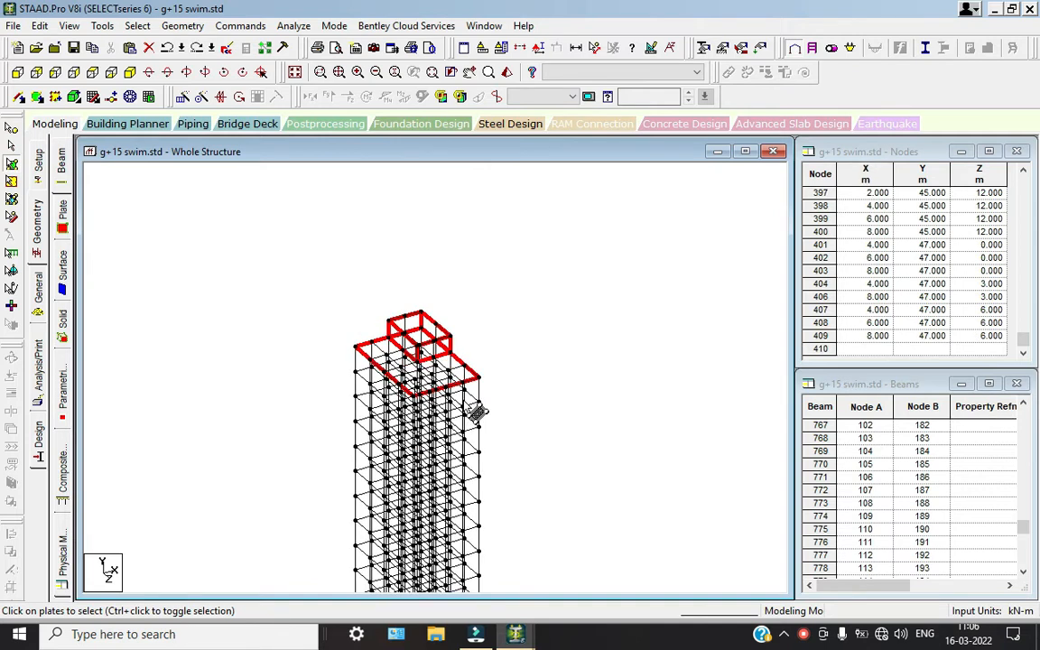
Step: Repeat the 45 m floor plate along global Y in 14 steps of -3 m, and save the file when prompted
click(418, 365)
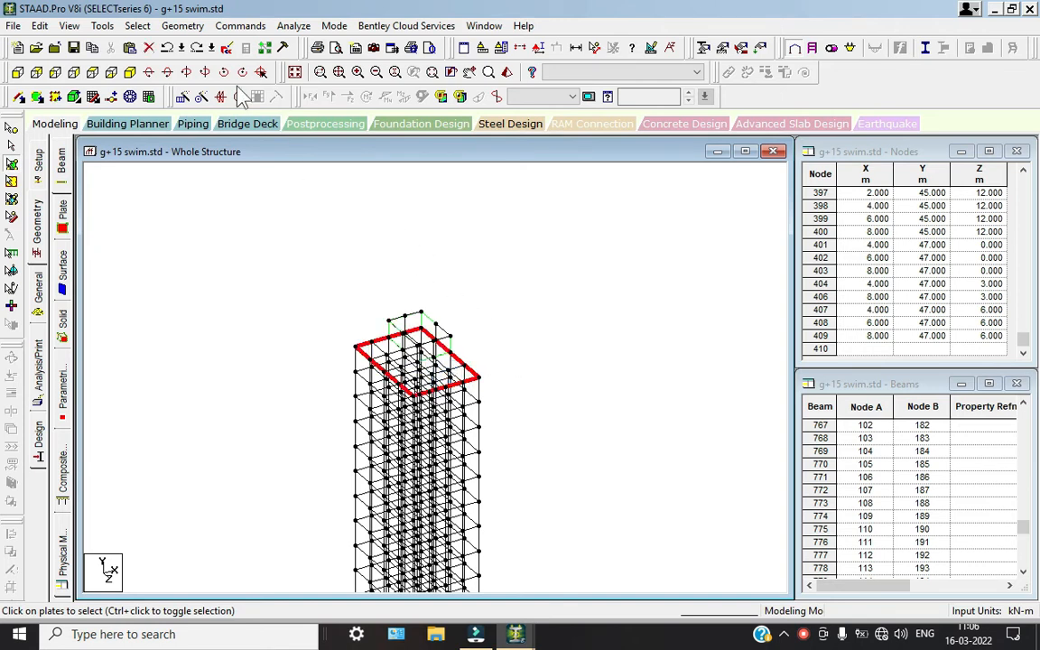
click(183, 96)
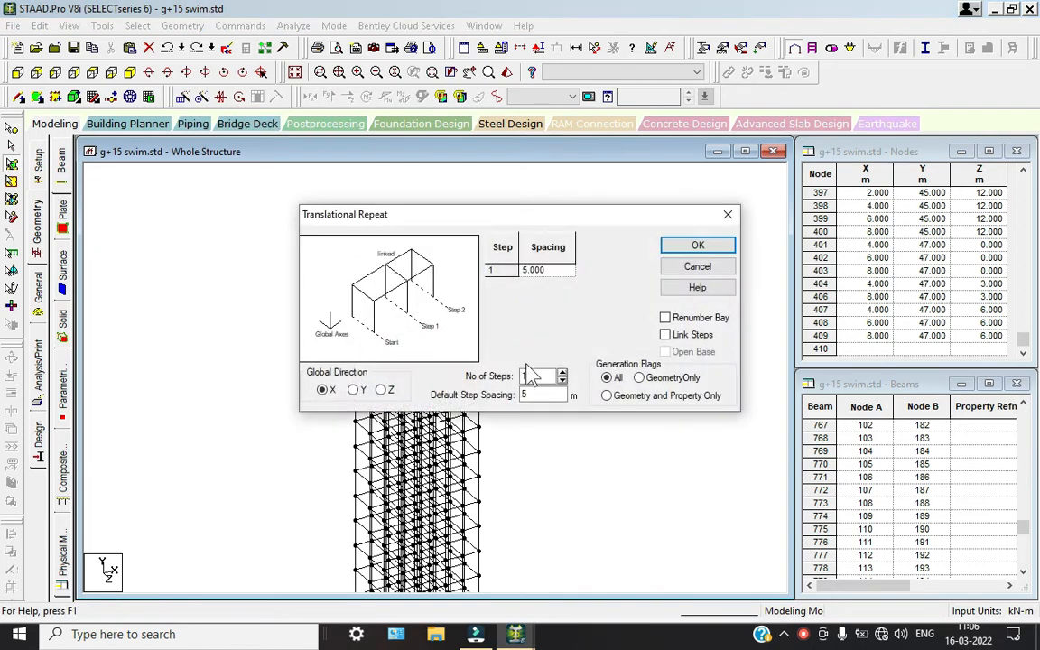
double_click(533, 377)
text(14)
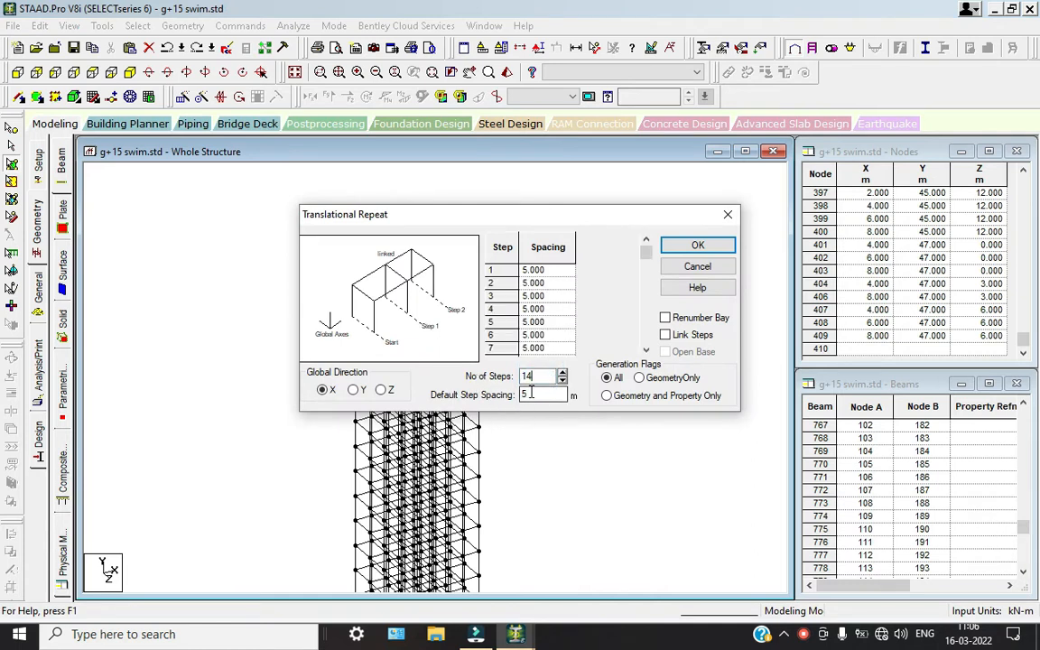
double_click(532, 394)
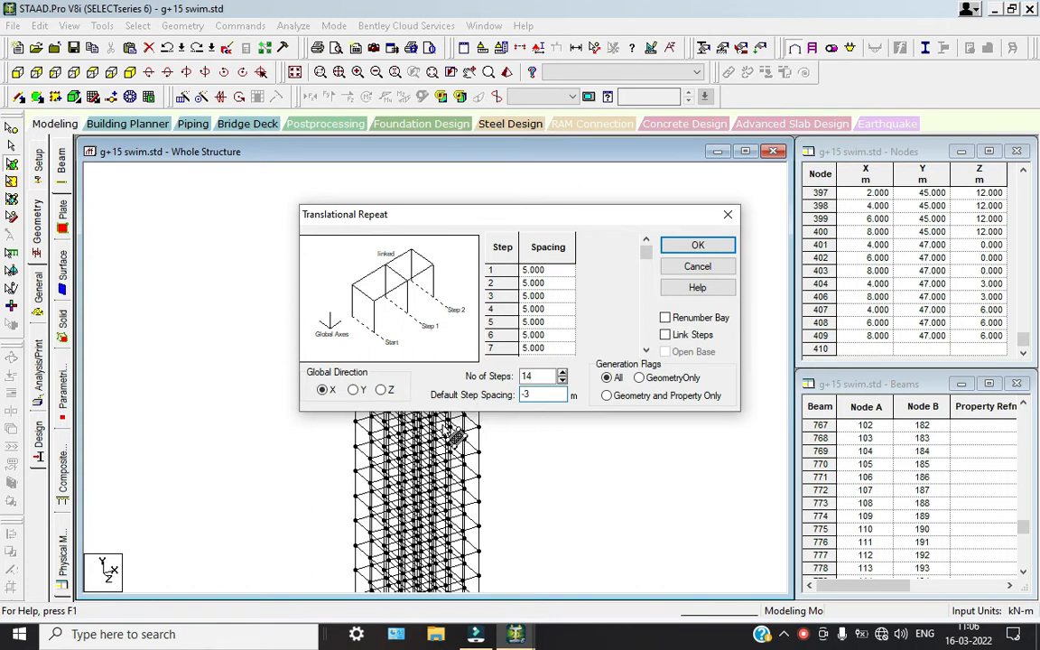
click(352, 389)
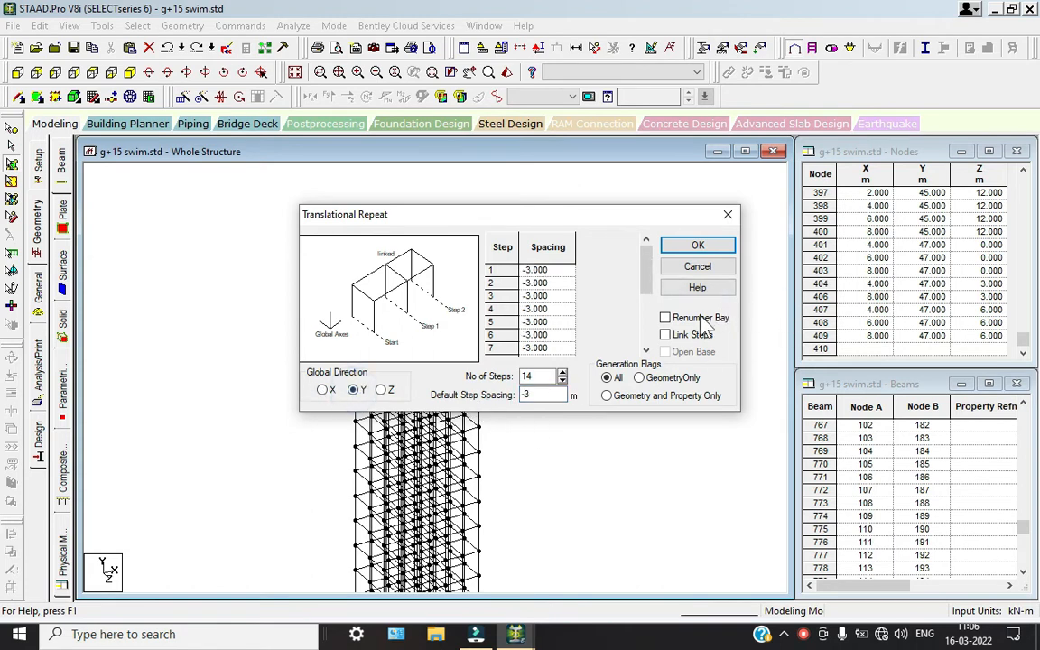
click(698, 246)
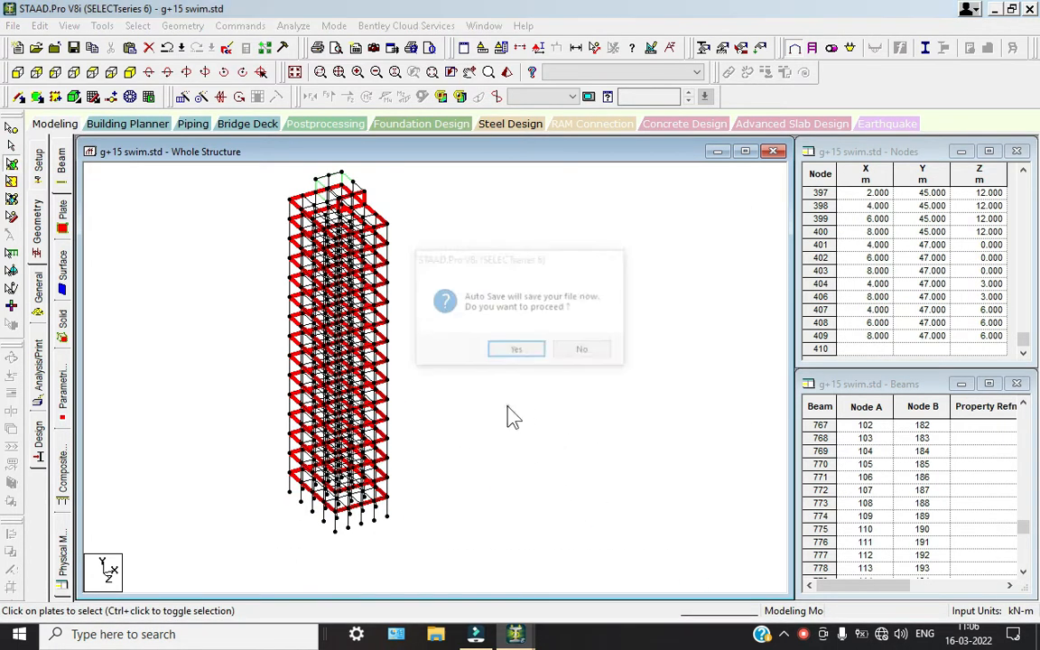
click(520, 351)
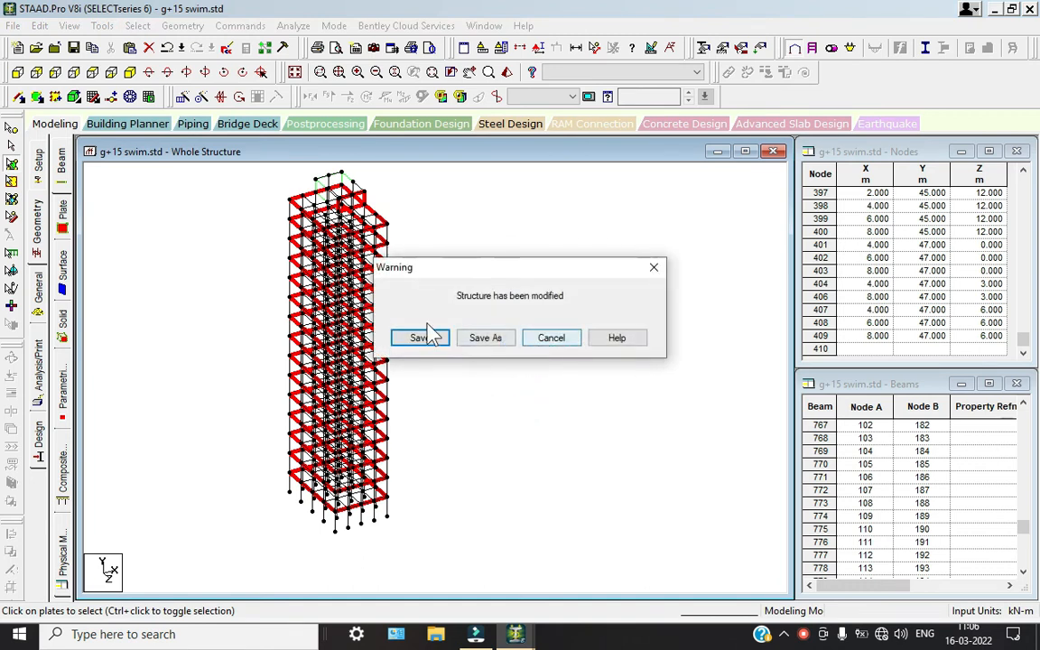
click(421, 338)
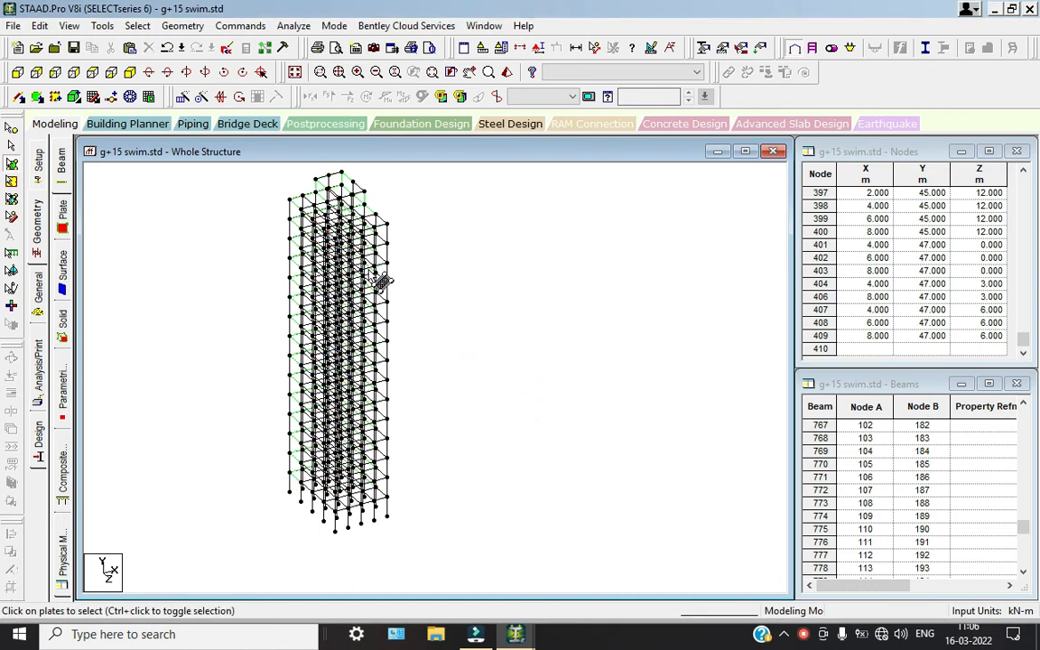
click(36, 73)
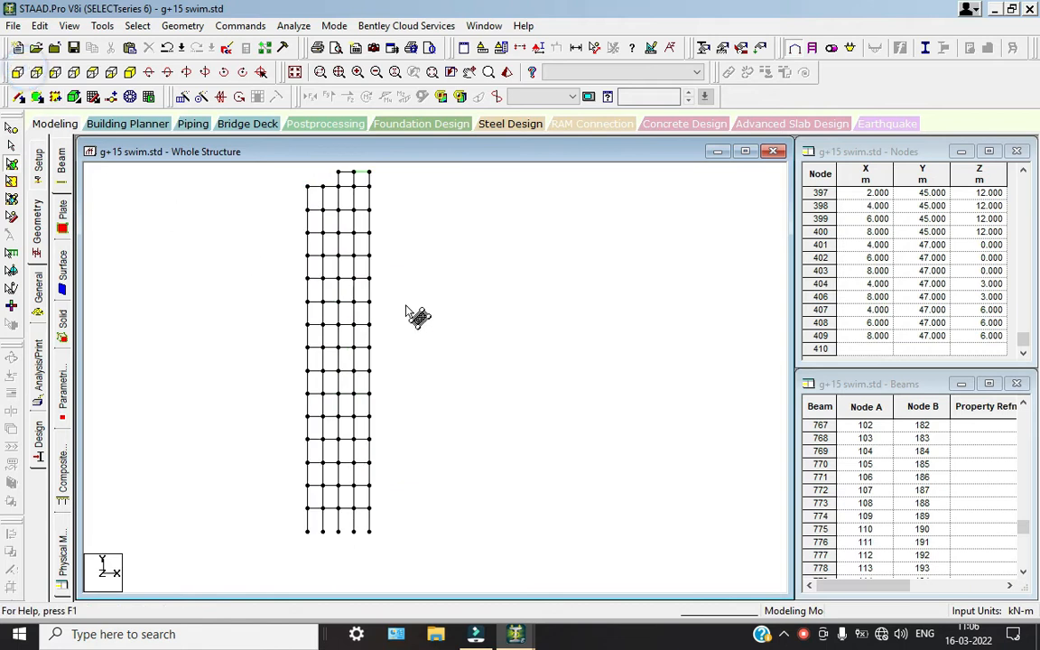
scroll(307, 510, up, 3)
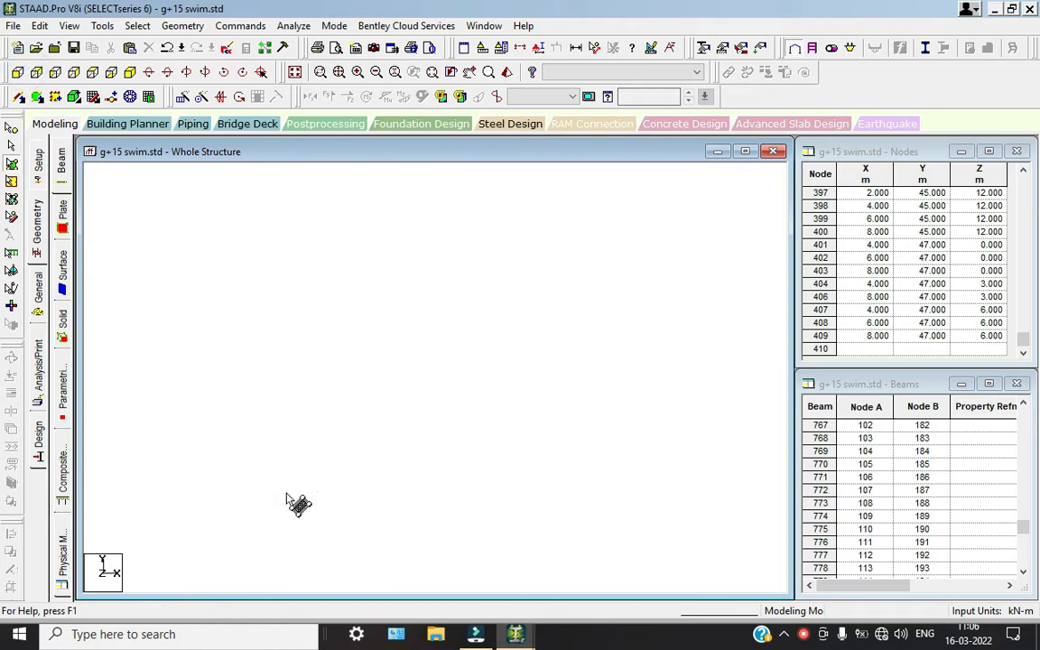
click(40, 287)
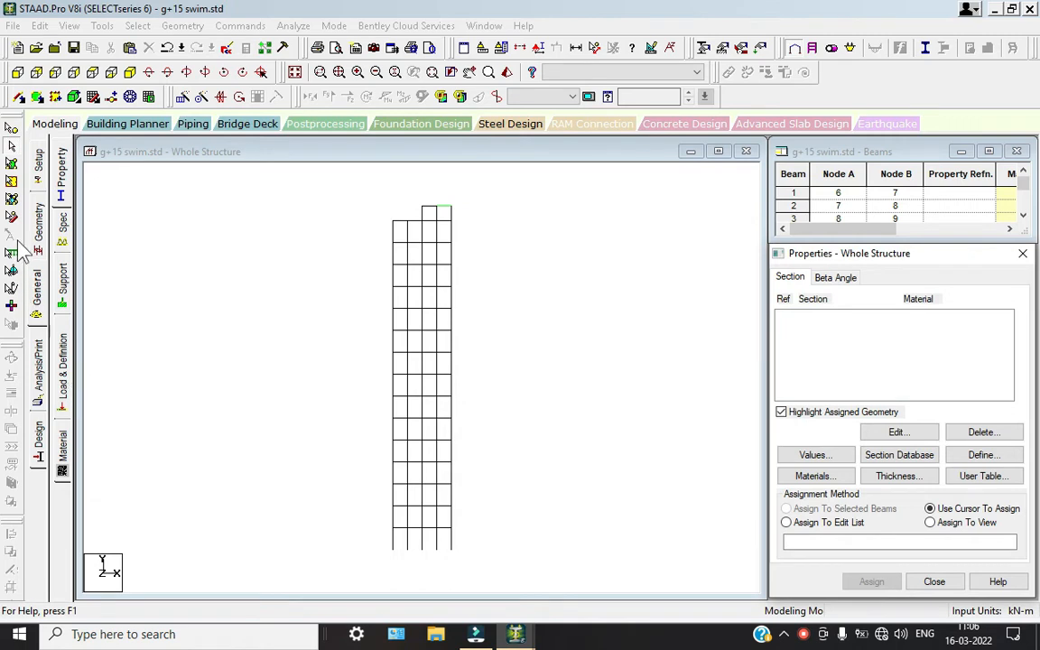
click(39, 228)
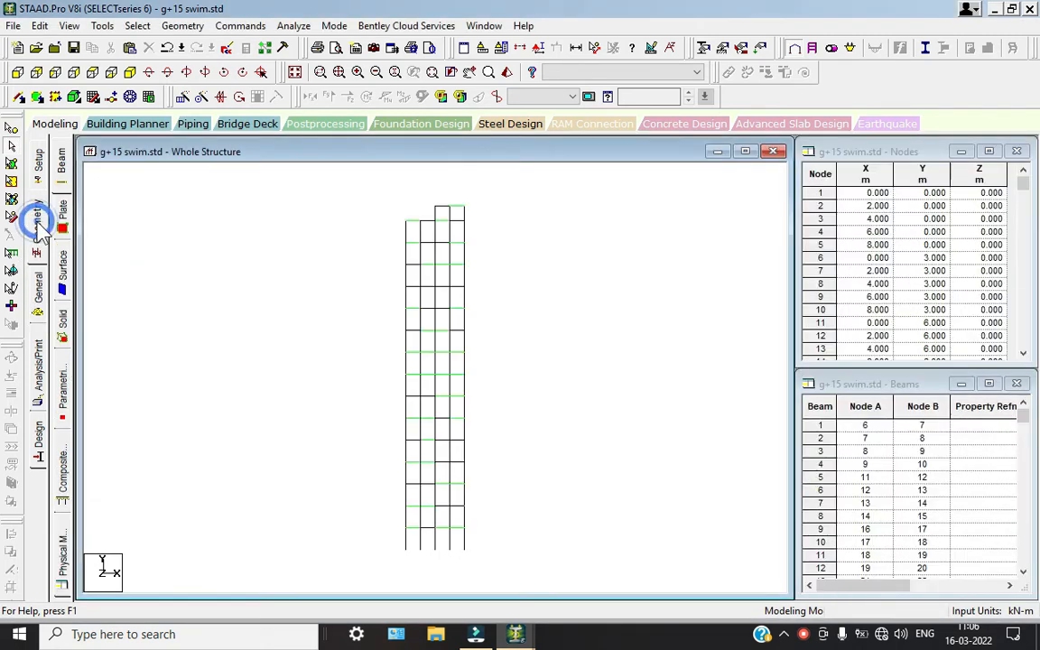
Step: Isolate the top storey and rooftop pool from the front view using a Section with Select to View
click(129, 73)
scroll(366, 298, up, 3)
mouse_move(366, 226)
middle_down()
mouse_move(366, 325)
mouse_move(432, 176)
middle_up()
click(18, 72)
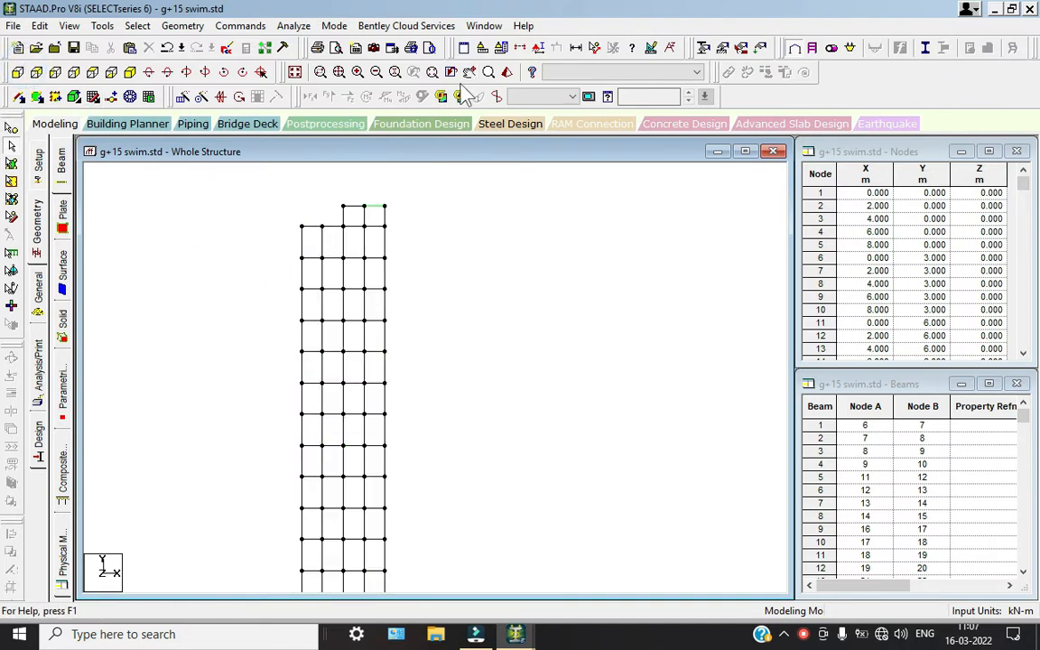
click(537, 48)
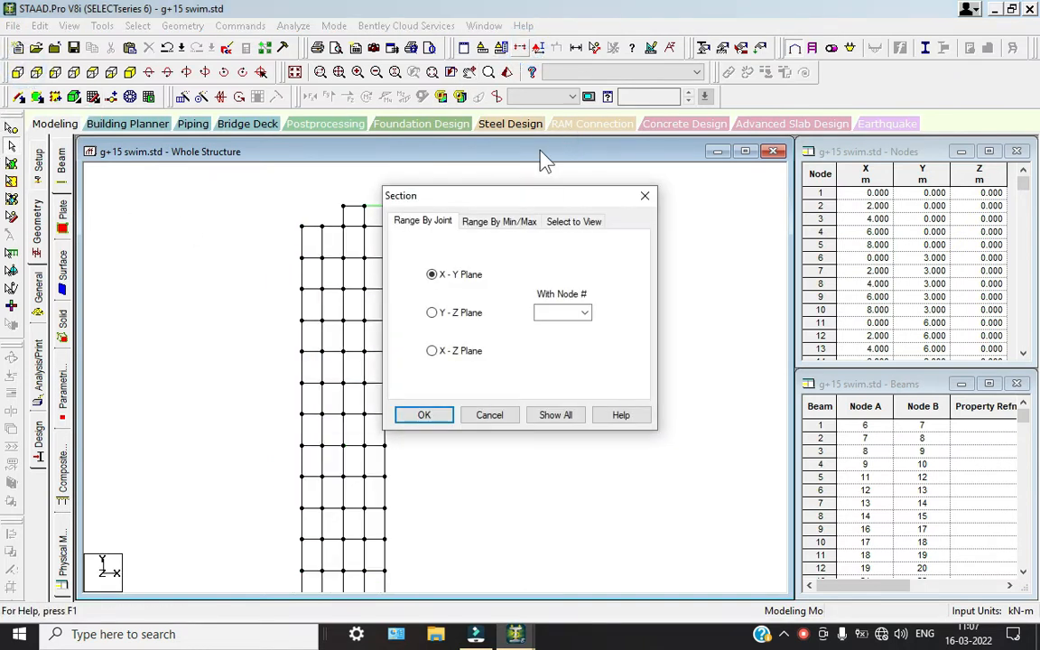
click(573, 221)
click(424, 415)
drag(260, 210, 414, 254)
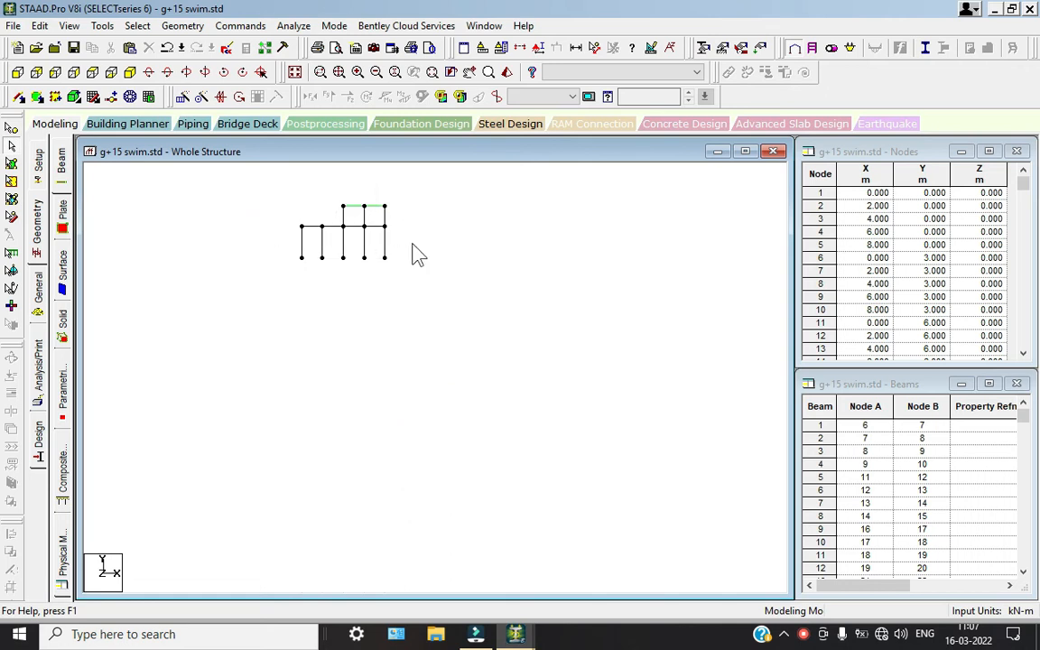
Step: Start a new parametric meshed surface of type Slab, using nodes and beams inside its boundary as density points and lines
click(129, 72)
scroll(301, 269, up, 3)
middle_drag(359, 244, 368, 459)
scroll(366, 457, up, 2)
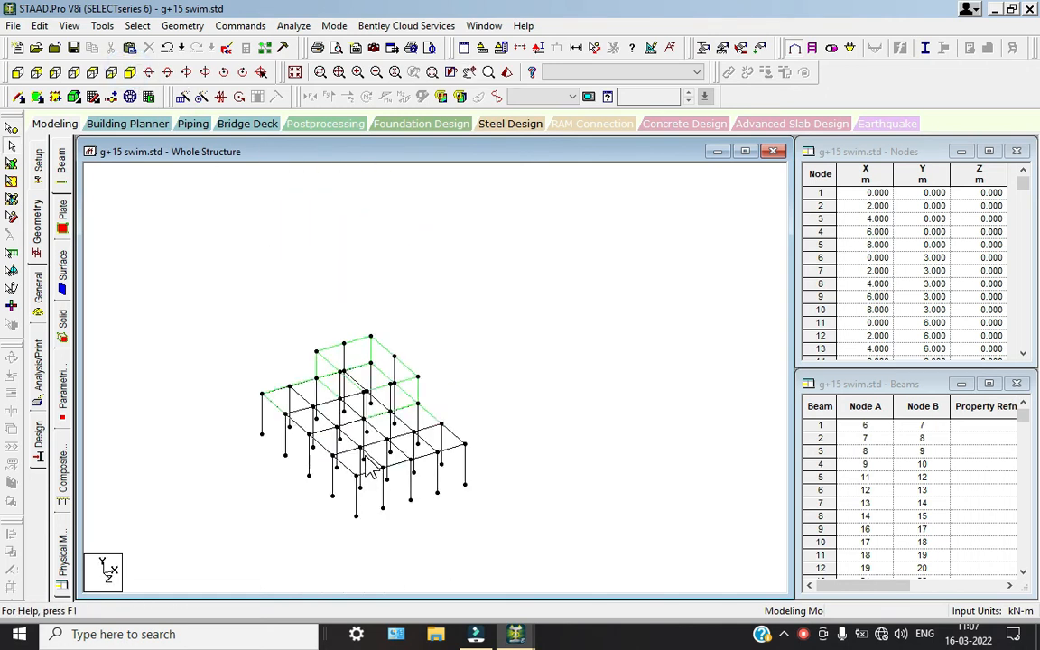
scroll(365, 456, up, 3)
middle_drag(275, 428, 324, 514)
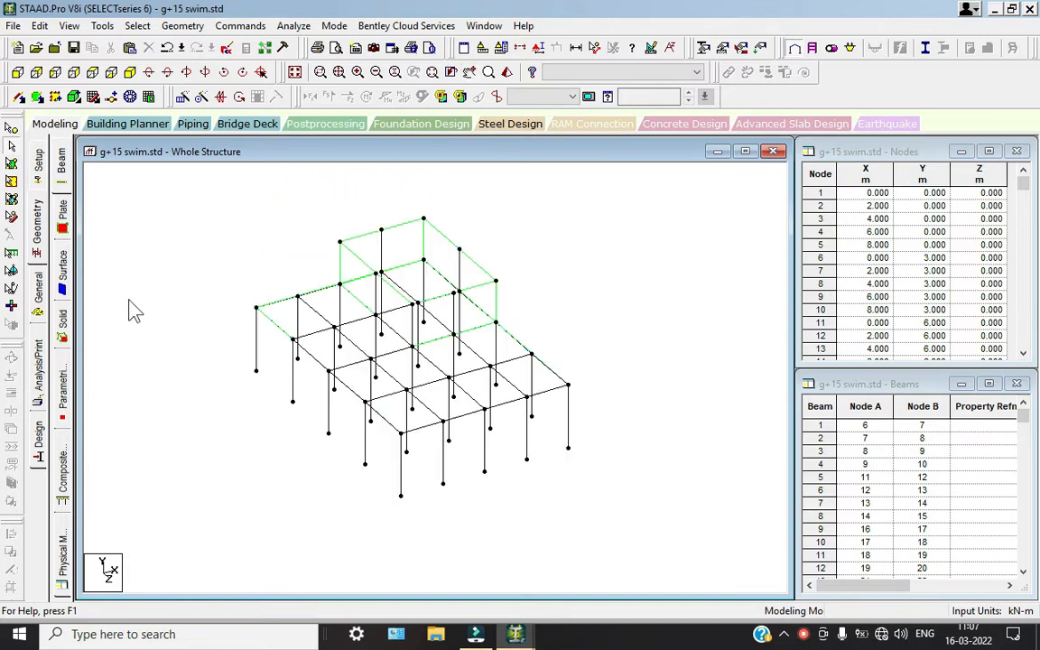
click(36, 221)
click(61, 387)
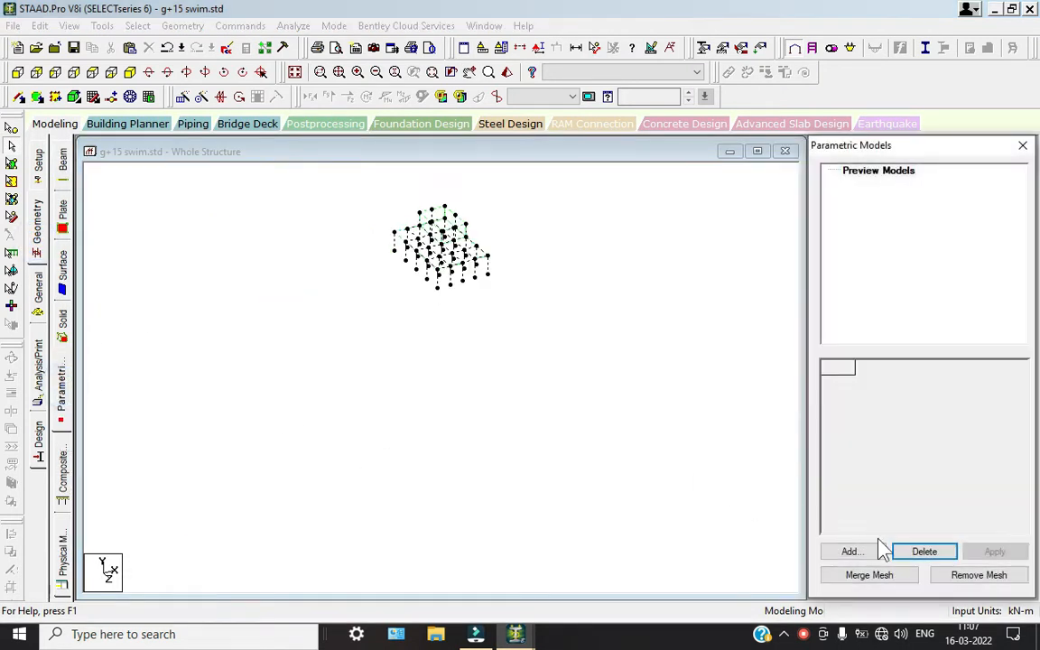
click(851, 553)
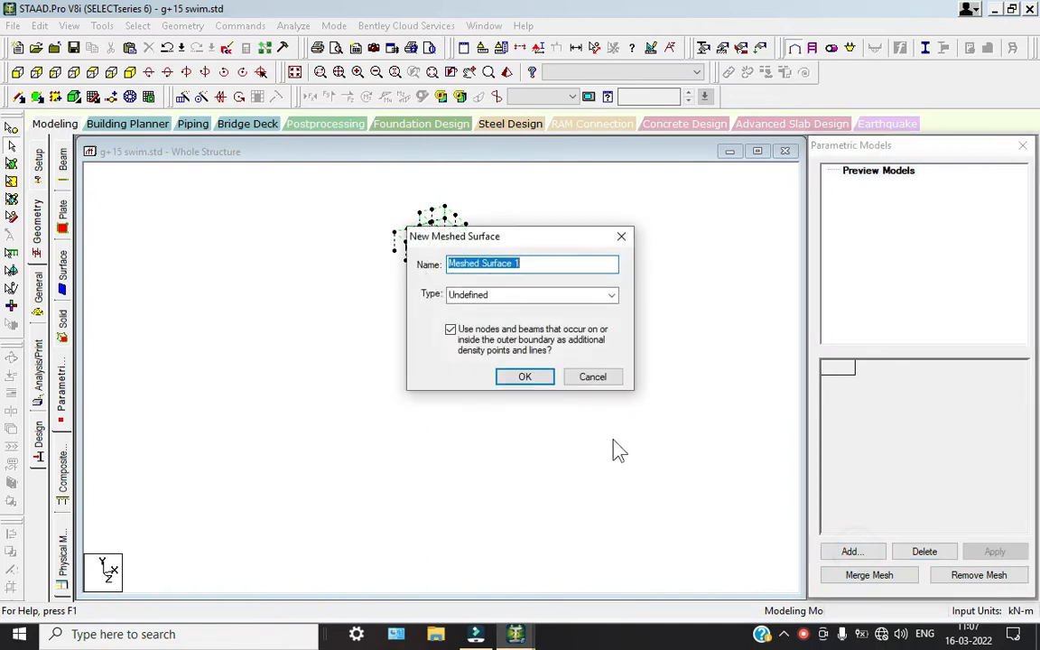
click(602, 295)
click(466, 329)
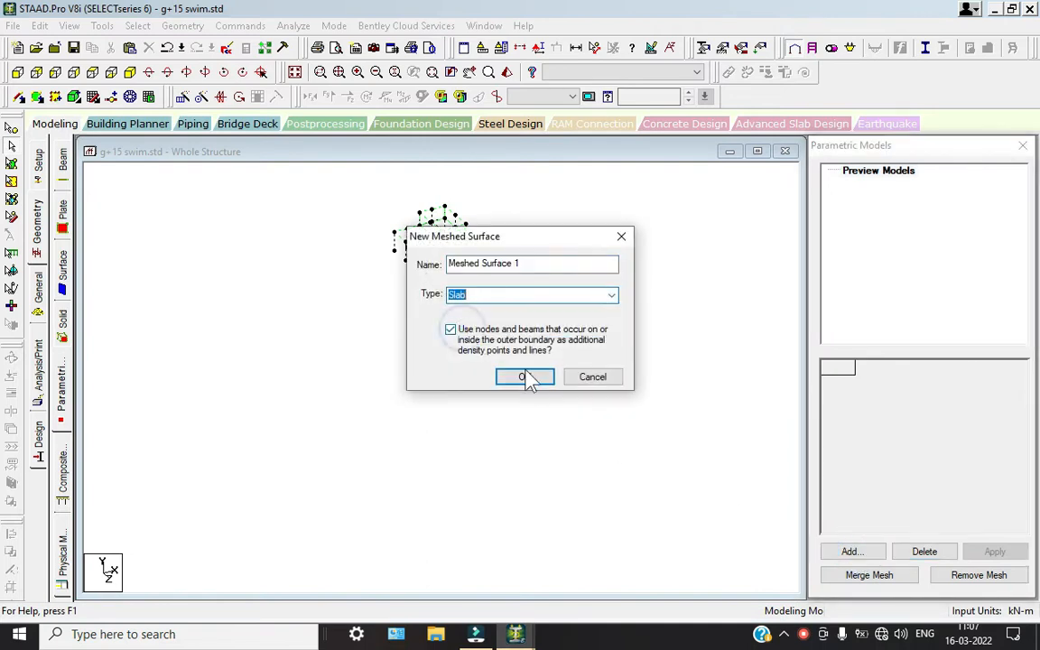
click(531, 377)
Step: Outline the slab mesh boundary through the four corner nodes of the roof floor and close the polygon at the first node
scroll(430, 232, up, 2)
middle_drag(430, 232, 388, 463)
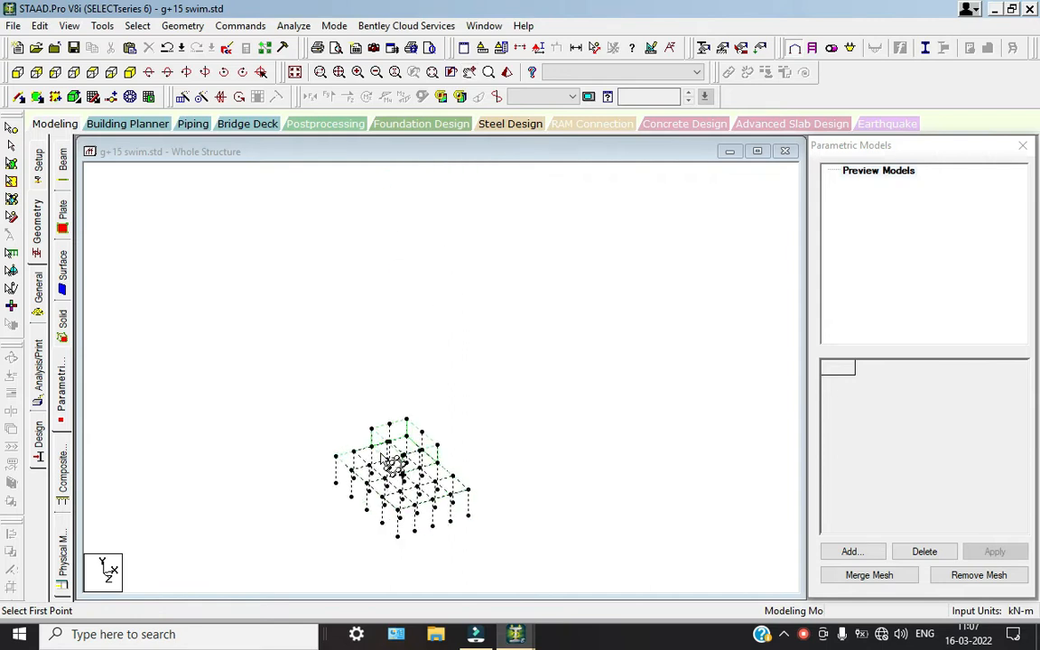
scroll(392, 457, up, 5)
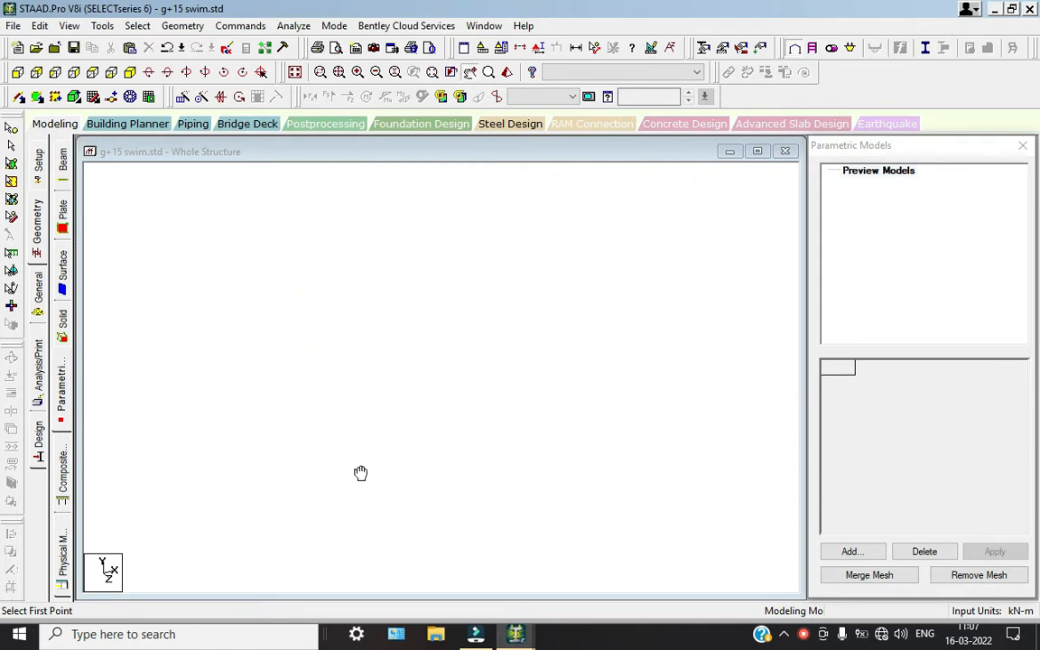
scroll(397, 452, down, 5)
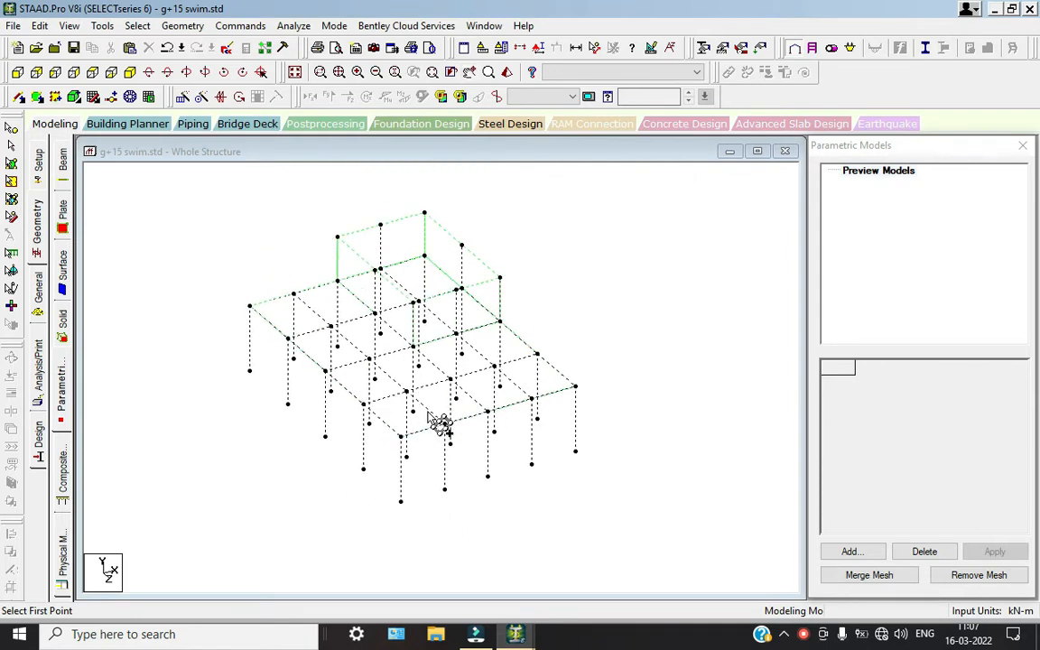
click(245, 292)
click(424, 242)
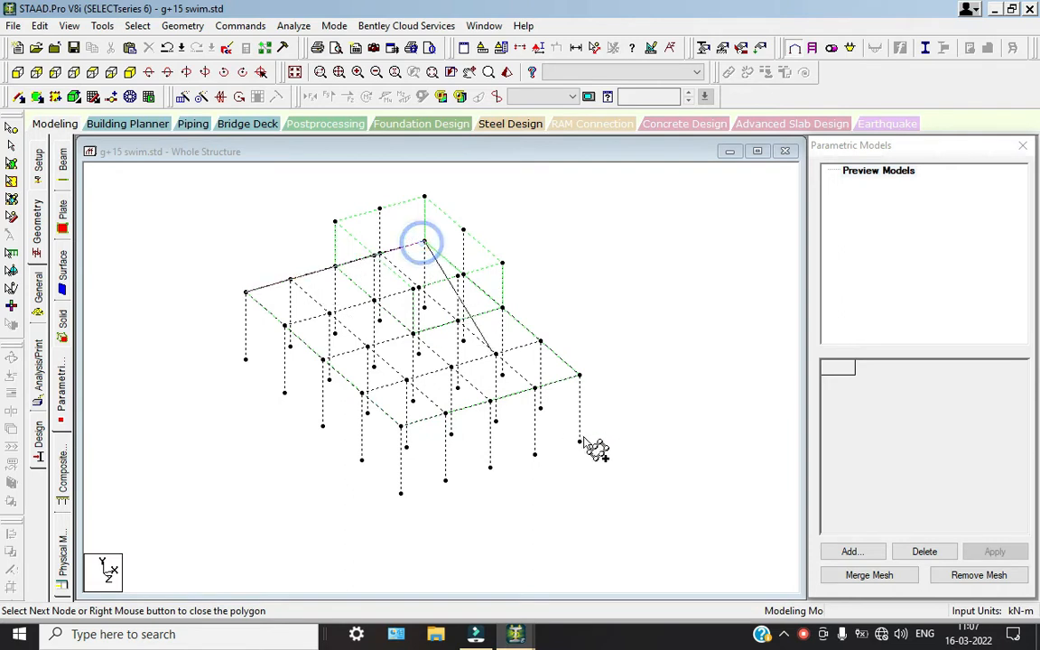
click(580, 375)
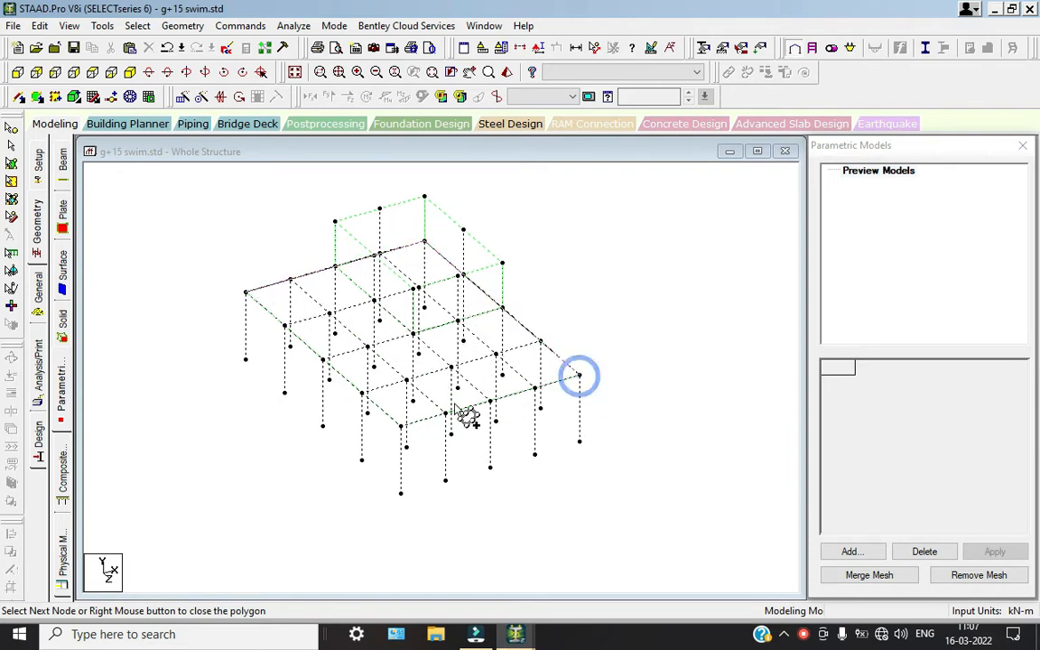
click(401, 426)
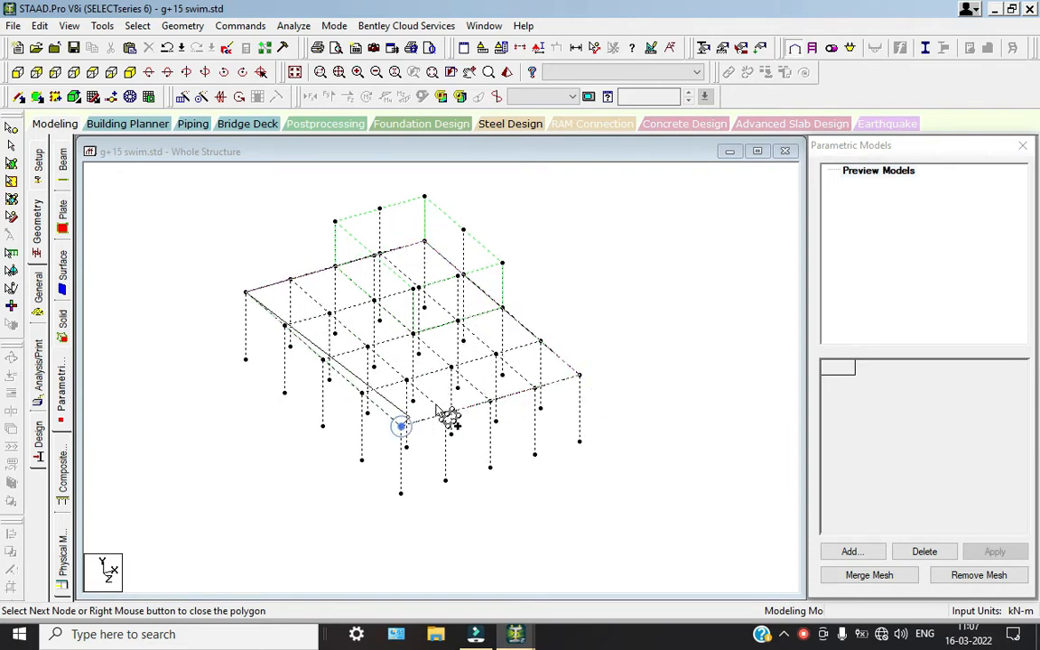
click(246, 291)
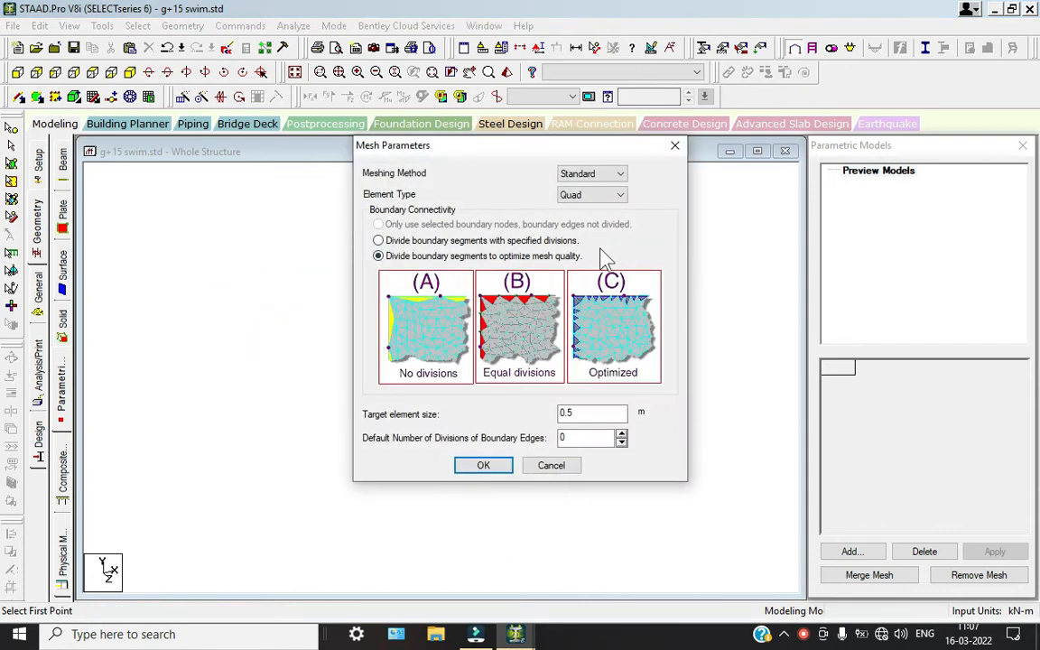
Step: Mesh the roof slab with Standard Quad elements, 0.5 m target size and optimized boundary divisions, without openings, and merge the mesh into the model
click(478, 464)
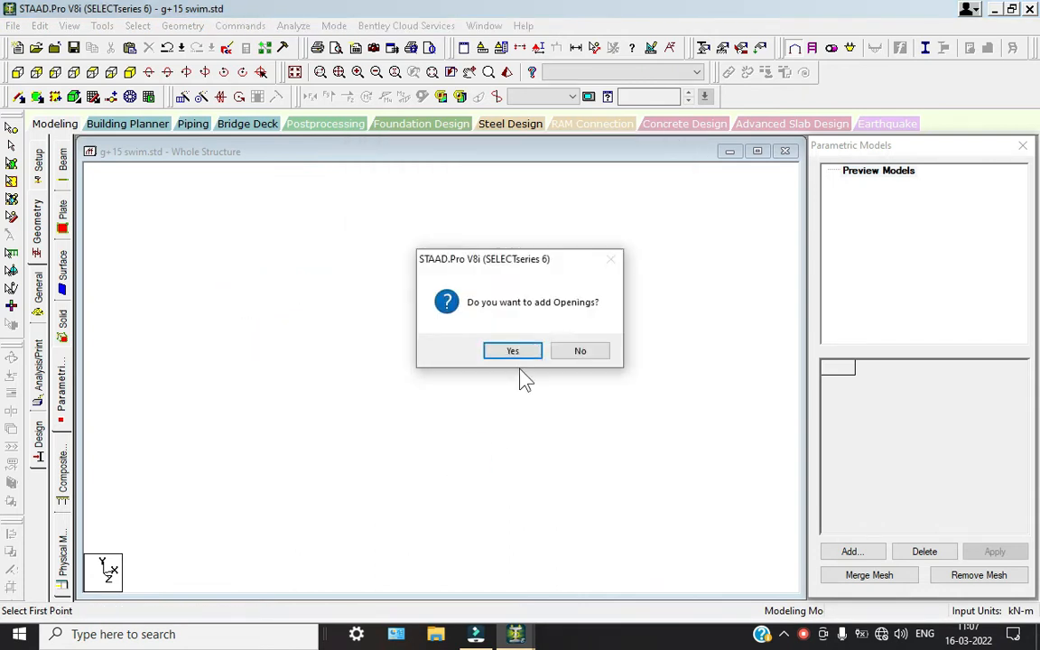
click(590, 350)
click(852, 552)
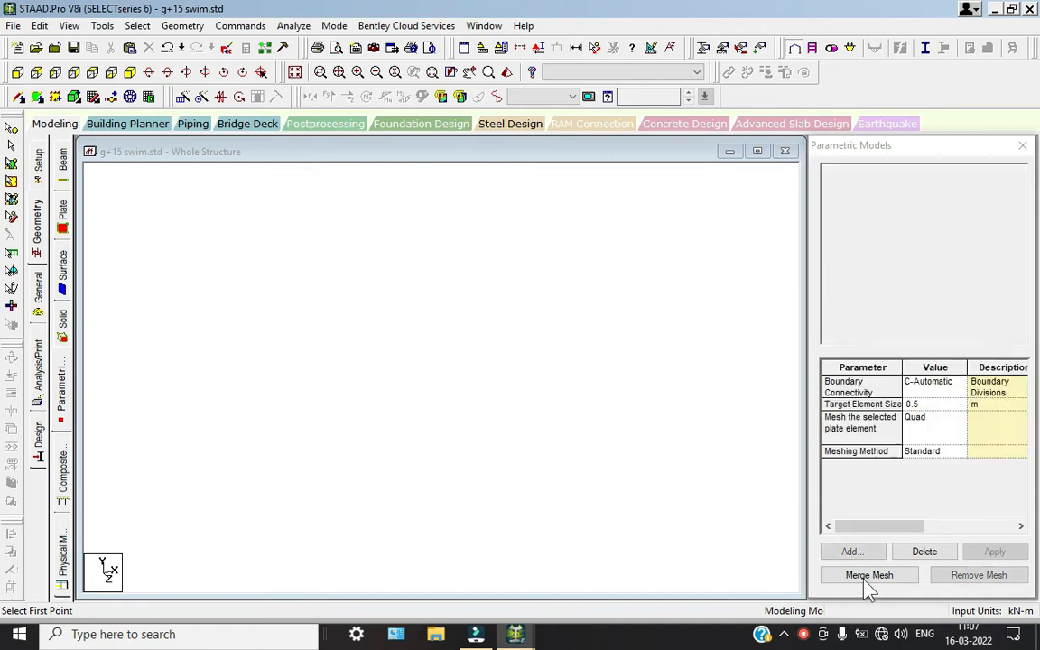
click(864, 575)
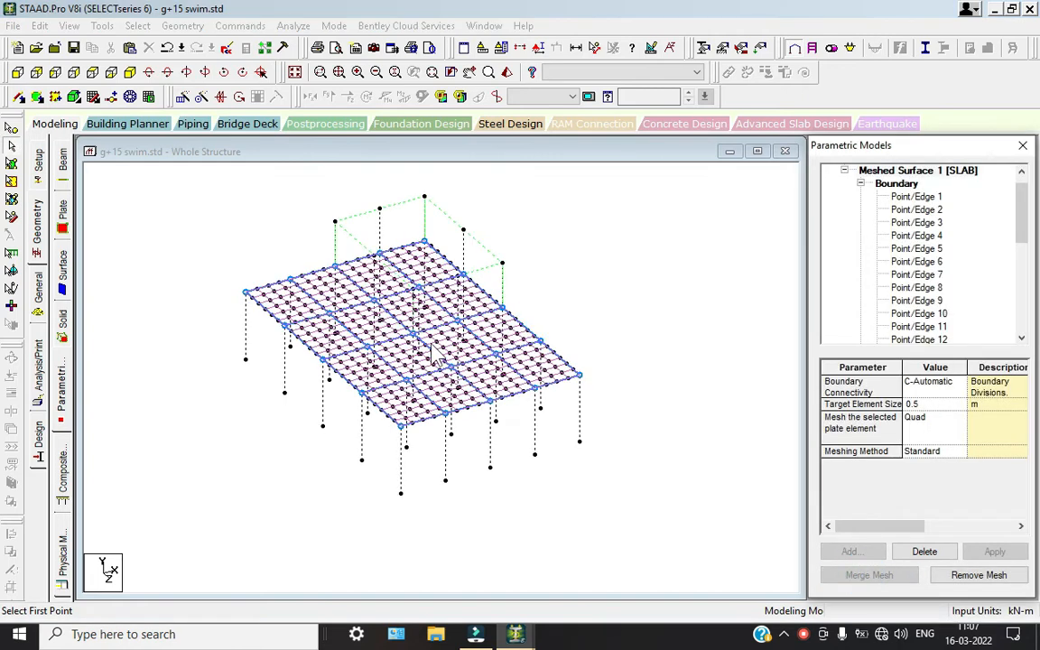
Step: Try to select the meshed plates of the roof slab with a selection window using the plates cursor
click(11, 164)
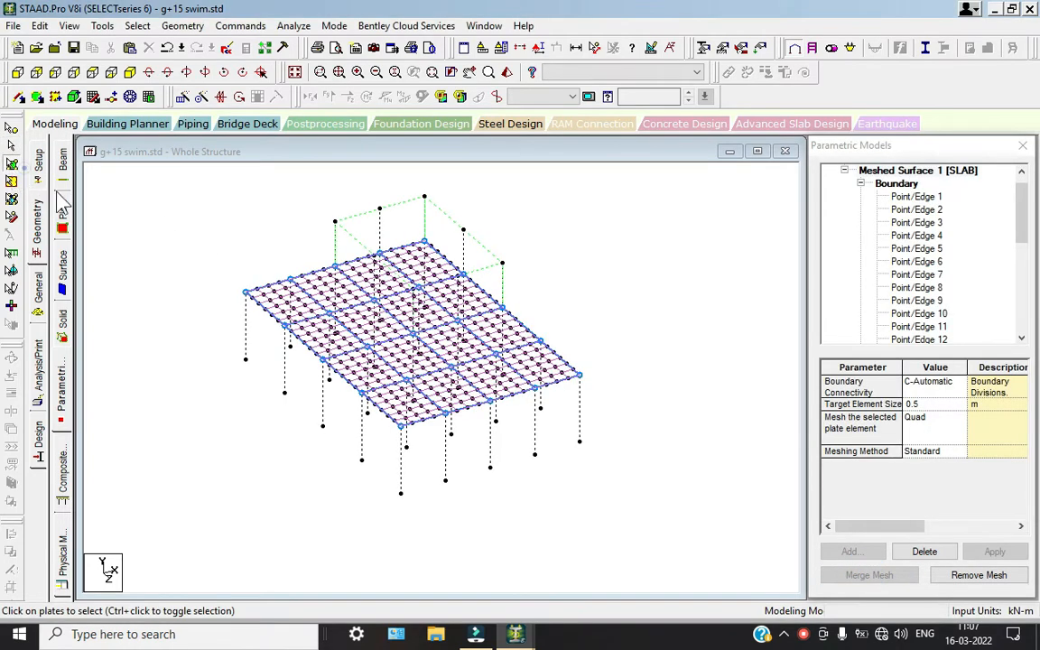
click(197, 224)
drag(160, 212, 794, 531)
click(607, 459)
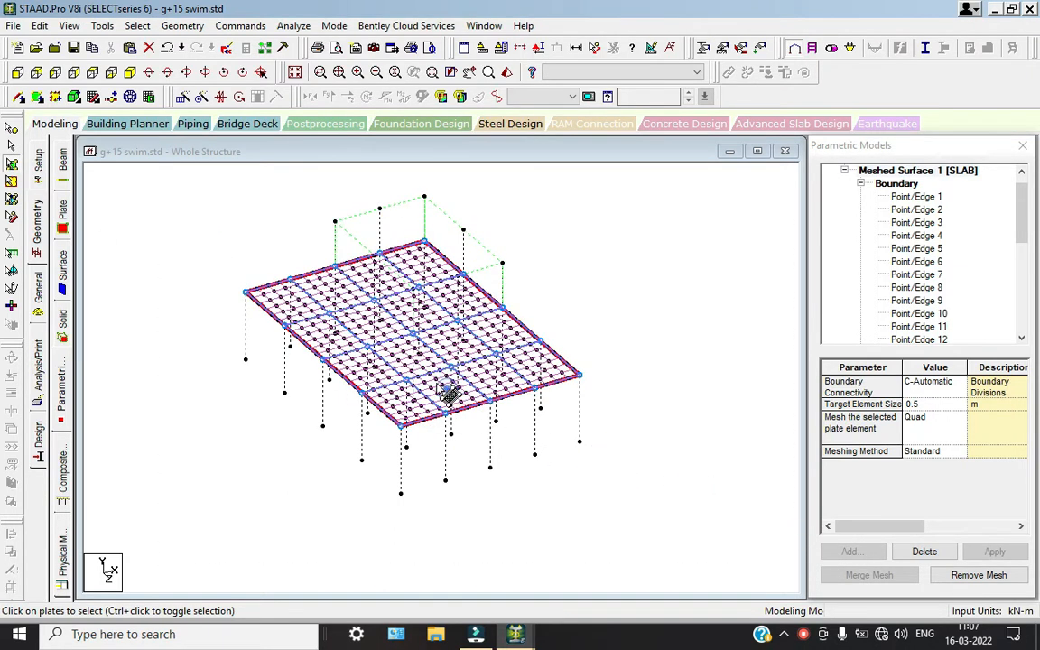
drag(679, 460, 444, 370)
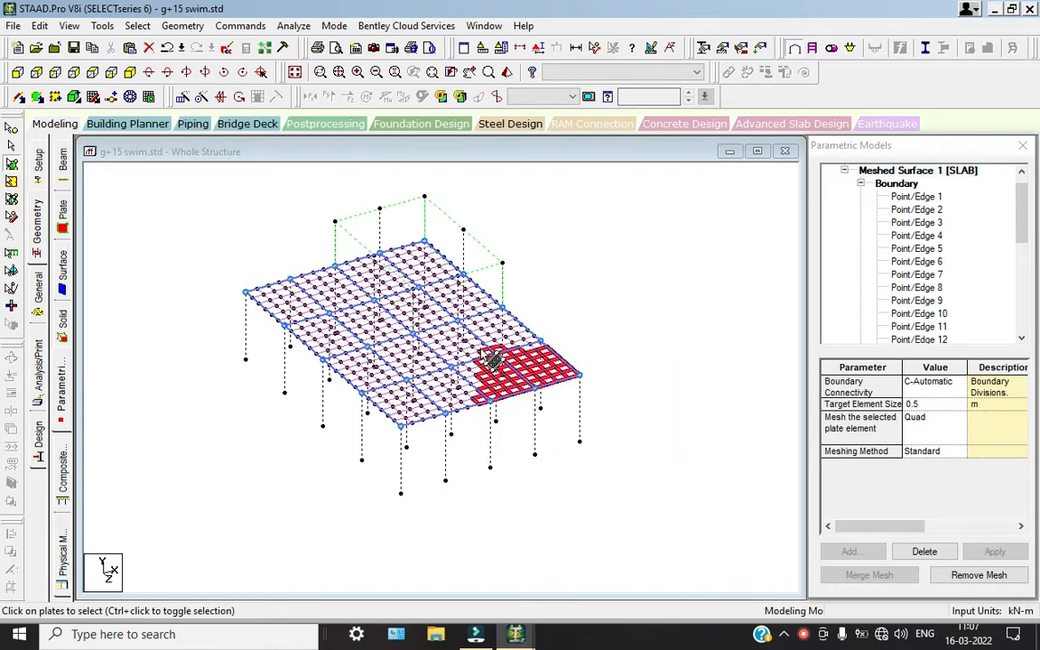
click(635, 408)
click(587, 298)
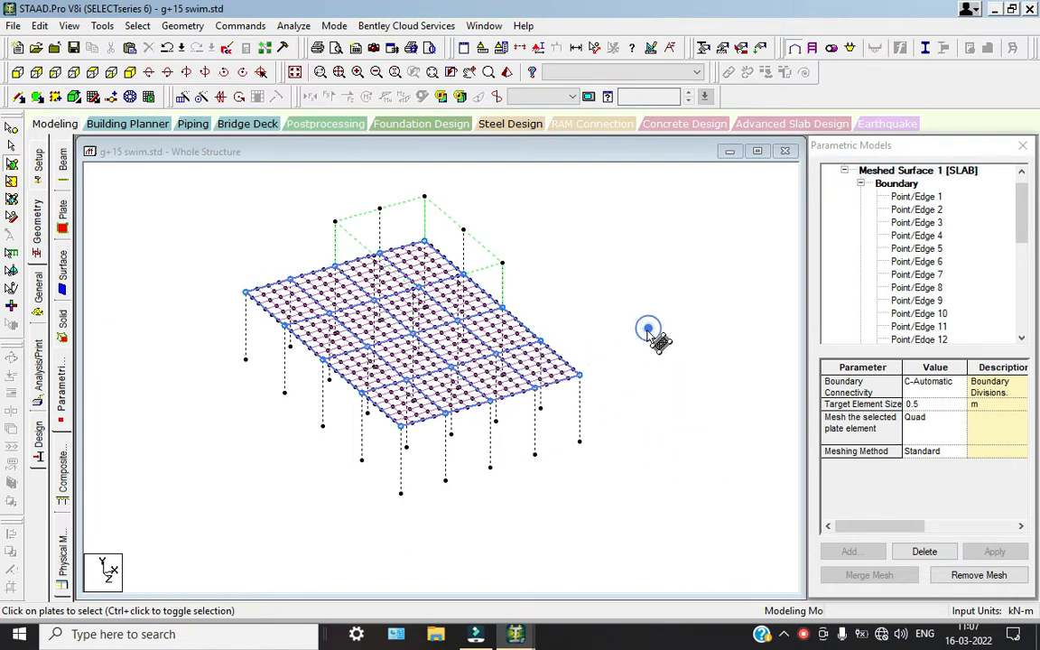
Step: Select the roof floor plate, show the whole structure, and repeat the plate along global Y in 14 steps
click(464, 356)
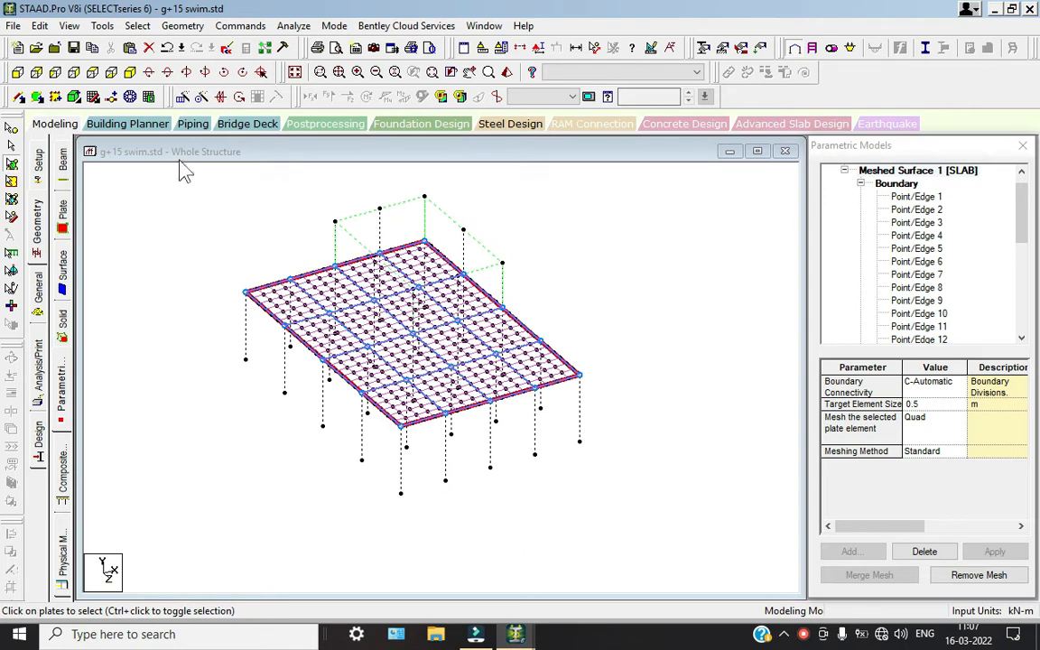
click(294, 72)
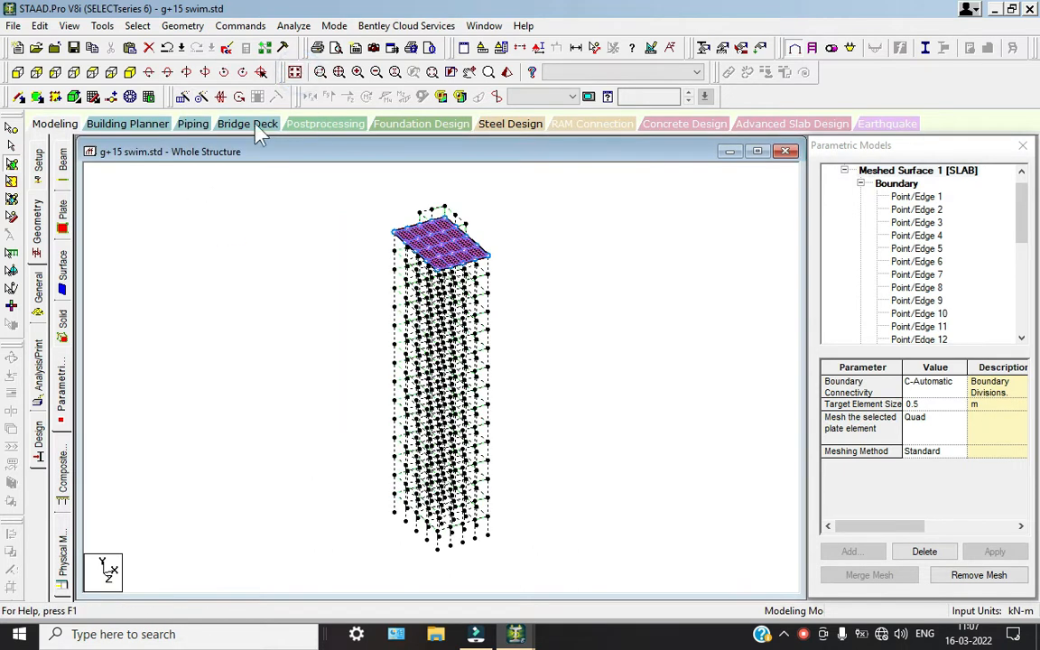
click(181, 99)
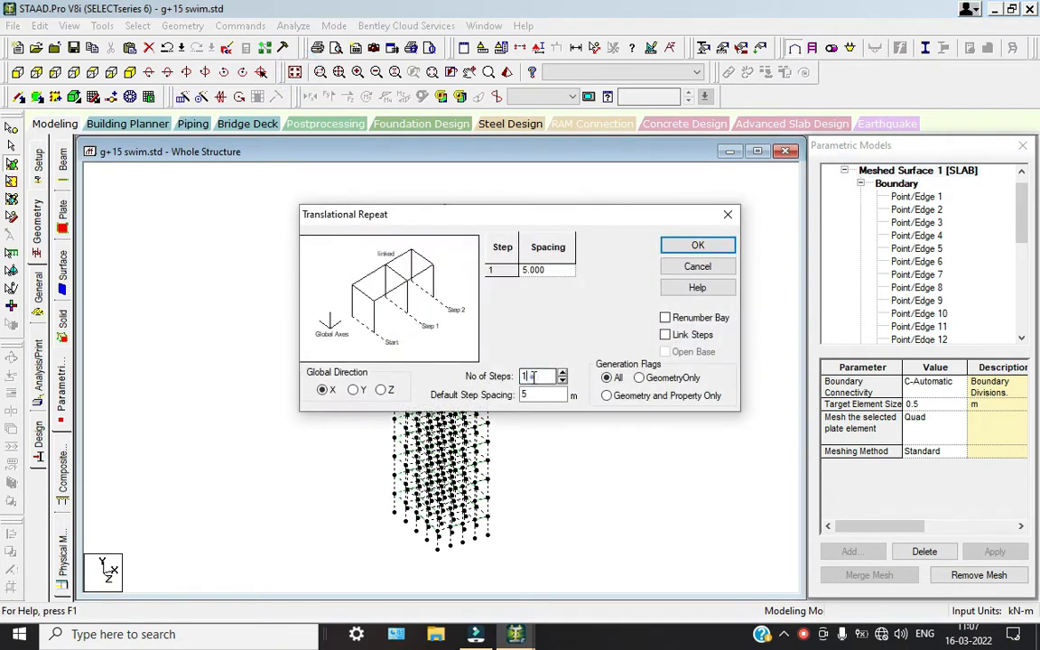
click(532, 377)
text(4)
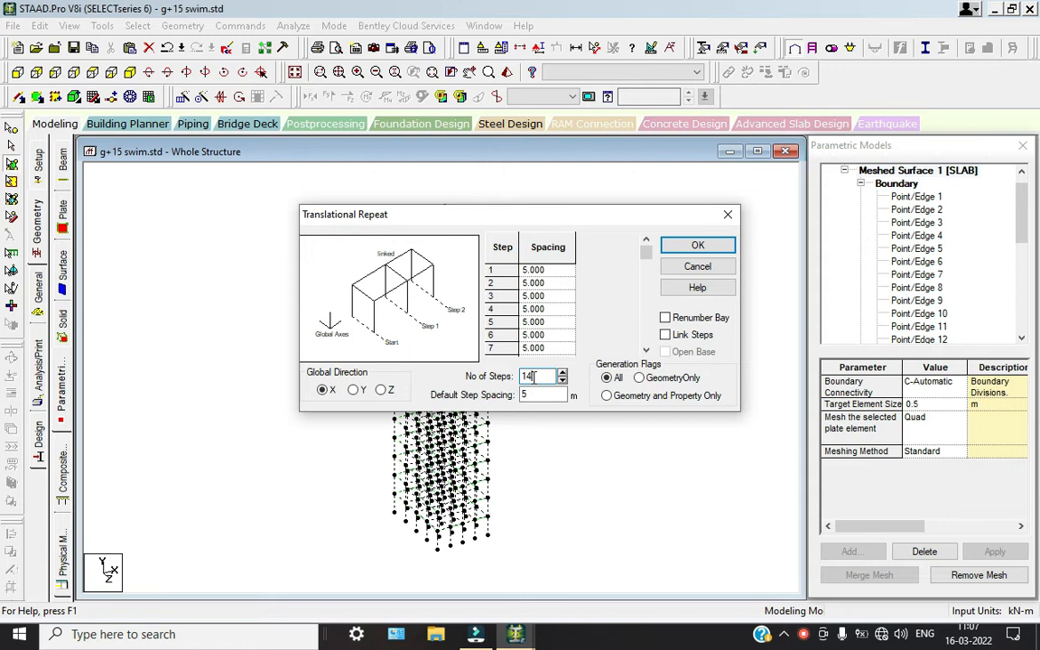
double_click(529, 395)
click(353, 390)
click(697, 244)
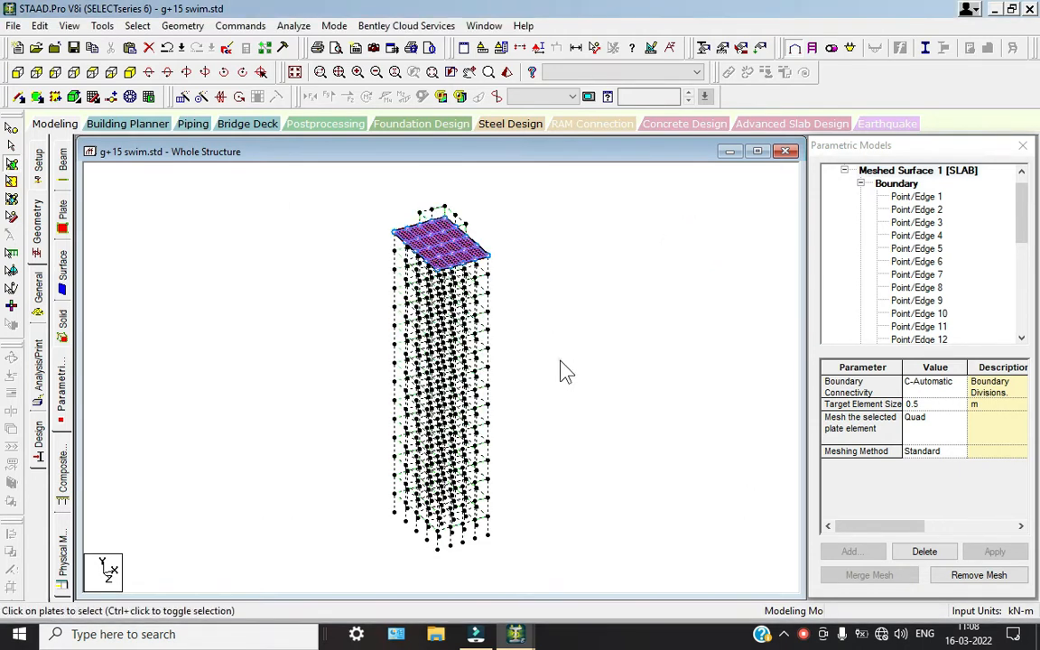
Step: Examine the tower's floors in the plate selection and property views to check whether the slab mesh was copied downwards
drag(341, 237, 566, 417)
click(565, 407)
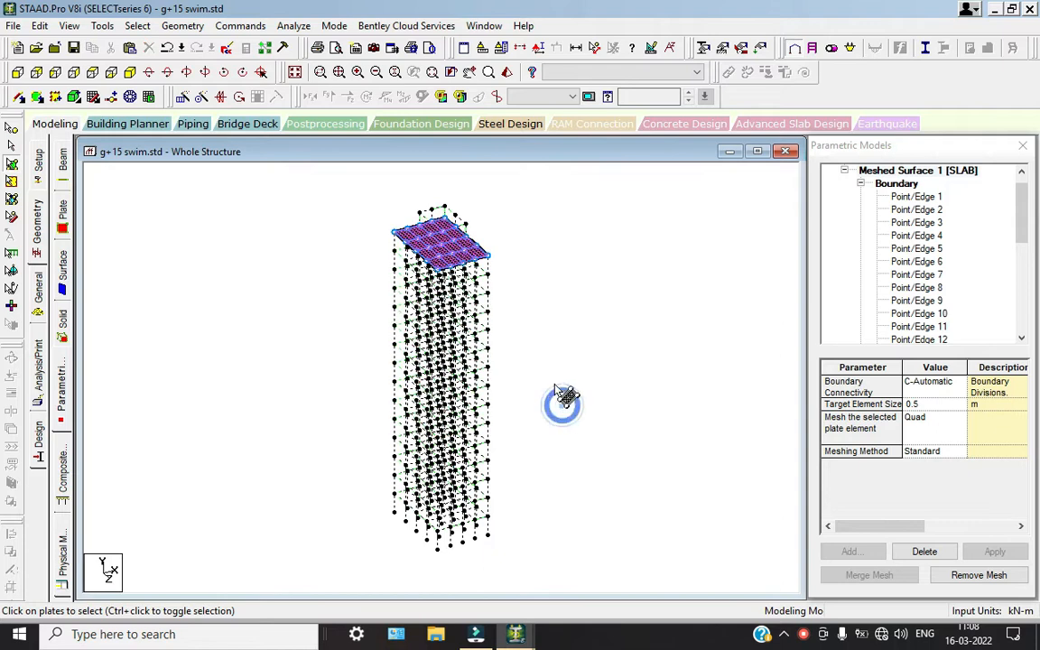
scroll(406, 321, up, 2)
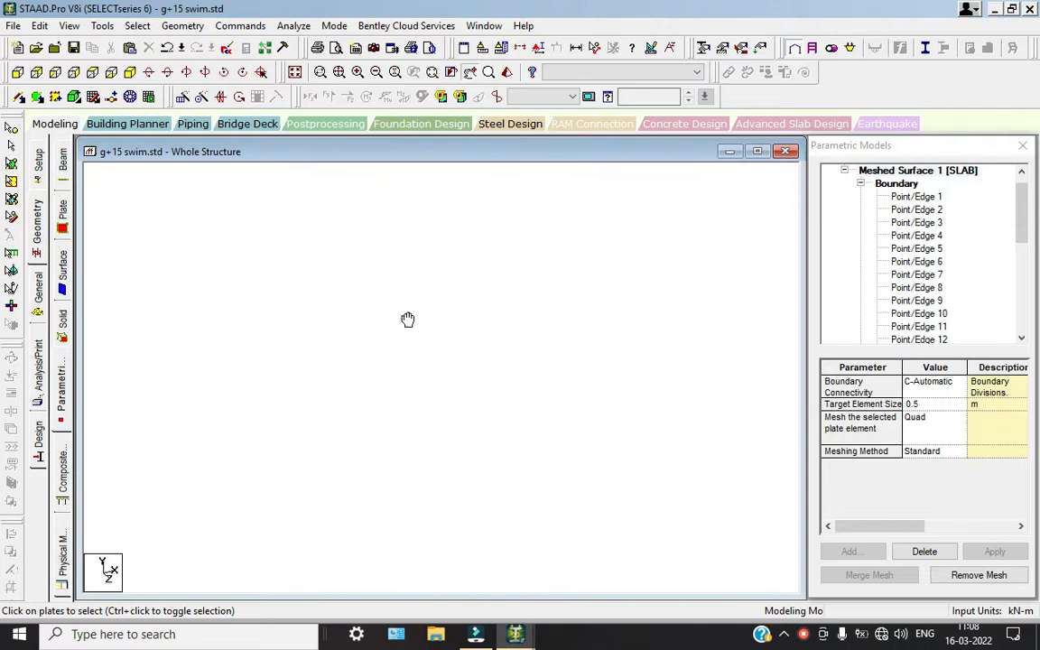
click(562, 395)
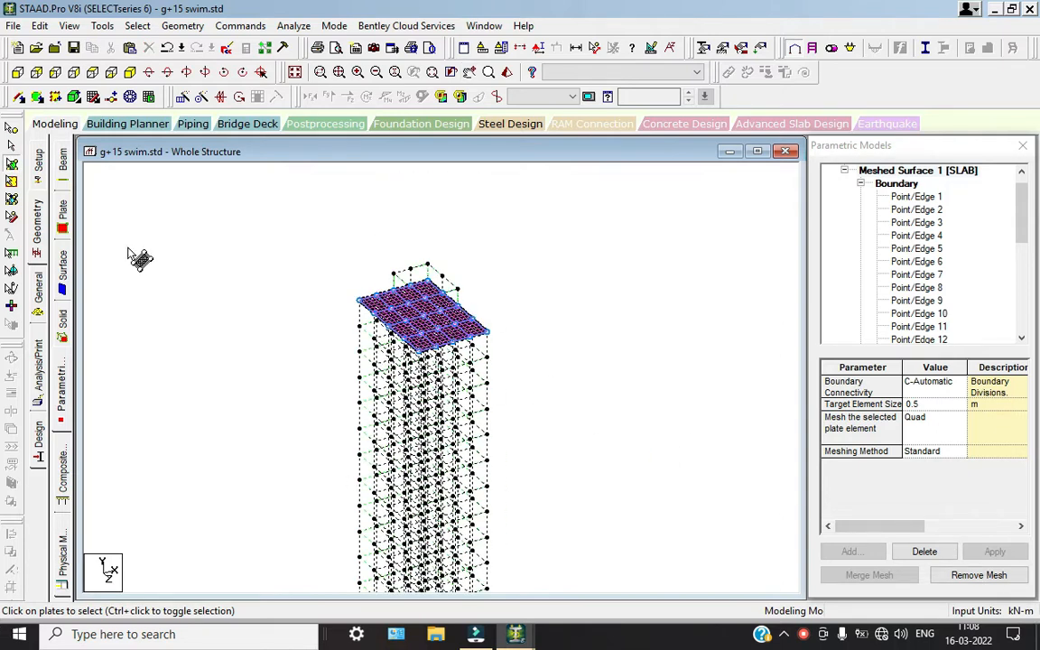
click(36, 291)
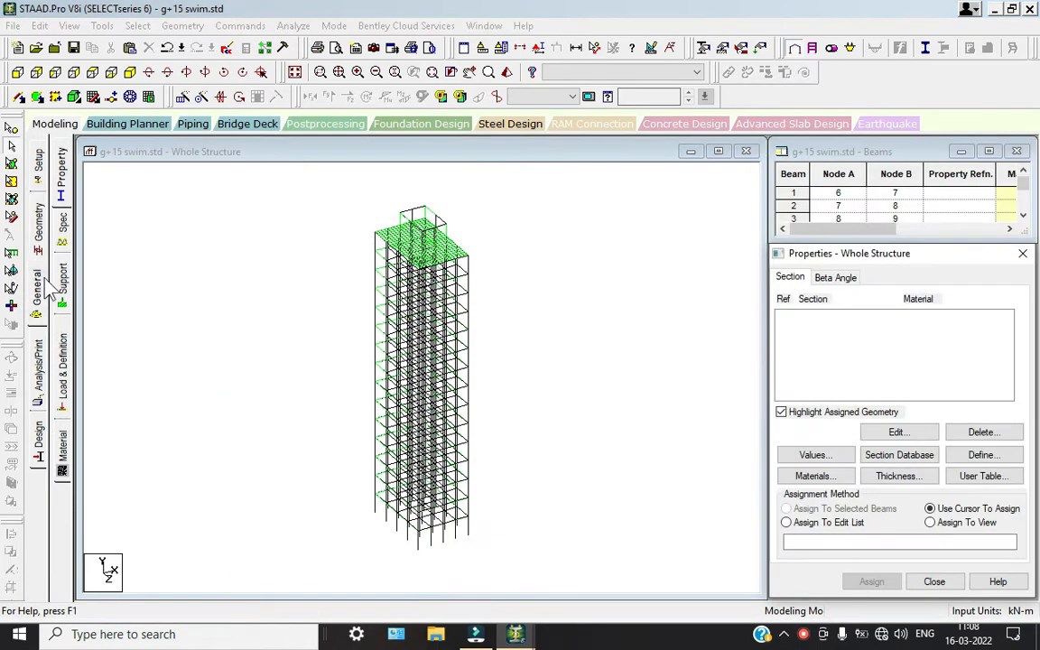
scroll(438, 267, up, 1)
middle_drag(438, 268, 429, 349)
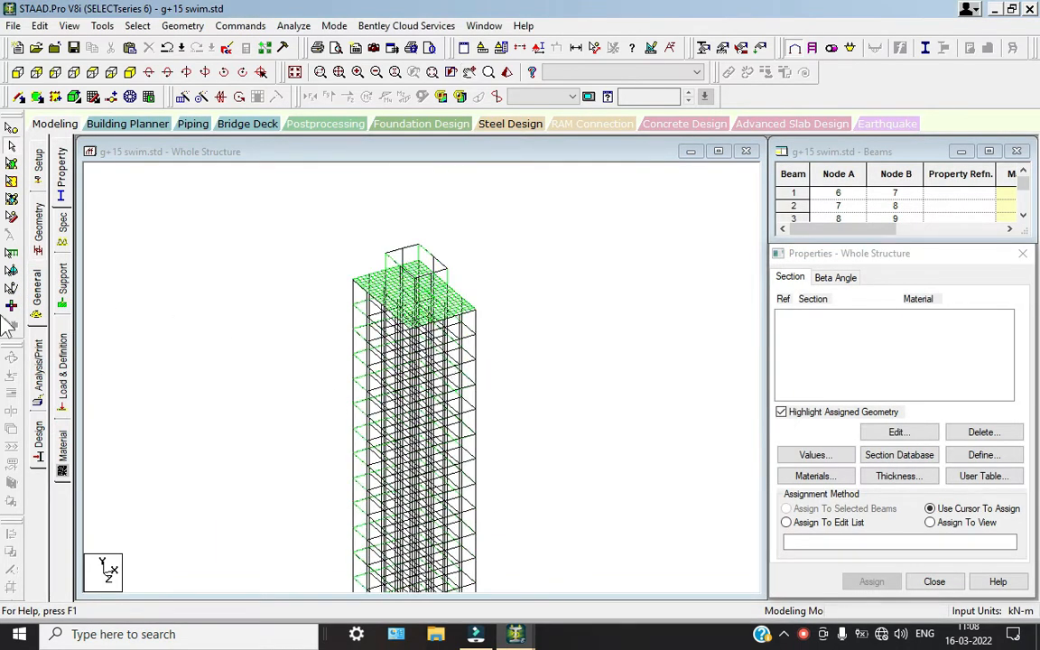
click(38, 226)
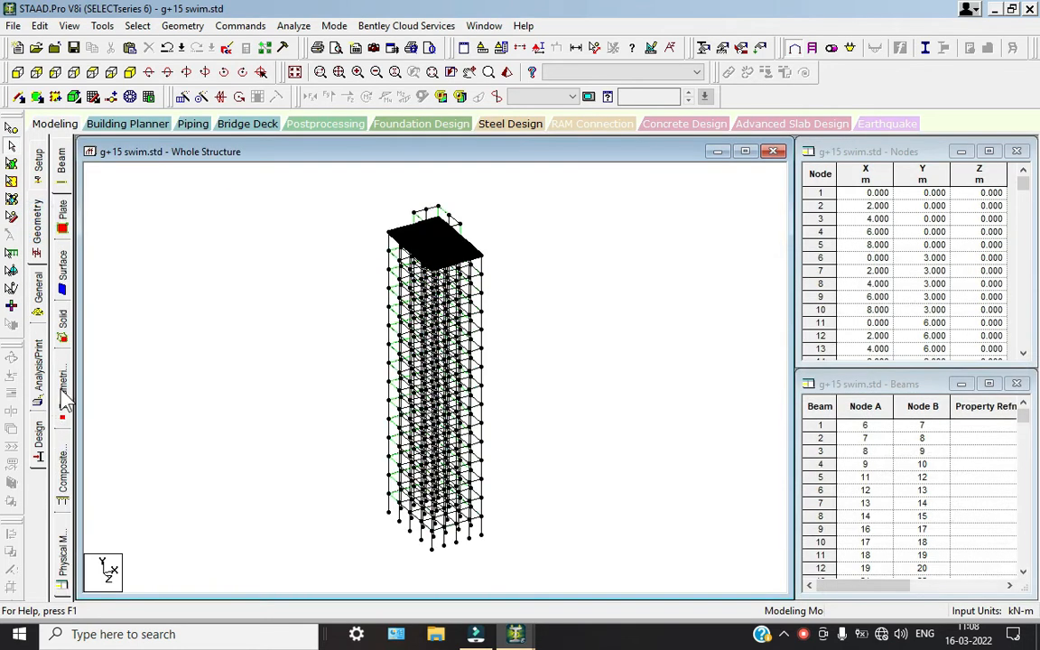
click(61, 387)
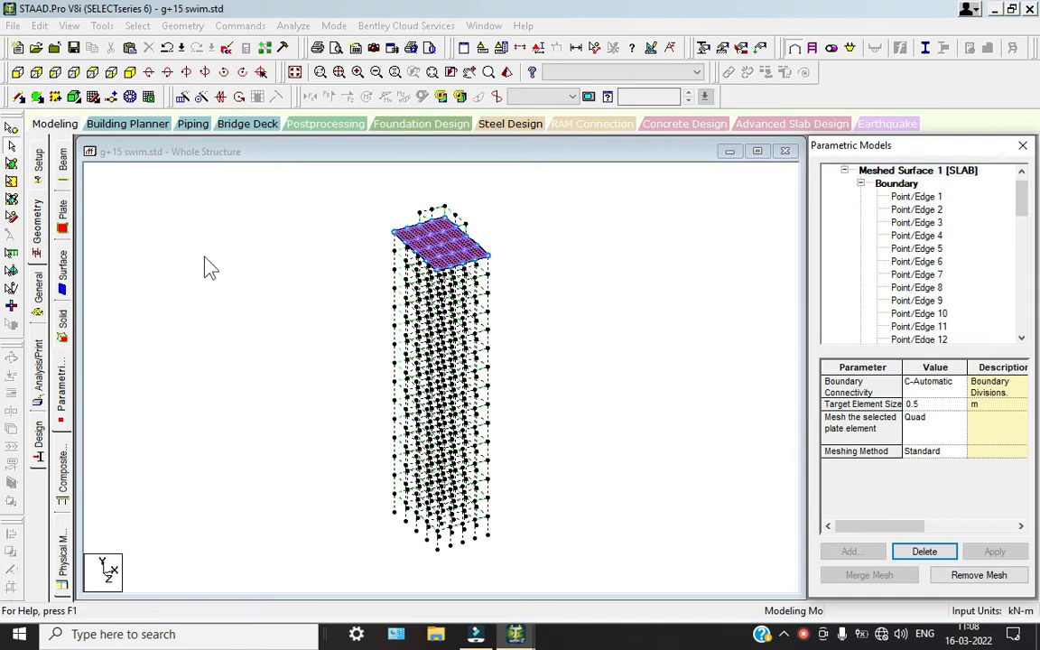
Step: Try to select the roof slab's meshed plates with the solids, geometry and filtered selection cursors
click(11, 199)
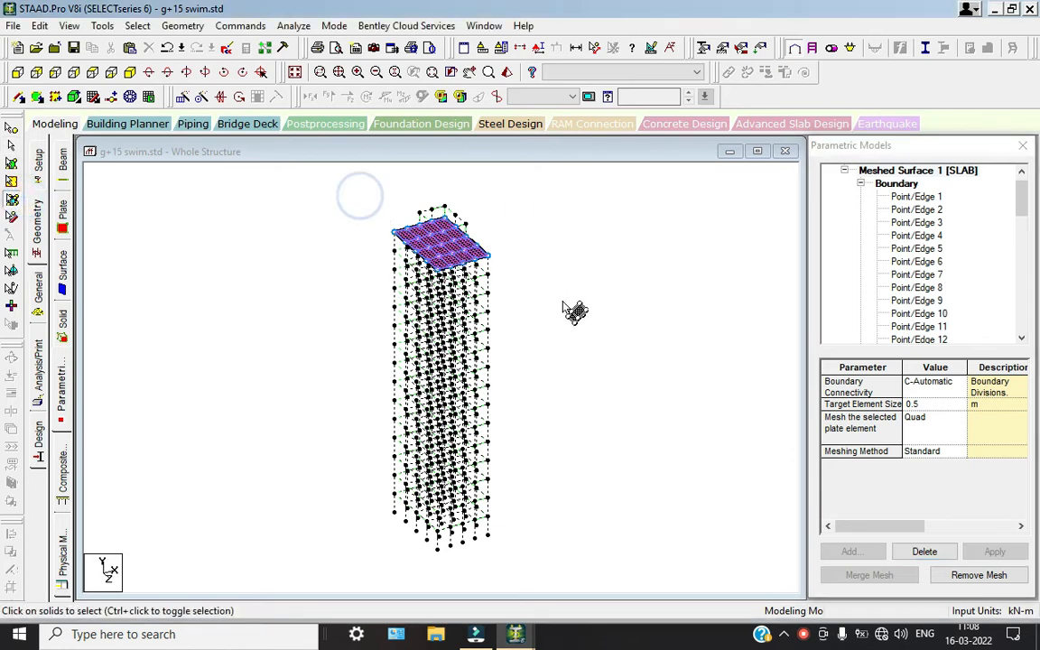
click(554, 272)
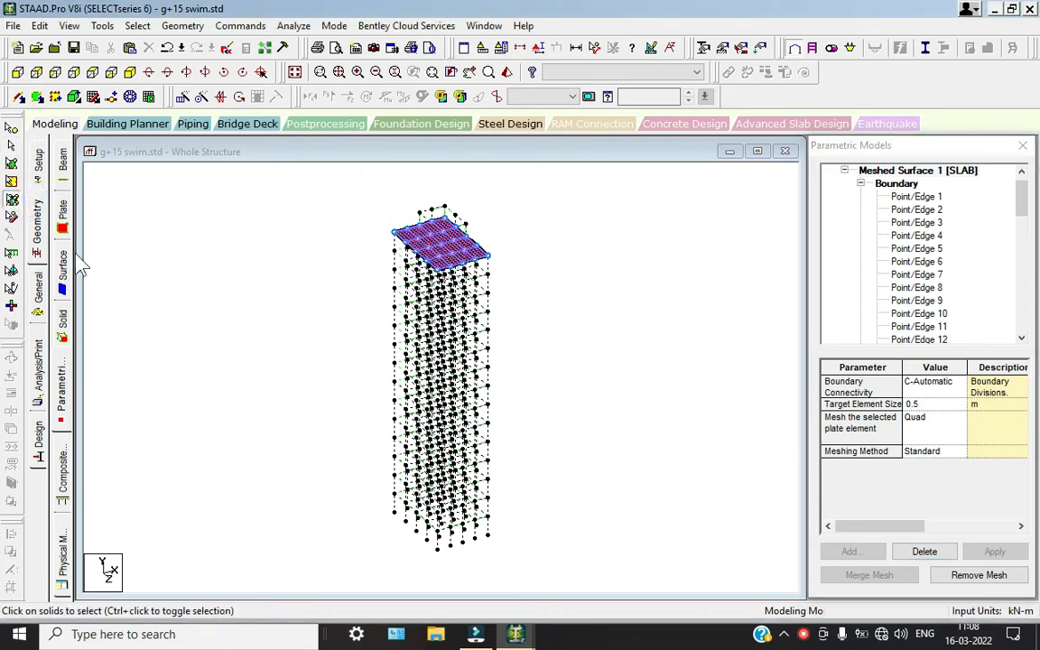
click(12, 217)
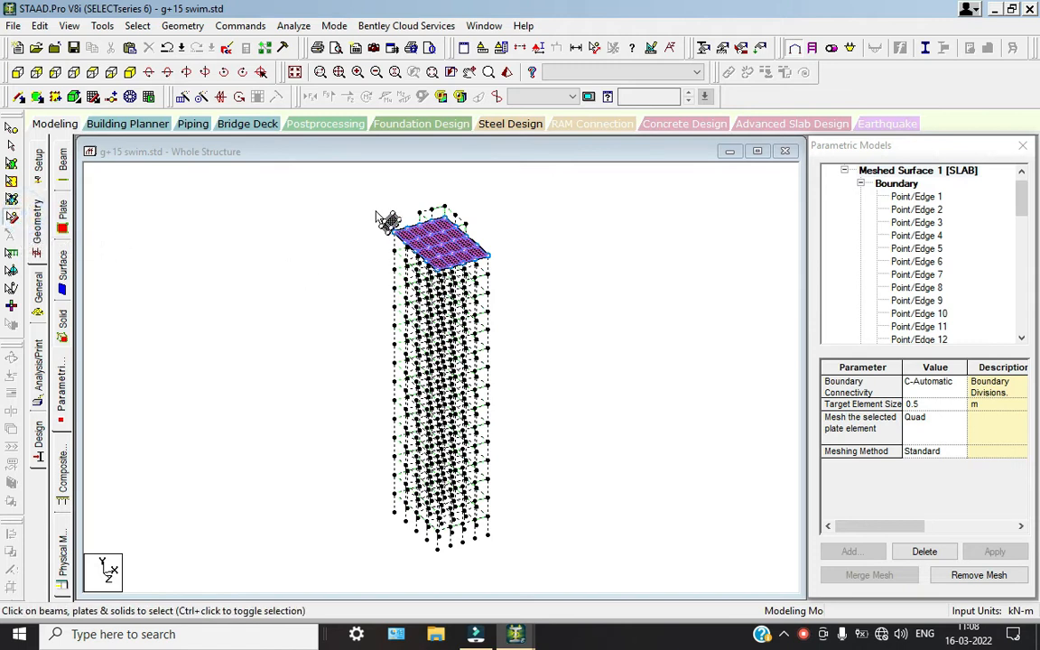
click(369, 204)
drag(574, 307, 585, 316)
click(564, 296)
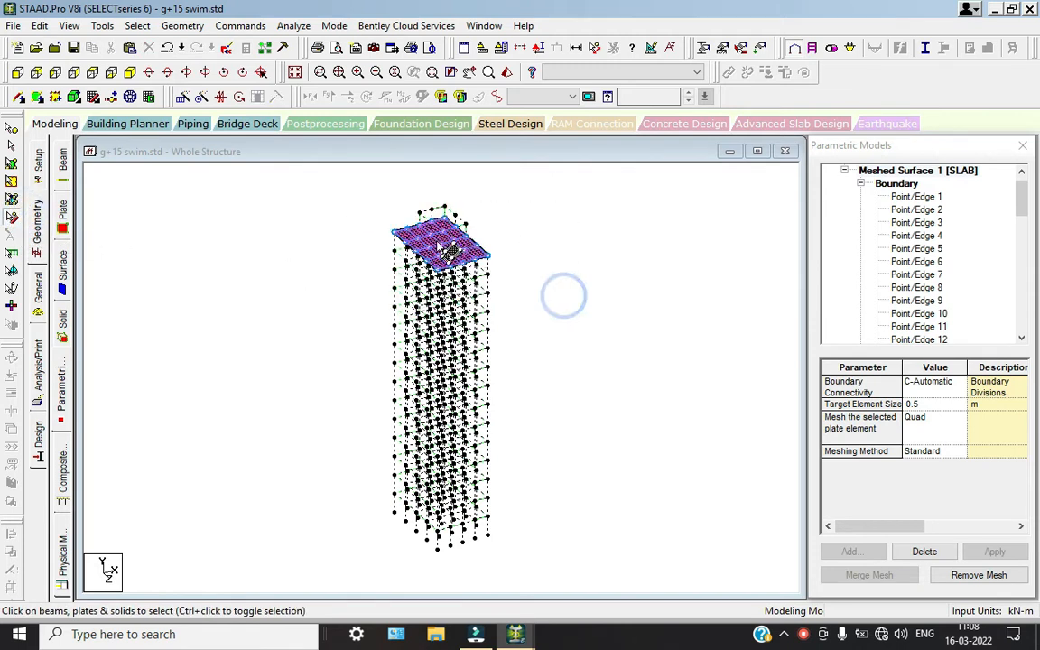
scroll(476, 279, up, 2)
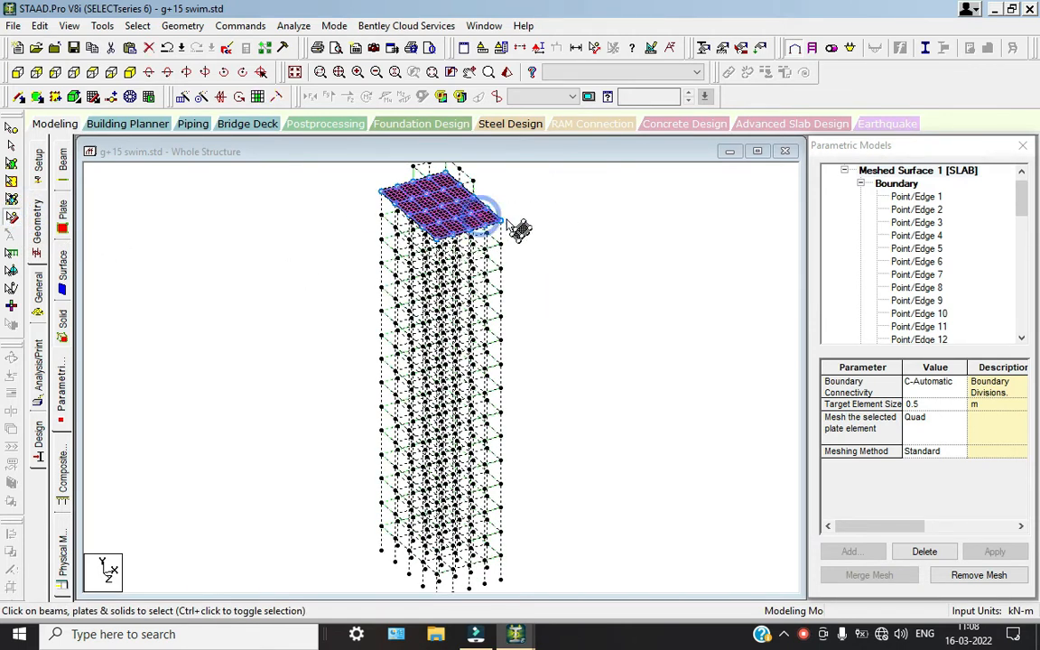
click(571, 236)
middle_drag(459, 225, 383, 323)
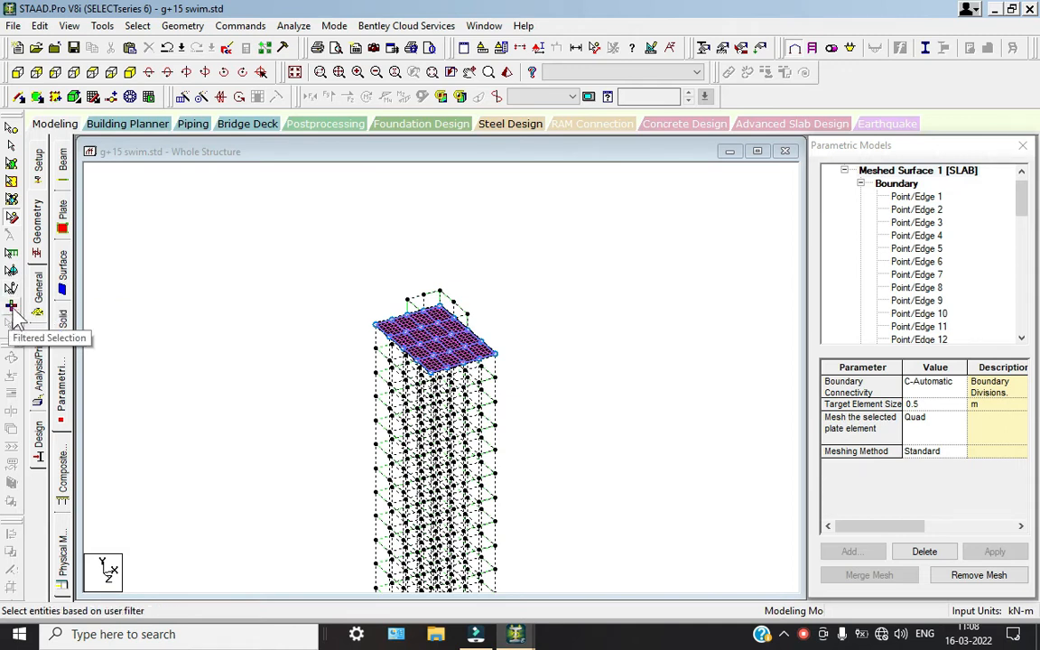
drag(302, 260, 533, 392)
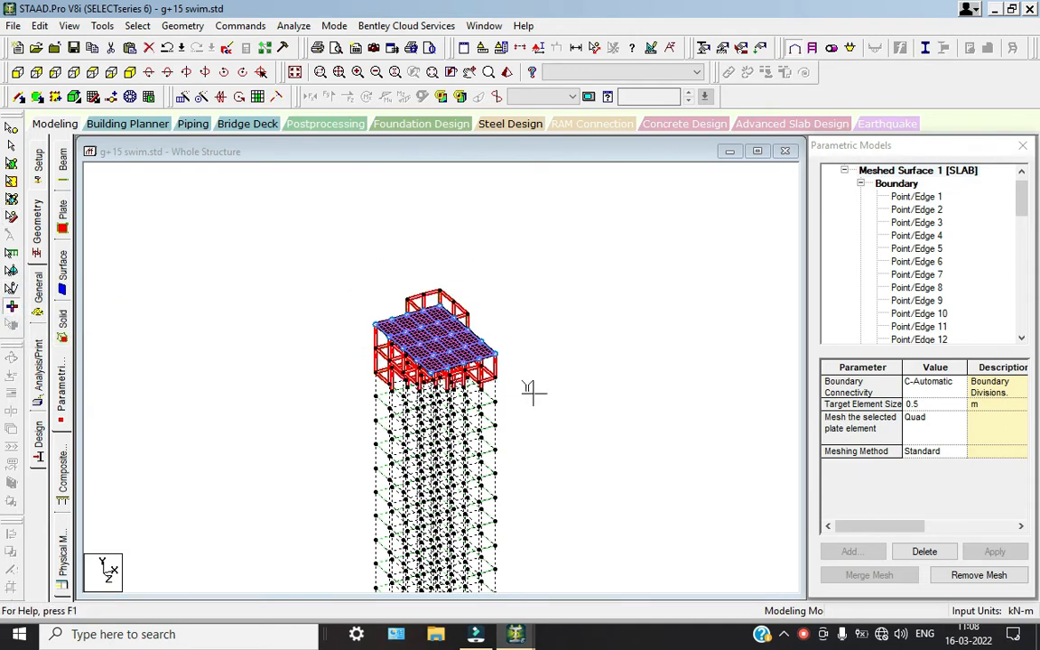
click(539, 320)
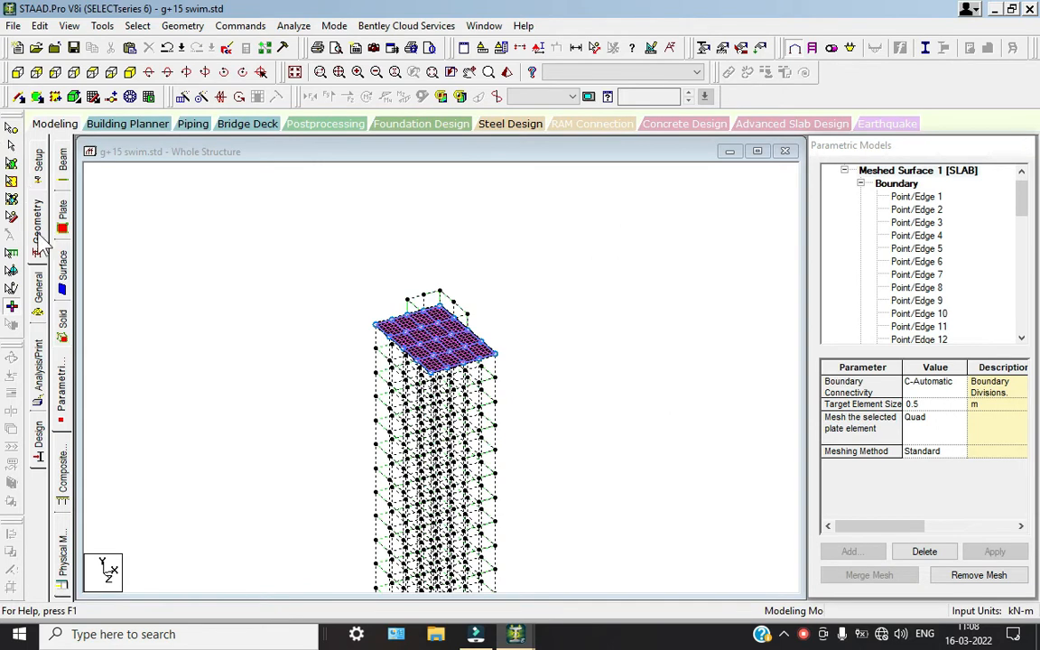
Step: View the tower from the front, create a Fixed support, and make it the active support definition
click(38, 280)
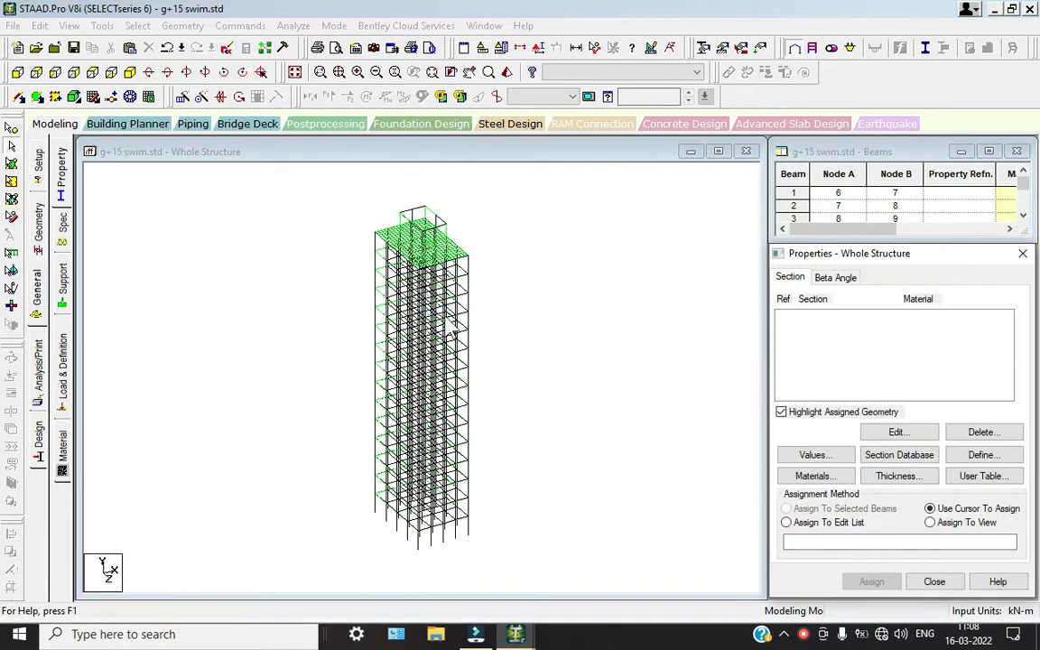
click(18, 71)
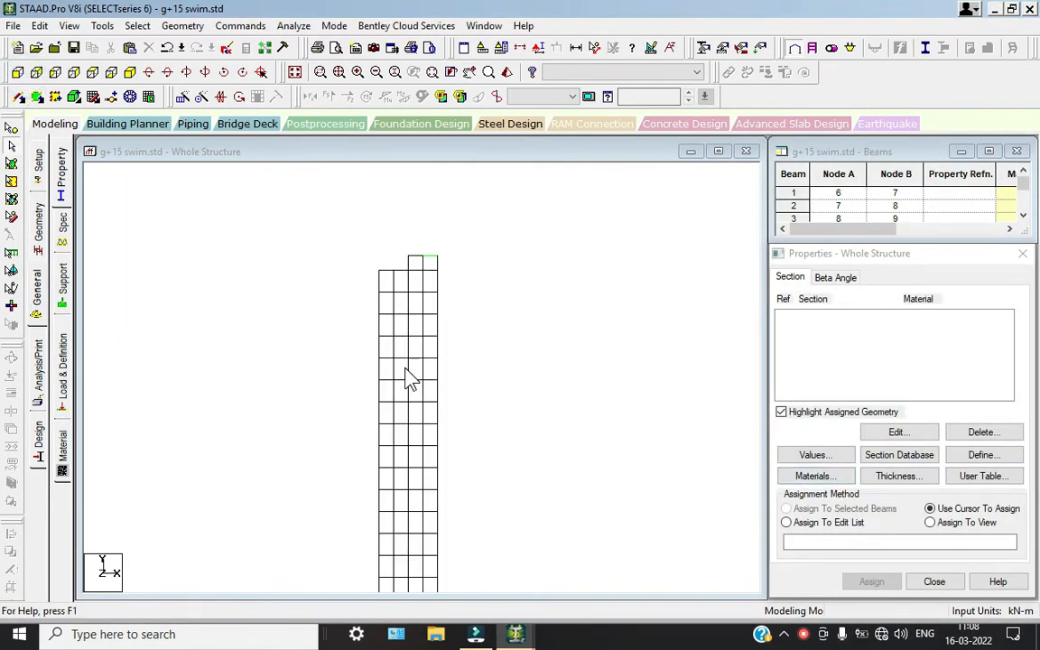
scroll(406, 377, up, 5)
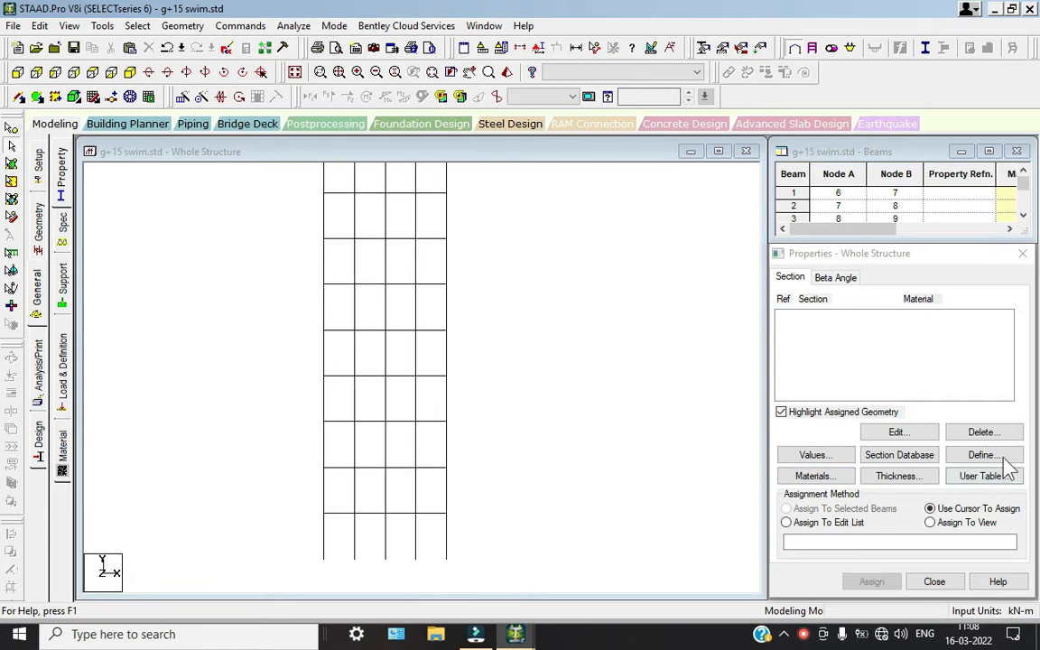
click(65, 282)
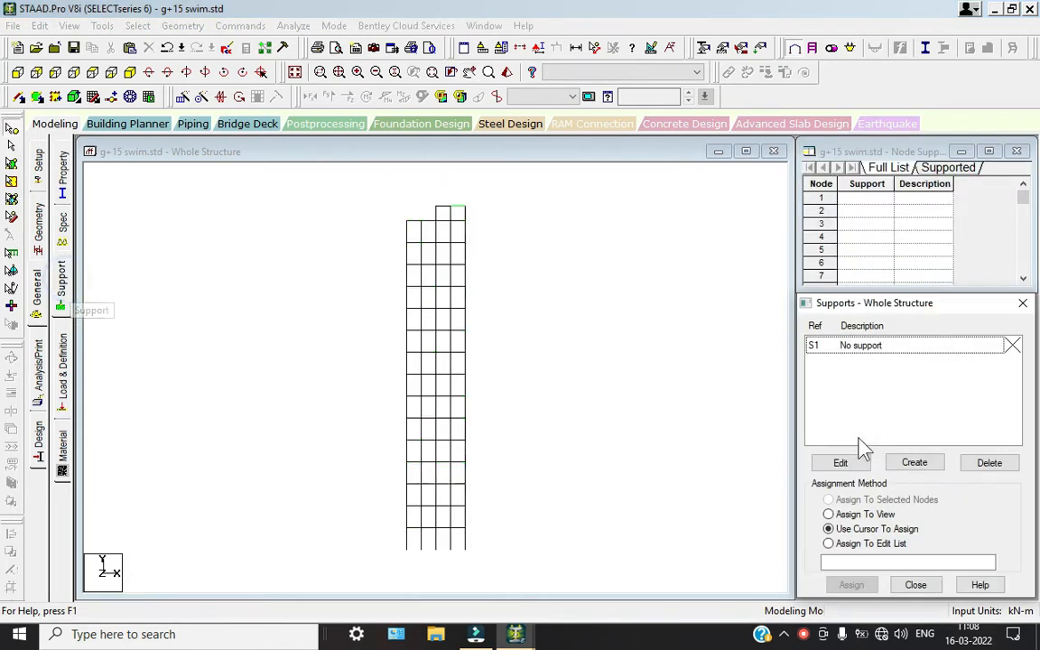
click(919, 463)
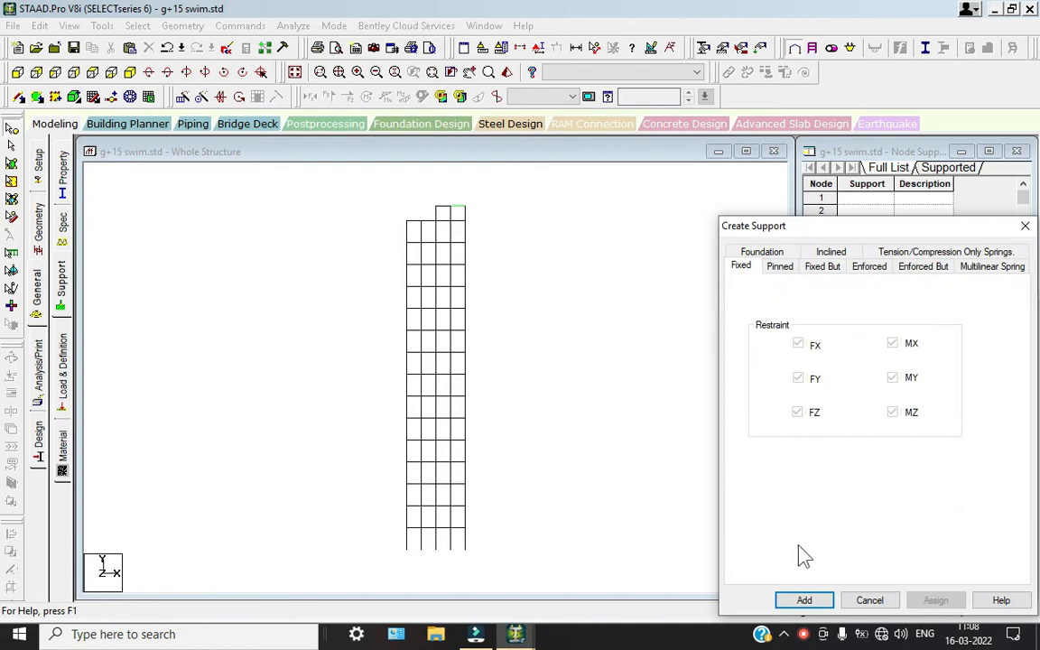
click(804, 601)
click(854, 363)
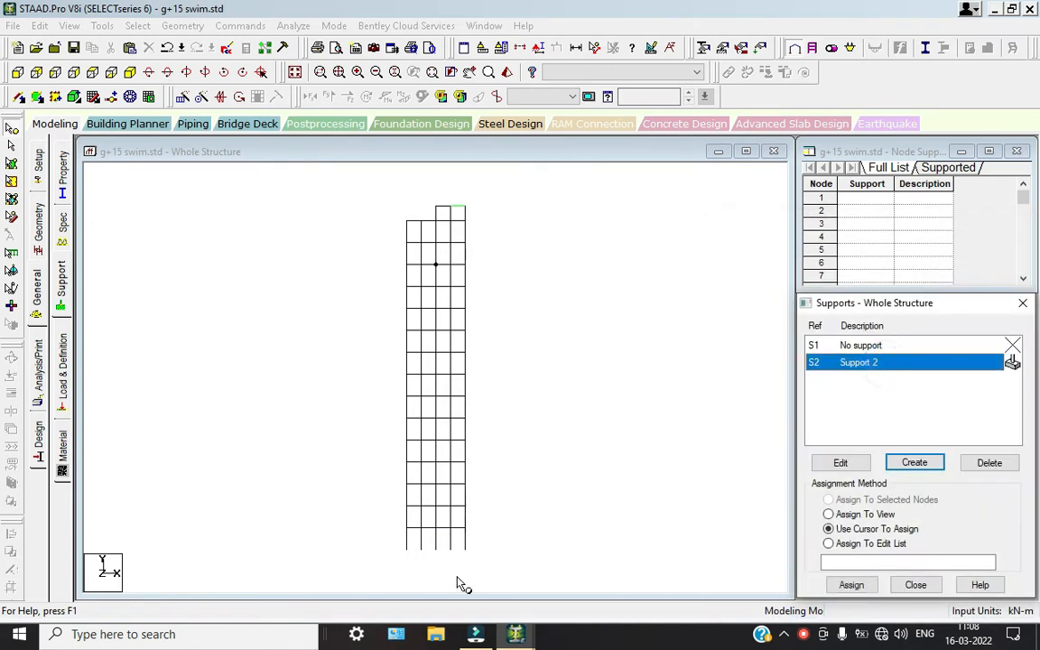
Step: Select all the column base nodes at the foot of the tower and assign the fixed support to them
drag(378, 542, 488, 558)
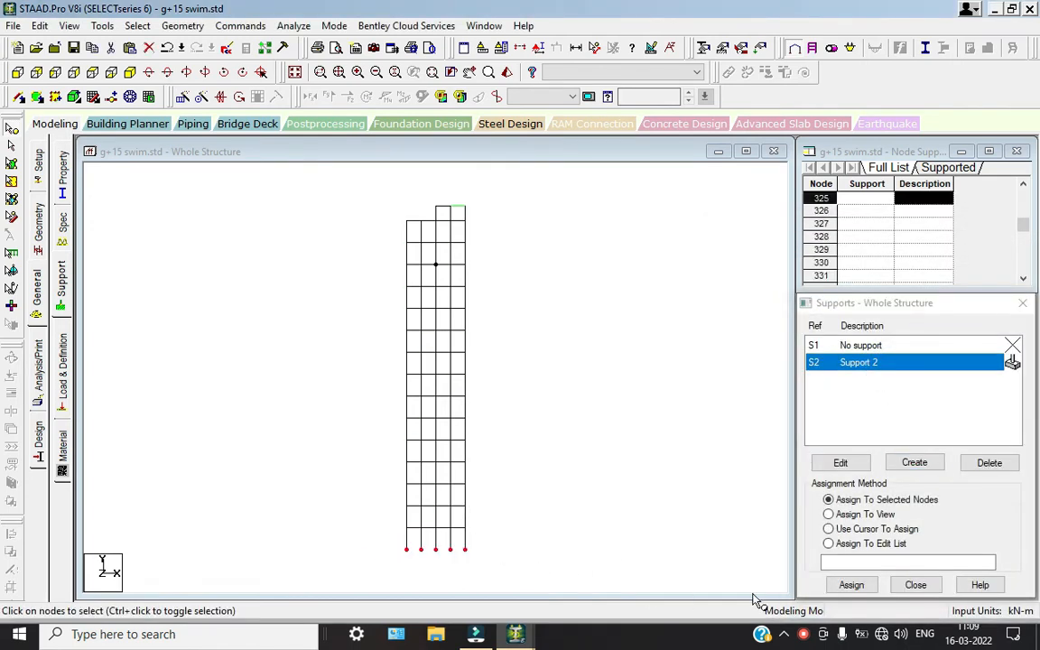
click(133, 74)
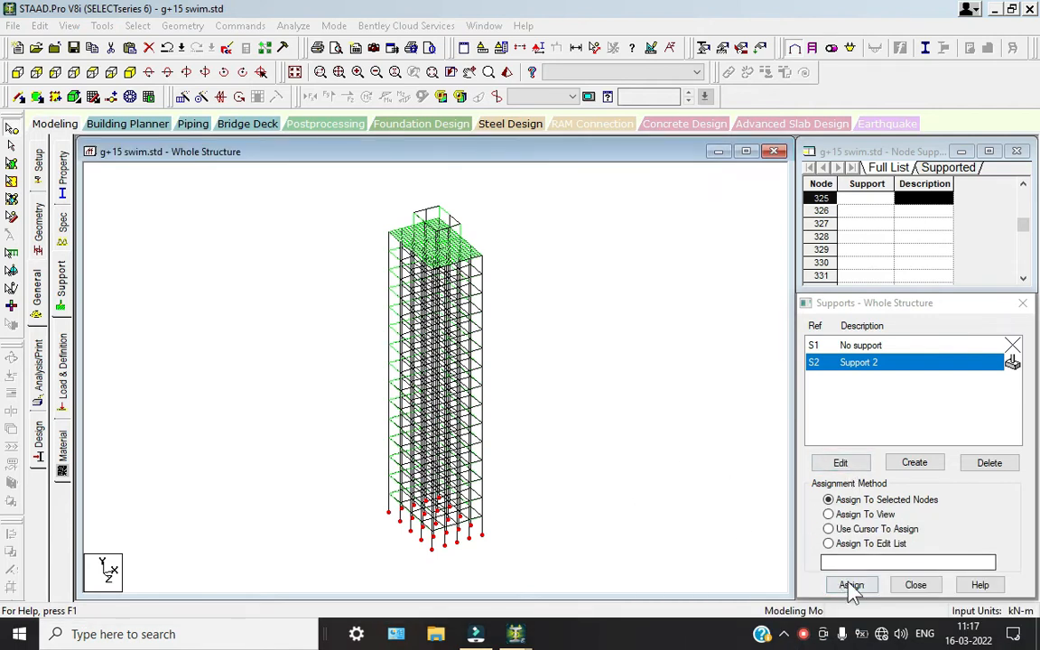
click(851, 585)
click(923, 488)
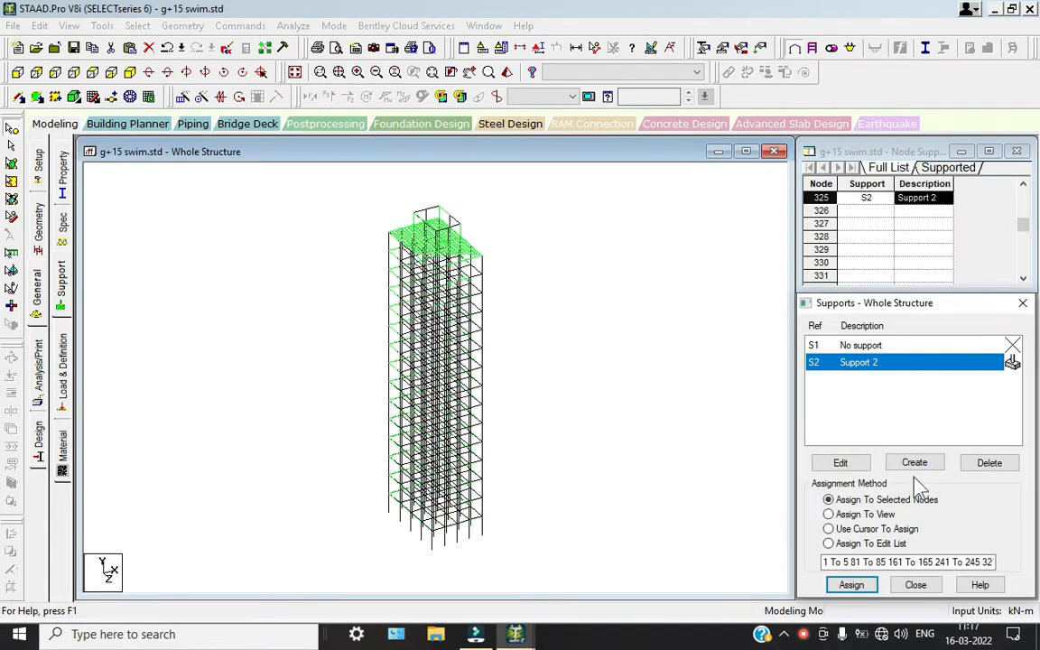
click(829, 529)
scroll(469, 484, up, 5)
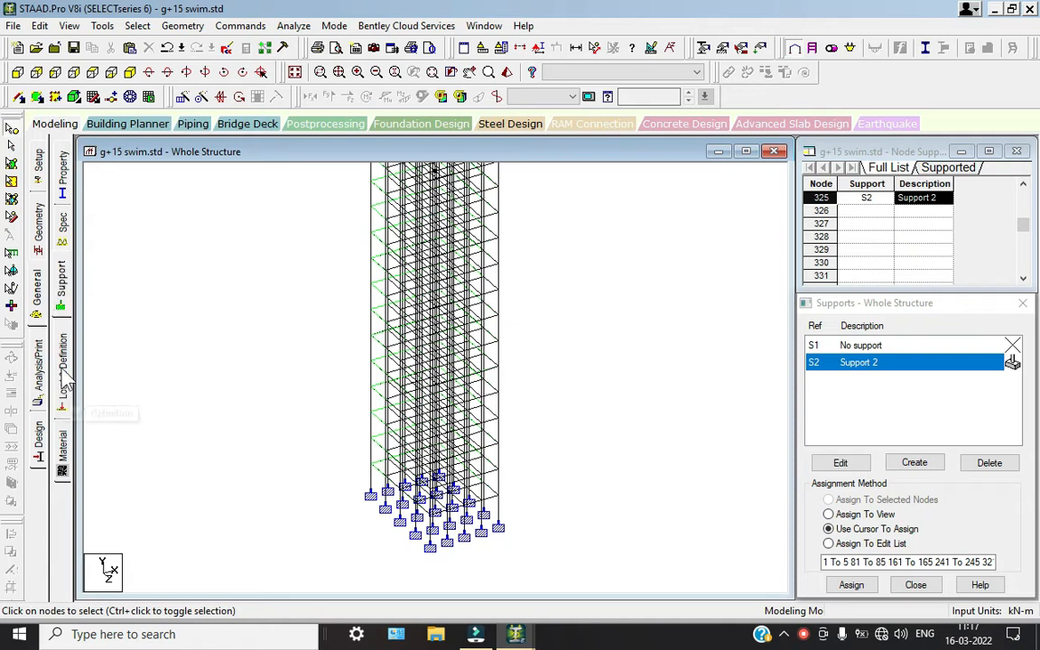
Step: Define a rectangular concrete section property with YD 0.45 m and ZD 0.45 m
click(61, 168)
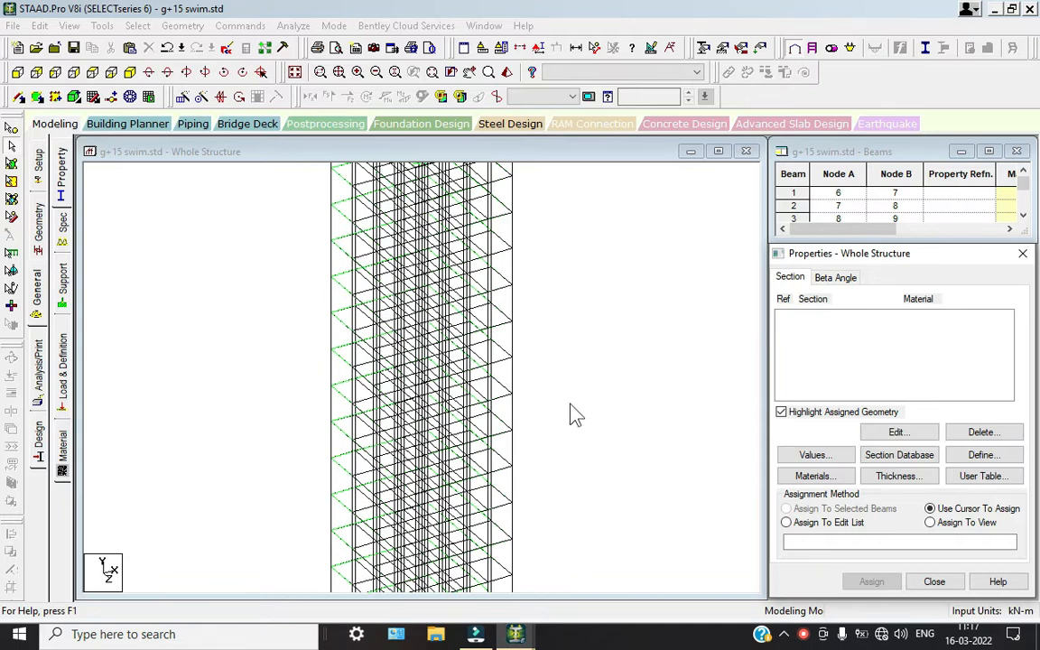
click(997, 454)
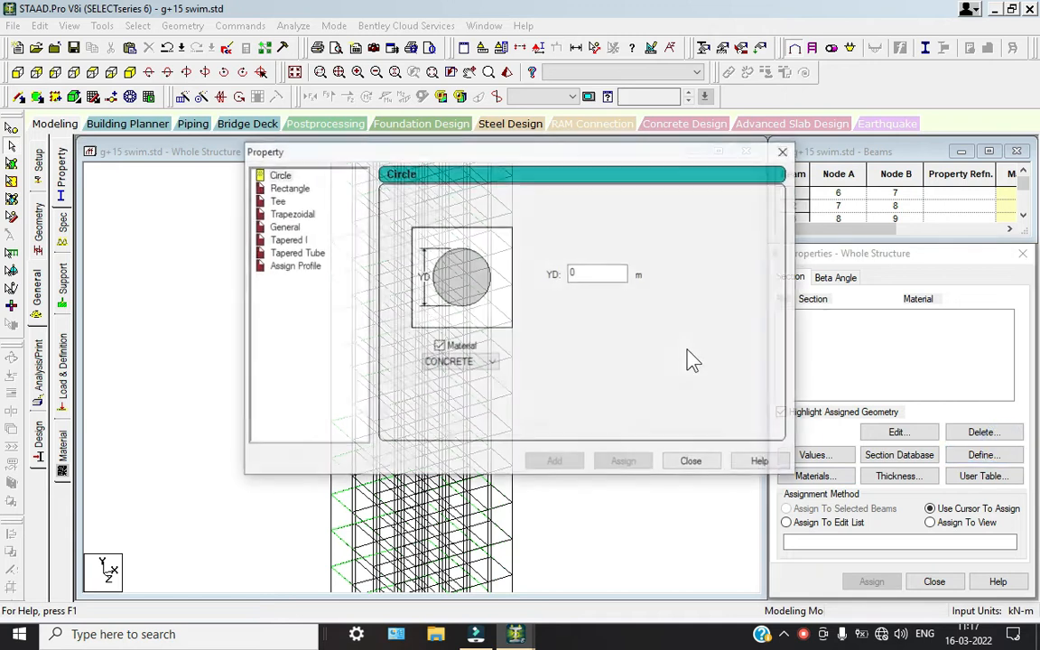
click(288, 188)
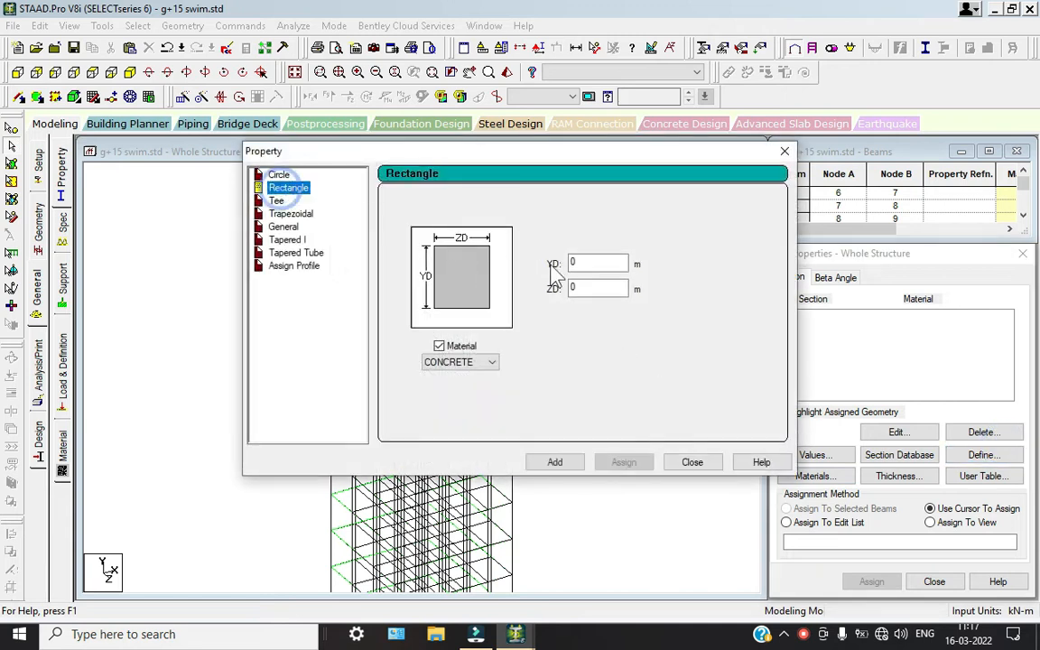
click(596, 263)
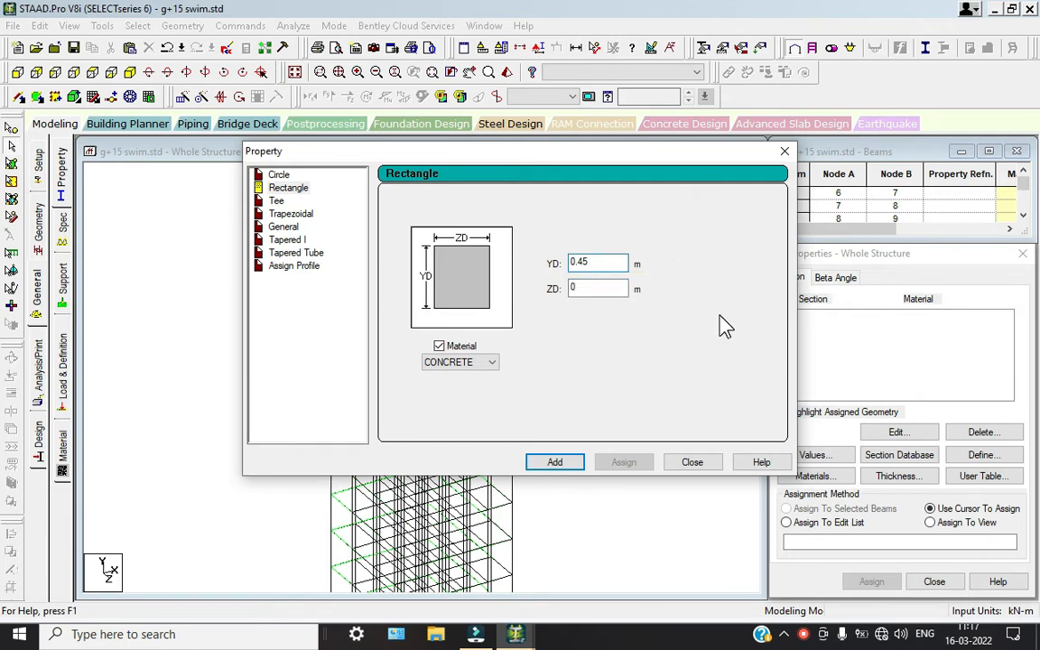
key(Tab)
text(0.)
key(Return)
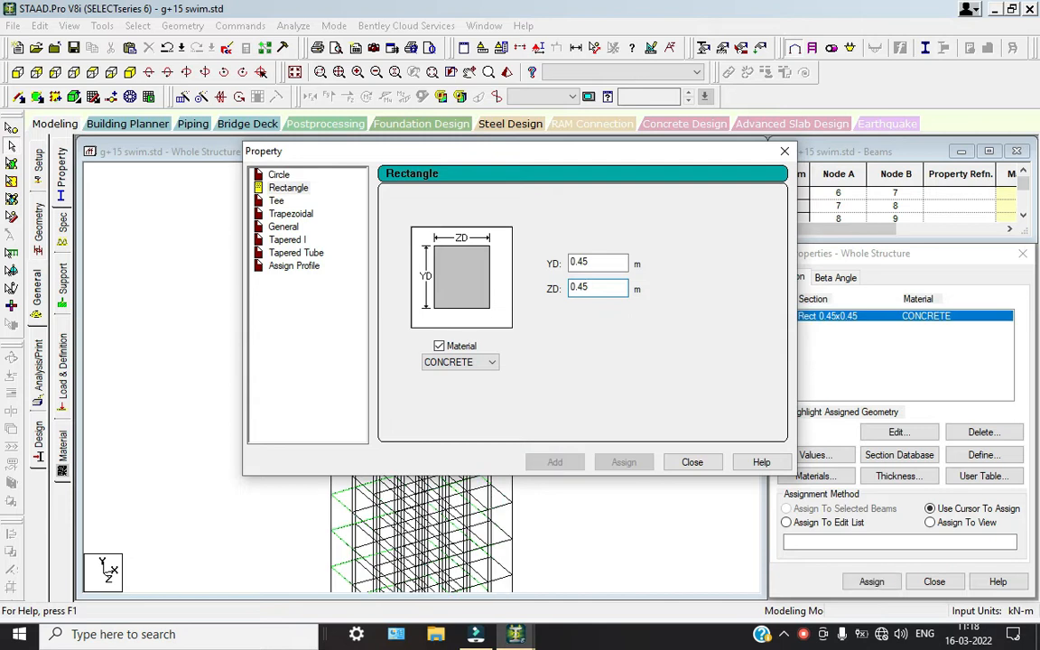
Step: Add a second rectangular concrete section with YD 0.35 m and ZD 0.35 m, and finish defining sections
click(610, 262)
key(BackSpace)
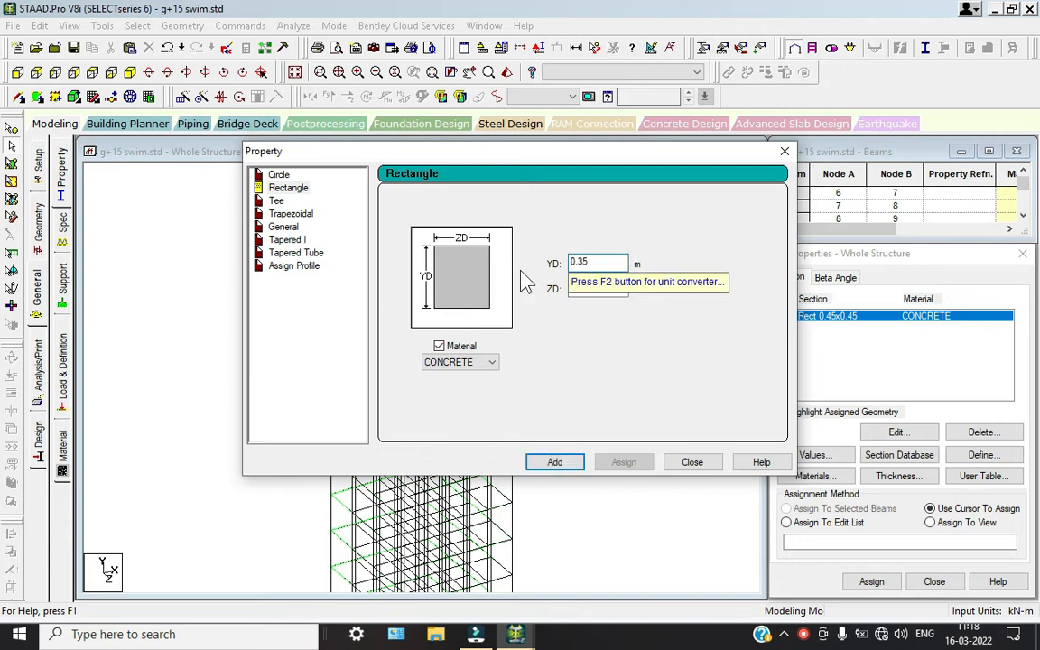
click(601, 287)
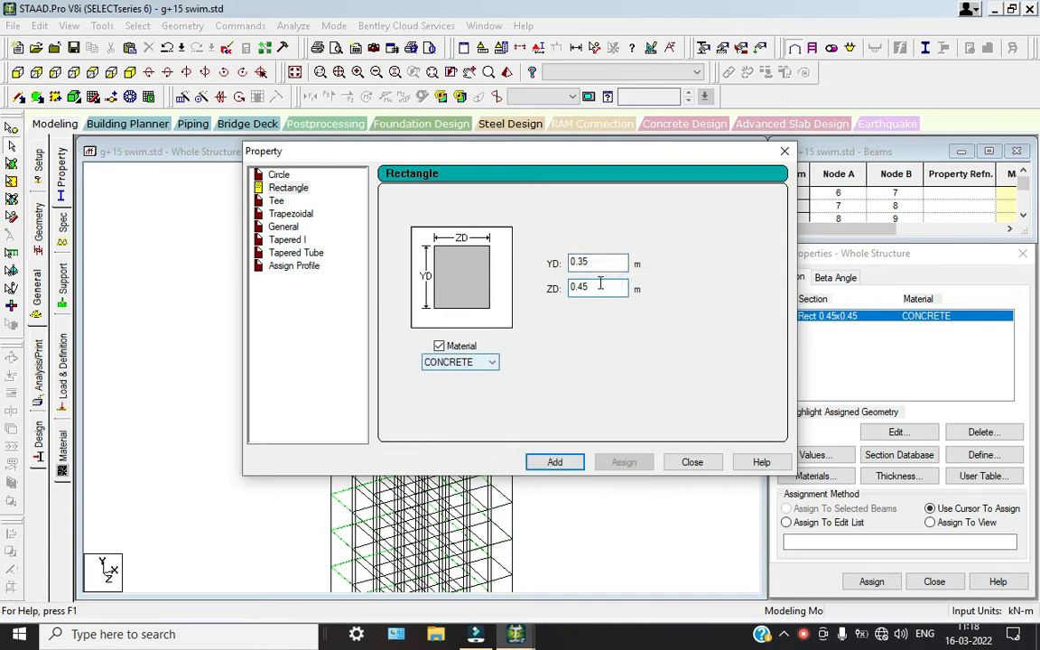
key(BackSpace)
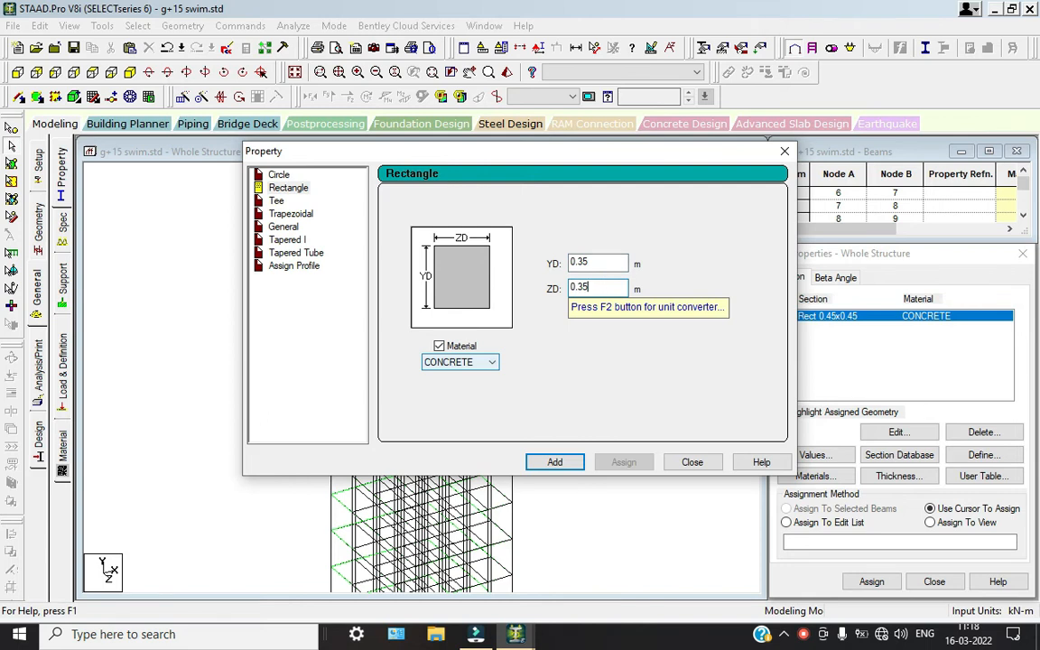
text(35)
click(553, 464)
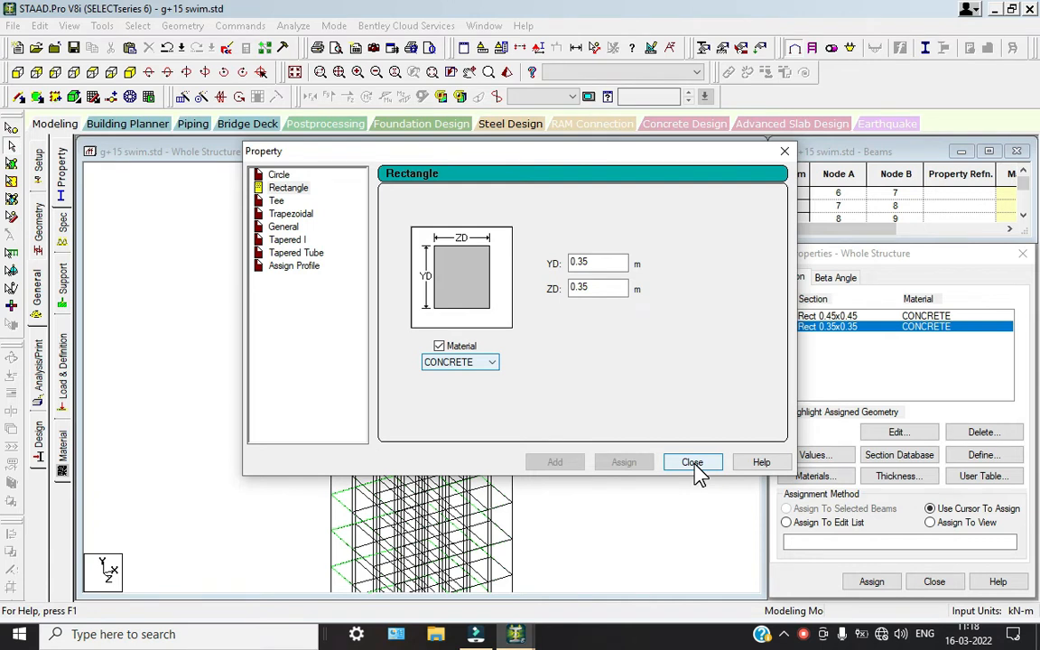
click(693, 462)
Step: Define a concrete plate element thickness of 0.125 m at all four nodes
click(908, 476)
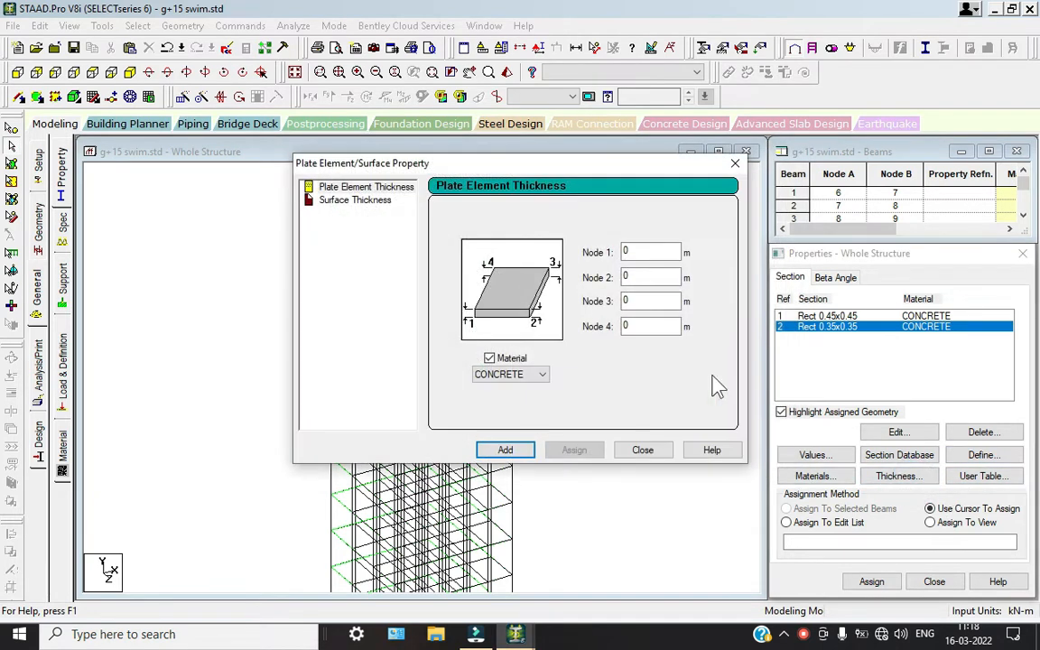
double_click(657, 256)
text(0.125)
key(Return)
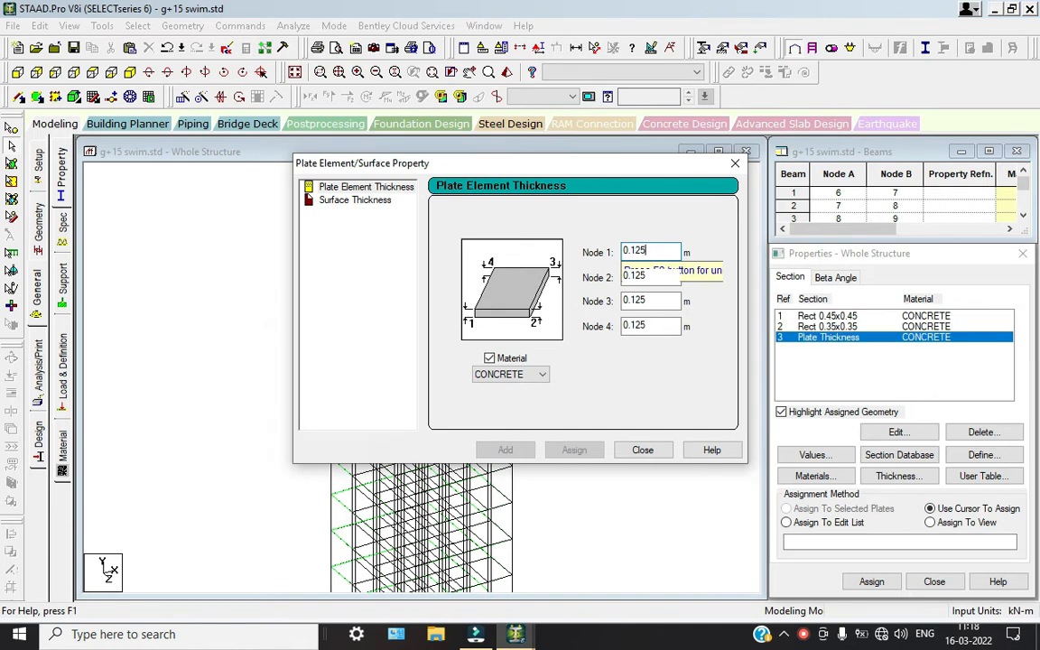
click(643, 450)
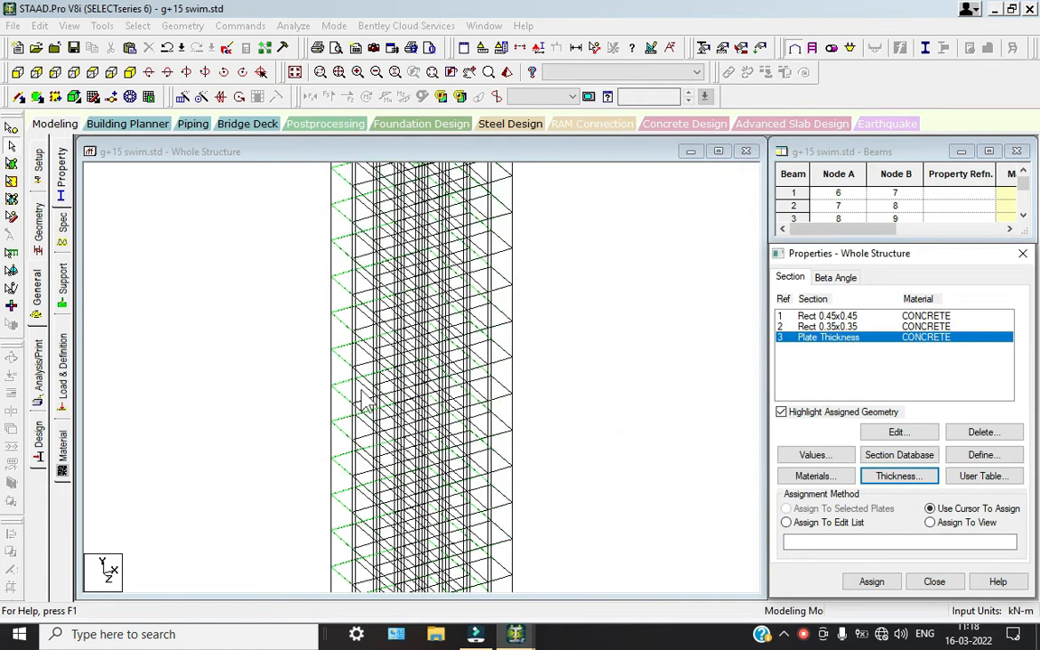
Step: Assign the Rect 0.45x0.45 section to all columns parallel to Y, and display the tower in a rendered view
click(866, 326)
click(862, 316)
click(140, 26)
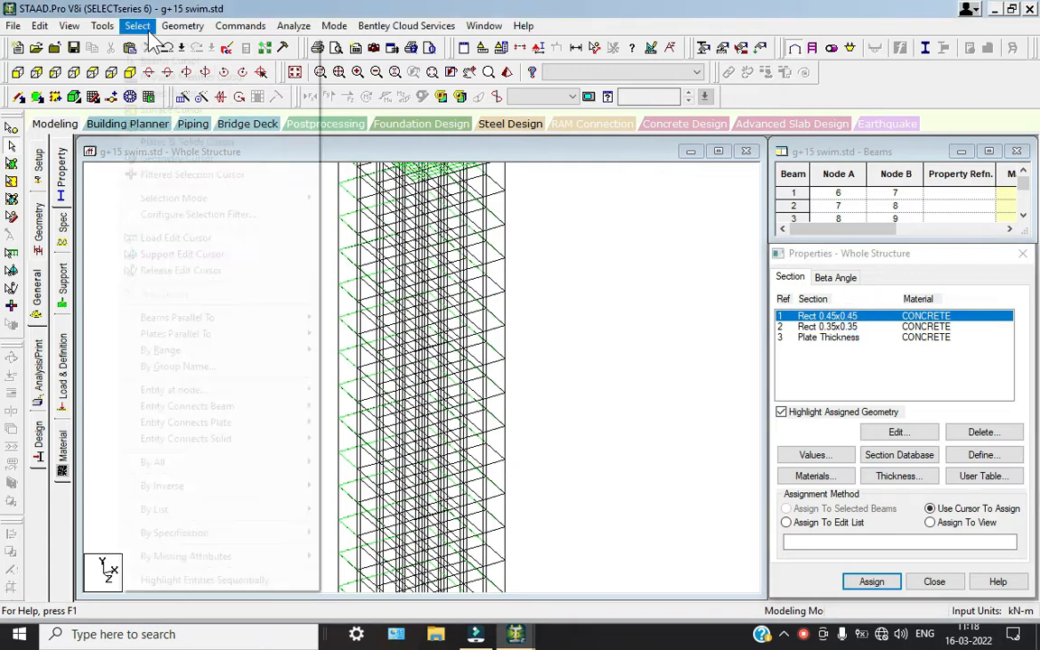
mouse_move(250, 320)
click(342, 333)
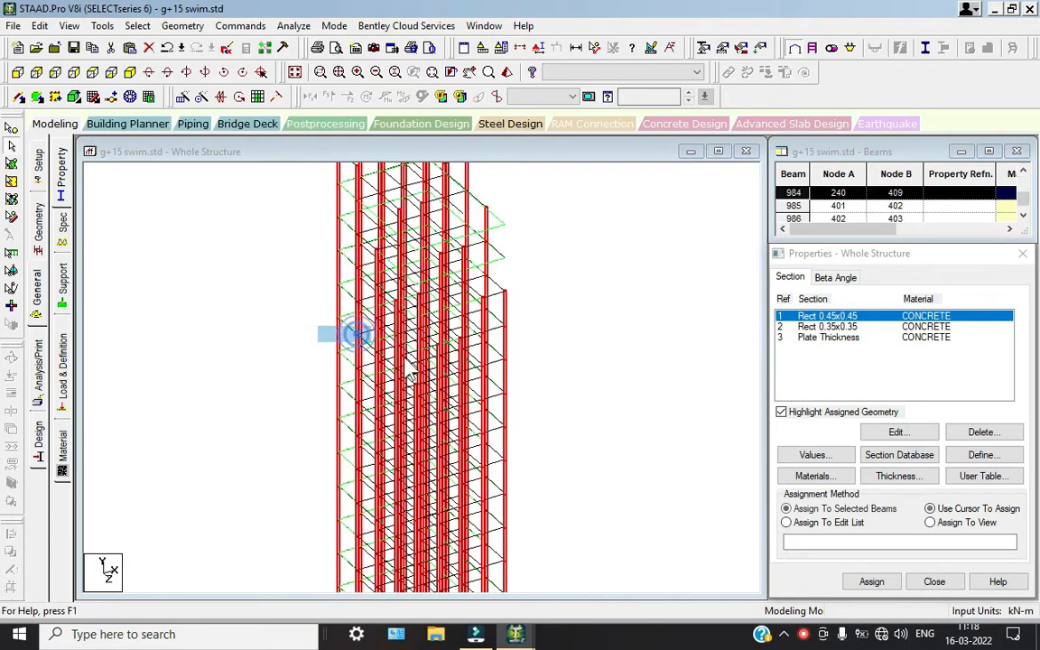
click(877, 583)
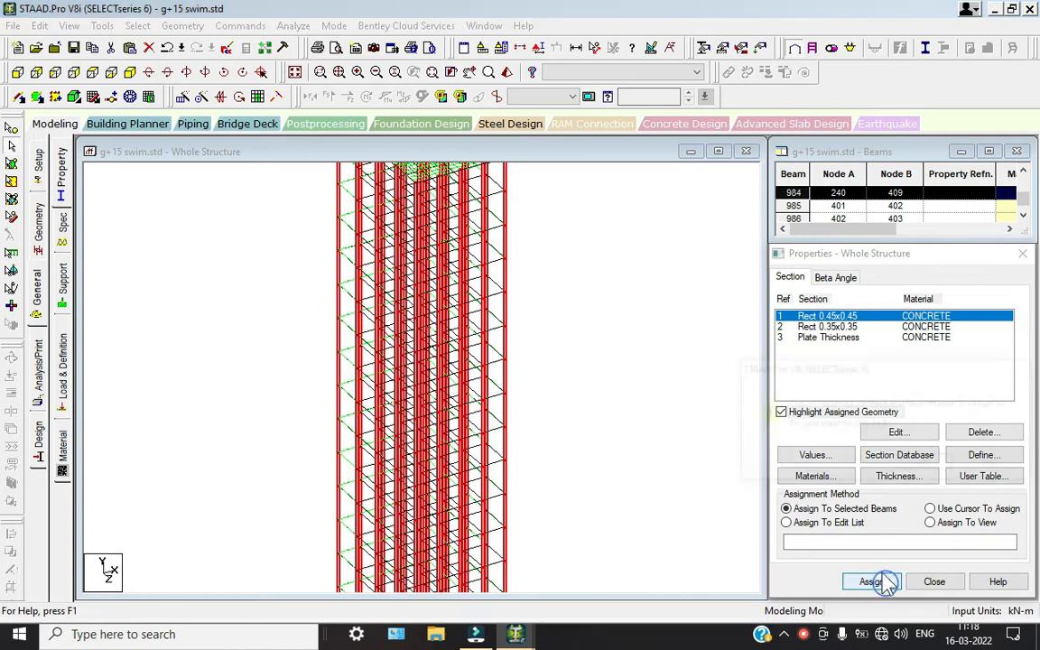
click(923, 463)
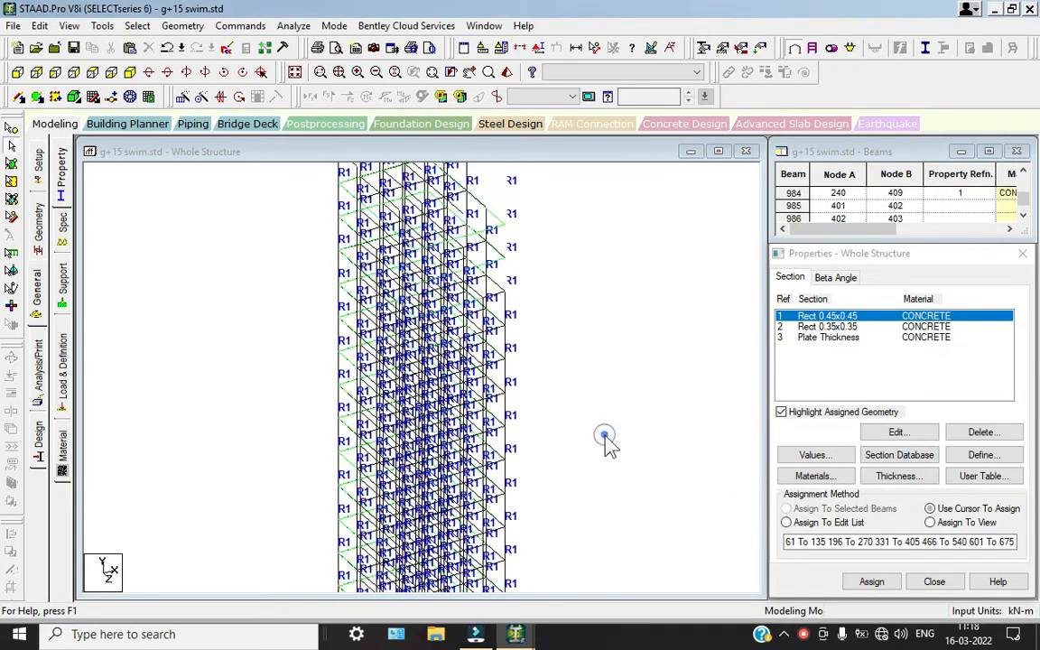
click(507, 76)
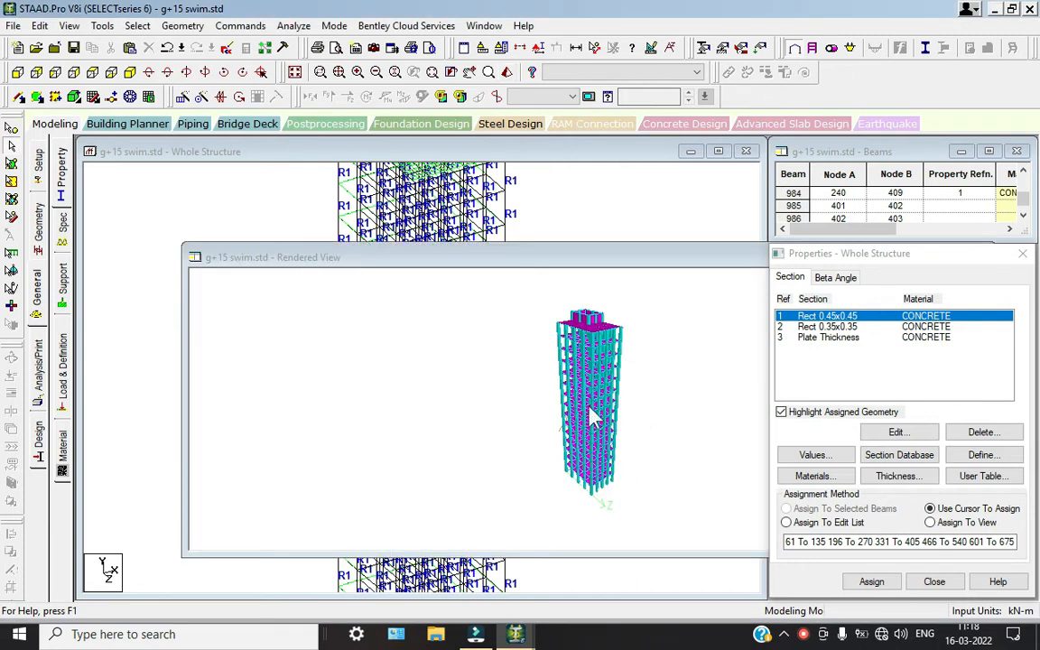
Step: Inspect the tower's columns up close in the rendered view and close that view
scroll(596, 393, up, 5)
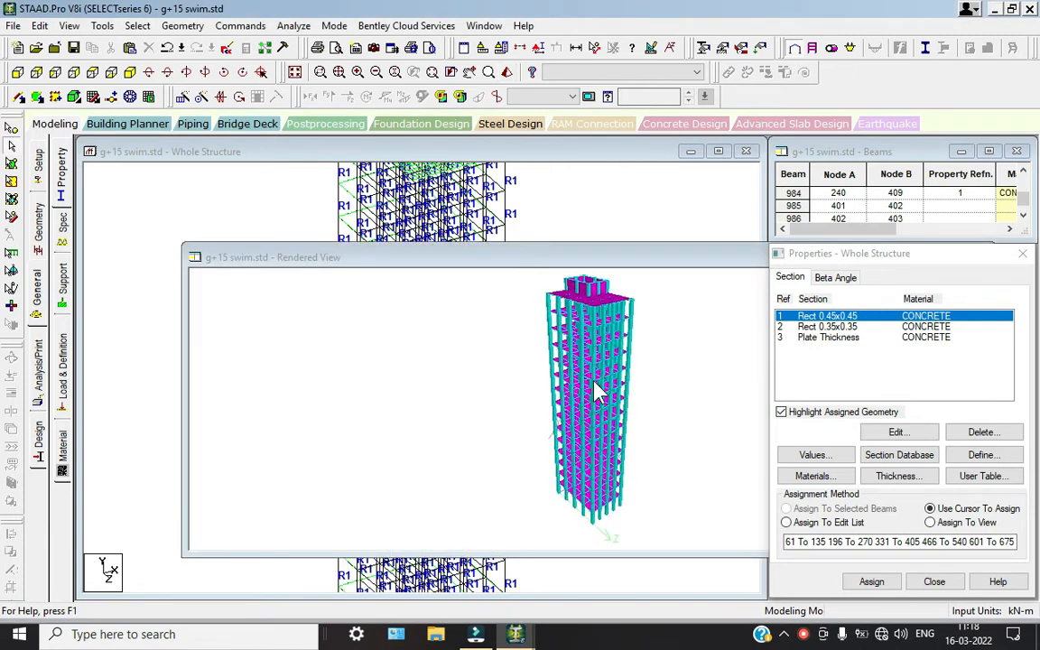
scroll(597, 393, up, 2)
drag(599, 390, 649, 285)
drag(559, 265, 572, 253)
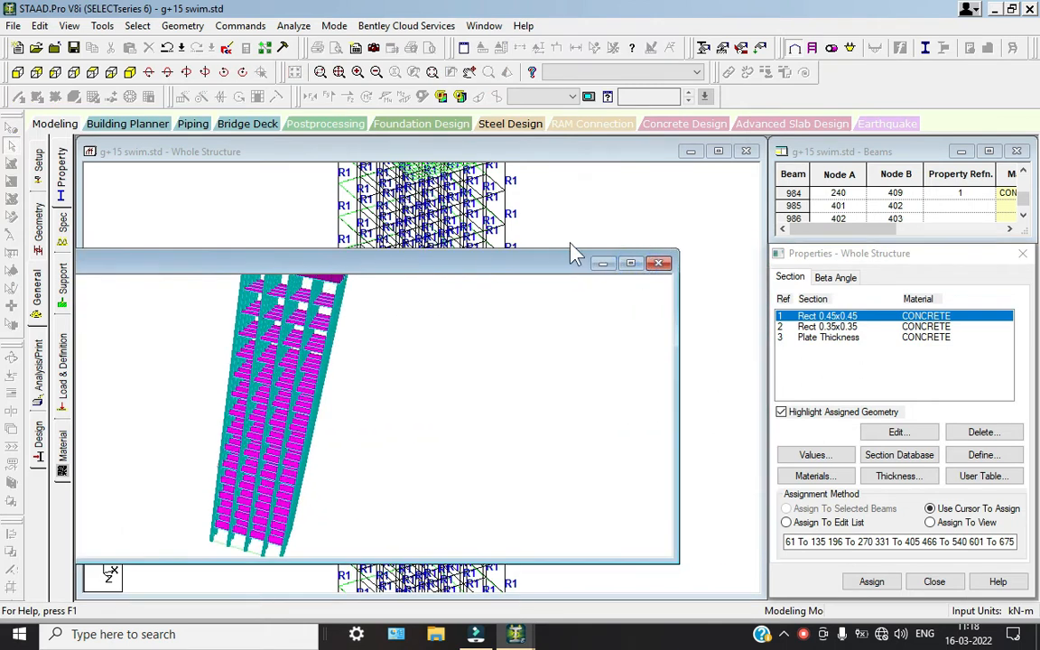
click(658, 265)
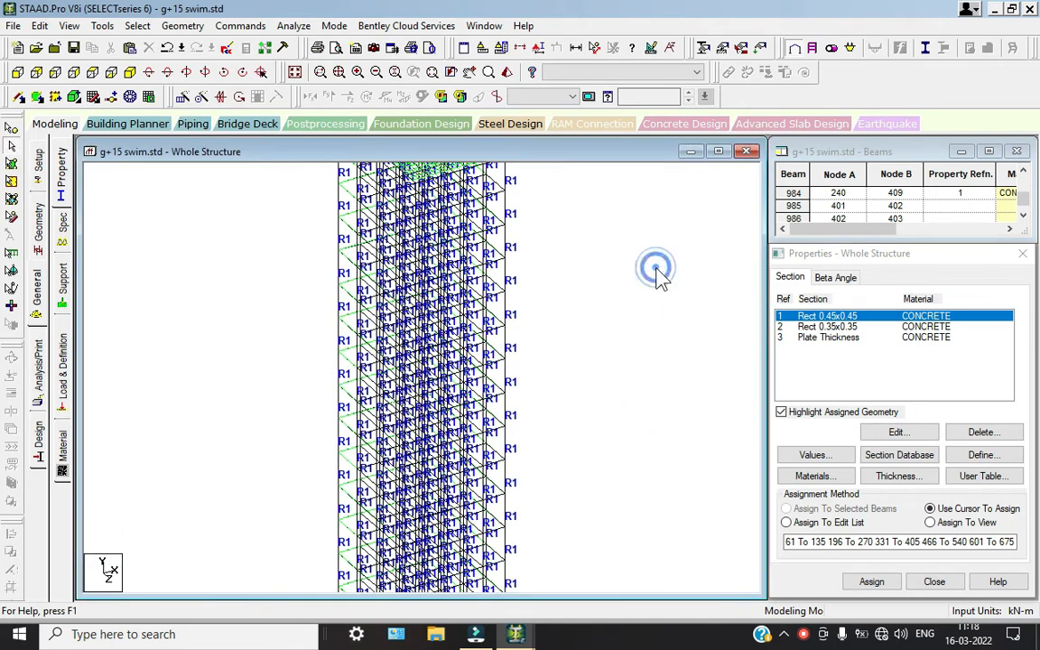
Step: Assign the Rect 0.35x0.35 section to all beams parallel to X and parallel to Z
click(837, 327)
click(137, 26)
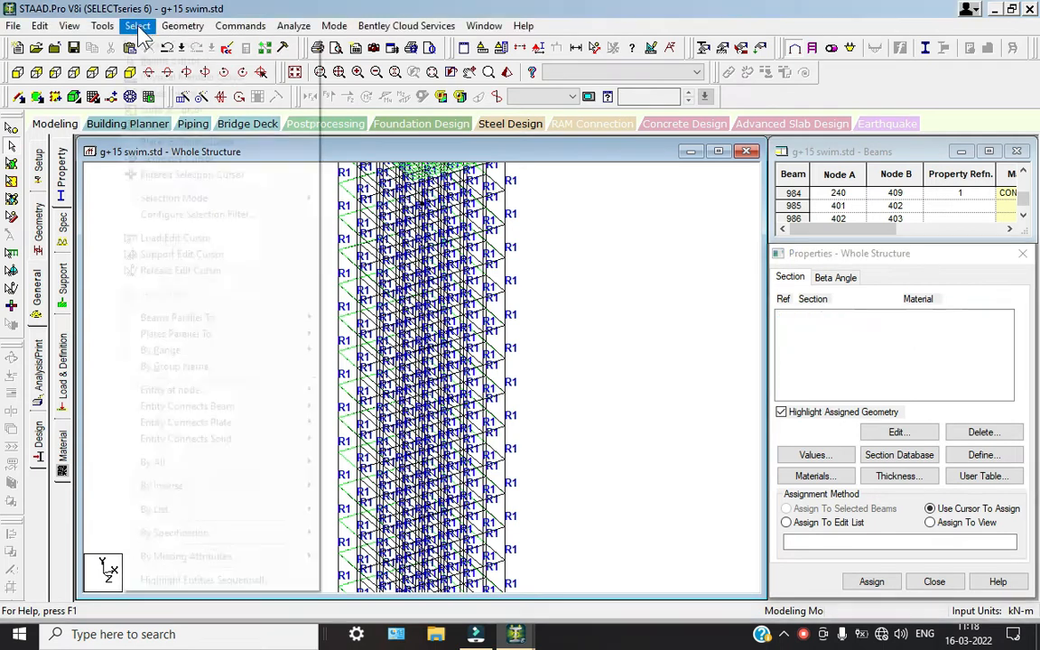
click(274, 323)
click(323, 313)
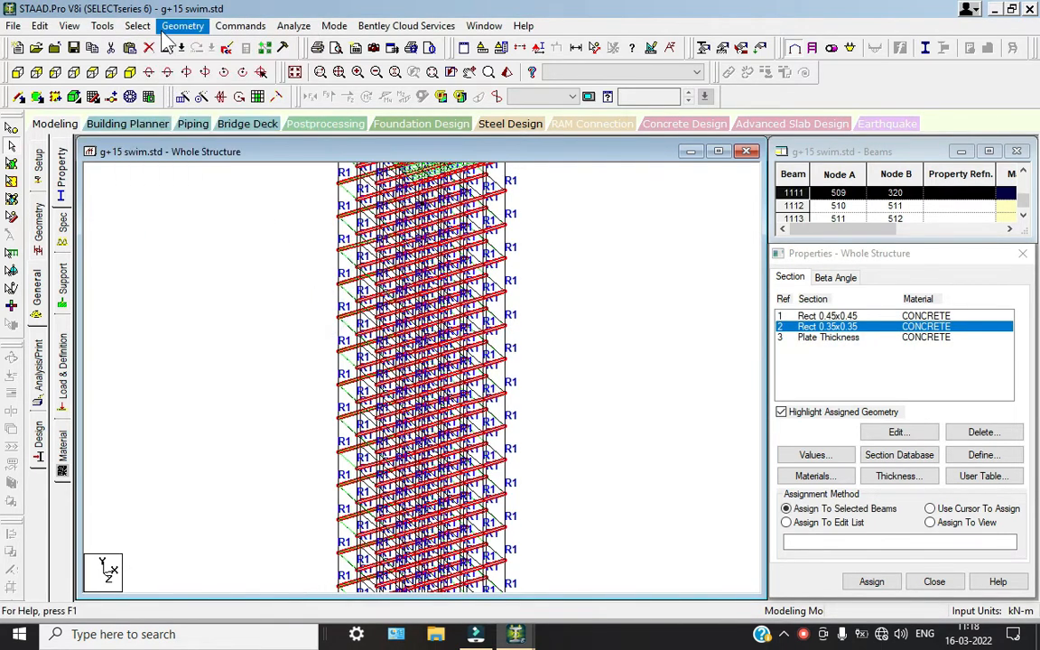
click(138, 25)
click(292, 320)
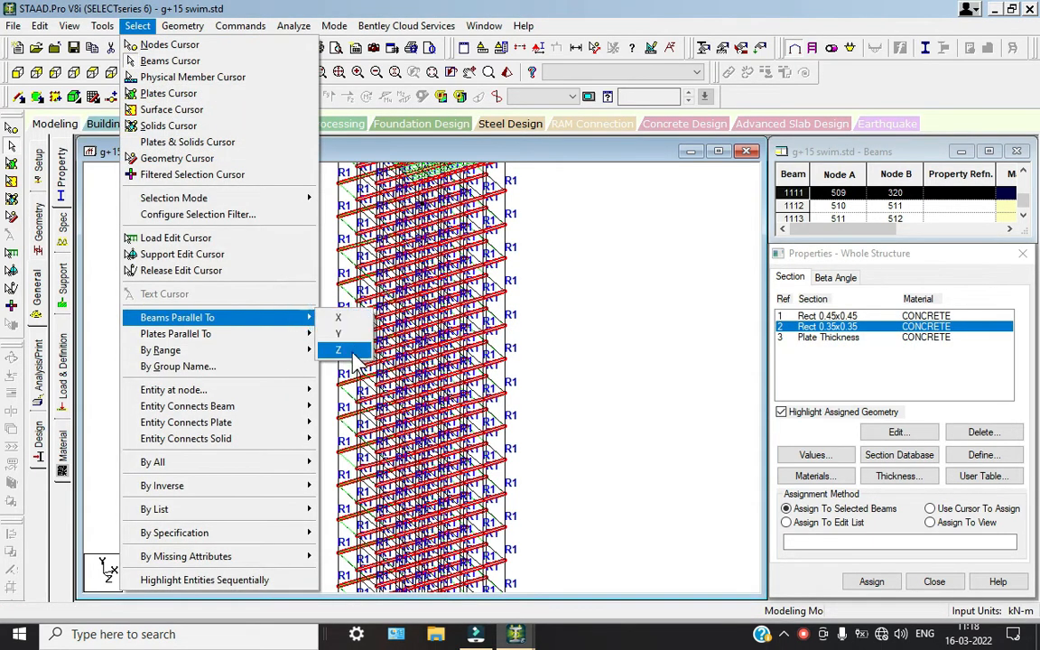
click(338, 350)
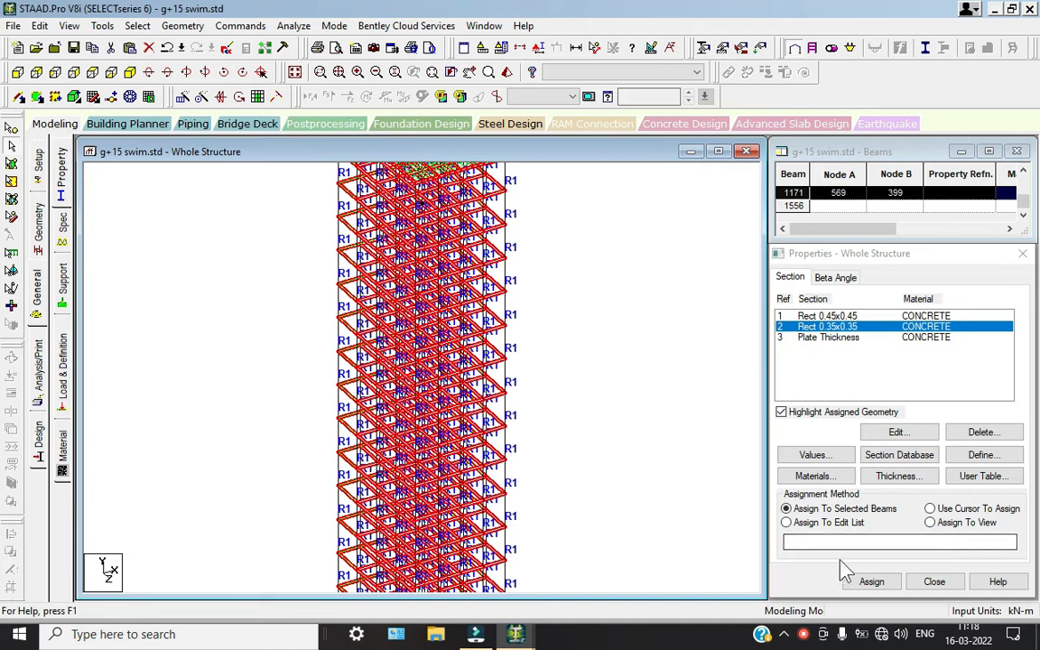
click(871, 582)
click(923, 461)
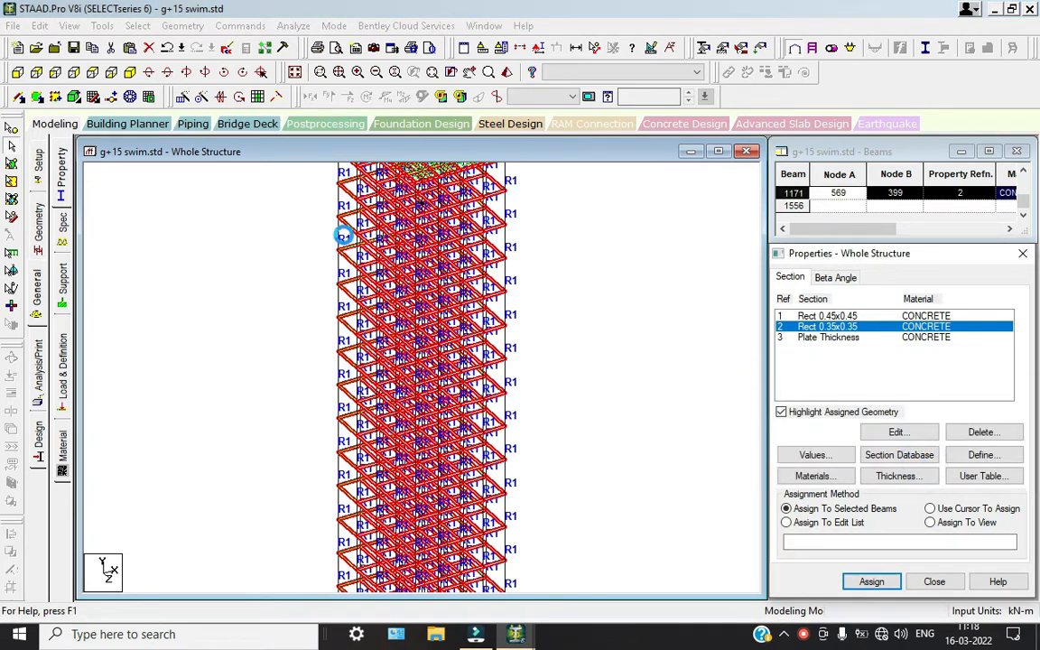
Step: Fill the floor grids enclosed by the selected beams with plates, and assign the Plate Thickness property to the whole view
click(258, 100)
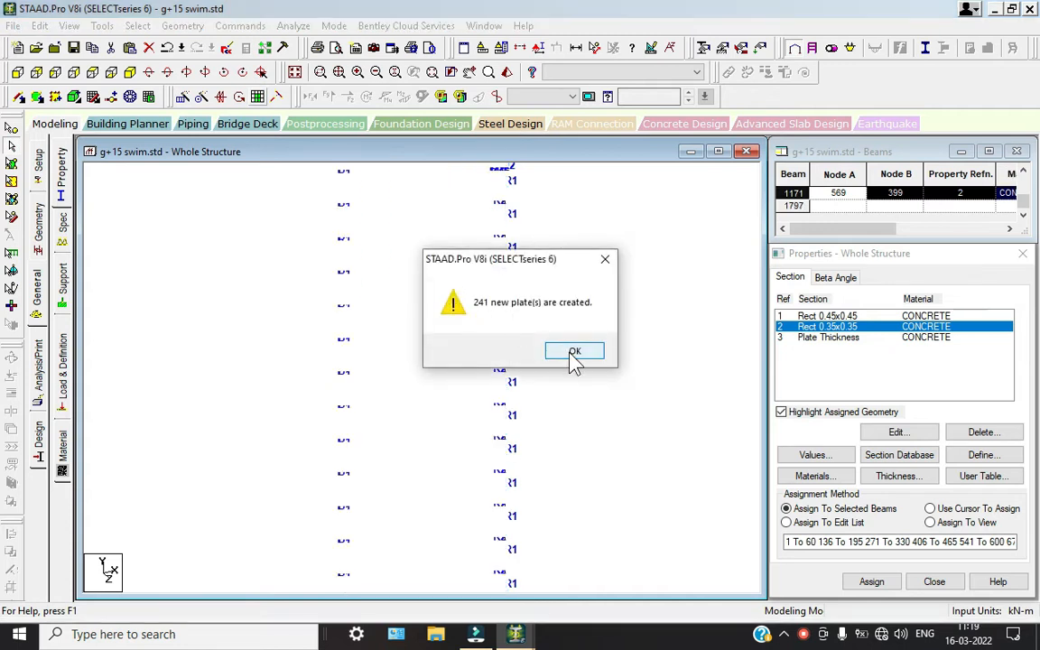
click(574, 353)
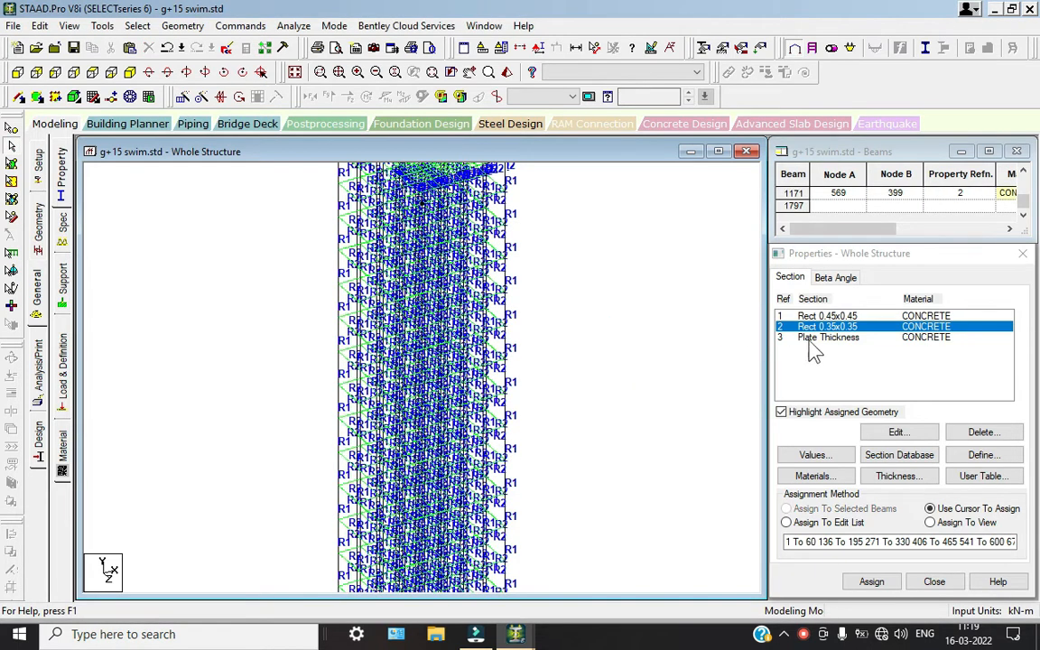
click(816, 340)
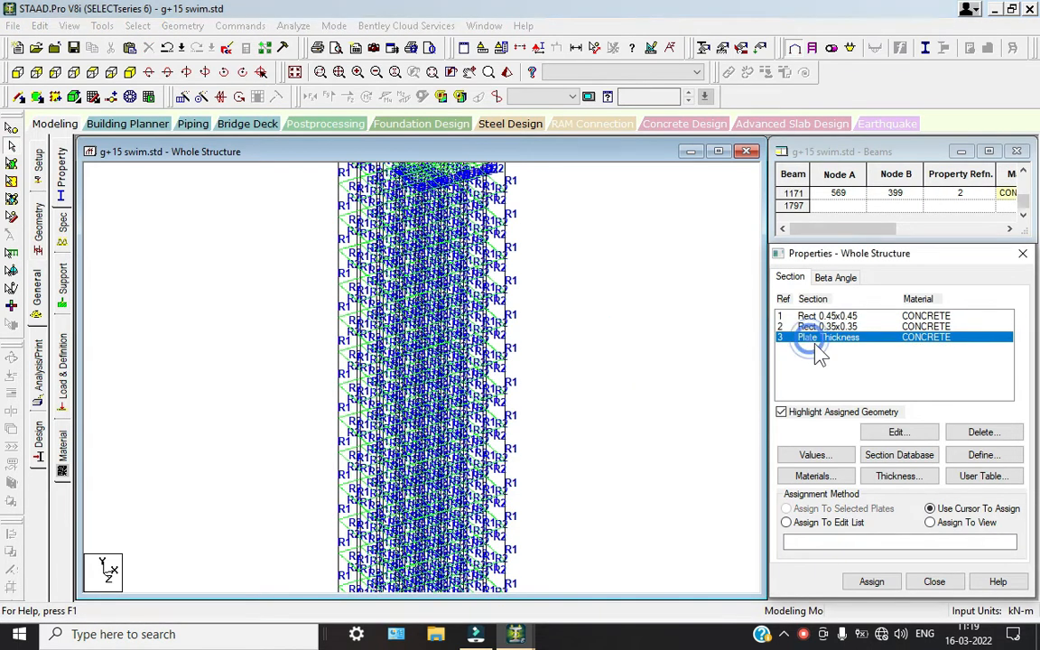
click(930, 523)
click(871, 582)
click(930, 461)
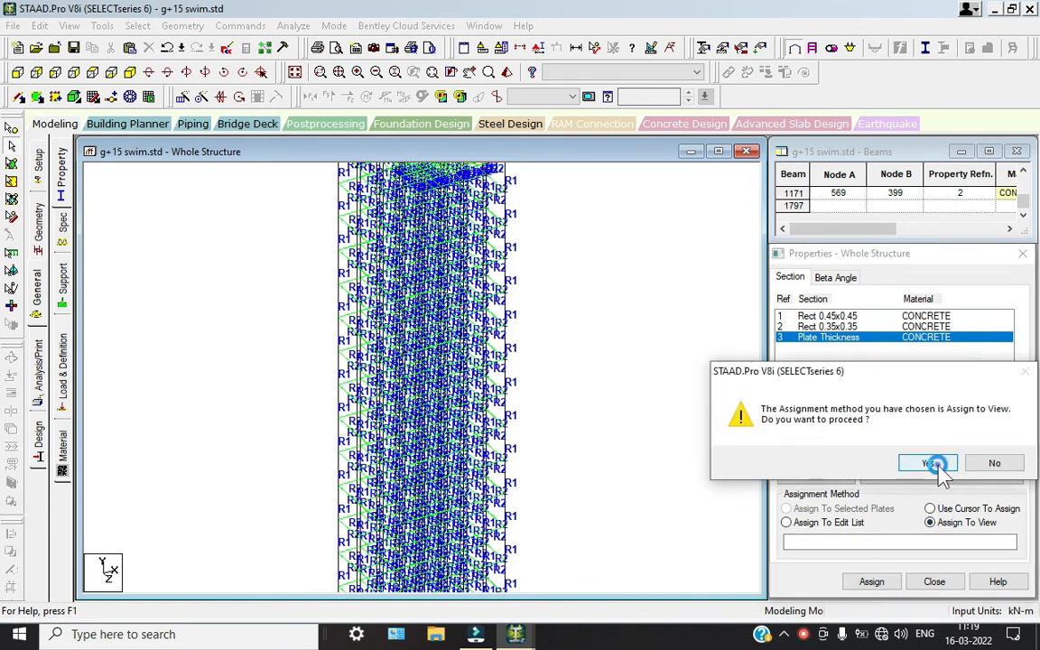
click(622, 357)
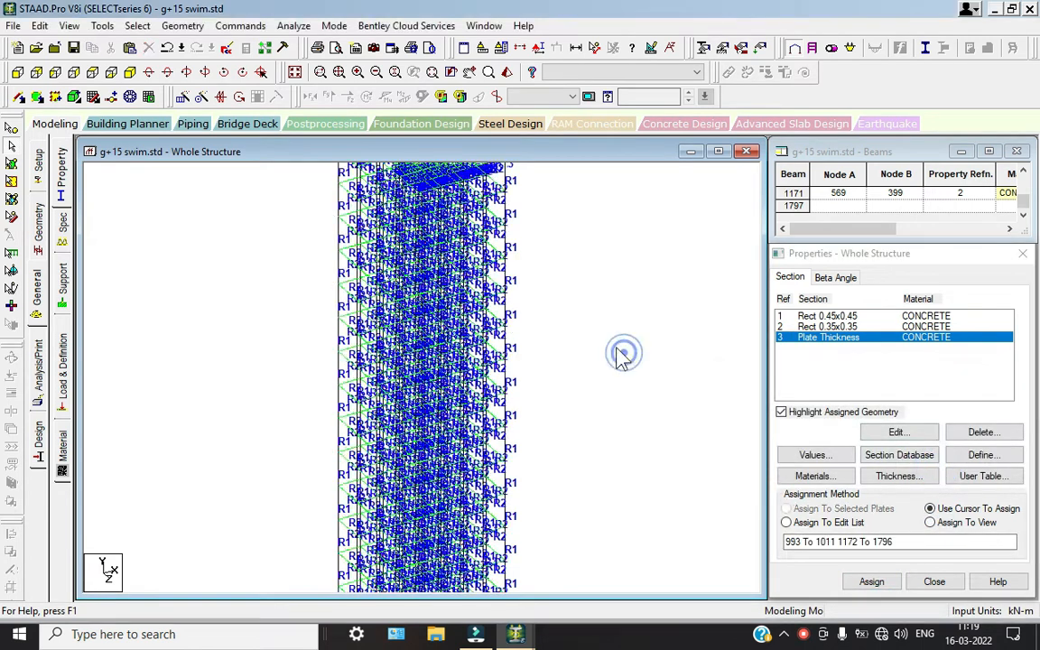
Step: Render the structure in a maximized 3D view and examine the columns, beams and floor slabs from several angles
click(508, 71)
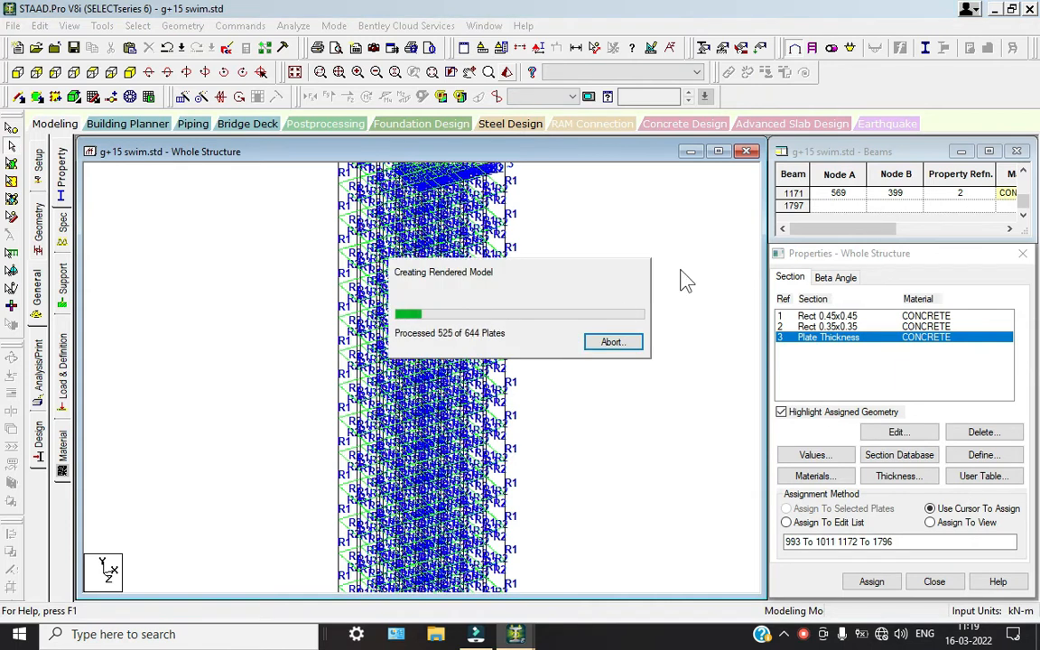
drag(425, 245, 405, 241)
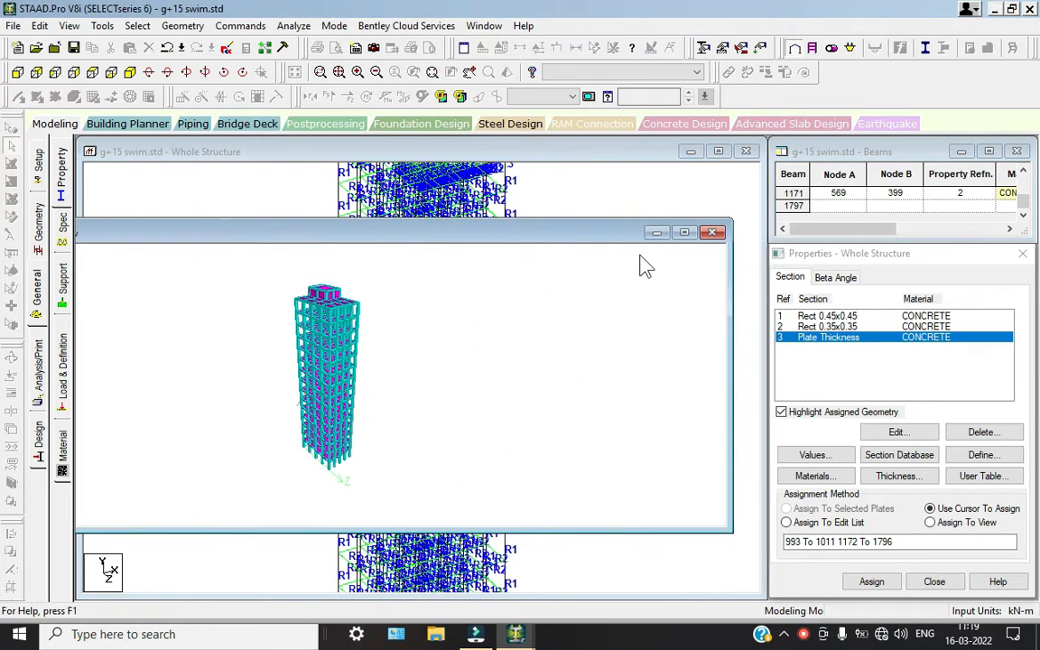
click(683, 235)
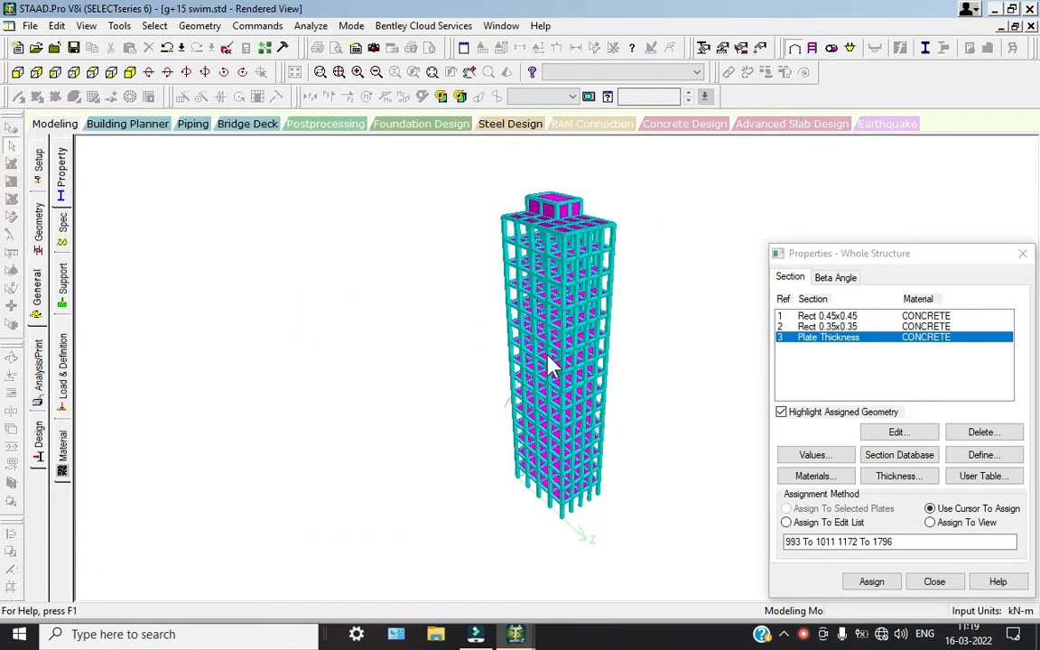
click(1023, 253)
scroll(557, 260, up, 2)
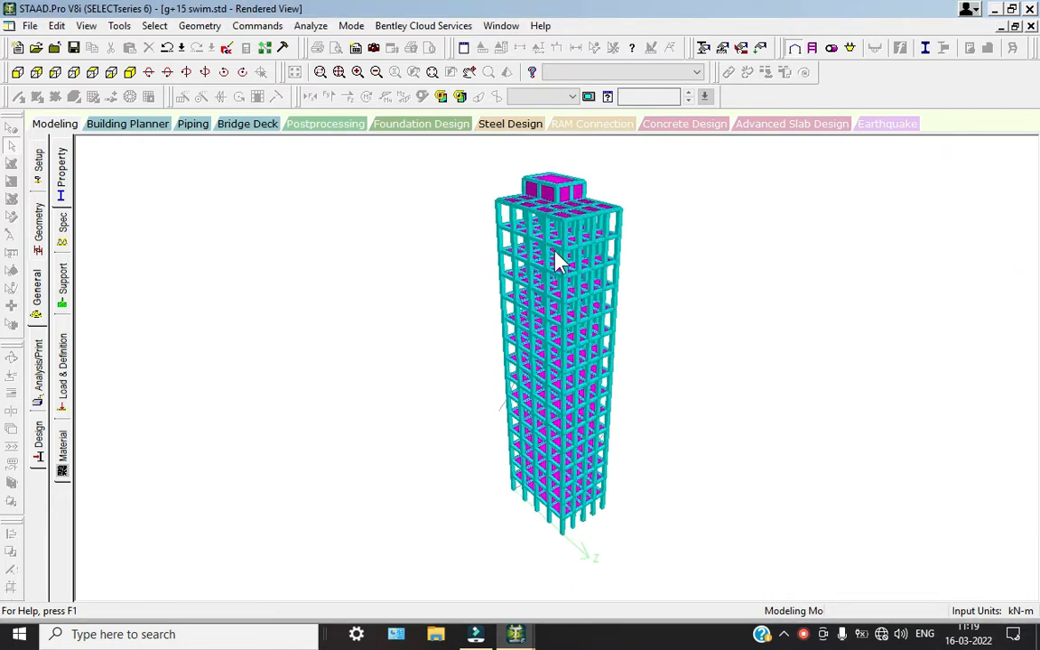
scroll(558, 257, up, 3)
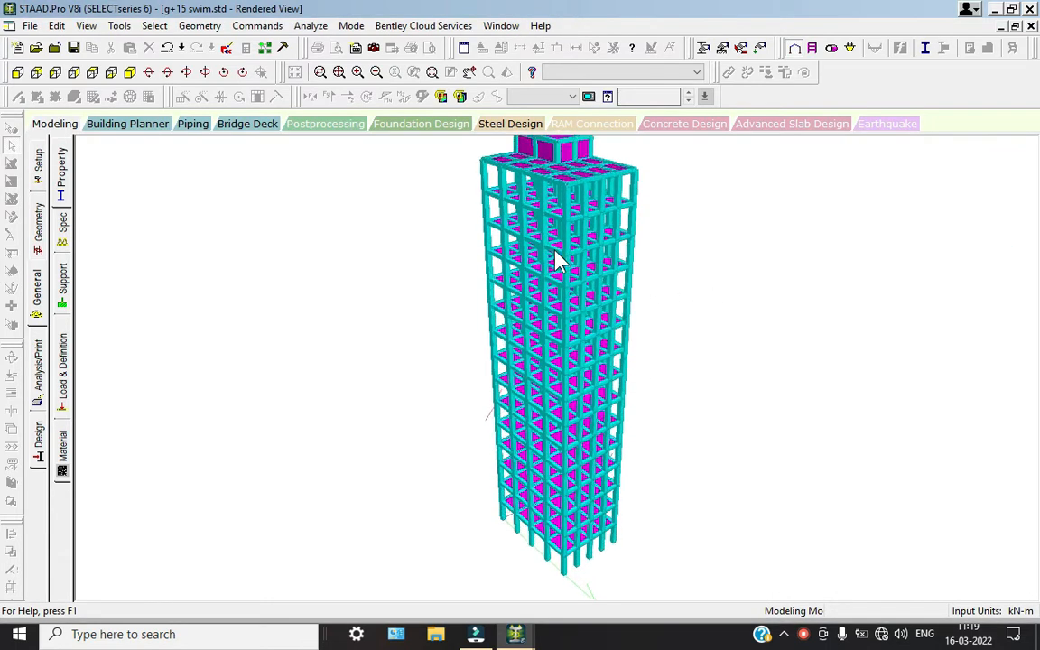
drag(560, 321, 581, 288)
scroll(614, 272, up, 4)
scroll(581, 288, up, 5)
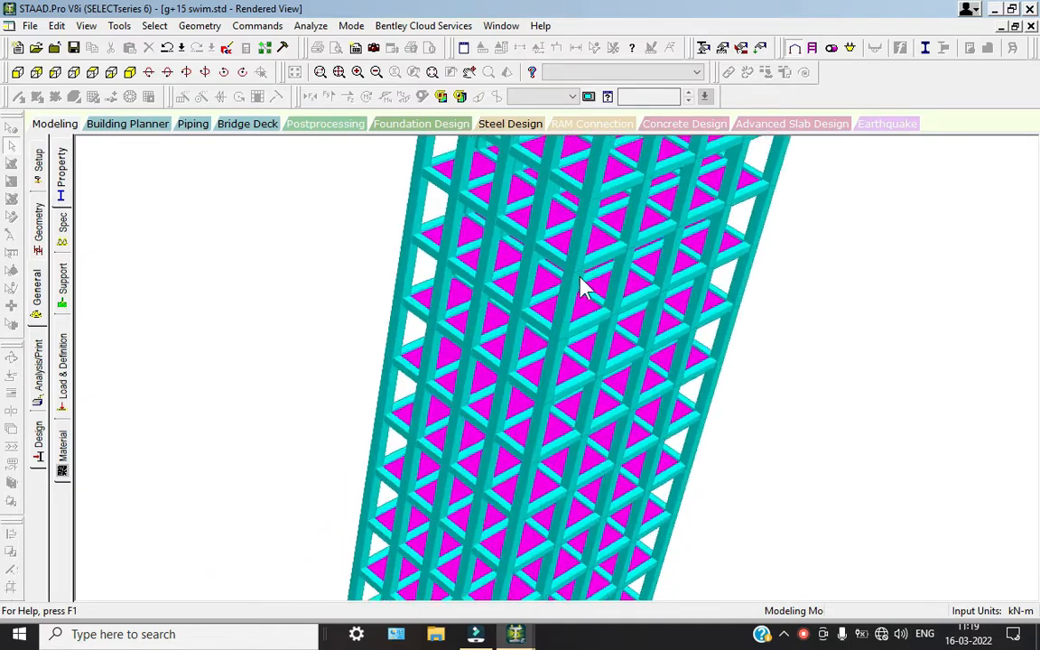
scroll(581, 287, up, 8)
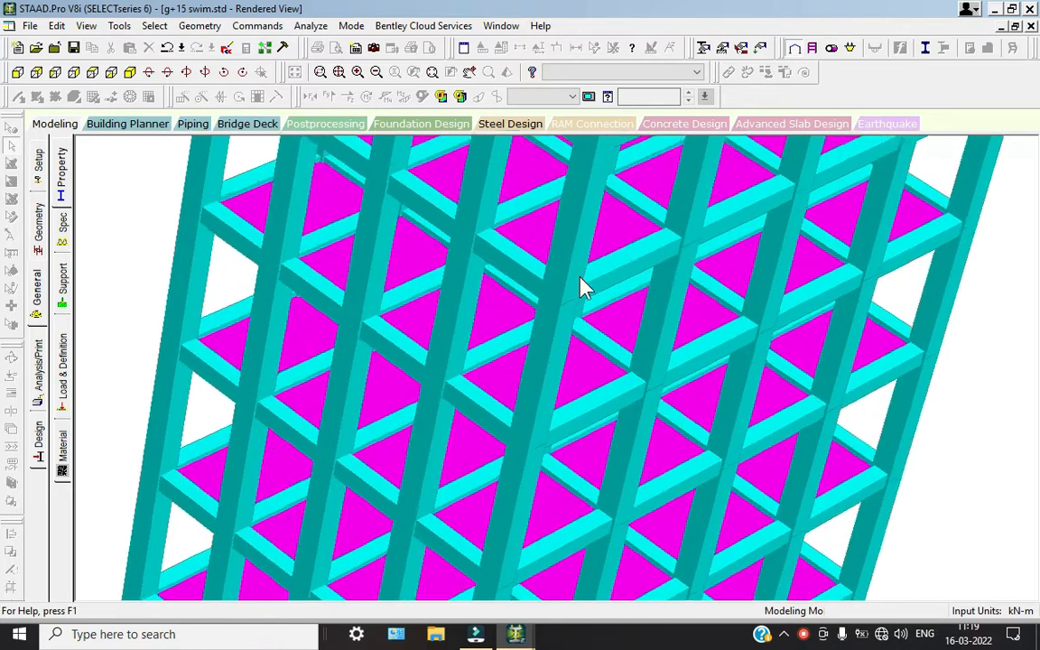
scroll(695, 406, up, 3)
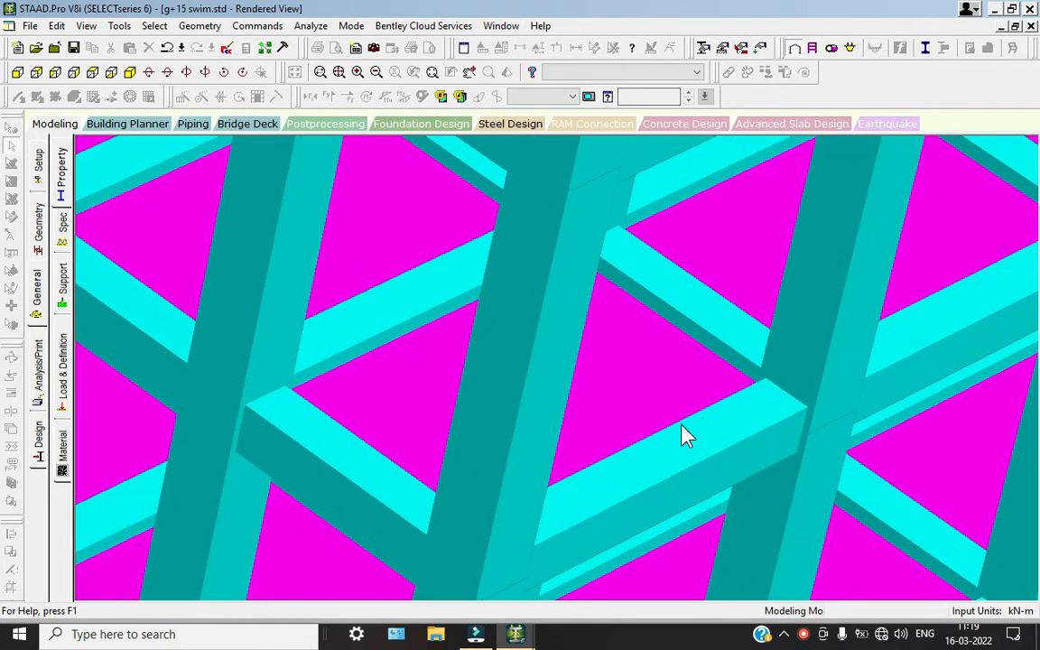
scroll(722, 420, down, 3)
drag(700, 351, 774, 312)
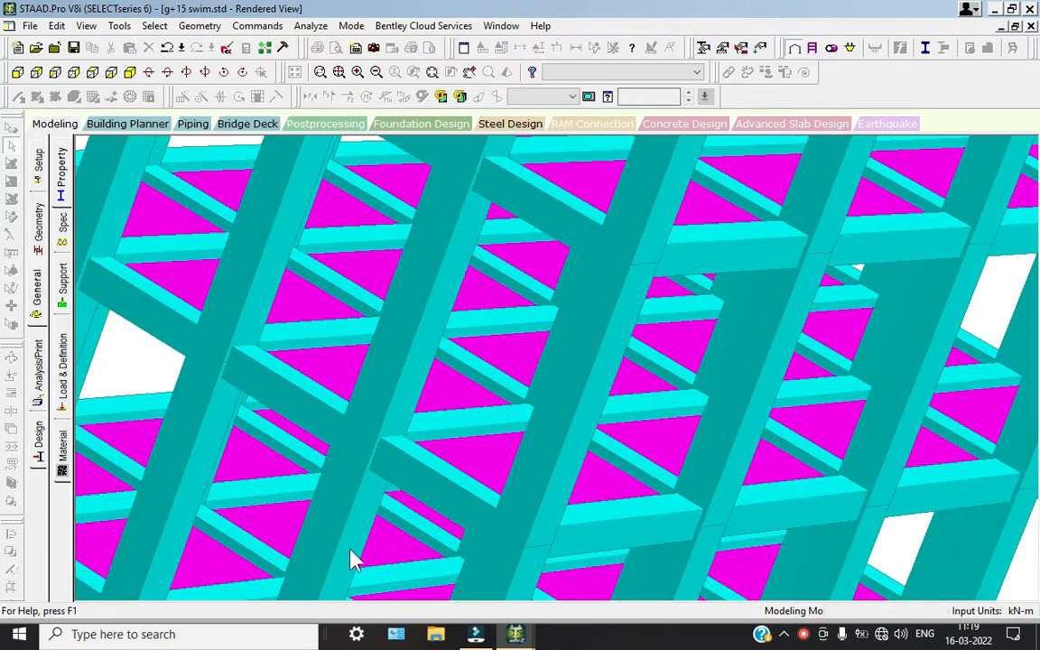
drag(391, 444, 248, 353)
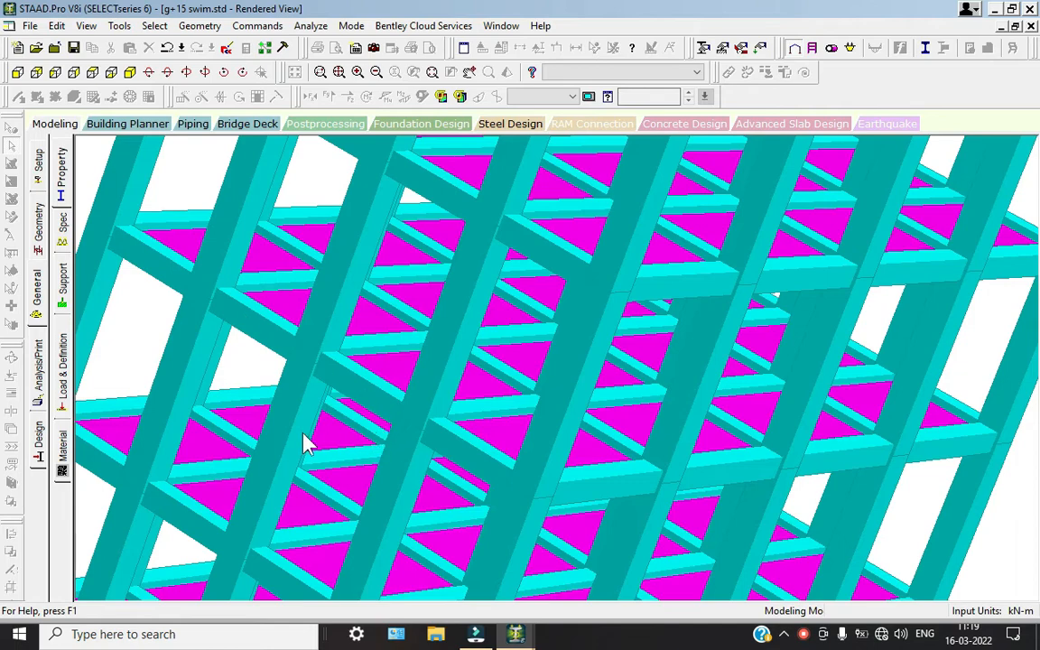
drag(305, 443, 98, 276)
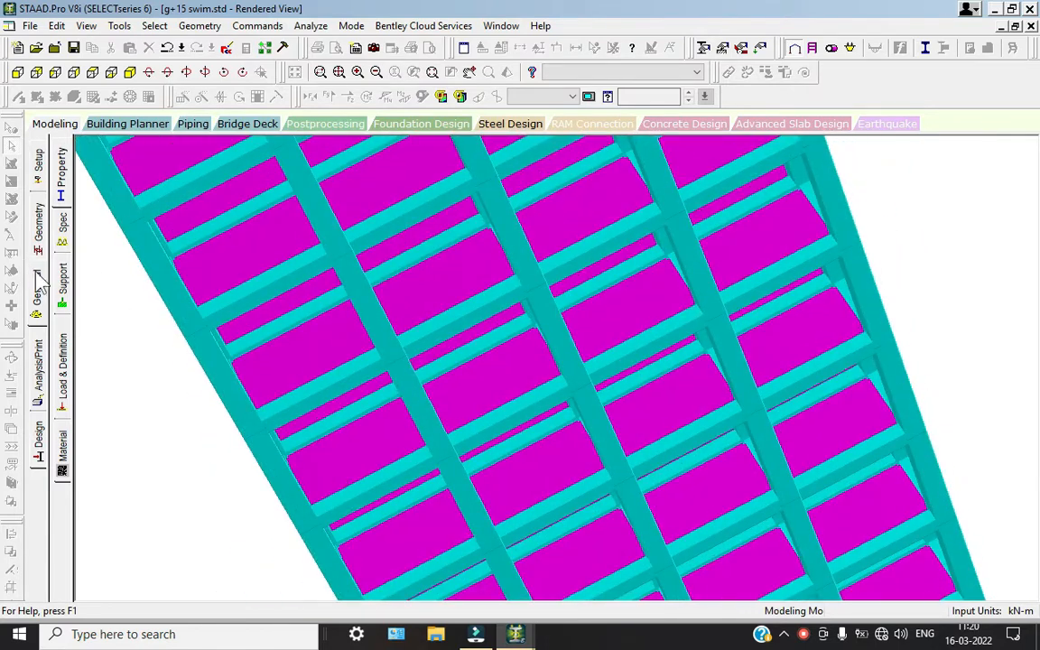
Step: Return to the structure's property definitions and change the ZD of the Rect 0.35x0.35 section to 0.3 m
click(51, 125)
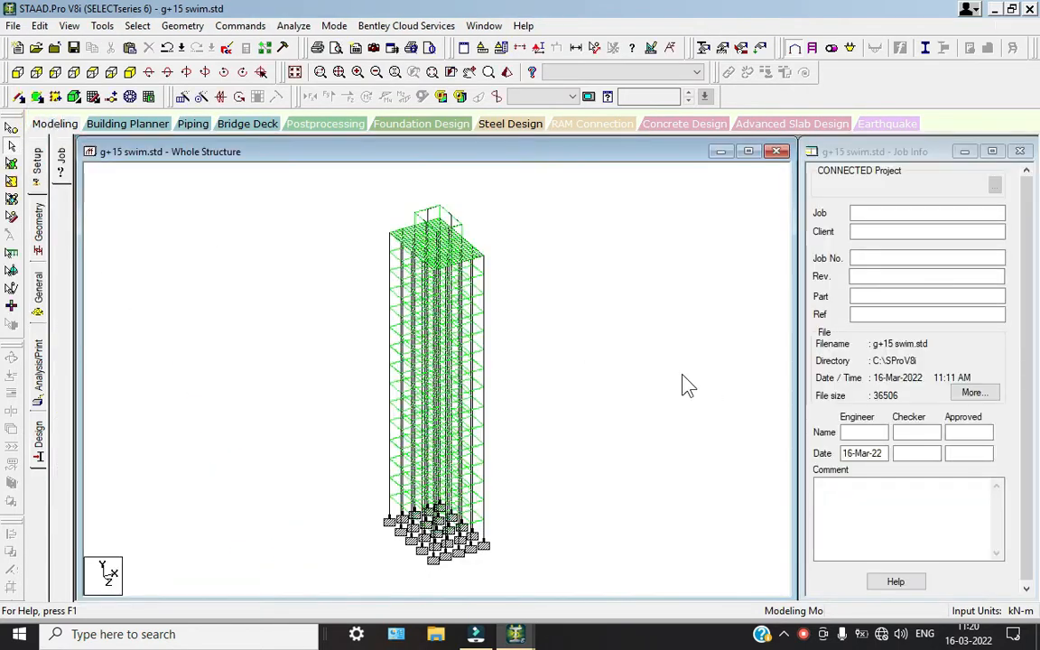
click(37, 294)
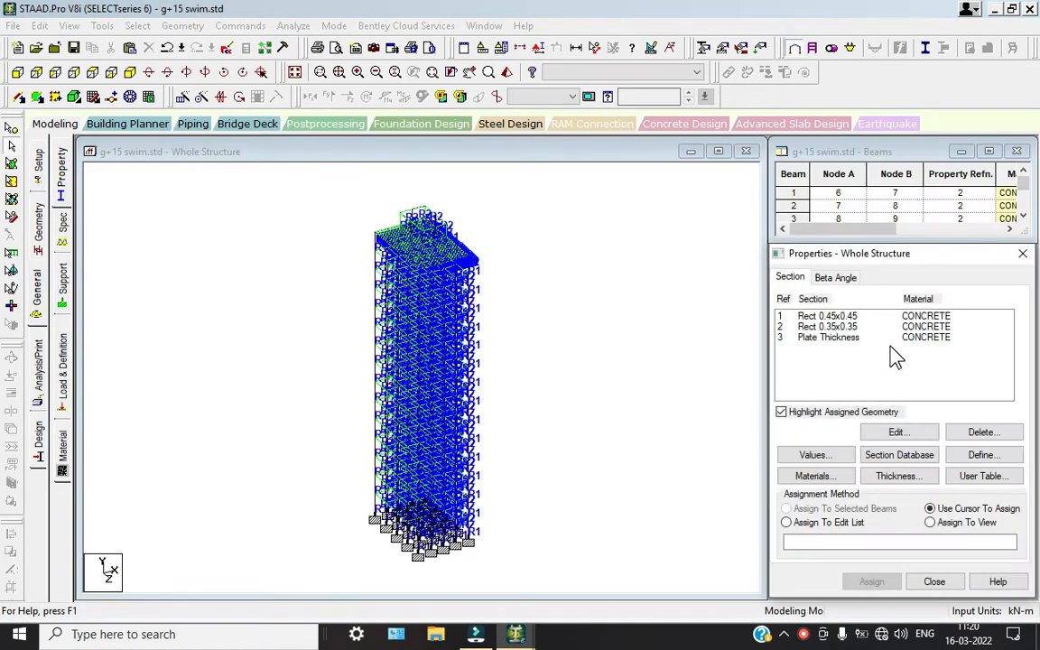
double_click(844, 326)
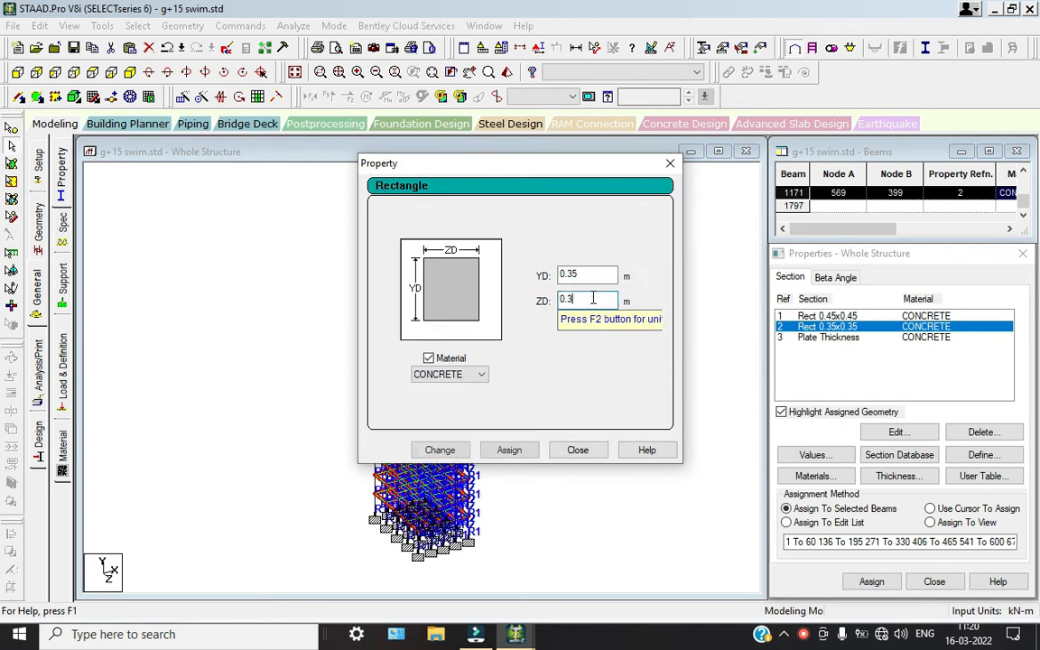
click(441, 450)
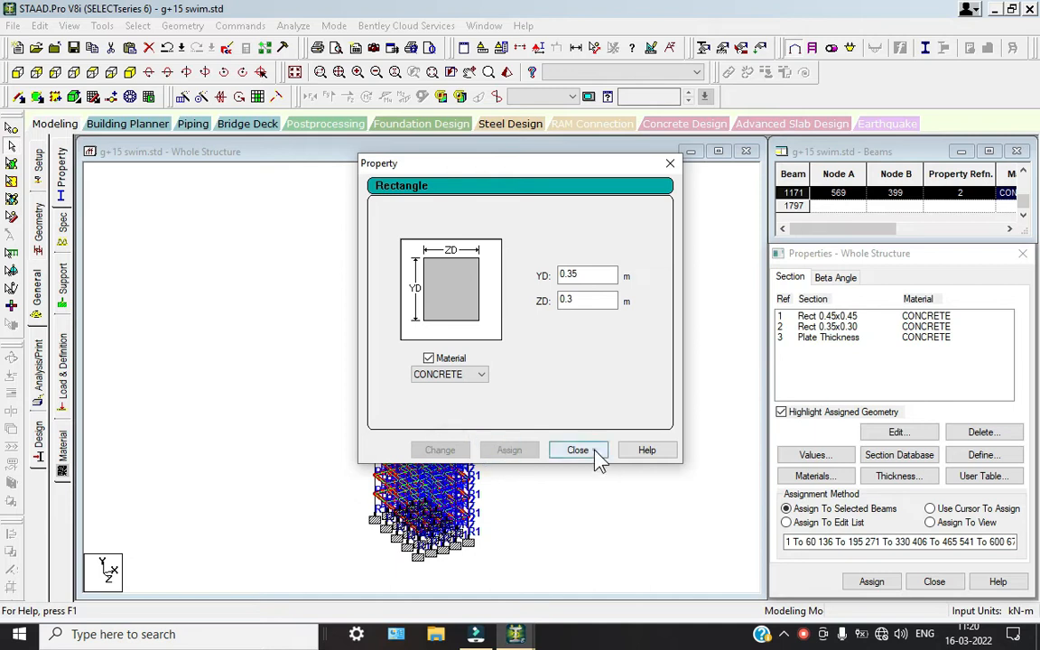
click(596, 453)
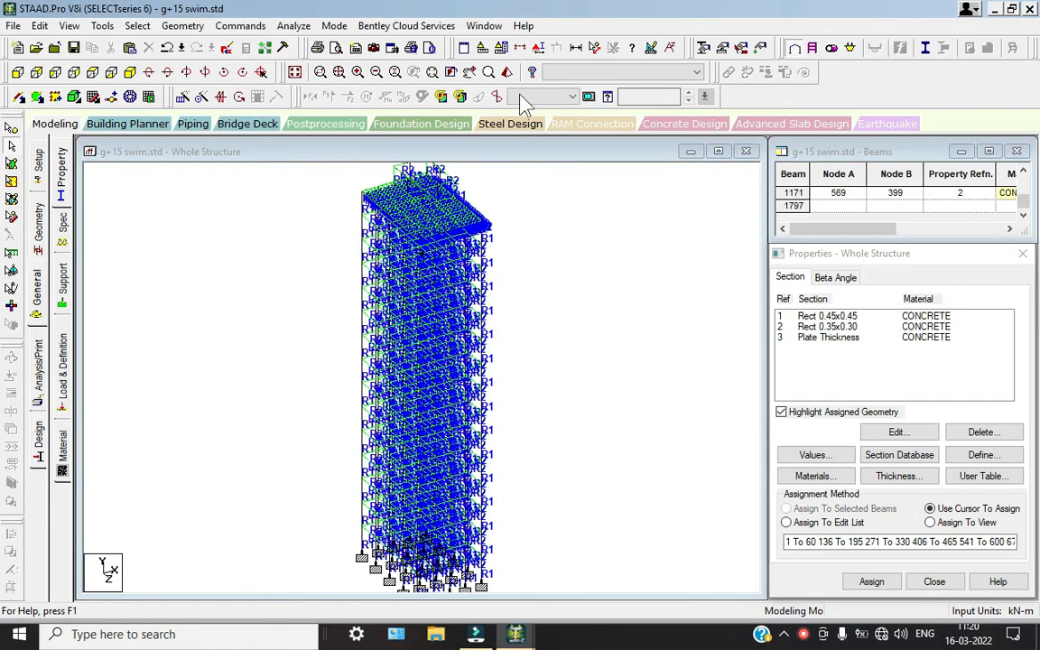
Step: Render the updated structure in 3D and examine the rooftop pool enclosure and the meshed roof slab
click(507, 72)
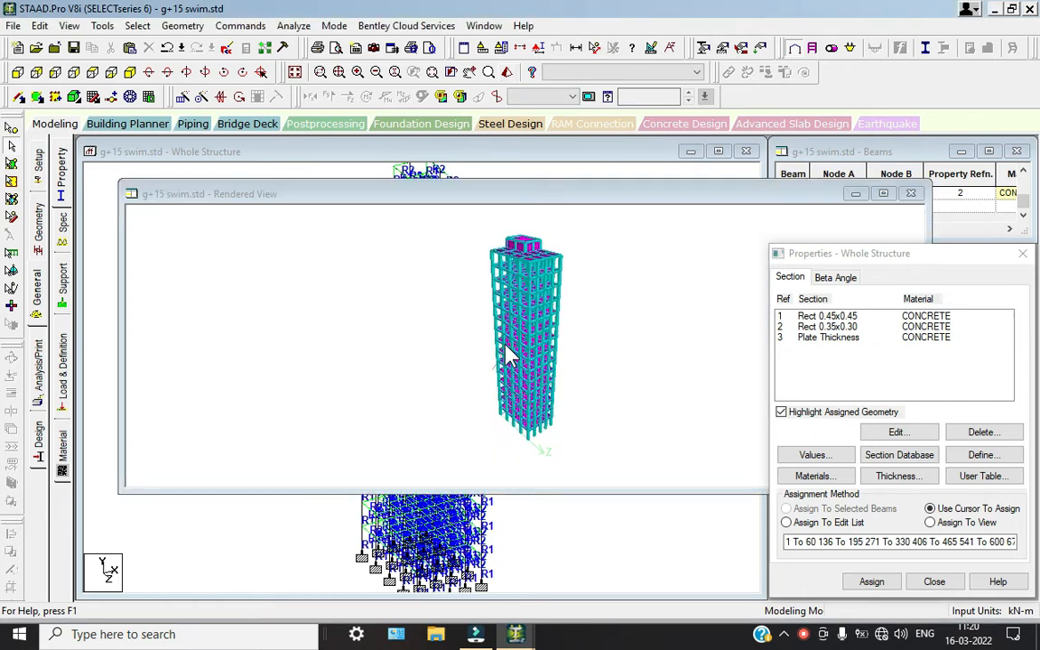
mouse_move(505, 350)
mouse_down()
mouse_move(458, 390)
mouse_move(495, 298)
mouse_up()
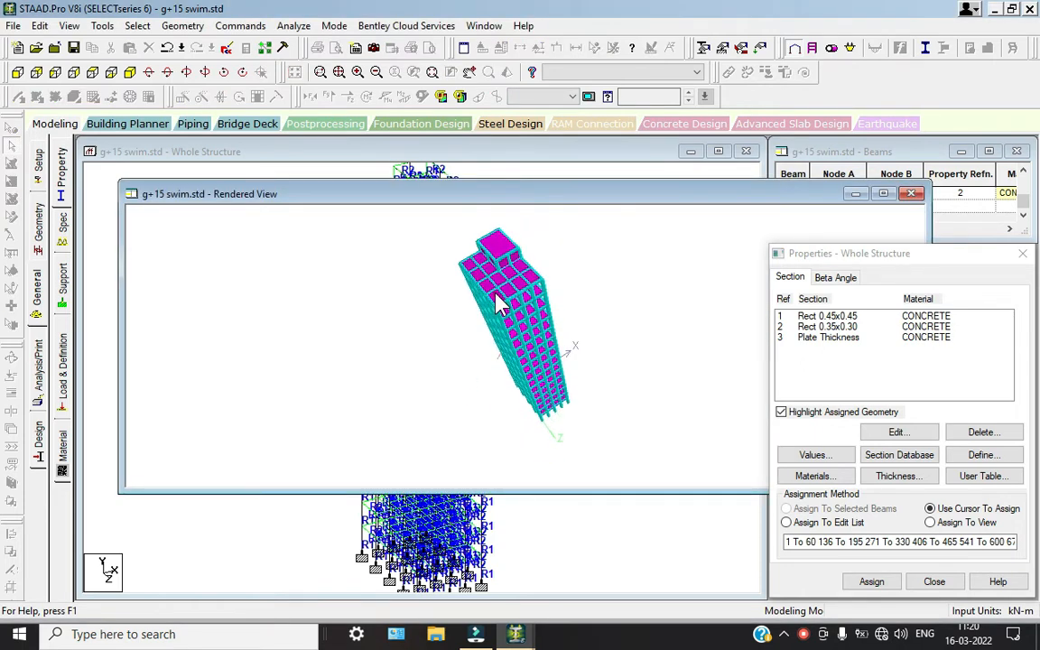
scroll(495, 296, up, 8)
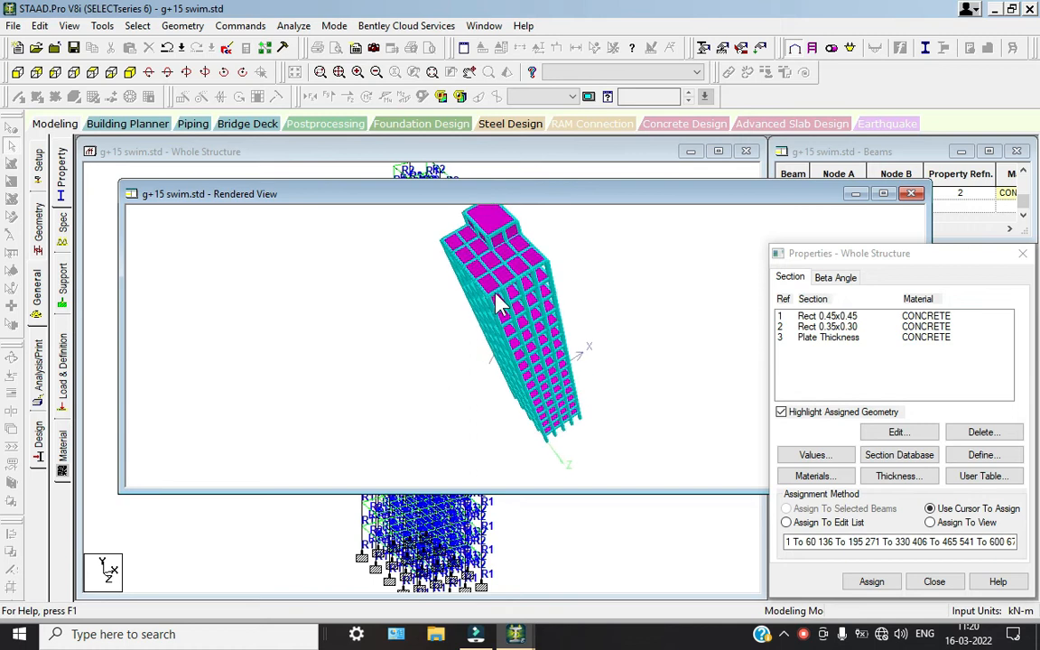
scroll(496, 305, up, 8)
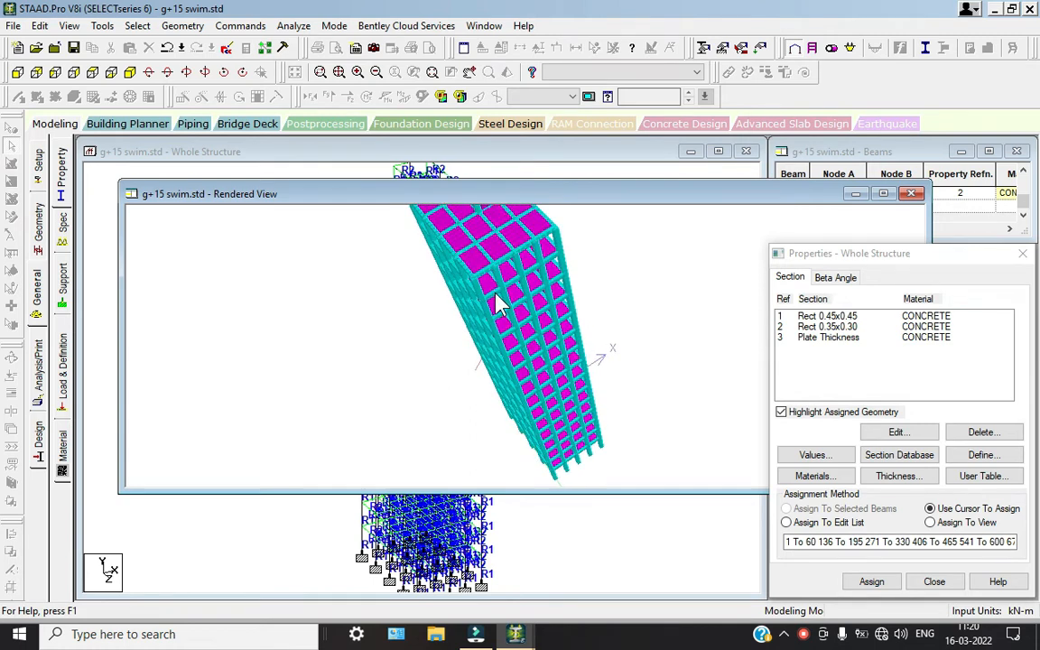
mouse_move(495, 305)
mouse_down()
mouse_move(495, 348)
mouse_move(569, 394)
mouse_move(611, 307)
mouse_up()
drag(478, 336, 398, 408)
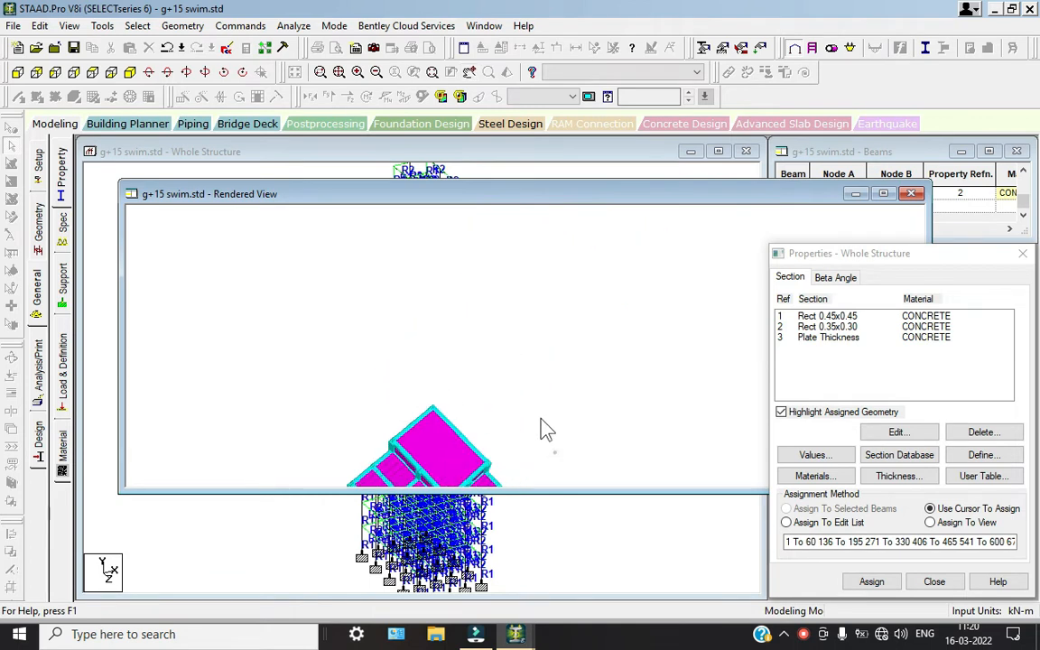
mouse_move(542, 428)
mouse_down()
mouse_move(541, 371)
mouse_move(465, 332)
mouse_move(337, 225)
mouse_move(425, 374)
mouse_move(420, 413)
mouse_move(389, 383)
mouse_move(464, 434)
mouse_move(420, 415)
mouse_move(536, 409)
mouse_move(409, 414)
mouse_move(477, 411)
mouse_move(453, 406)
mouse_up()
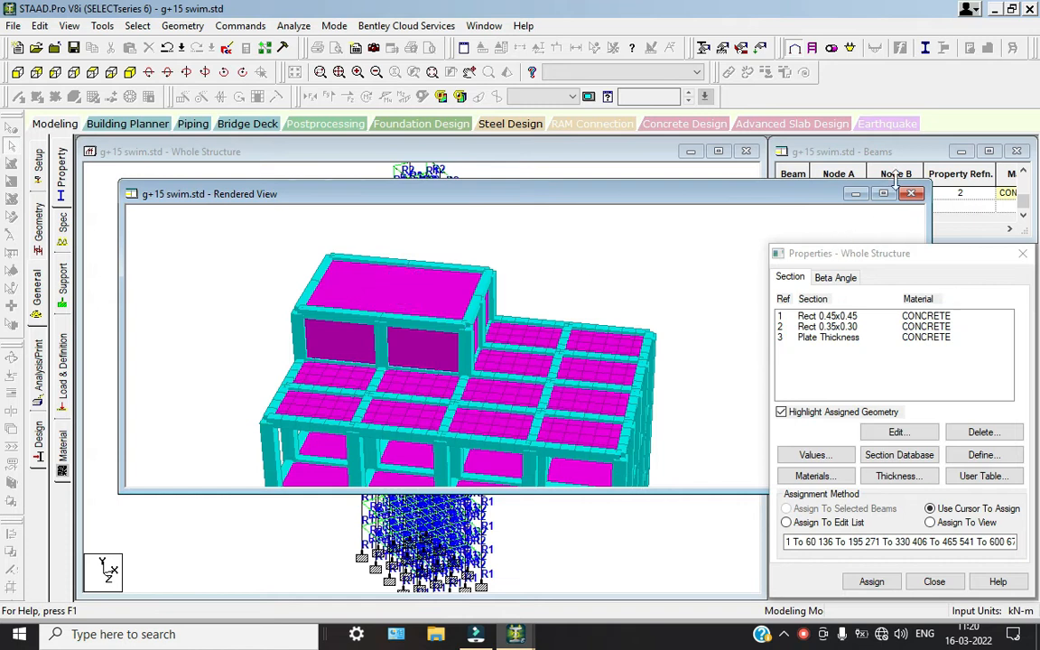
Step: Close the rendered view and switch to plate selection around the rooftop pool enclosure
click(911, 193)
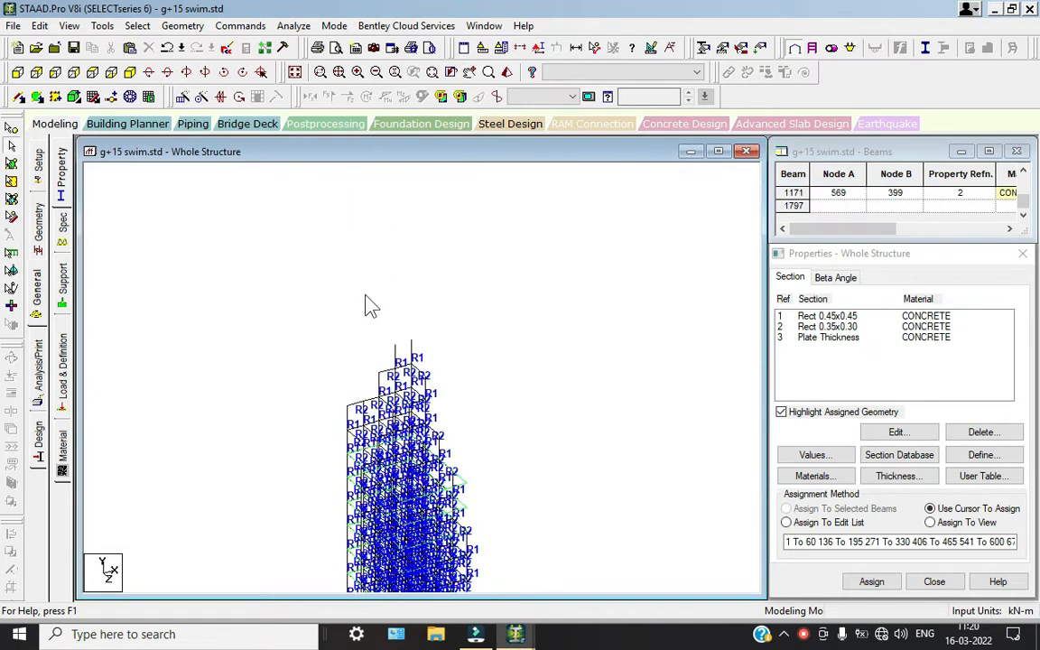
click(12, 164)
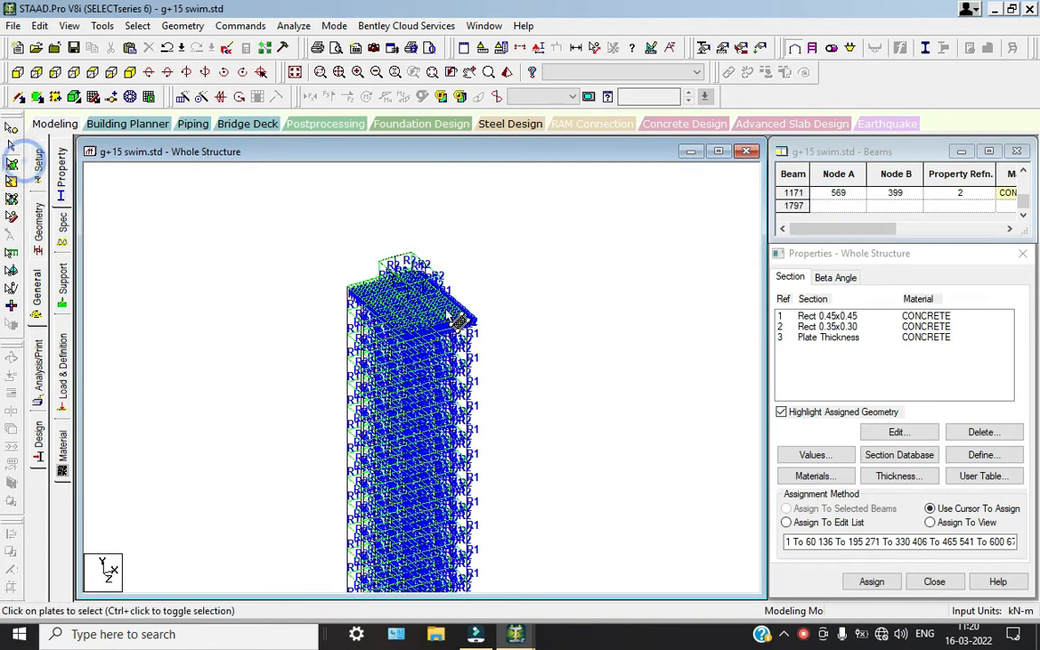
scroll(420, 280, up, 2)
middle_drag(420, 280, 278, 442)
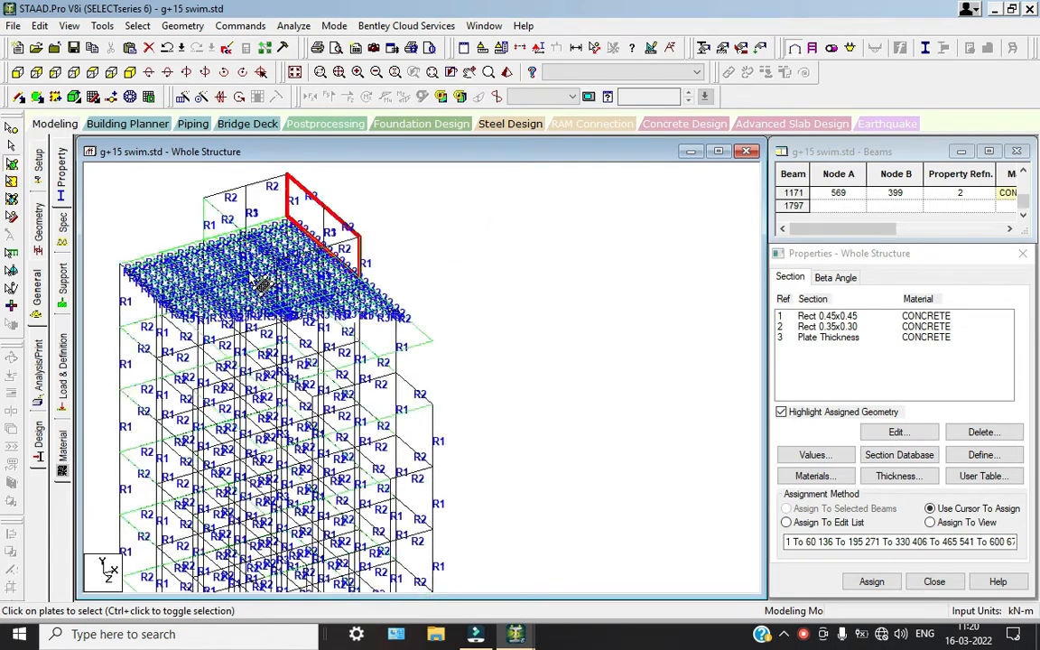
scroll(278, 442, up, 2)
Step: Try to select the plate covering the rooftop pool enclosure by picking around its edges in the isometric view
click(413, 311)
click(287, 365)
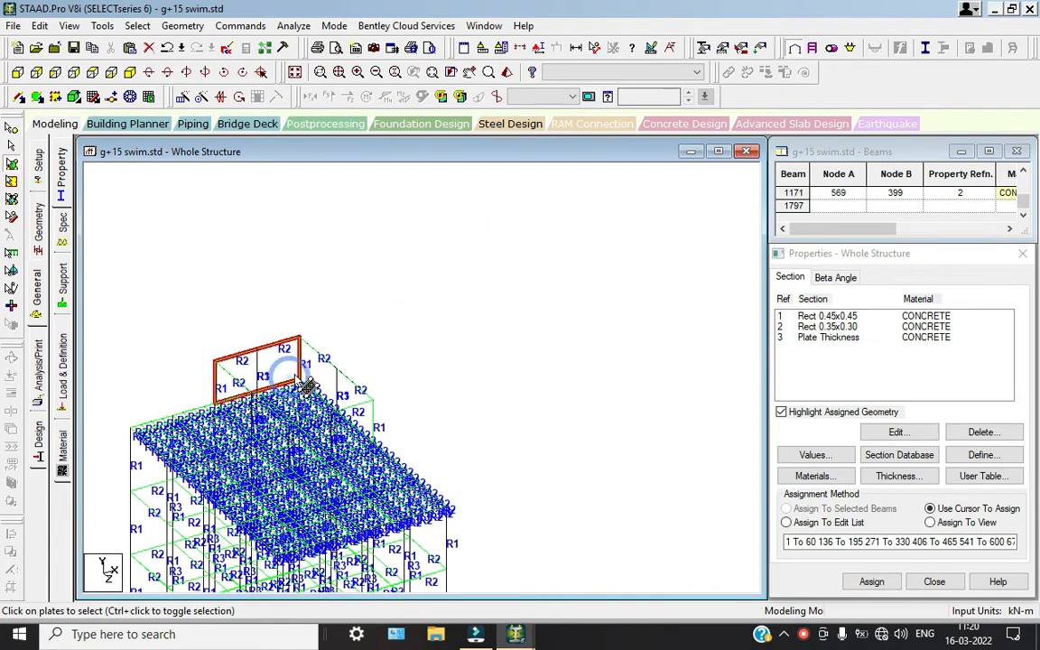
click(371, 348)
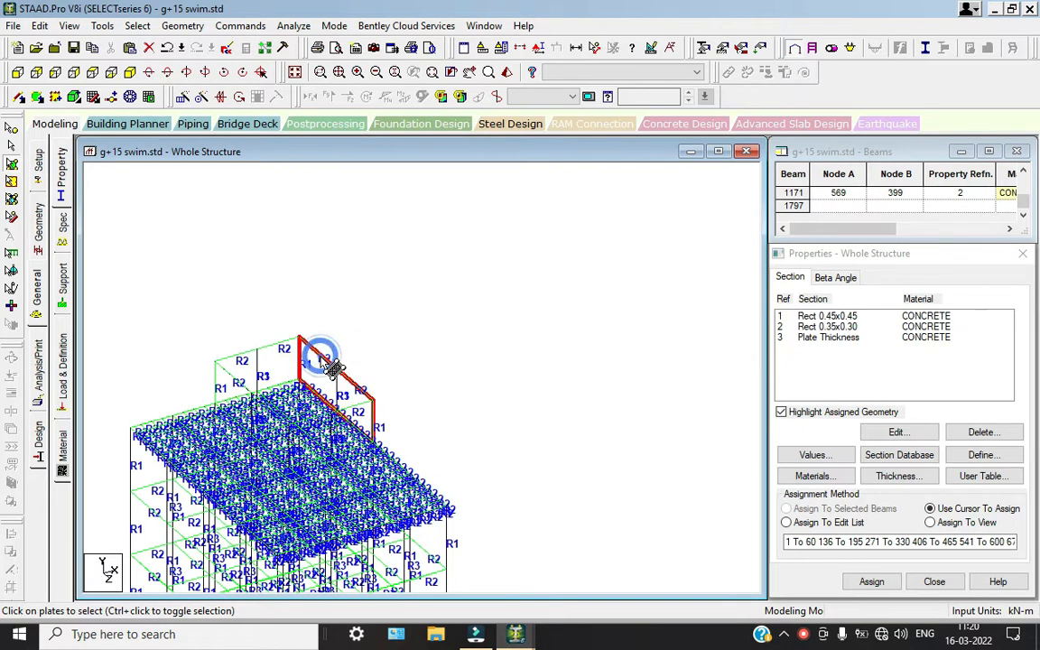
click(279, 308)
click(260, 360)
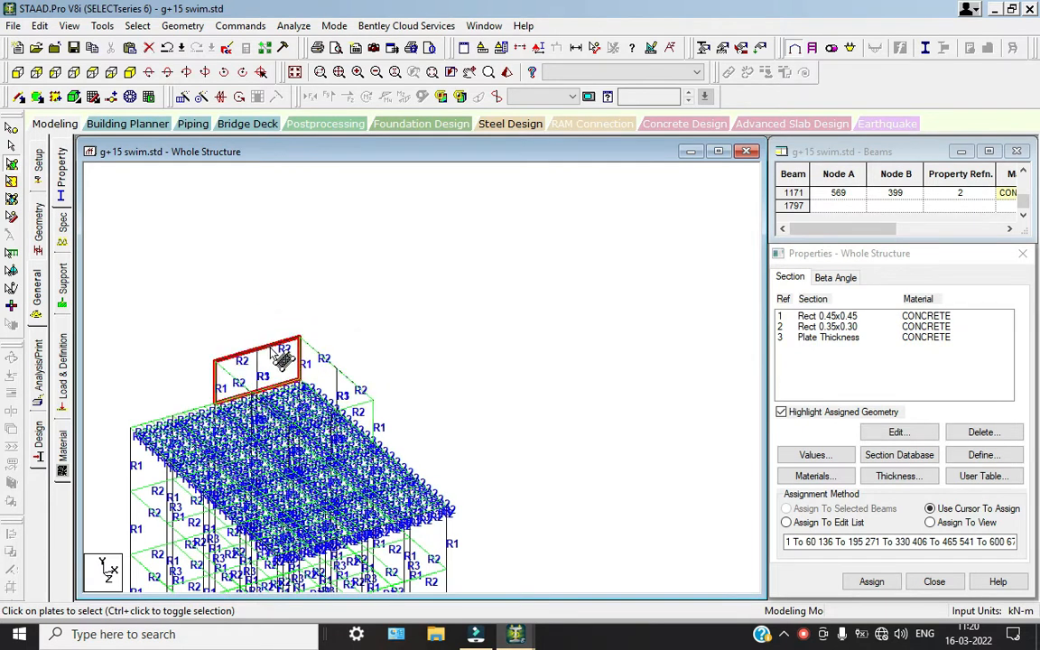
click(310, 388)
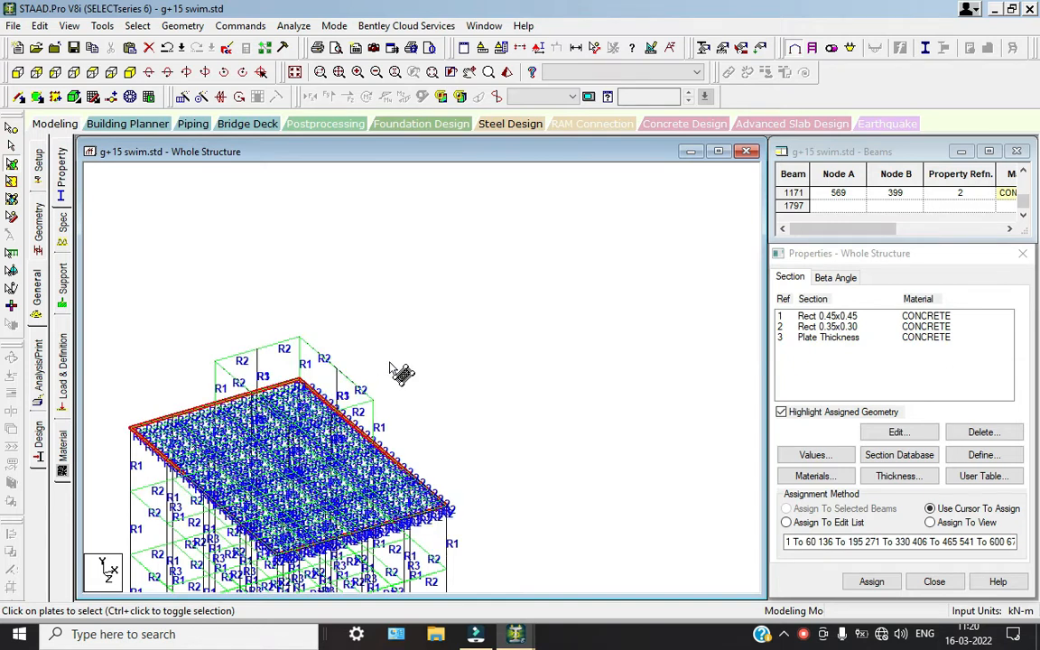
click(388, 360)
click(304, 390)
click(308, 389)
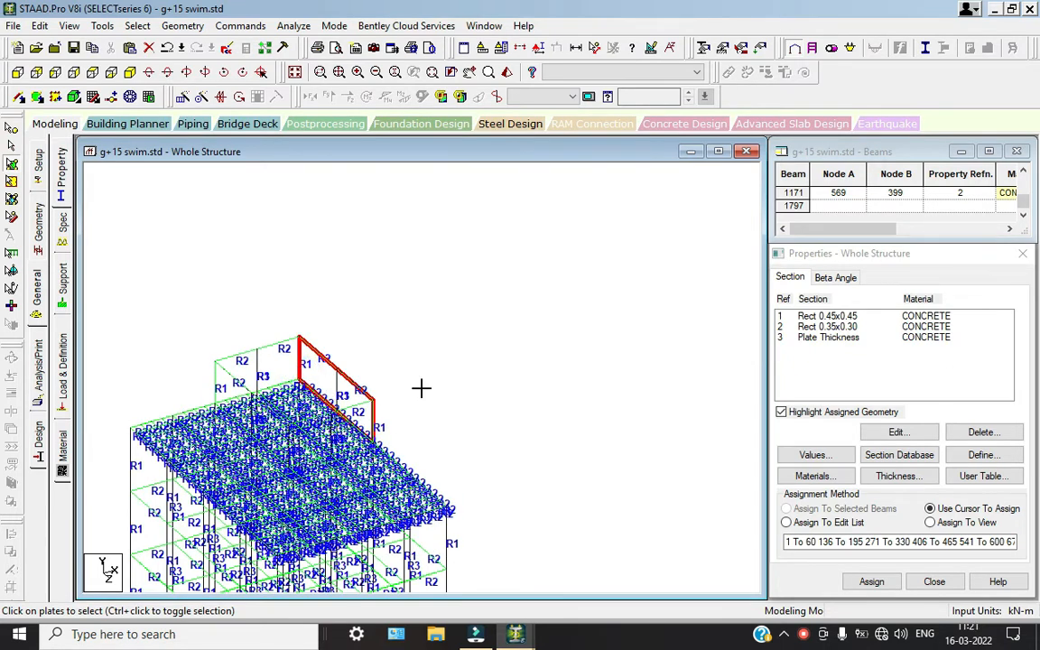
double_click(327, 427)
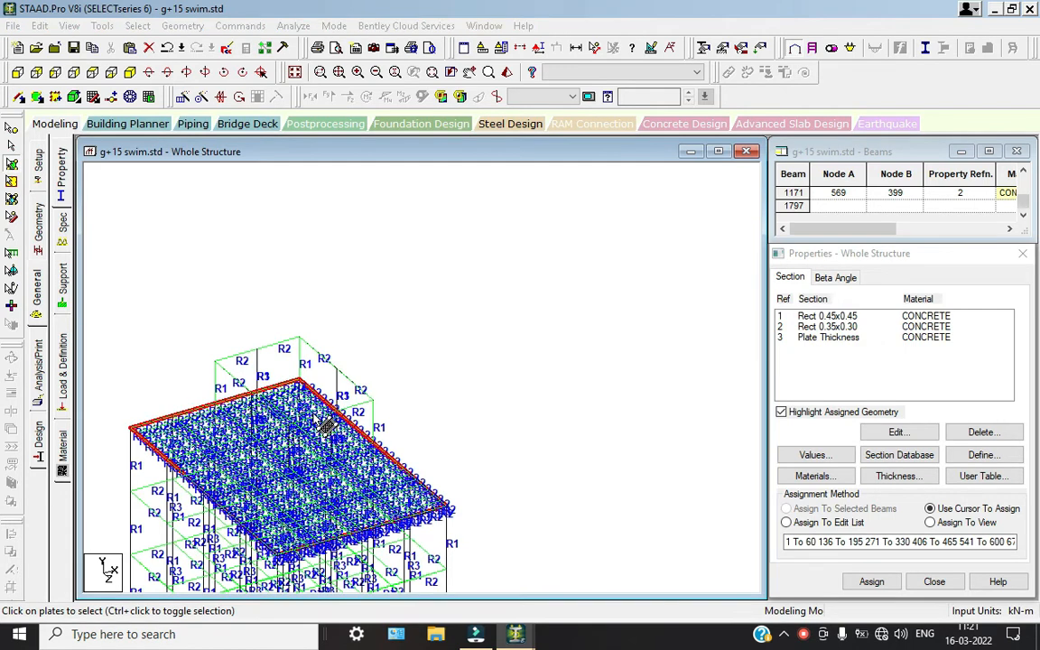
click(665, 483)
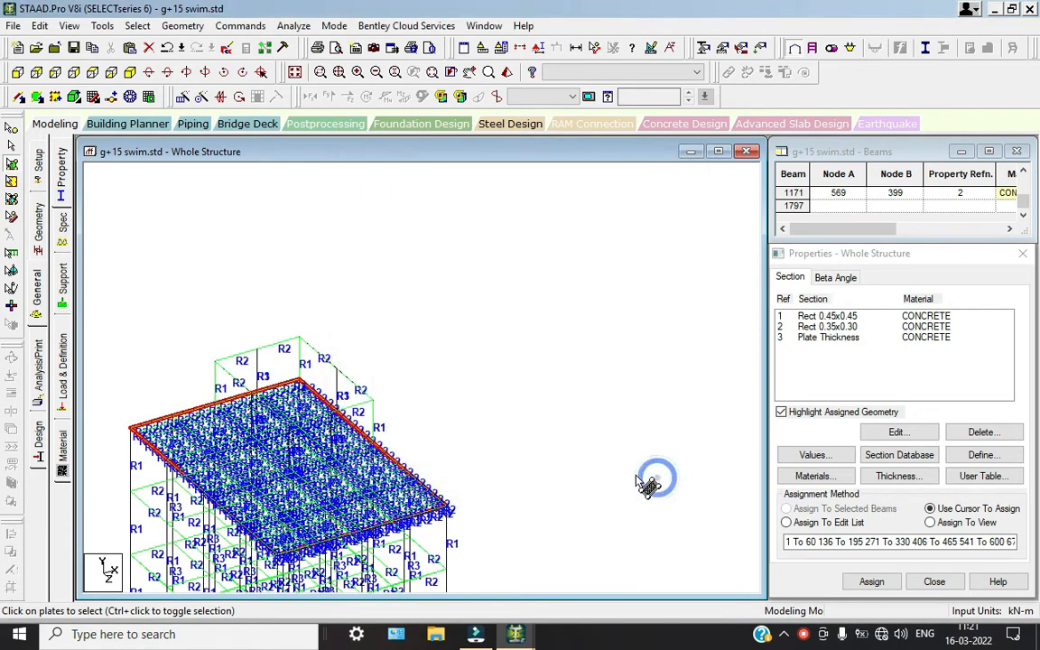
click(300, 336)
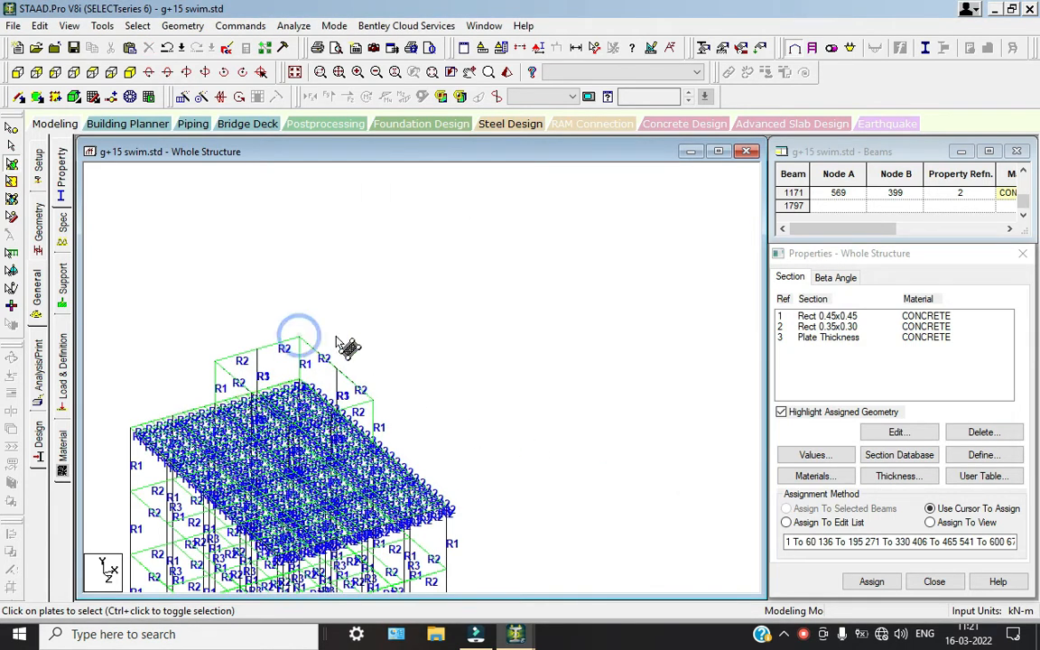
Step: Try to select the pool enclosure's cover plate from a plan view of the structure
click(92, 72)
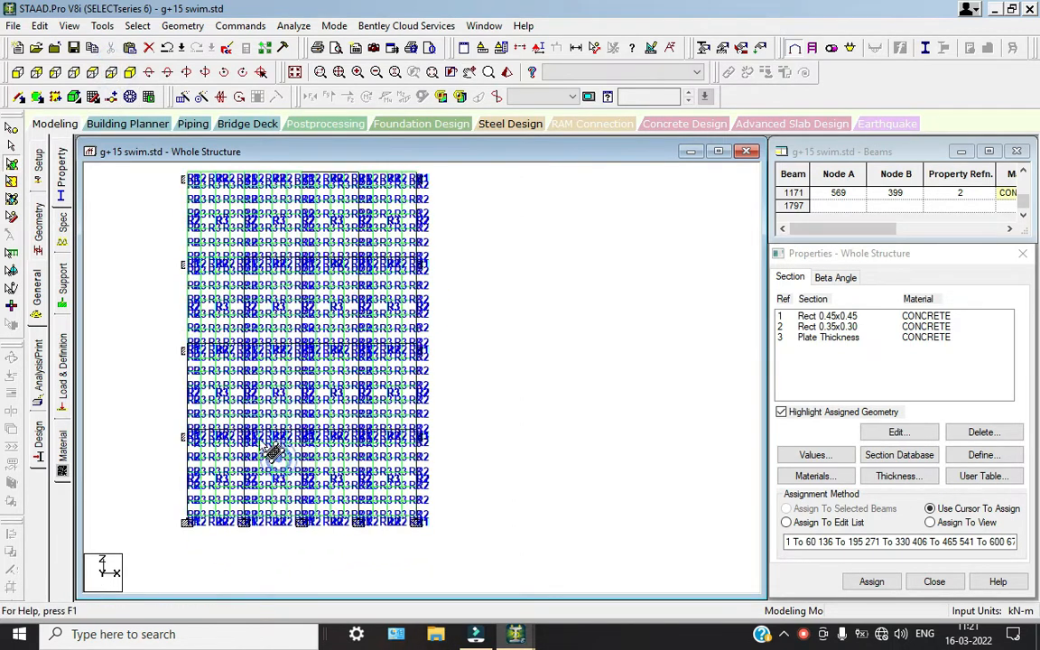
click(365, 238)
click(268, 201)
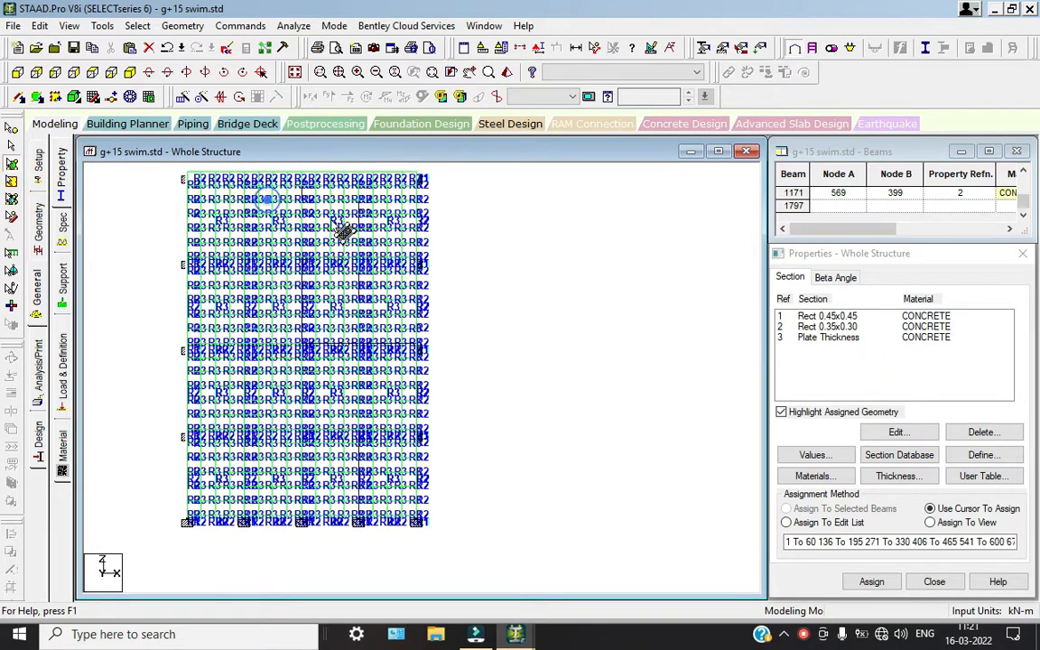
click(588, 310)
Step: Delete the plate covering the top of the rooftop pool enclosure from the isometric view
click(130, 72)
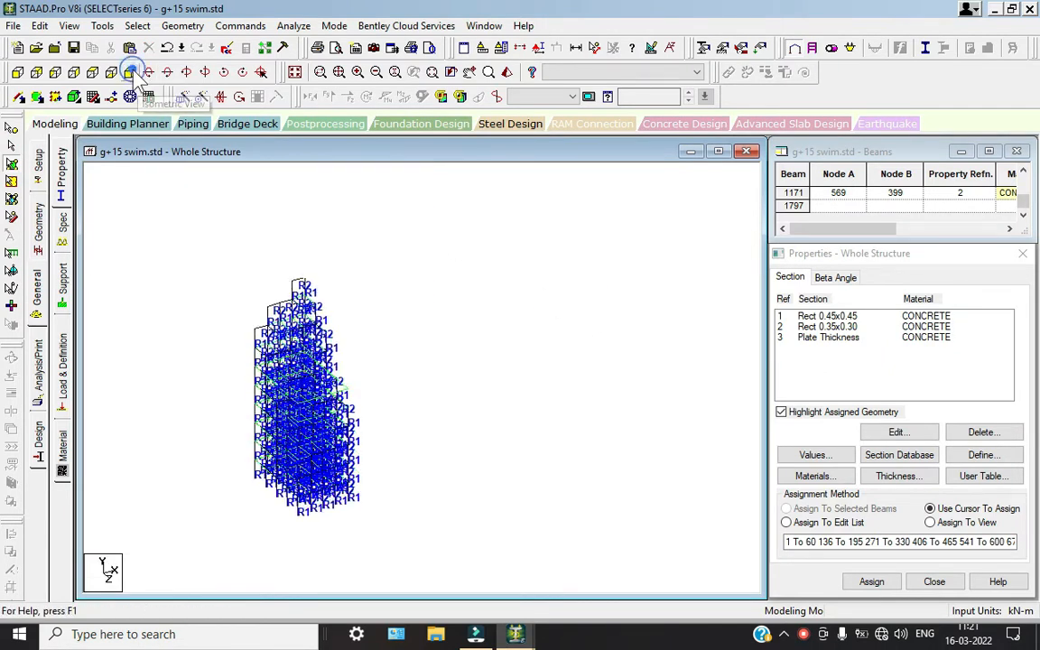
scroll(271, 330, up, 3)
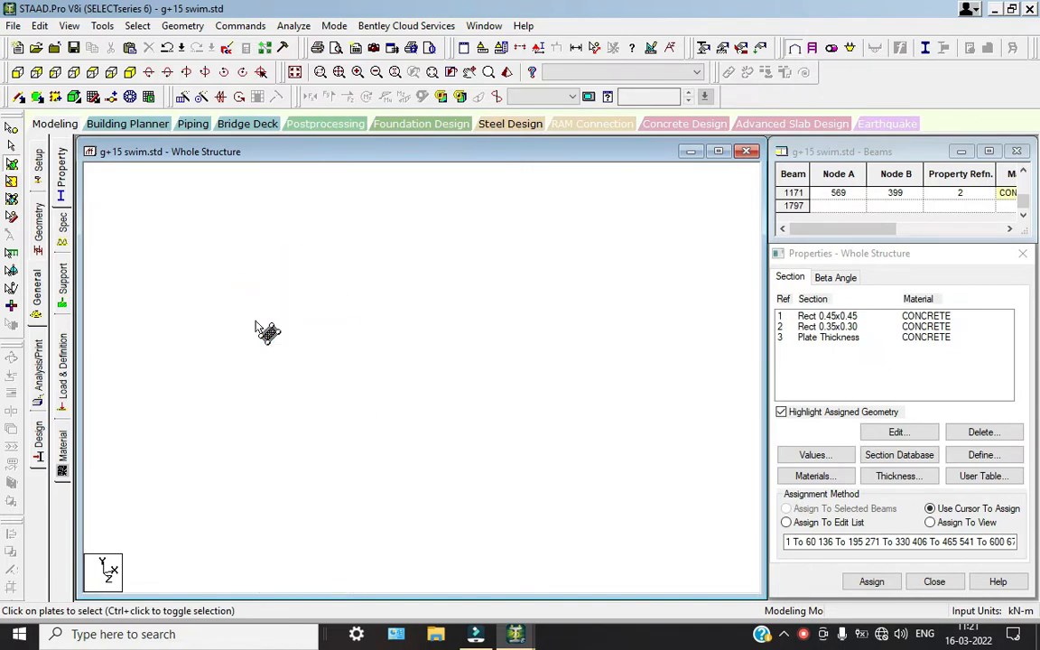
scroll(257, 322, up, 2)
middle_drag(257, 323, 301, 416)
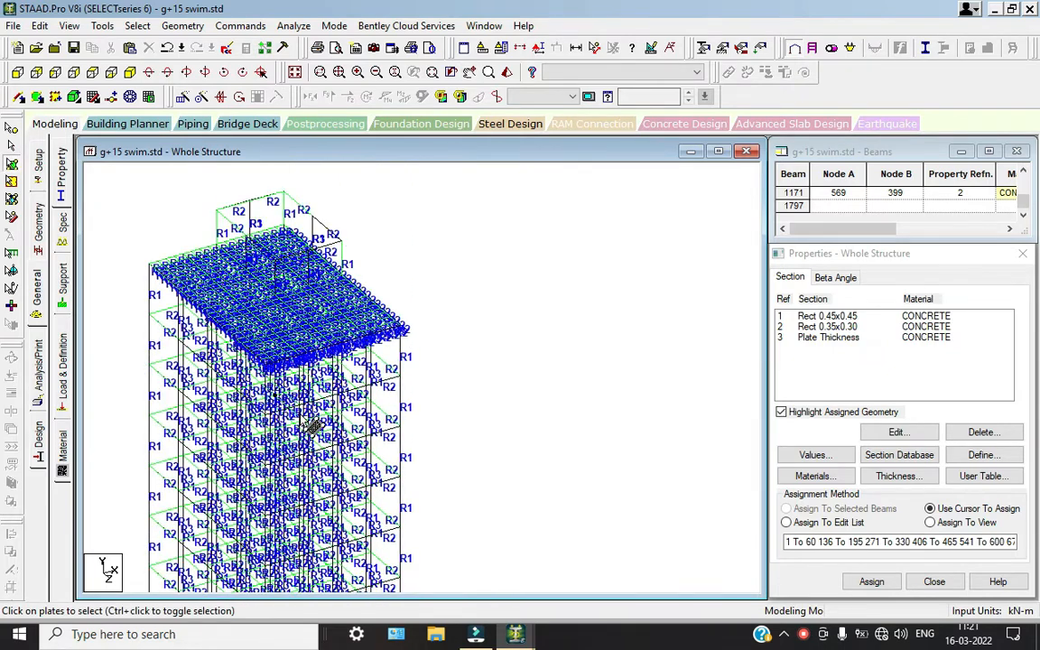
click(273, 201)
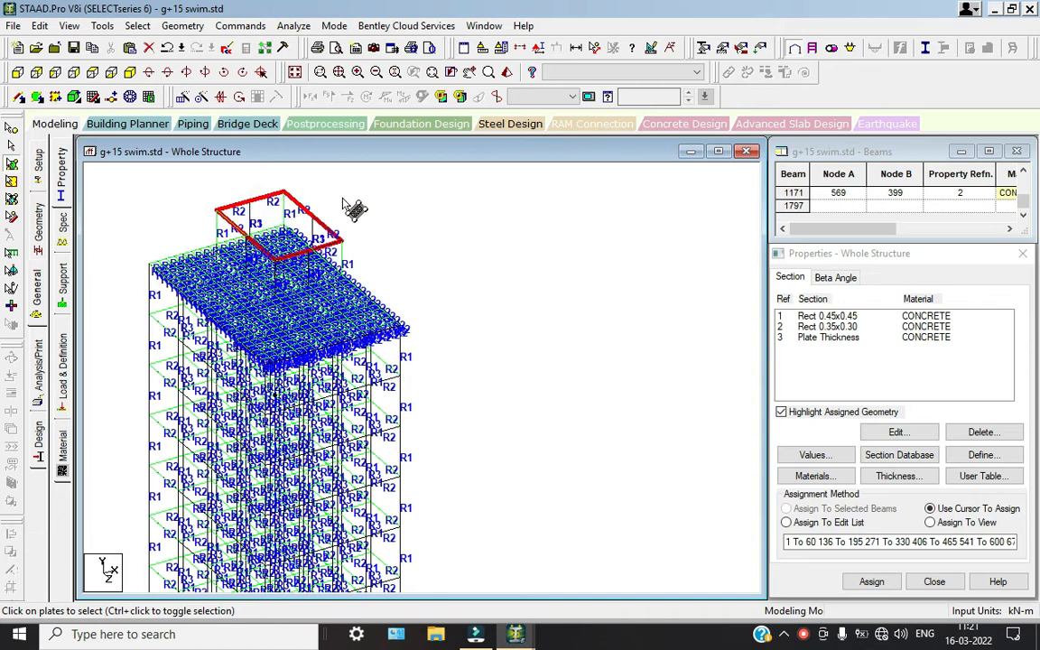
key(Delete)
key(Return)
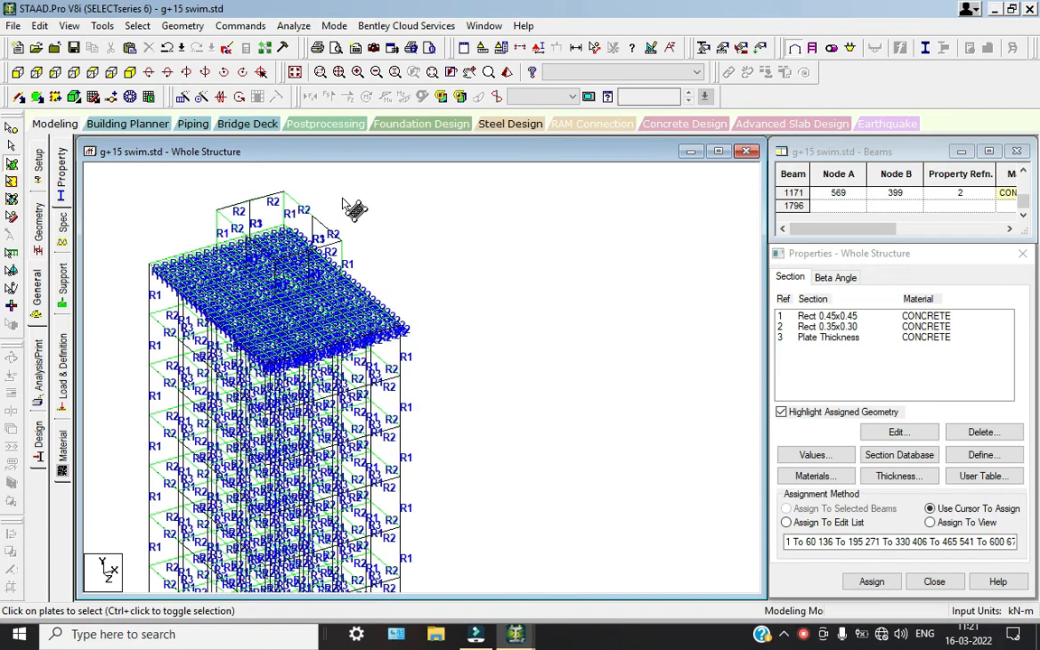
Step: Render the structure in 3D, examine the open top of the rooftop pool, and close the rendering
click(508, 72)
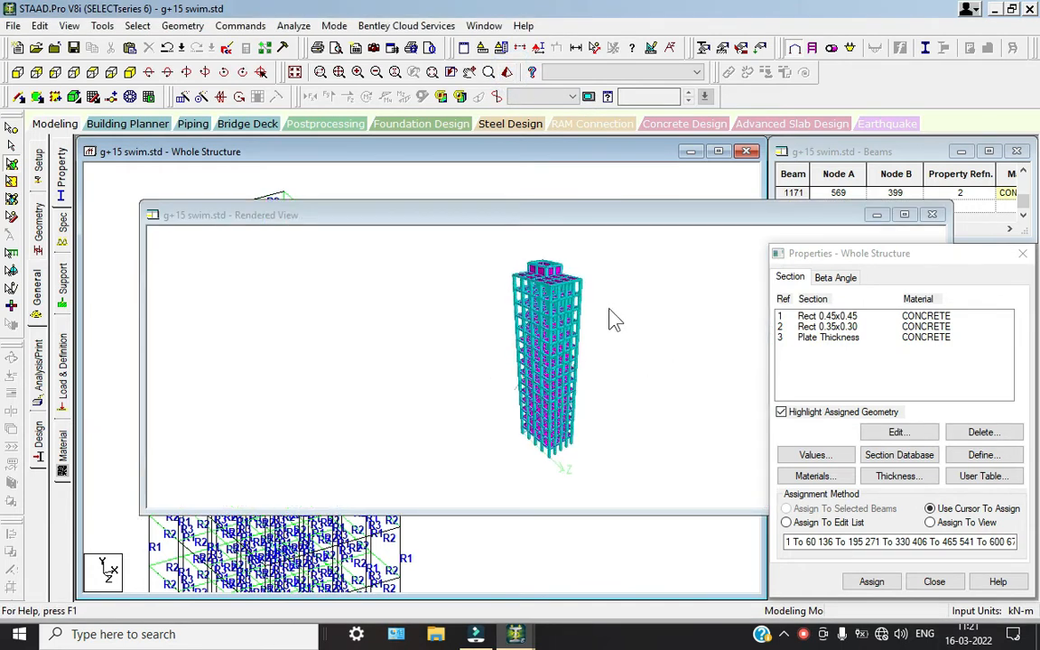
drag(611, 318, 532, 332)
scroll(533, 332, up, 1)
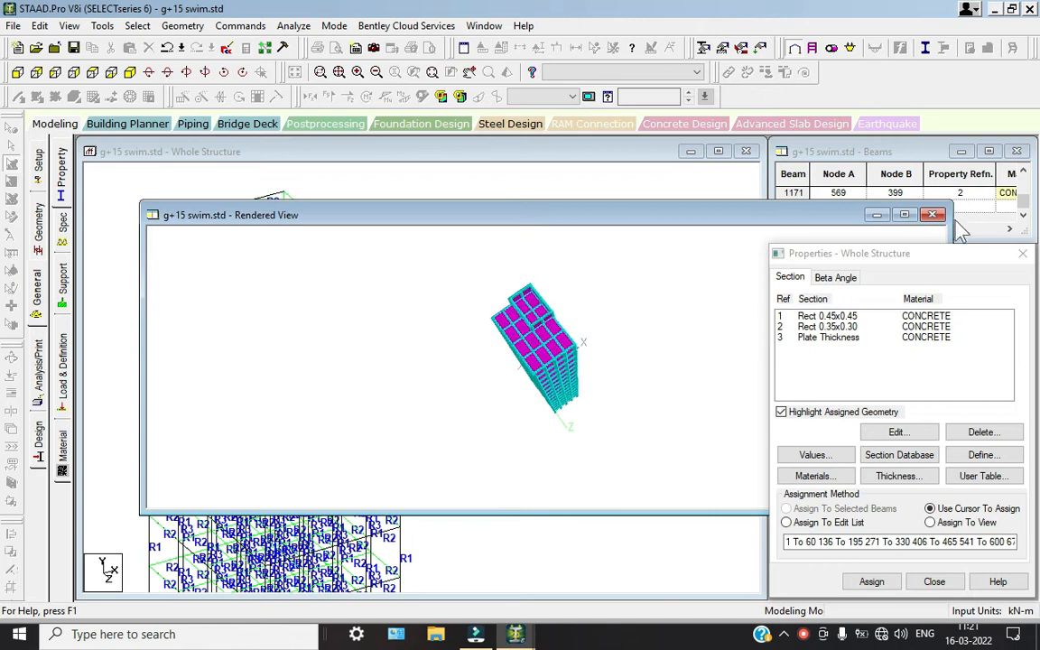
click(933, 215)
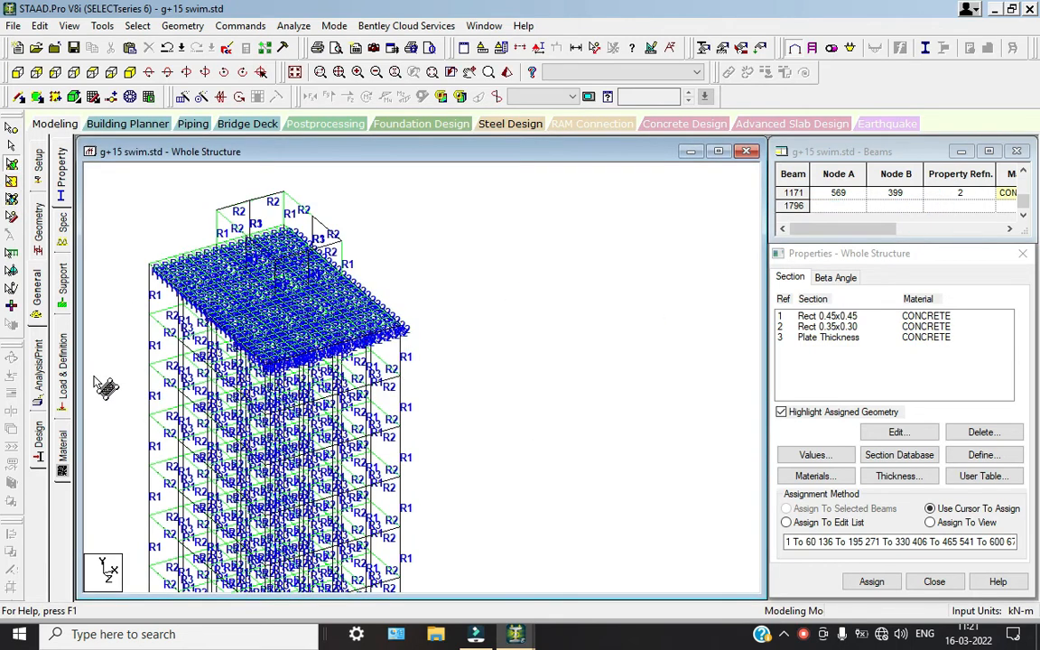
Step: Assign the CONCRETE material to the whole view, accept the auto save, and clear the selection
click(65, 456)
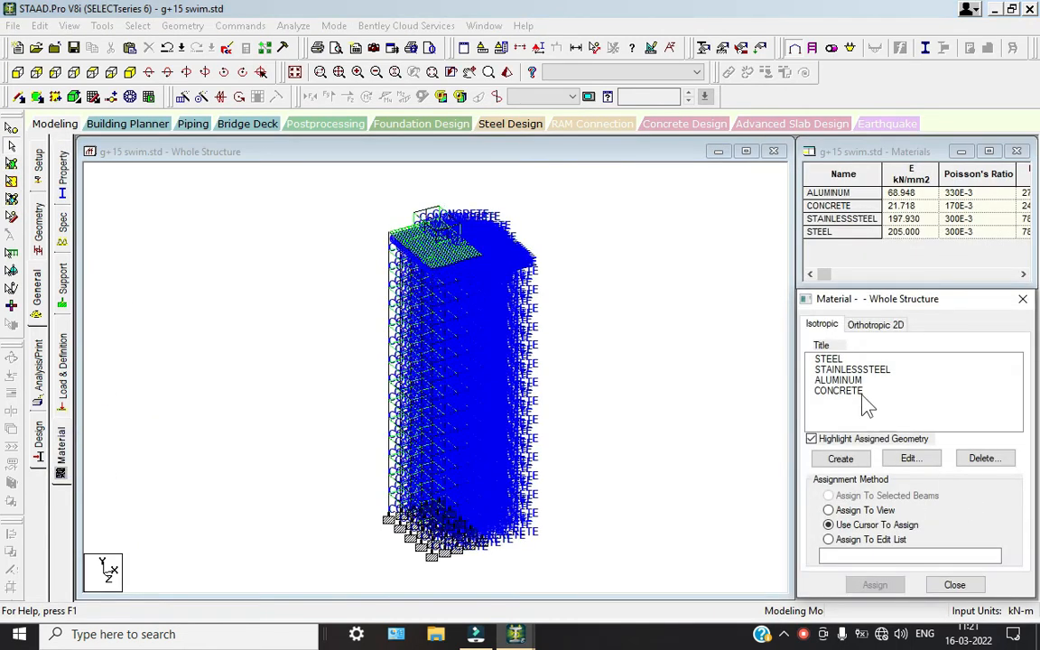
click(853, 395)
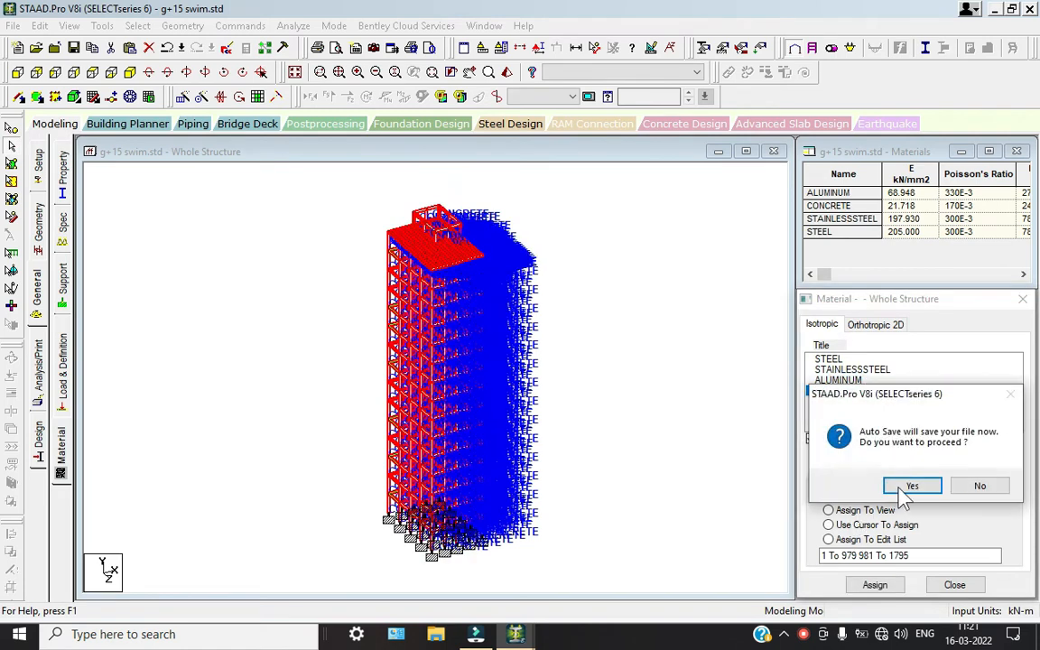
click(907, 485)
click(421, 338)
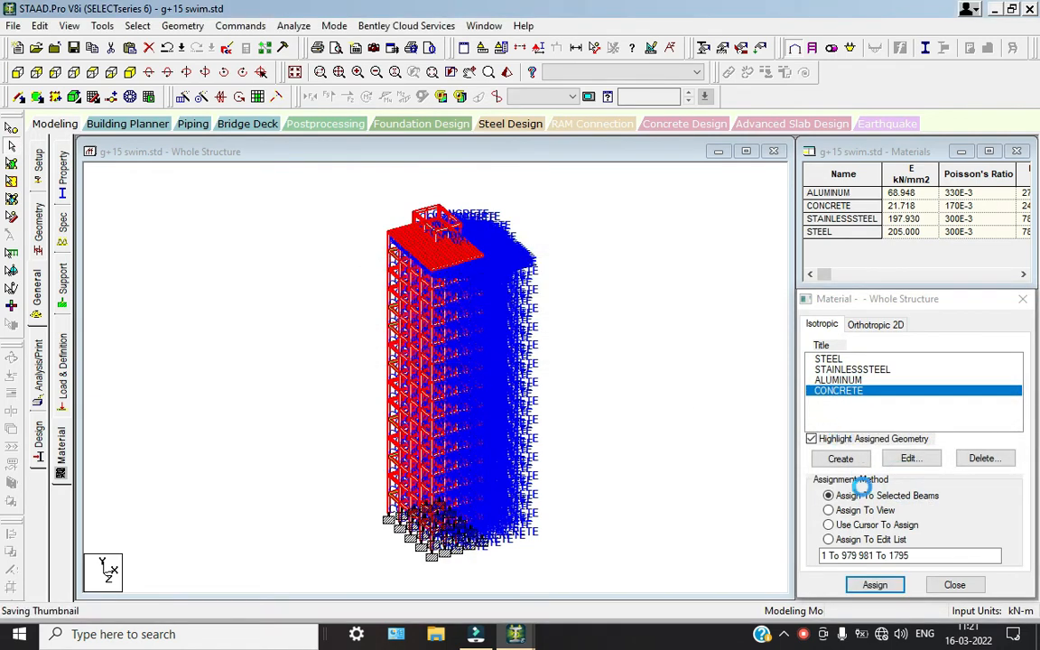
click(845, 510)
click(875, 586)
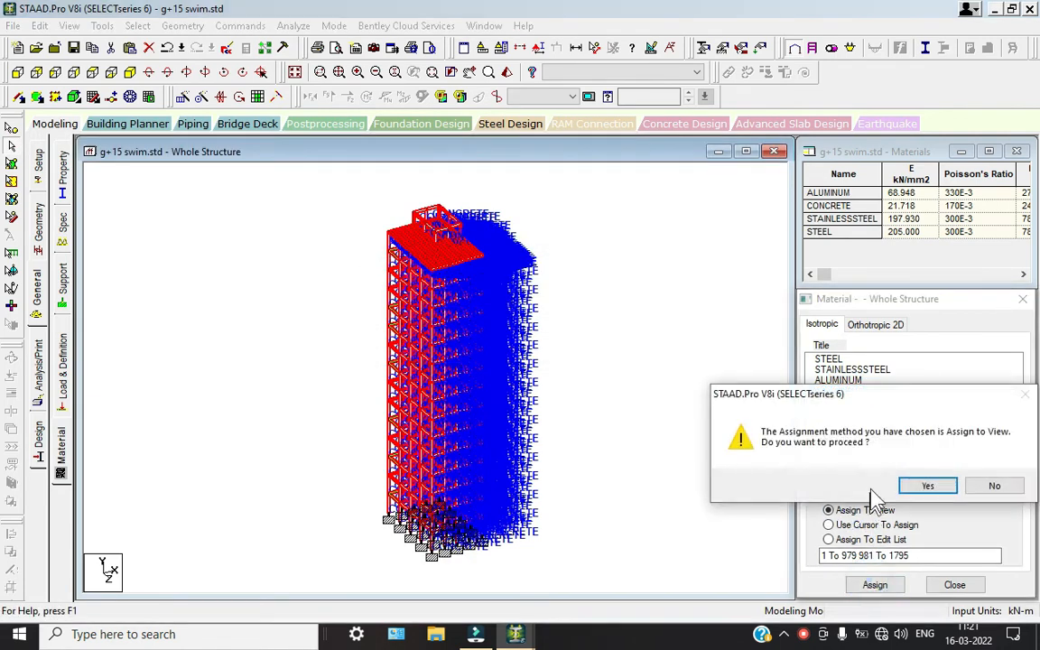
click(920, 488)
click(803, 635)
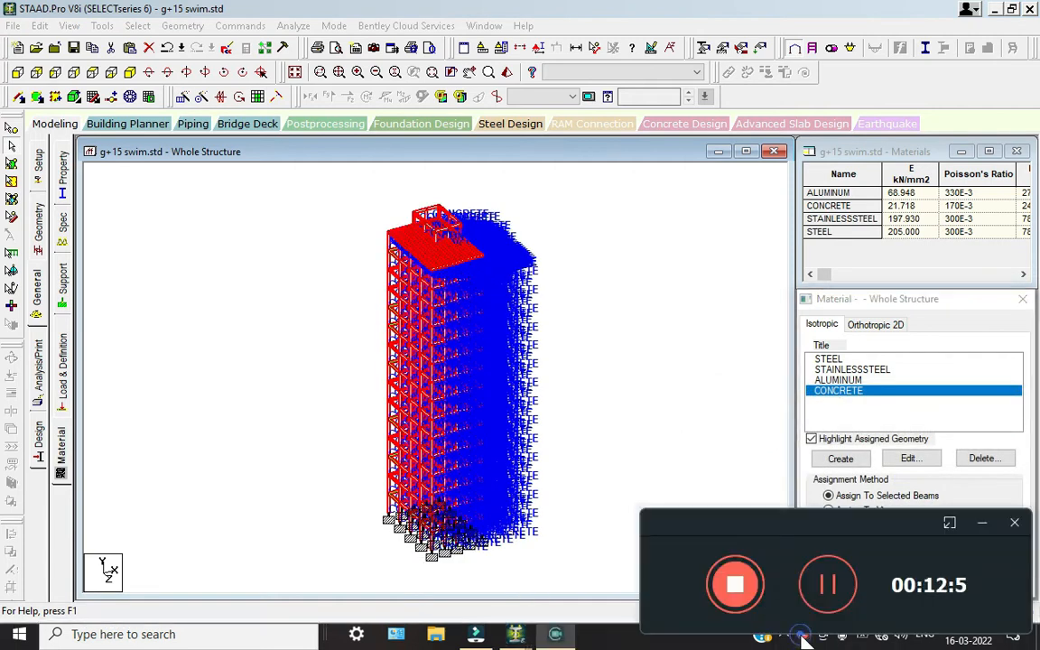
click(983, 524)
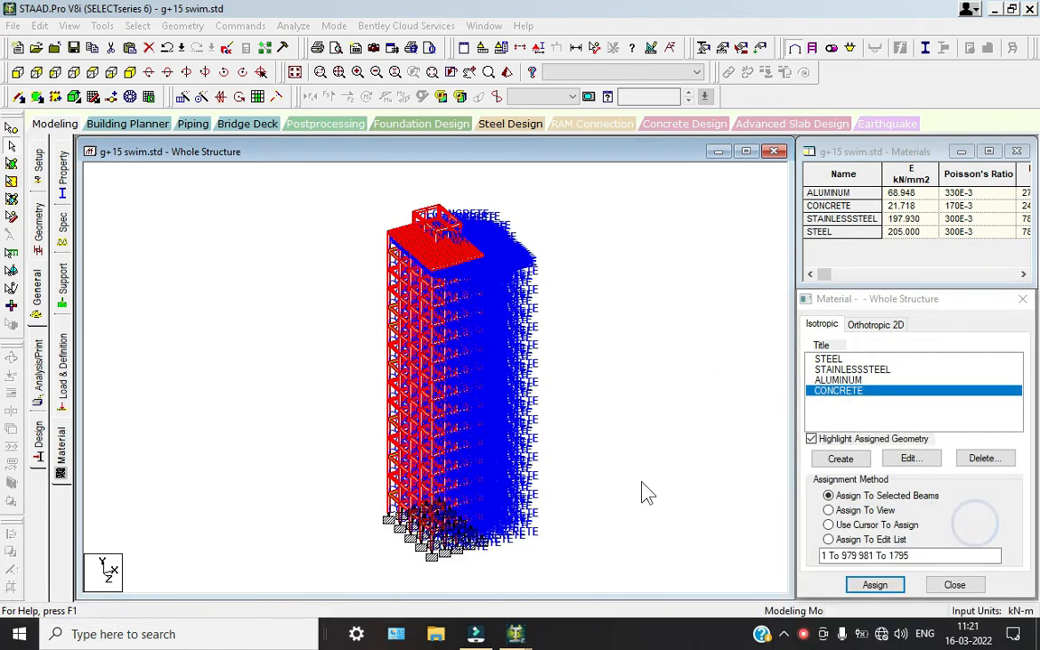
click(554, 379)
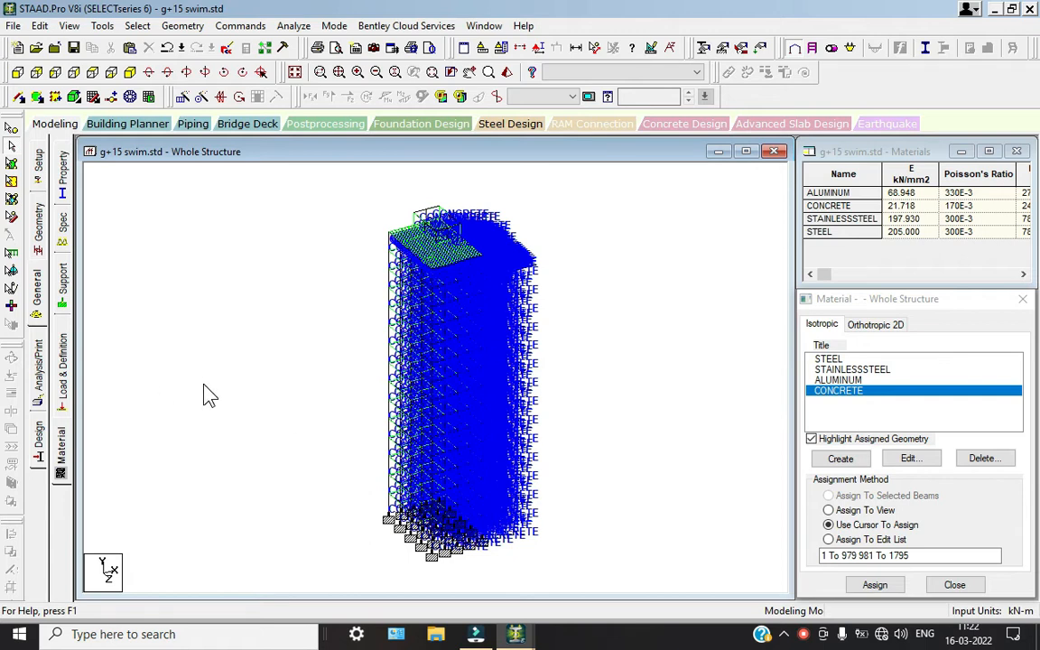
Step: Add a wind definition with type number 1 and the comment WIND 1 to the load definitions
scroll(488, 307, up, 1)
middle_drag(477, 326, 410, 342)
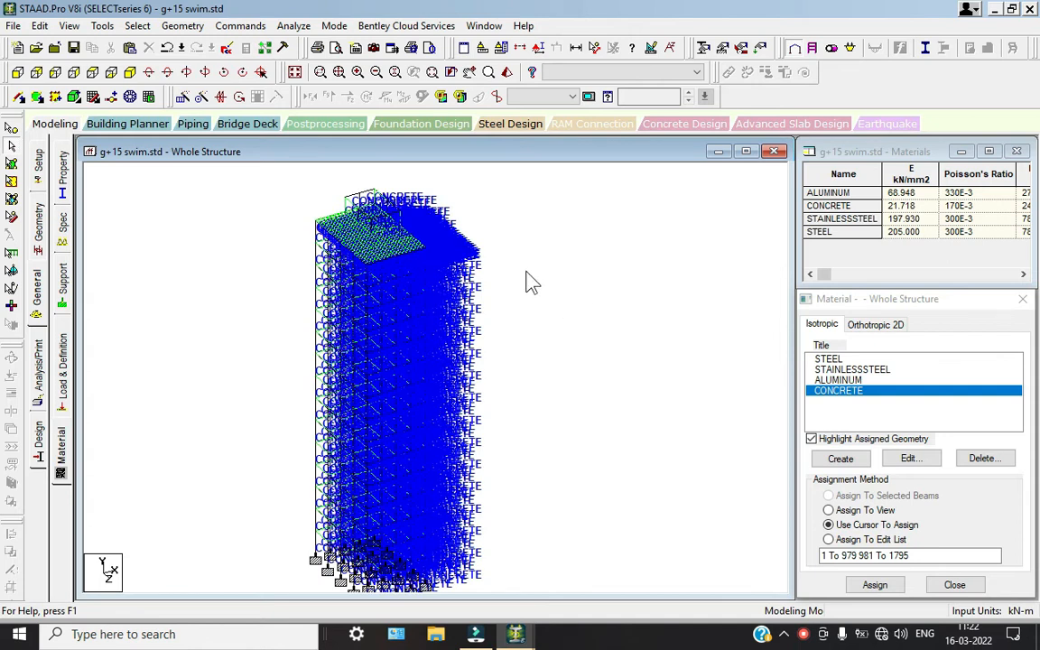
click(64, 369)
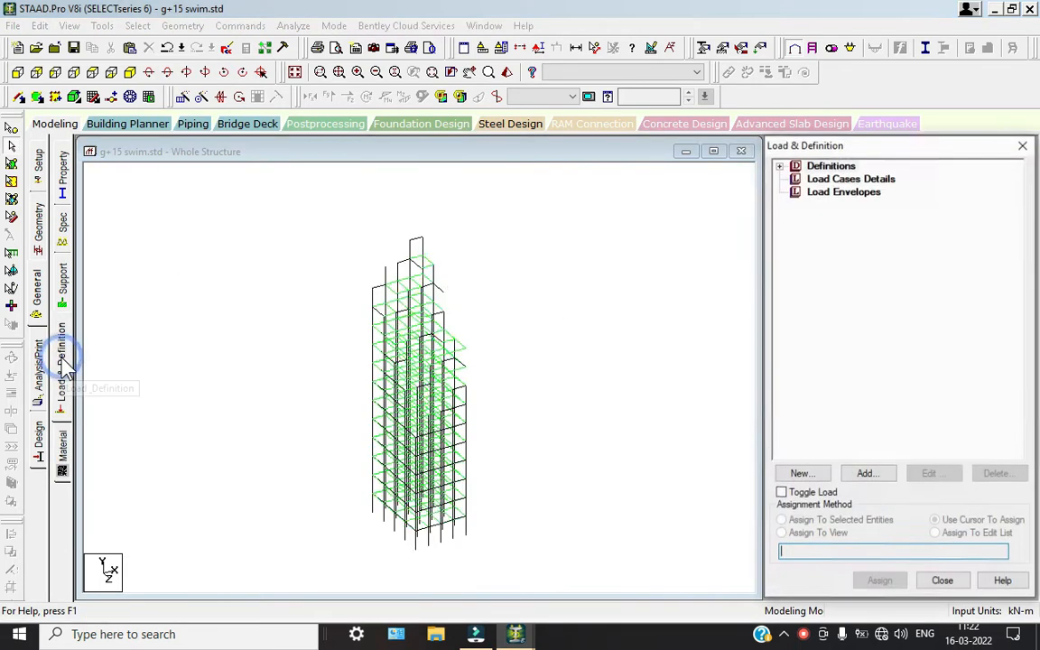
click(781, 171)
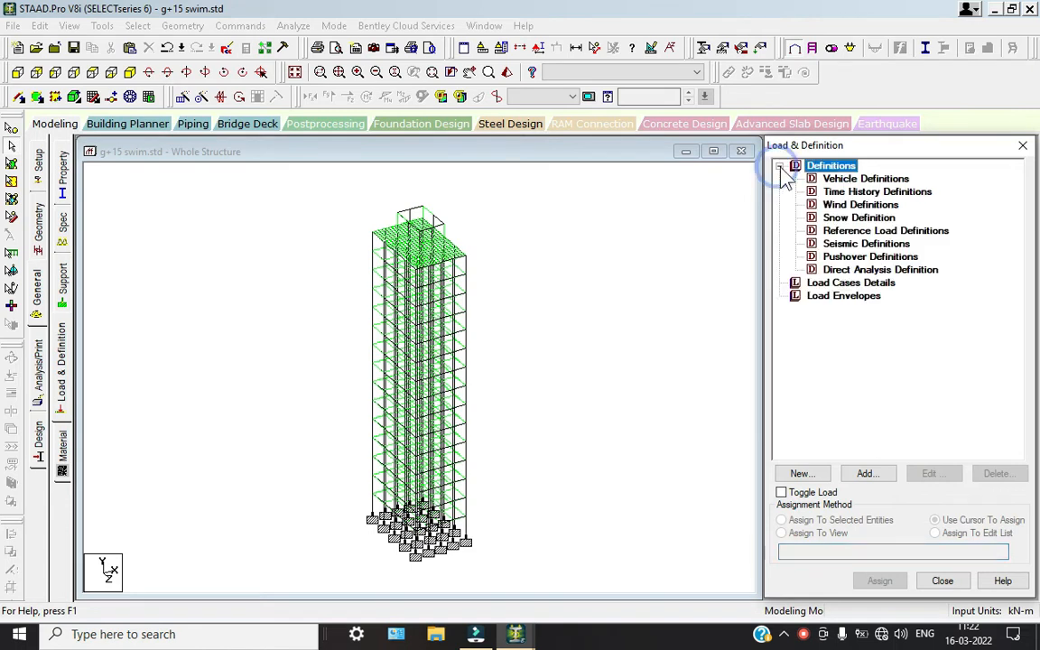
click(862, 205)
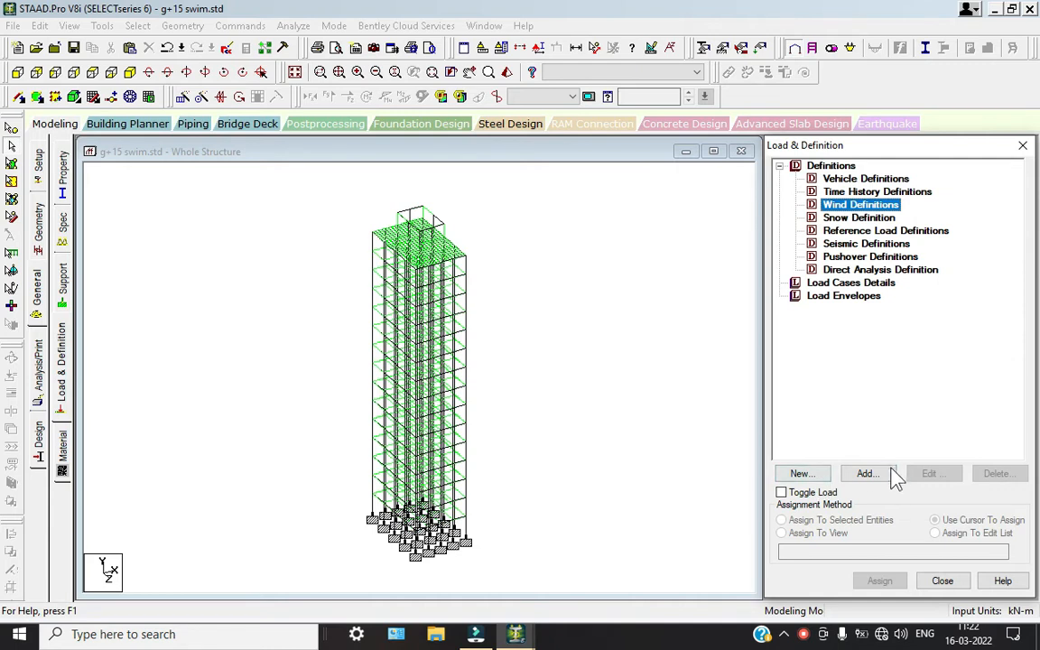
click(867, 475)
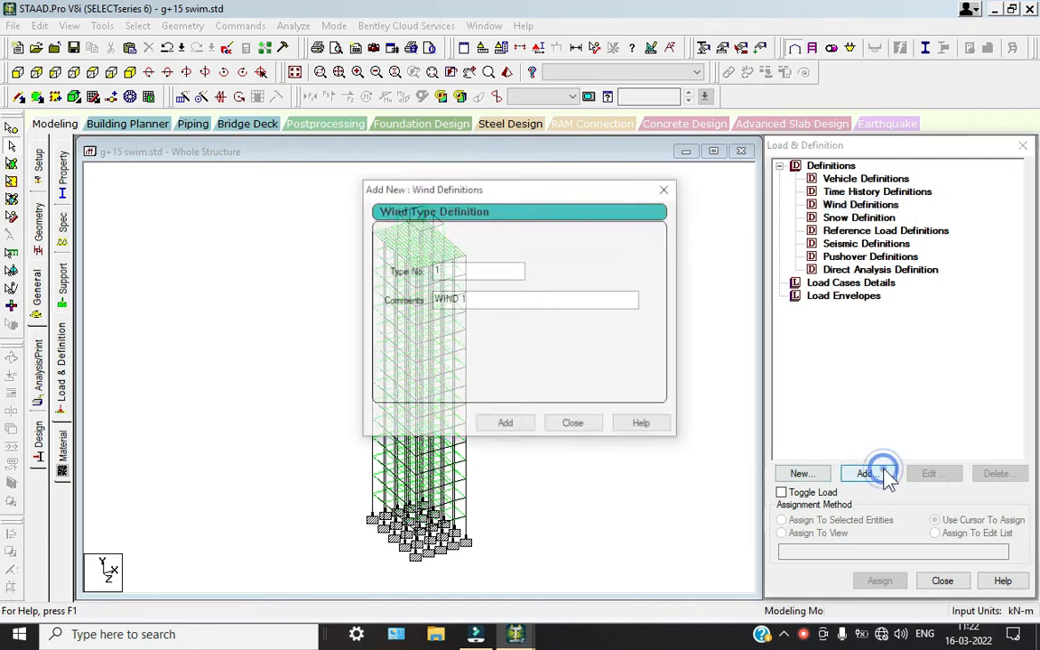
click(508, 428)
click(580, 426)
Step: Start an ASCE-7 intensity calculation for WIND 1, setting the building height to 45 m and both building lengths to metres
click(866, 218)
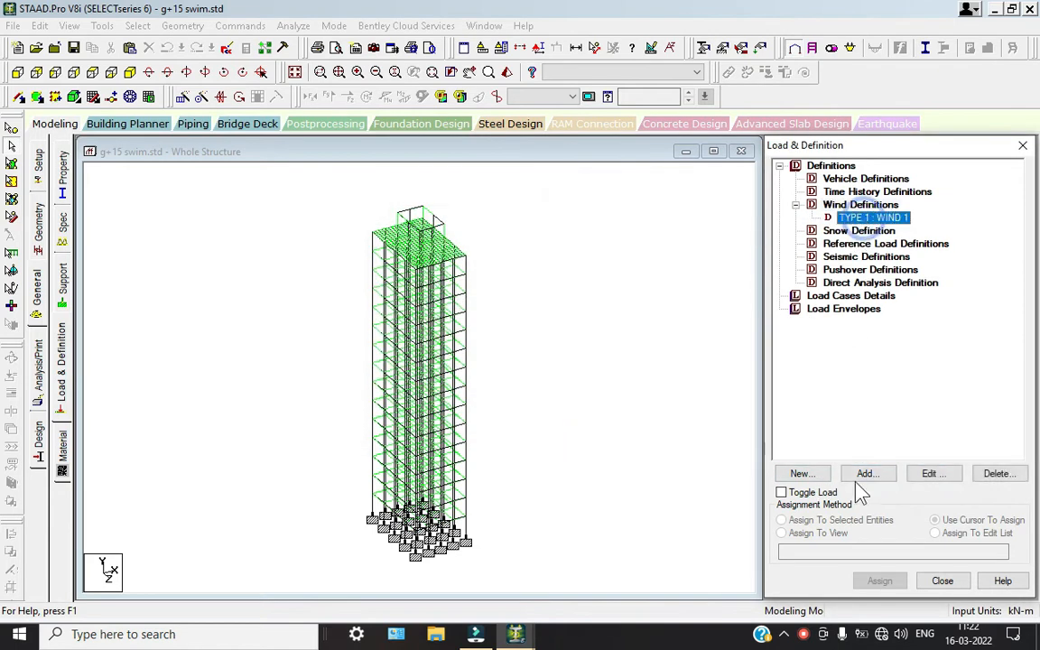
click(864, 476)
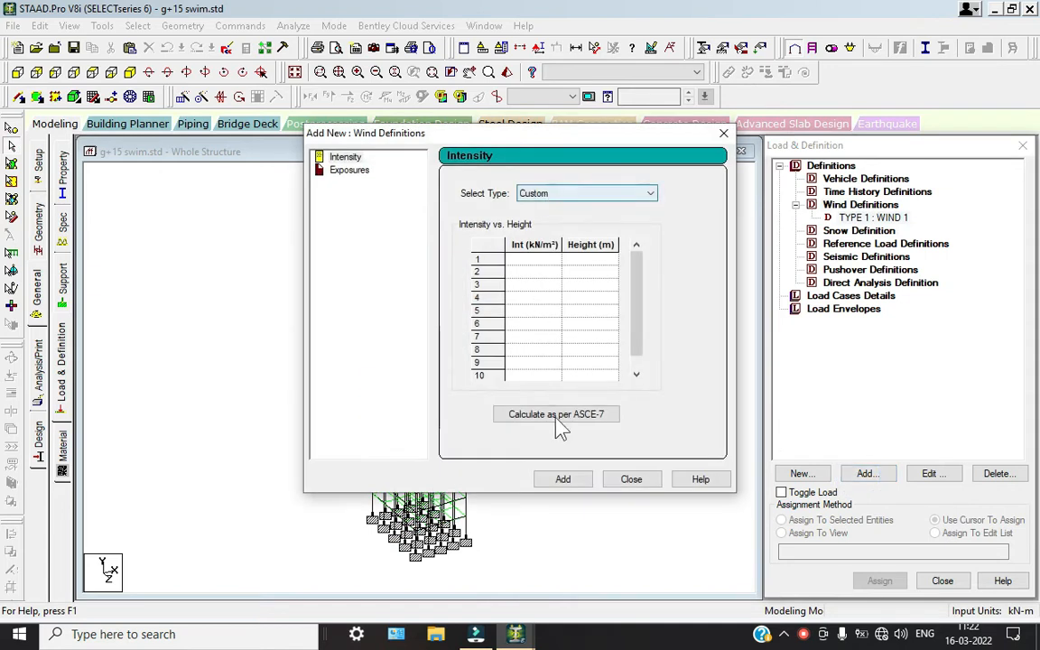
click(563, 416)
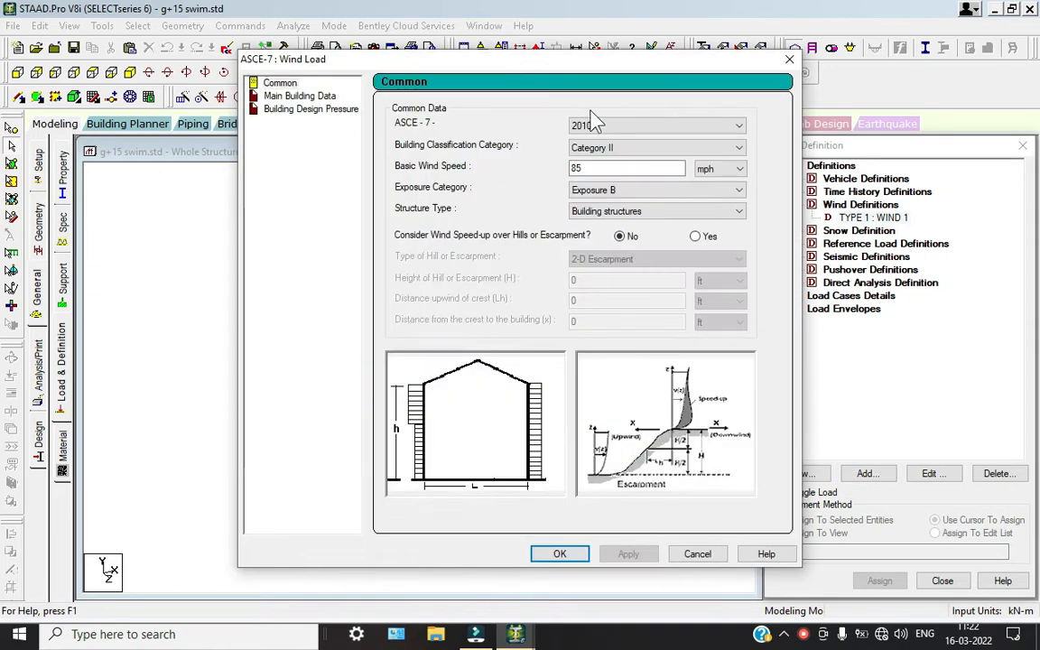
click(310, 96)
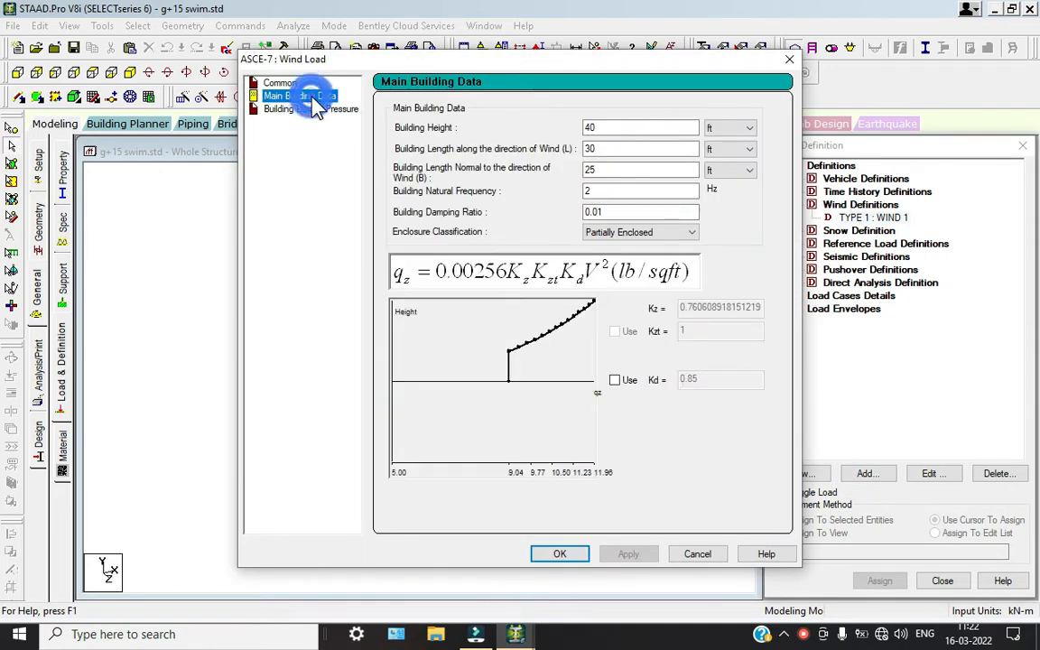
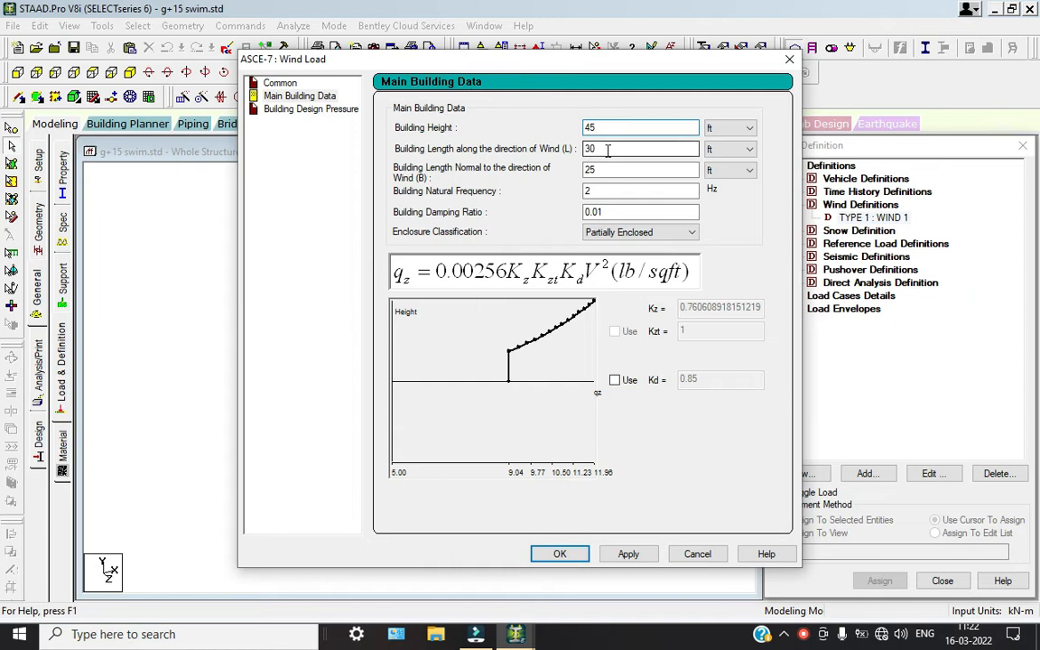
click(737, 128)
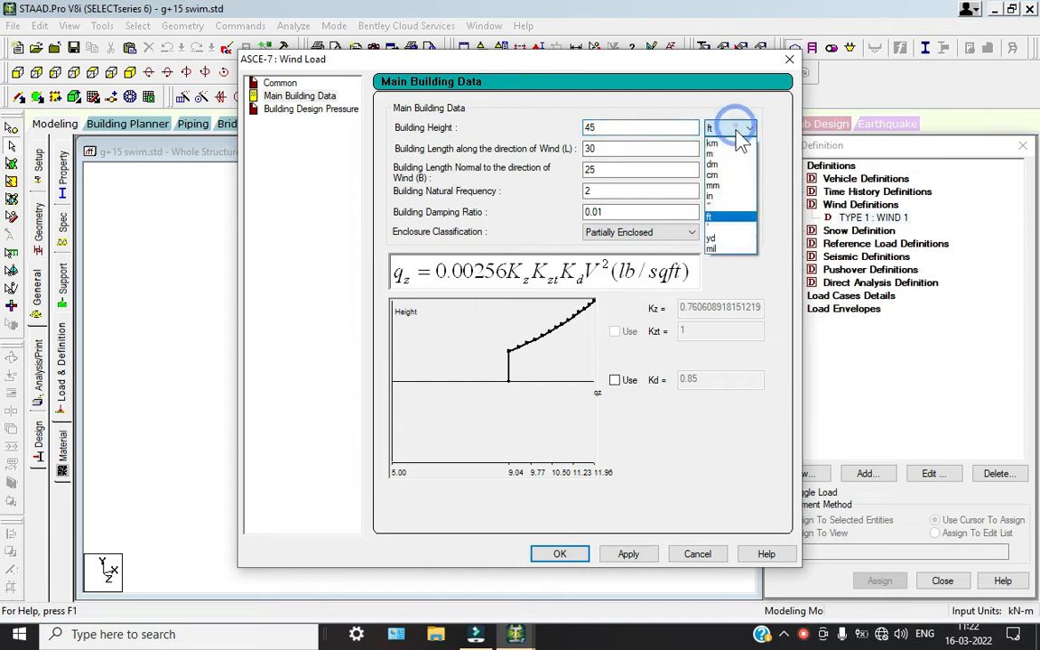
click(722, 156)
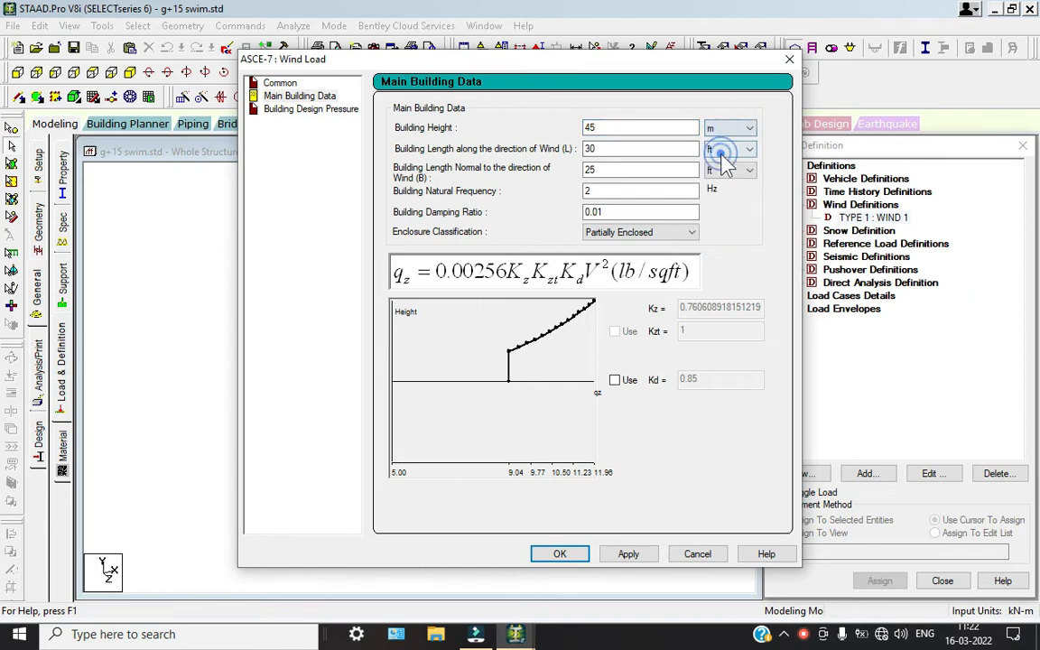
click(734, 150)
click(723, 174)
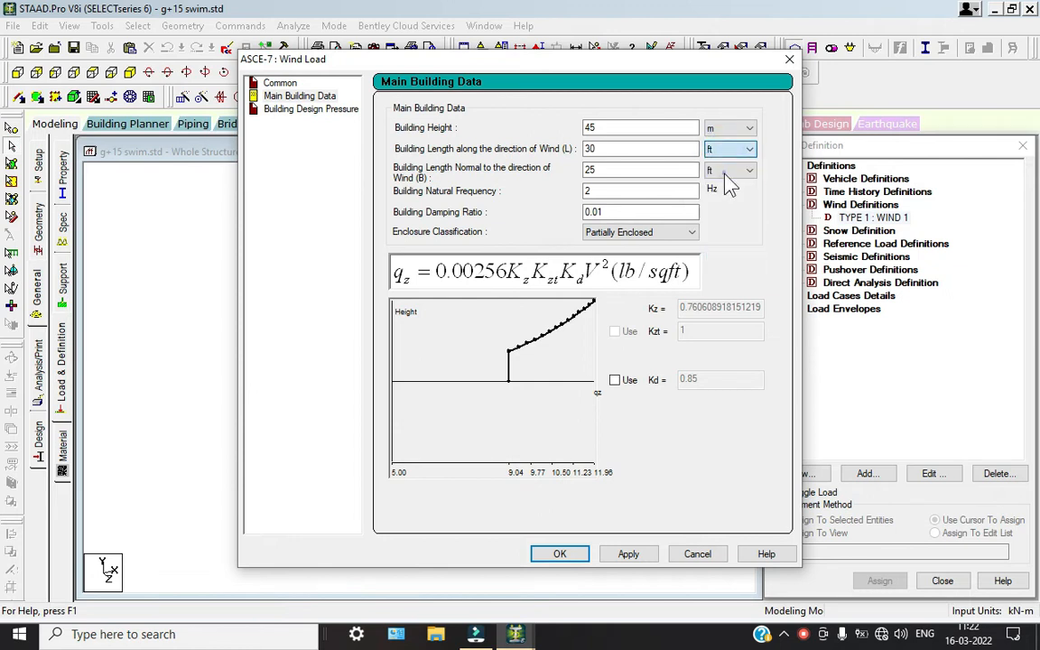
click(727, 171)
click(723, 197)
click(593, 189)
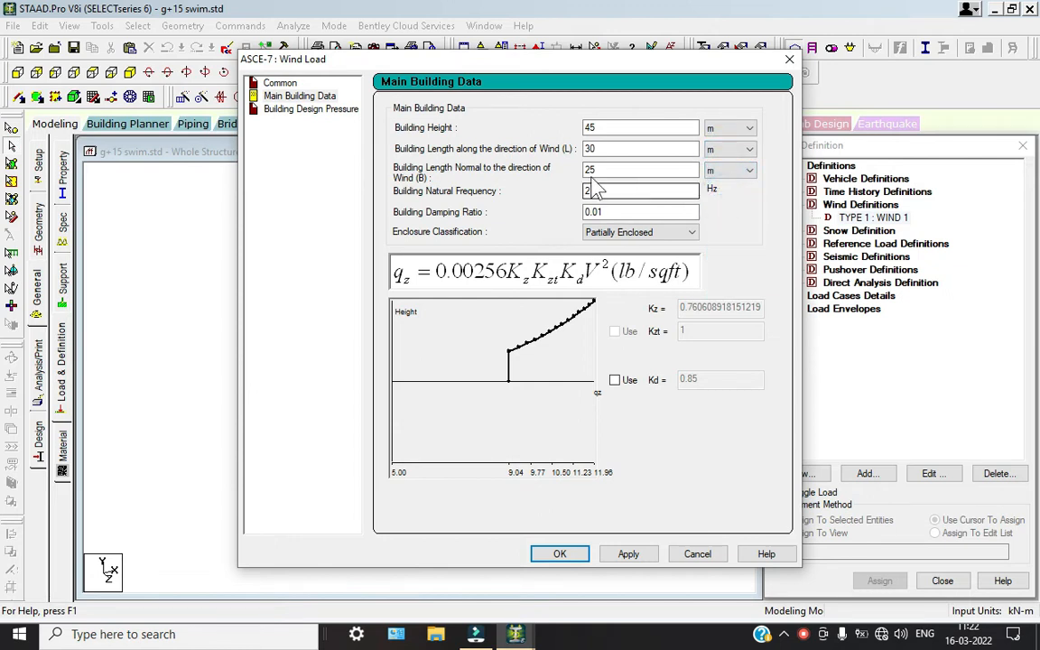
Step: Classify the building as Enclosed Building, use the Kd factor of 0.85, and add the calculated intensities to the wind definition
click(641, 232)
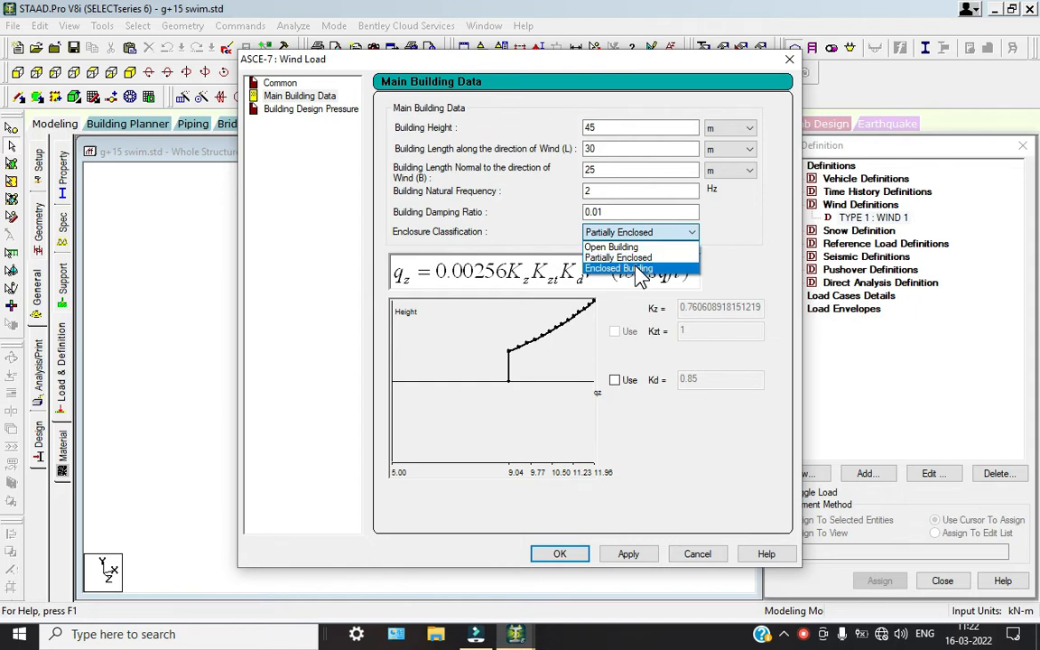
click(639, 269)
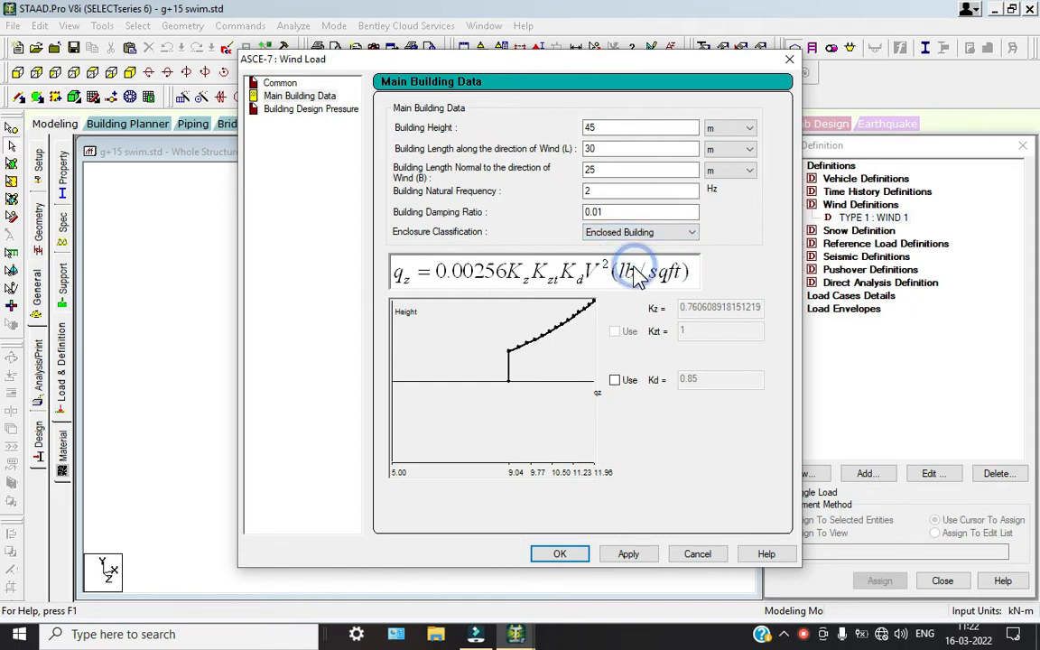
click(617, 385)
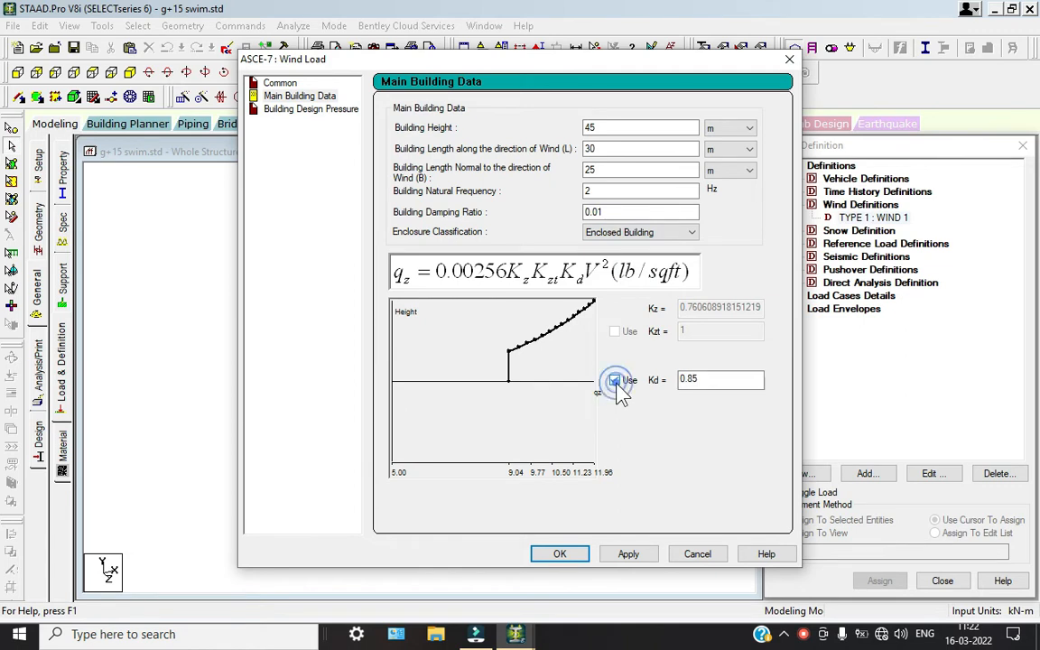
click(560, 554)
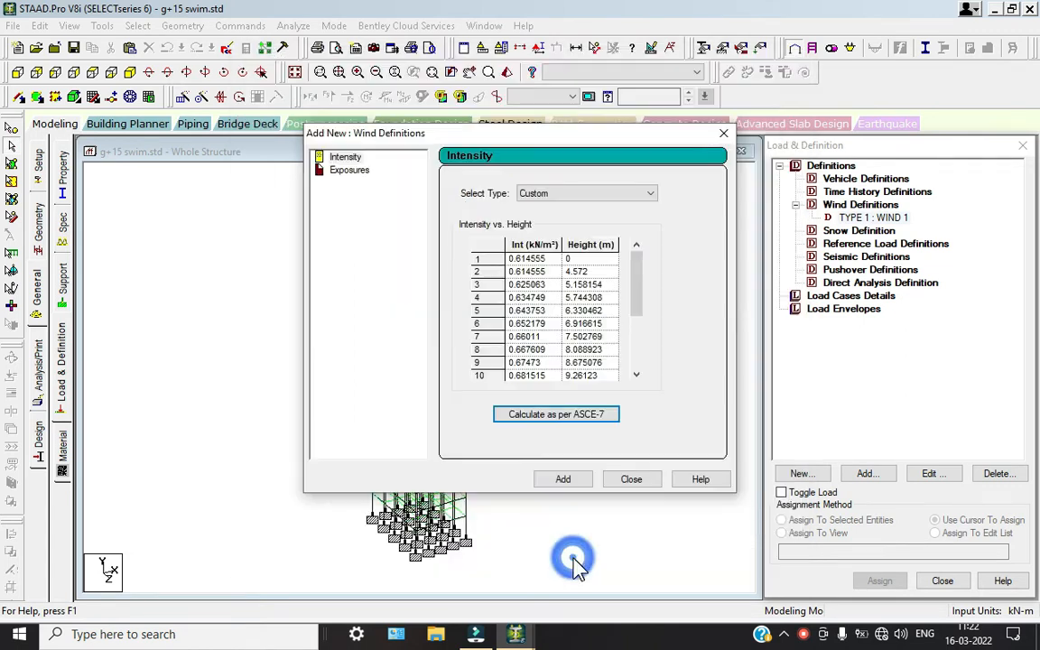
click(565, 480)
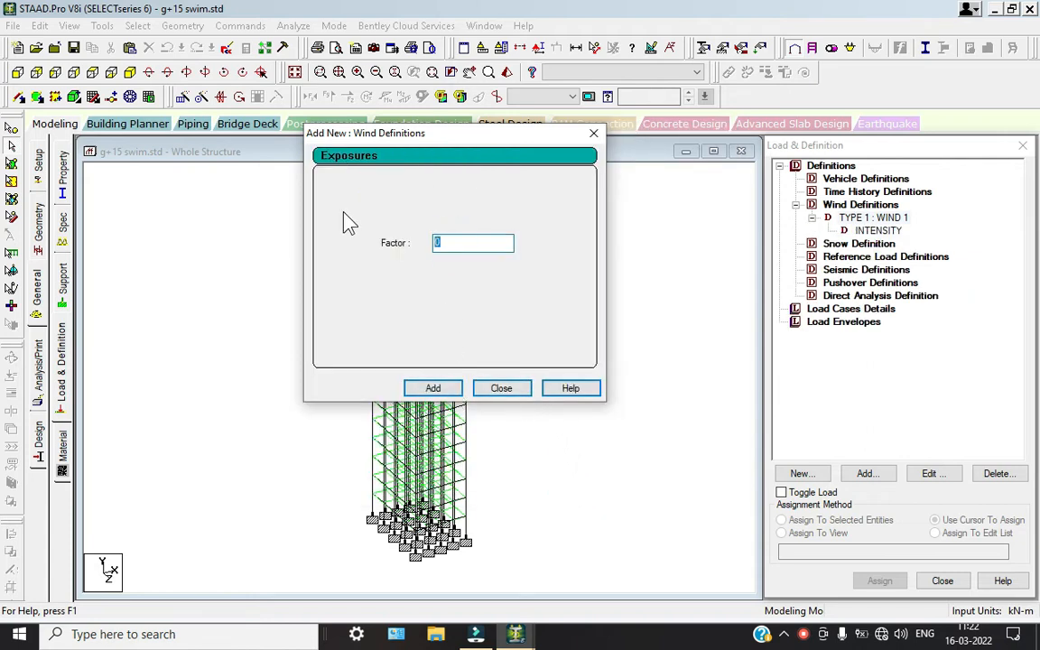
Step: Add an exposure with factor 1 to WIND 1 and assign it to the whole view
click(433, 389)
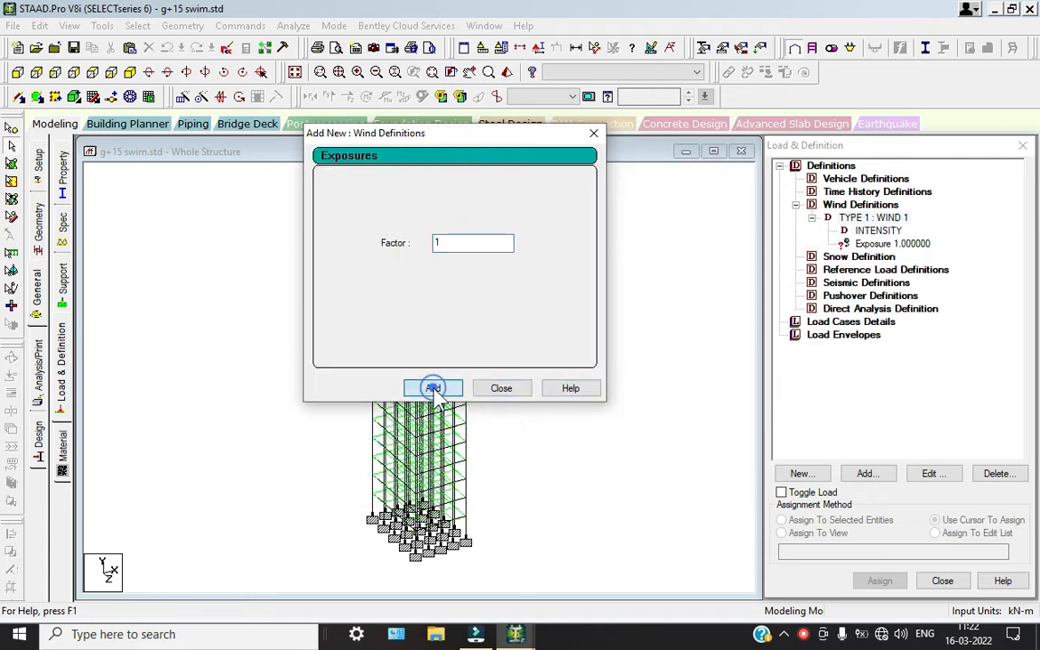
click(485, 392)
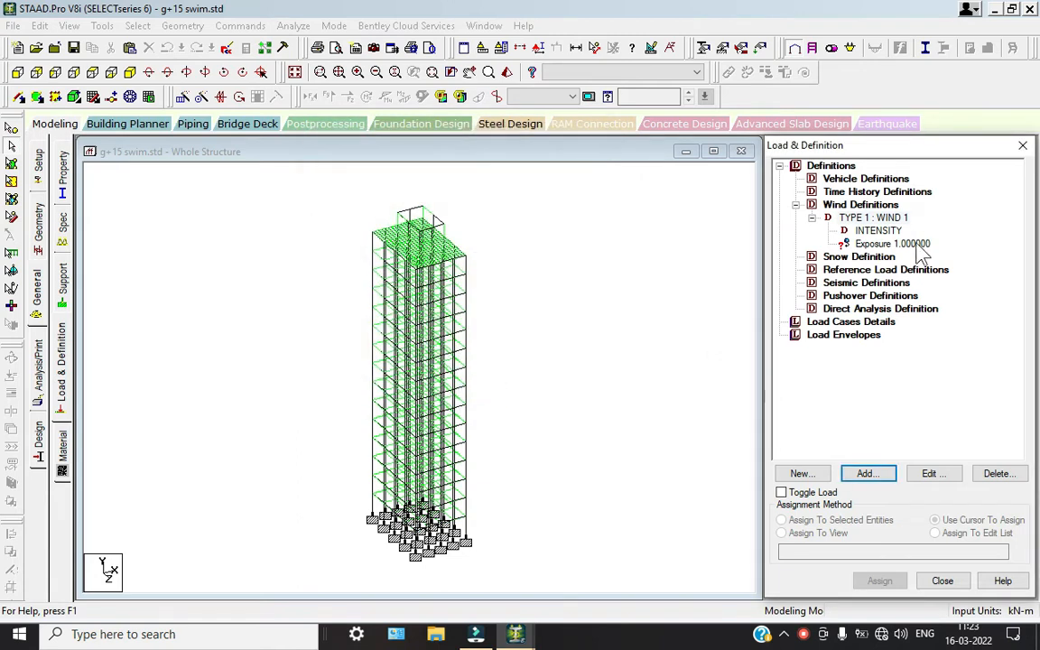
click(919, 243)
click(802, 532)
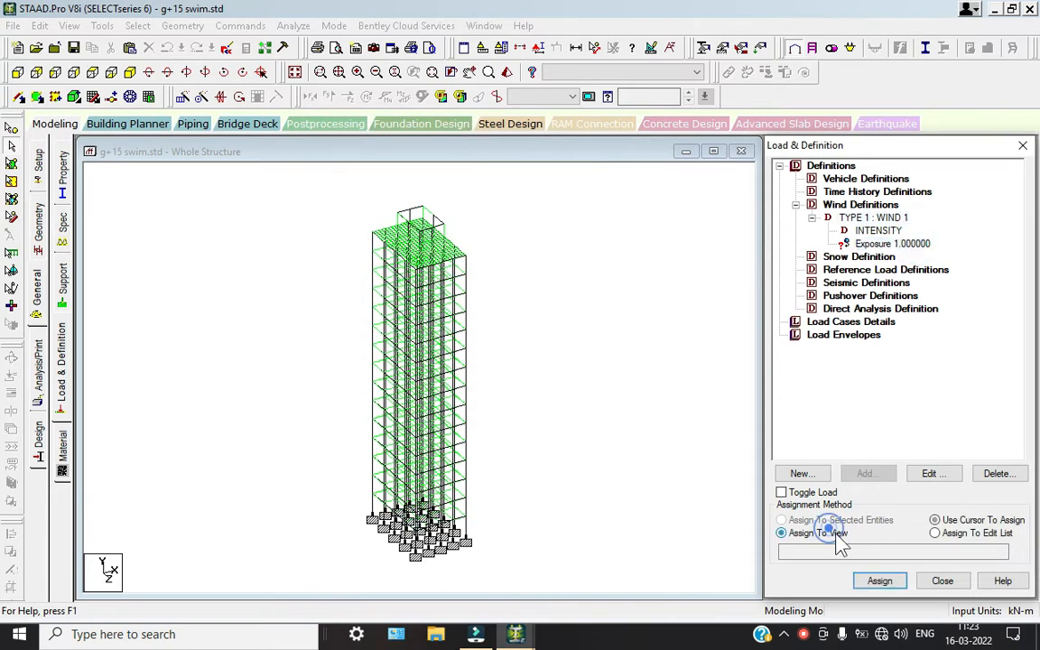
click(879, 580)
click(924, 410)
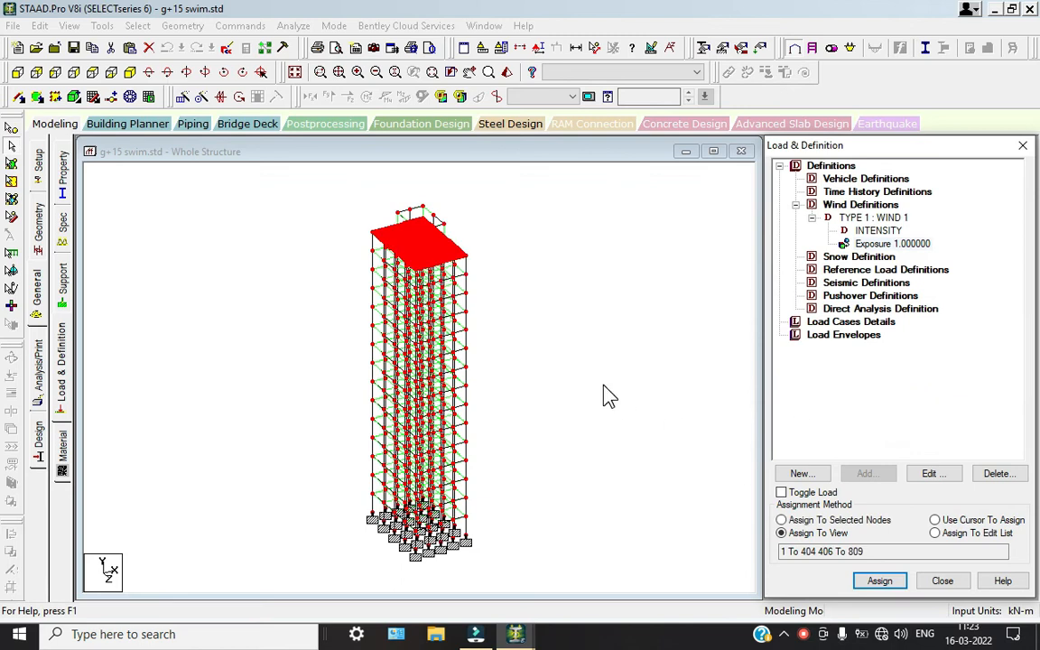
Step: Add primary load case 1 with loading type Dead and the title DL
click(840, 335)
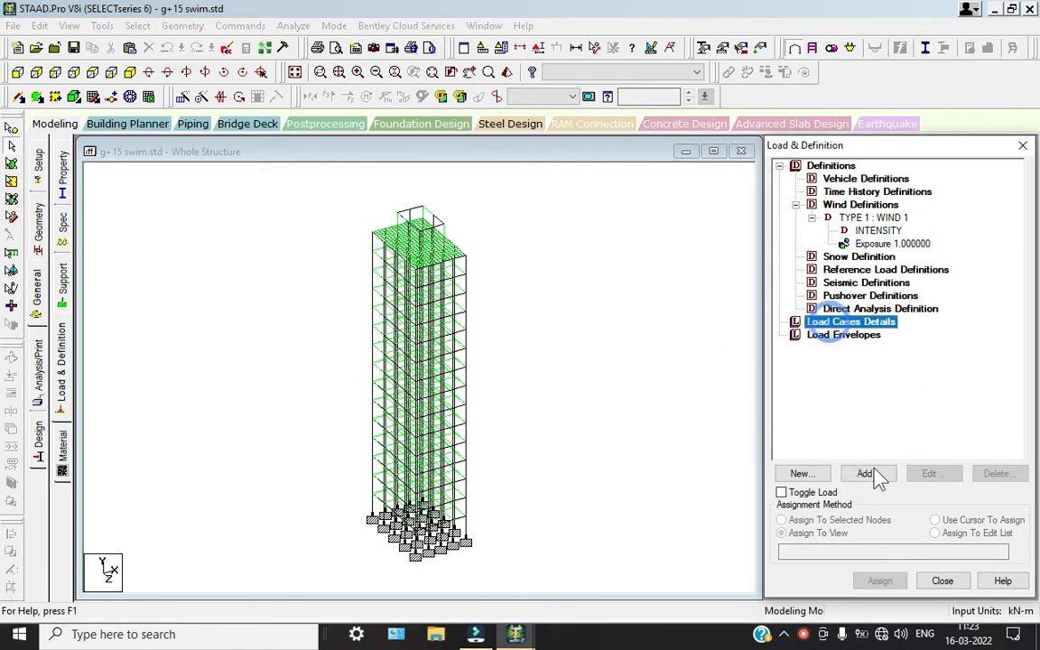
click(870, 475)
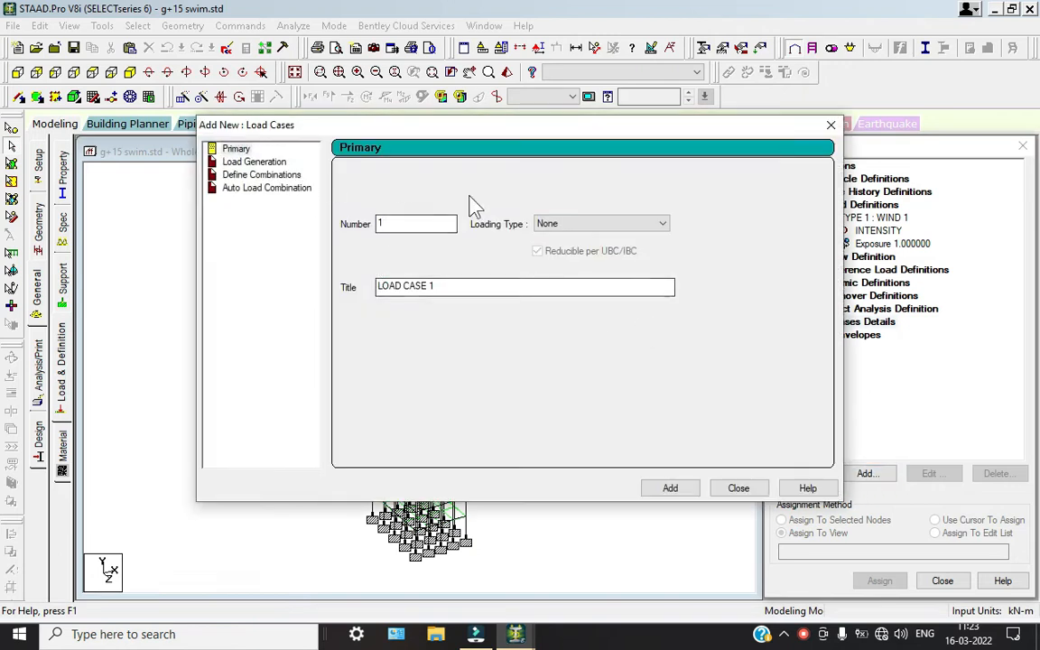
click(564, 224)
click(557, 239)
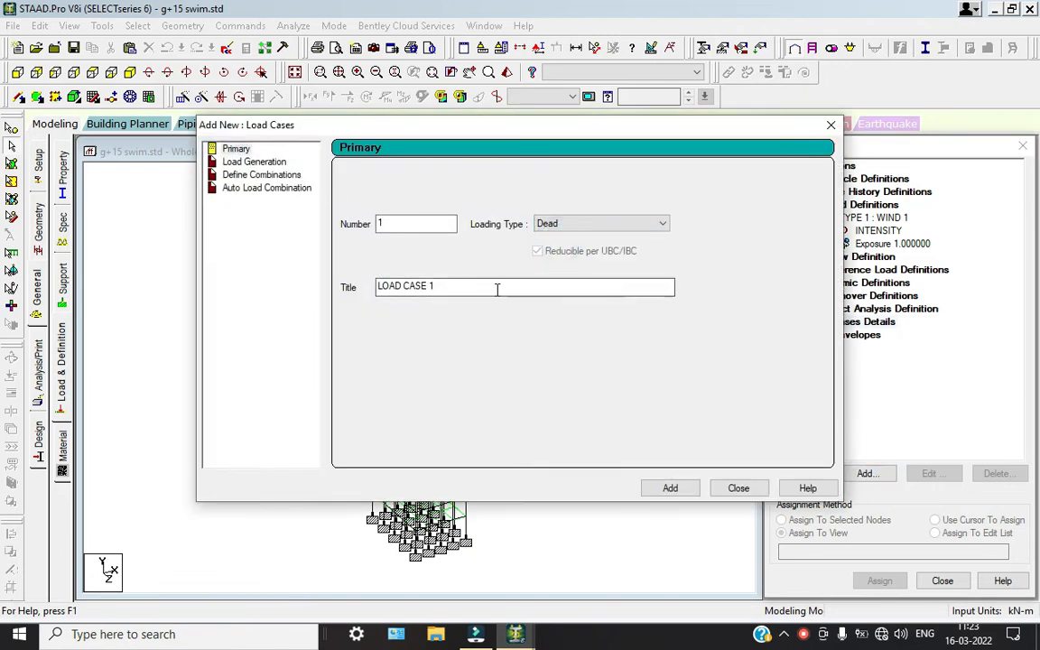
triple_click(496, 286)
text(dl)
key(BackSpace)
key(BackSpace)
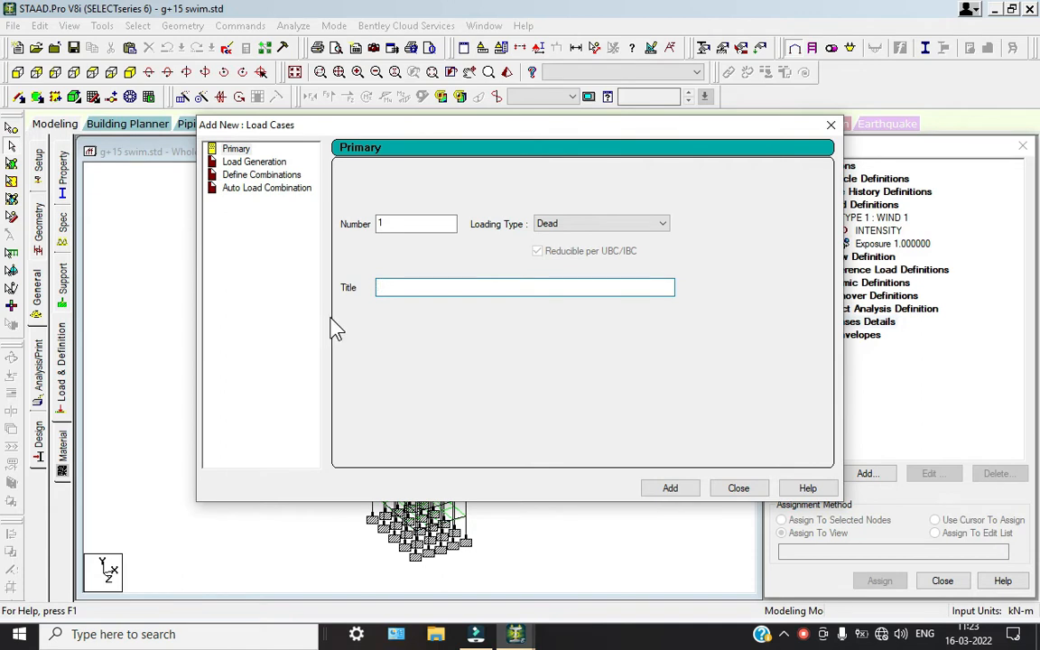
key(Return)
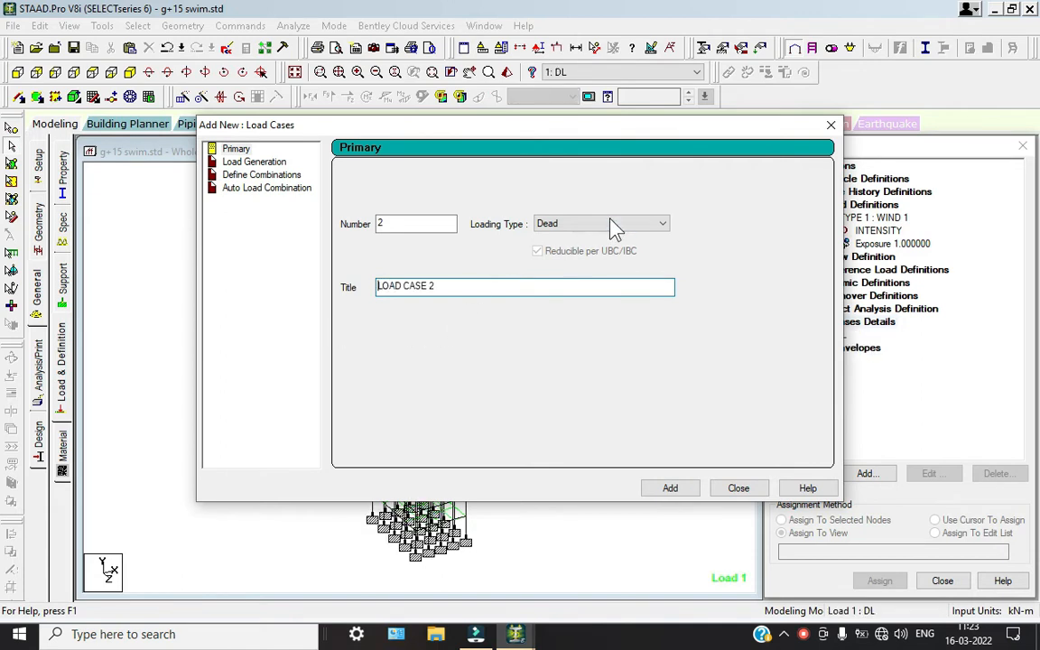
Step: Add primary load case 2 with loading type Live and the title LL
click(611, 223)
click(572, 246)
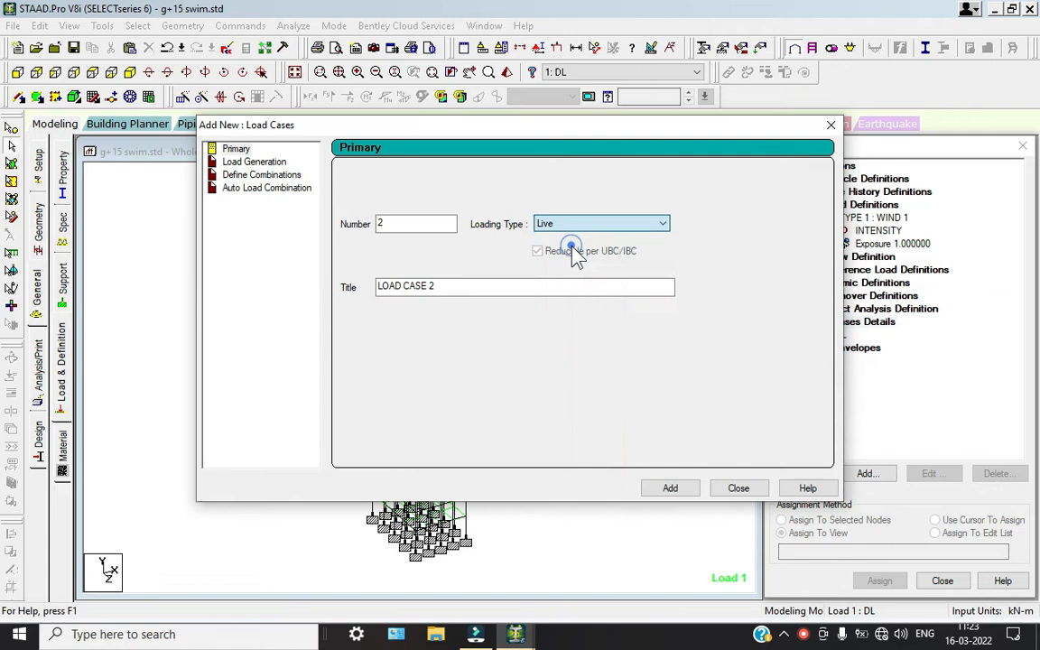
triple_click(467, 288)
text(LL)
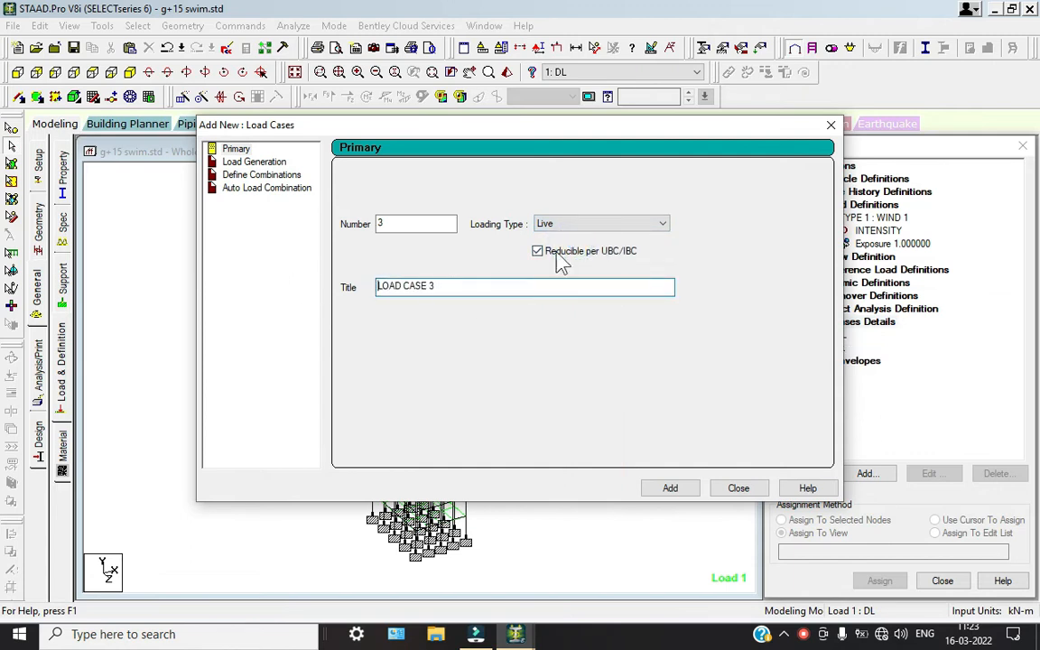
Step: Add primary load case 3 with loading type Wind and the title W X
click(599, 223)
click(573, 266)
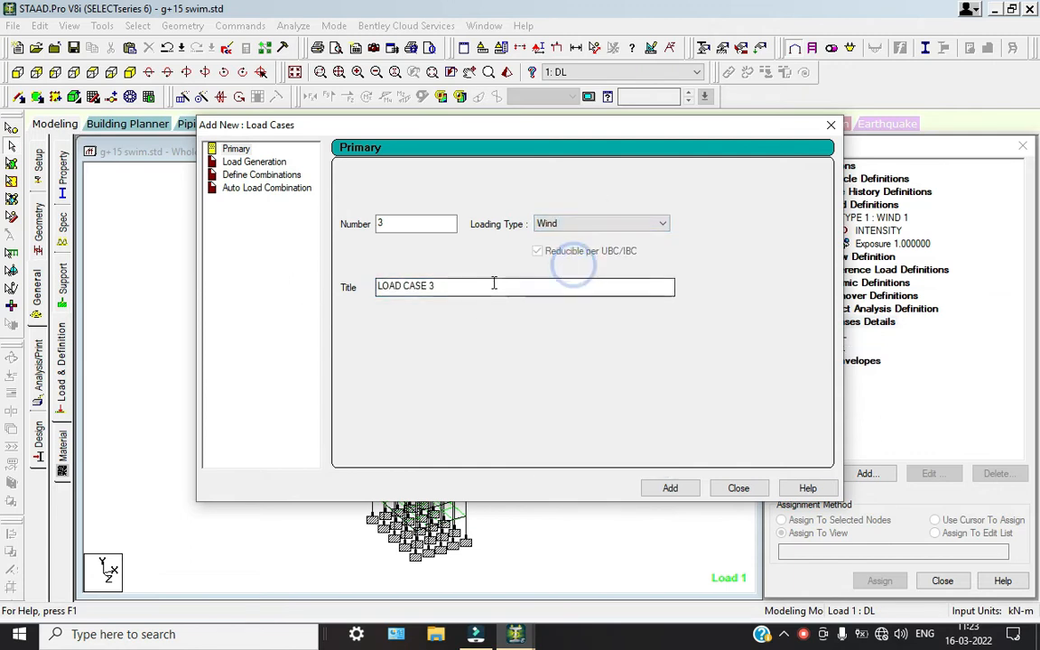
triple_click(494, 285)
text(W )
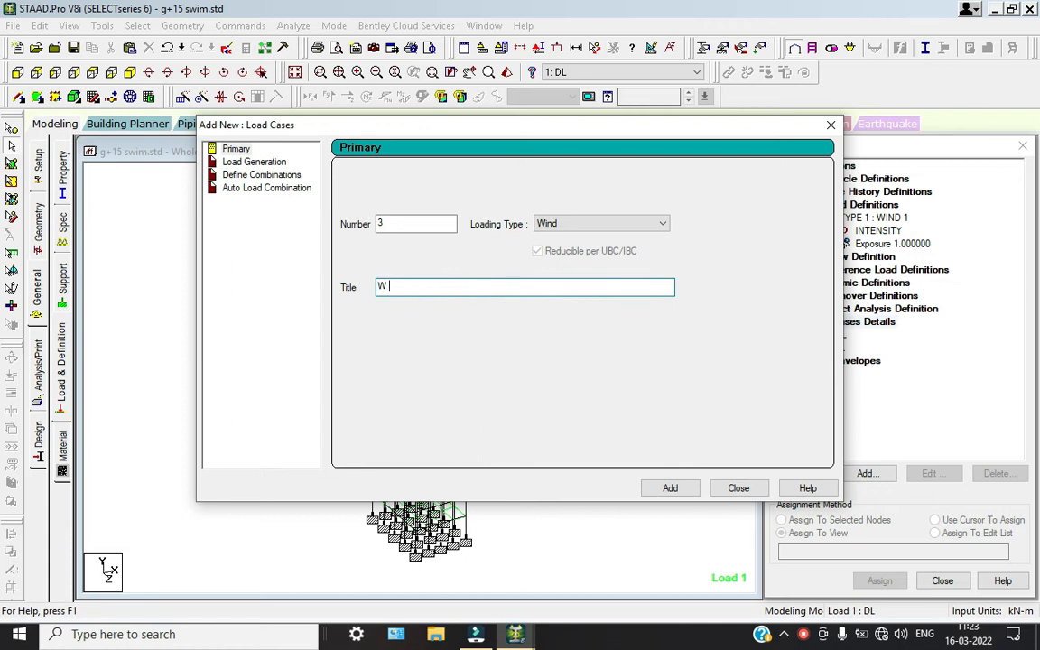
text(X)
key(Return)
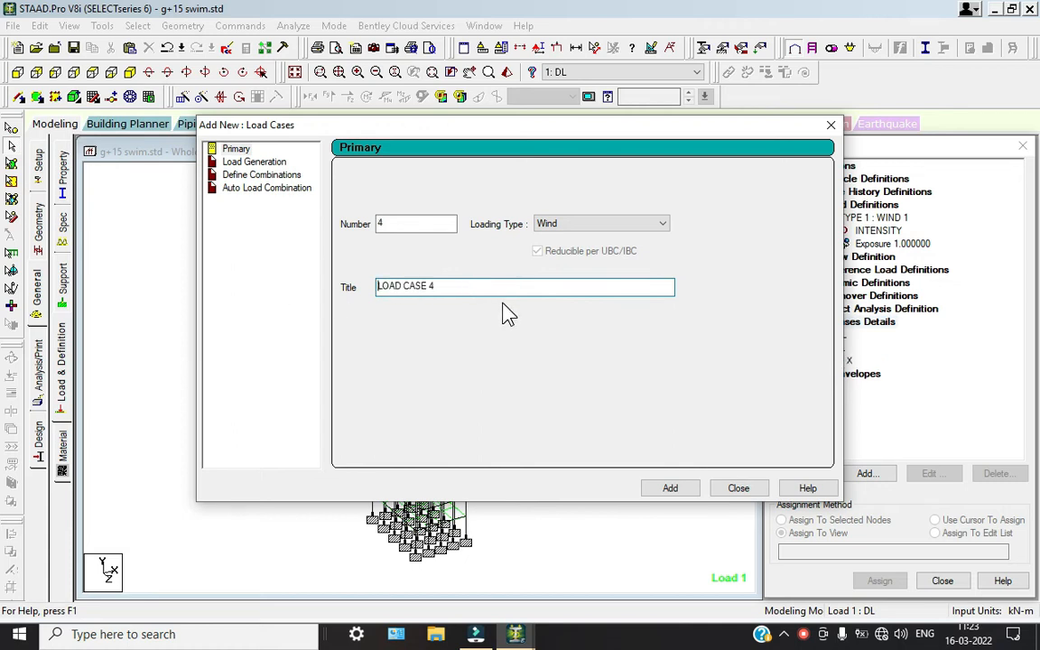
Step: Add primary load case 4 with loading type Wind and the title W Z, and finish creating load cases
triple_click(447, 284)
text(W Z)
click(669, 489)
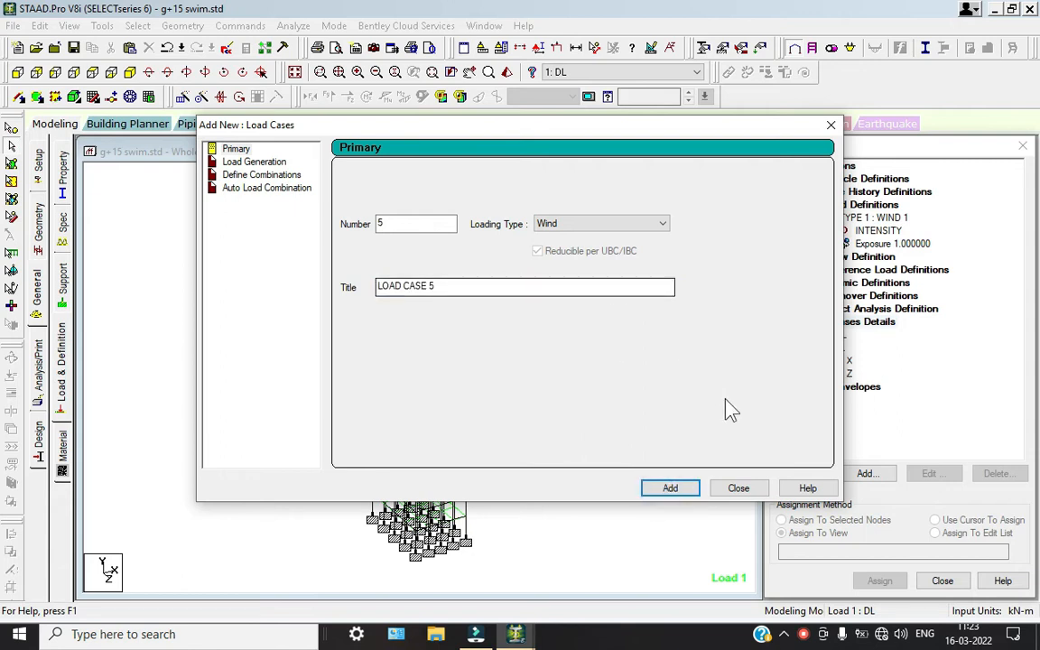
click(739, 488)
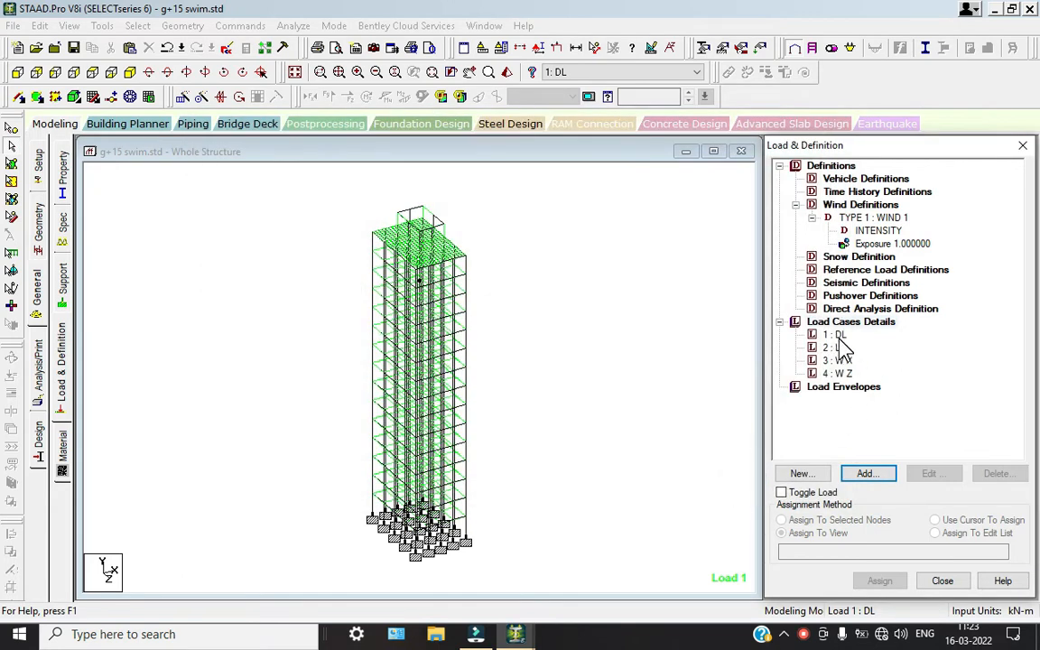
Step: Add a selfweight load in the Y direction with factor -1 to the DL load case
click(865, 474)
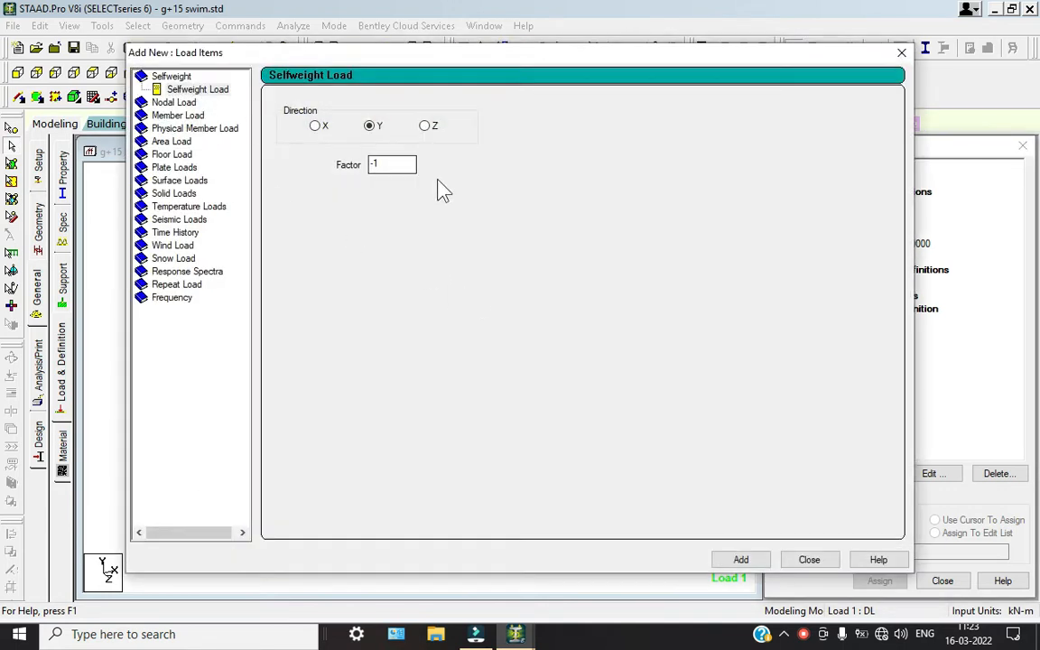
click(739, 560)
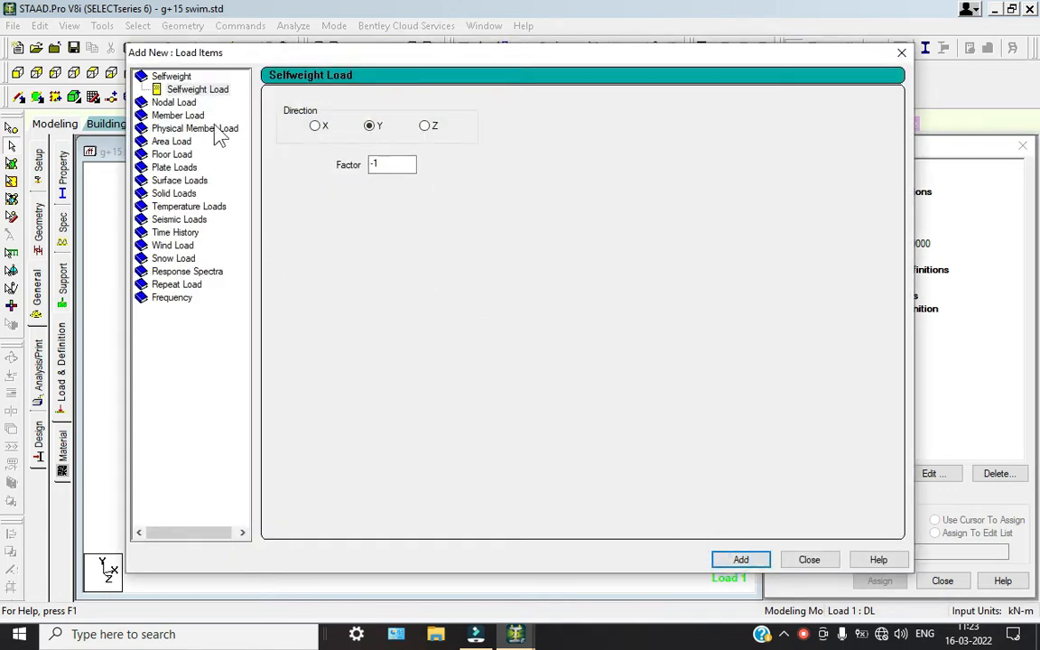
Step: Calculate 0.45 × 0.45 × 25 in Calculator and add a uniform member force of -5.0625 kN/m in GY to the DL load case
click(185, 115)
click(18, 634)
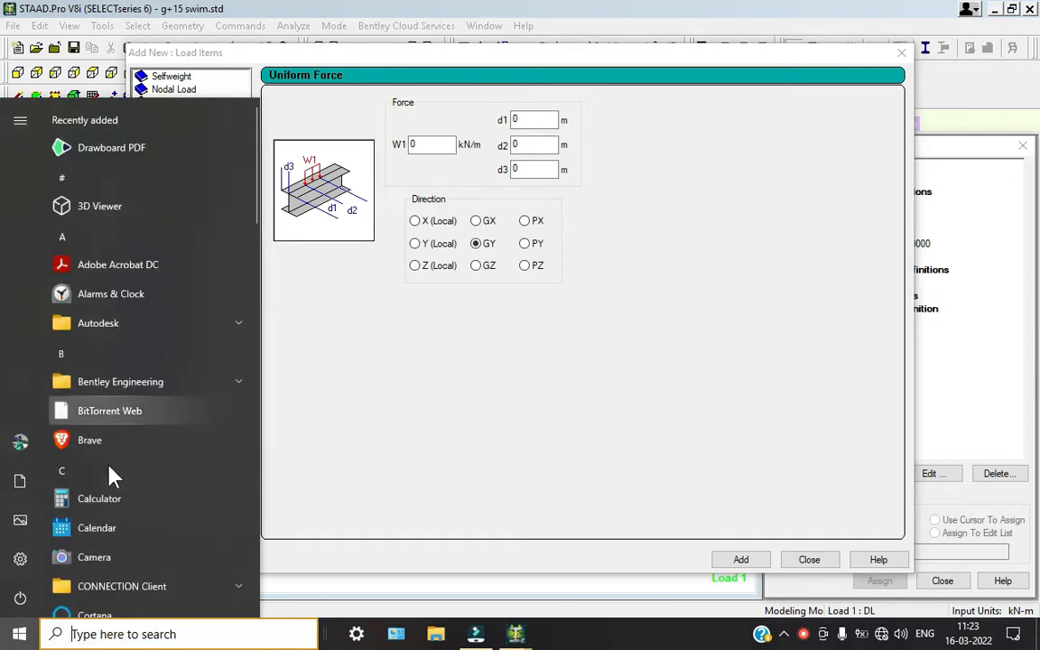
click(103, 499)
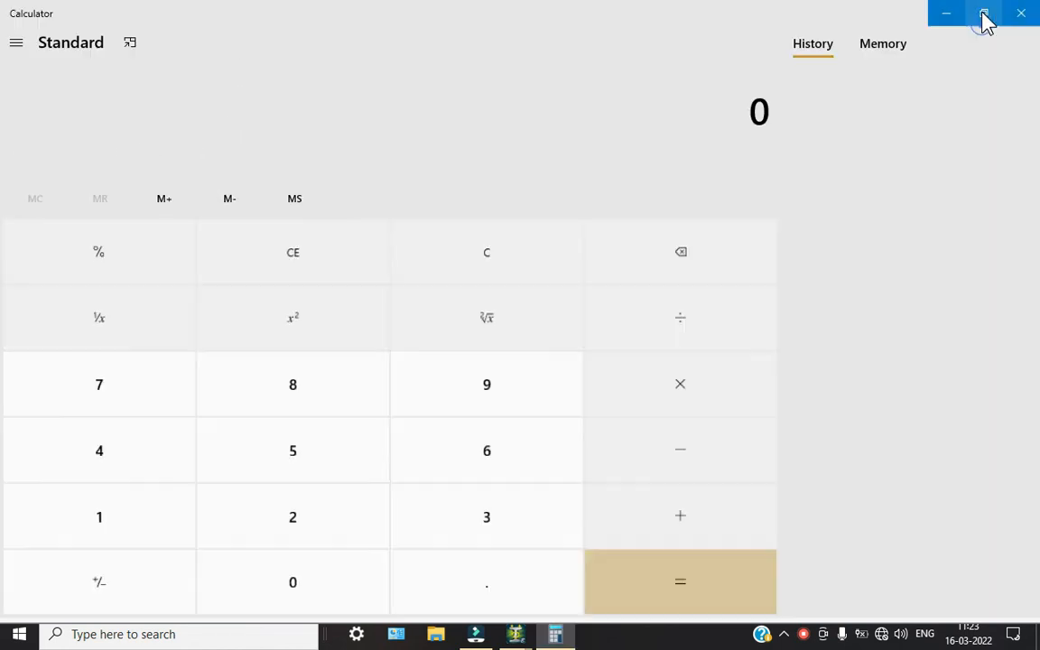
click(985, 20)
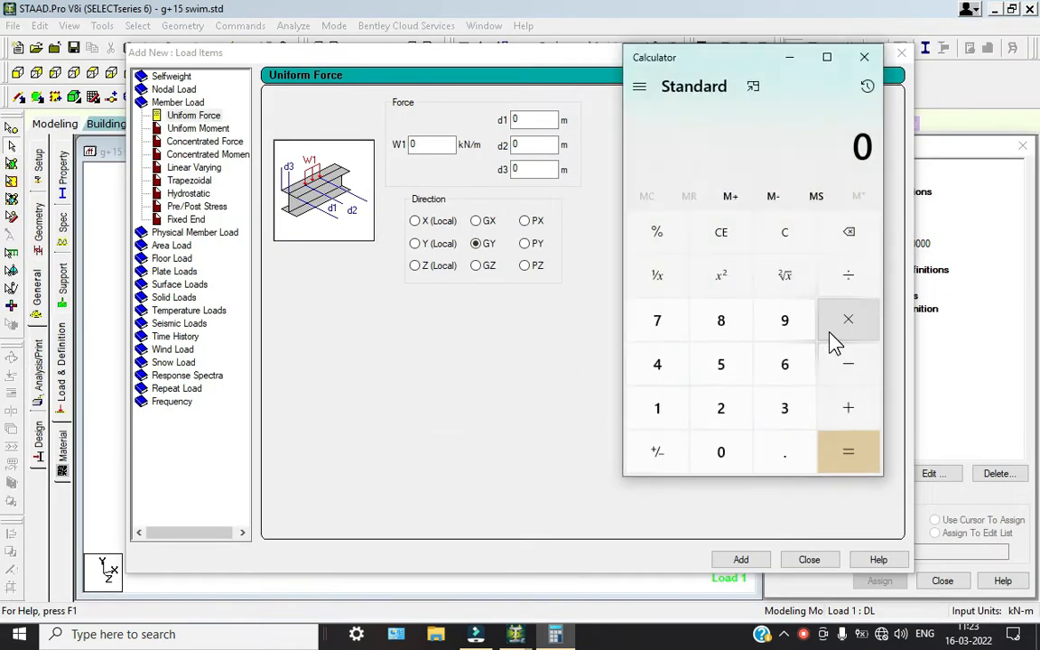
text(.45)
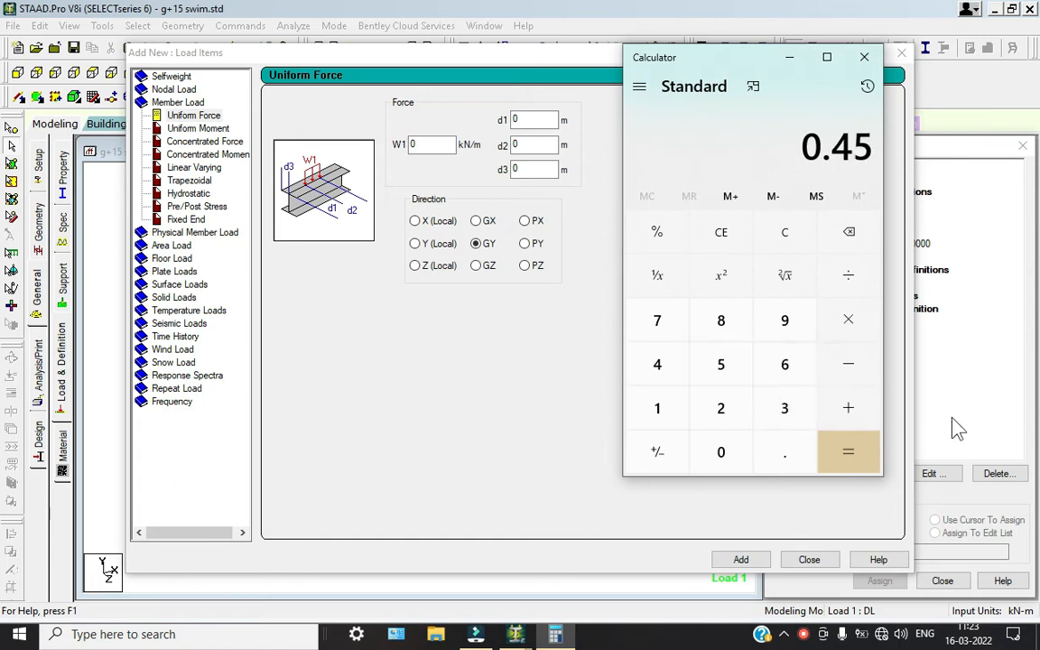
text(.45)
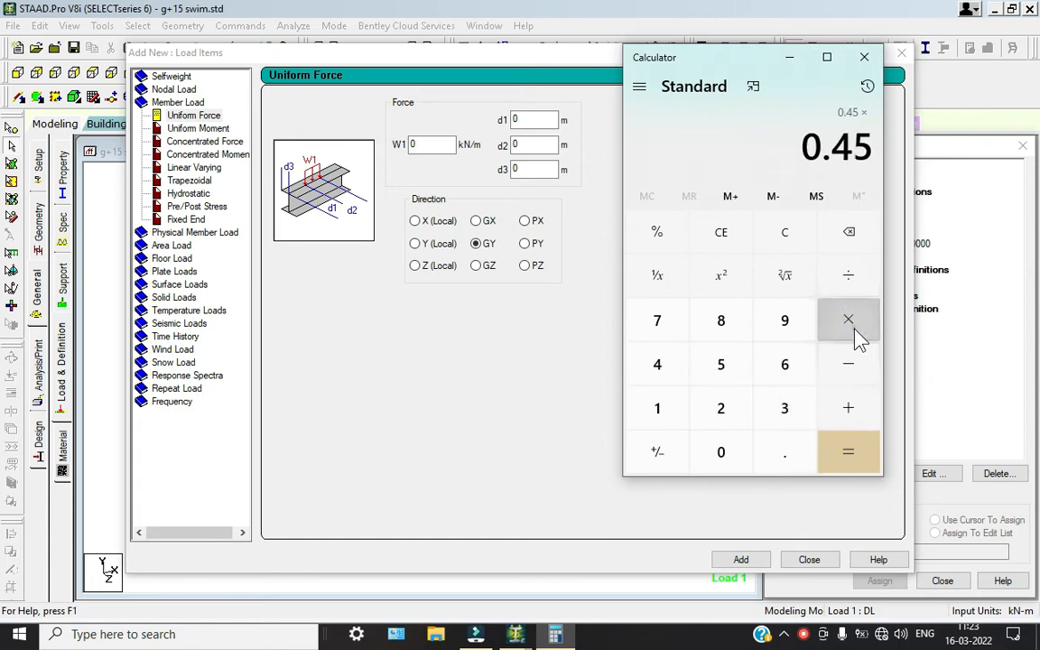
click(858, 336)
text(25)
key(Return)
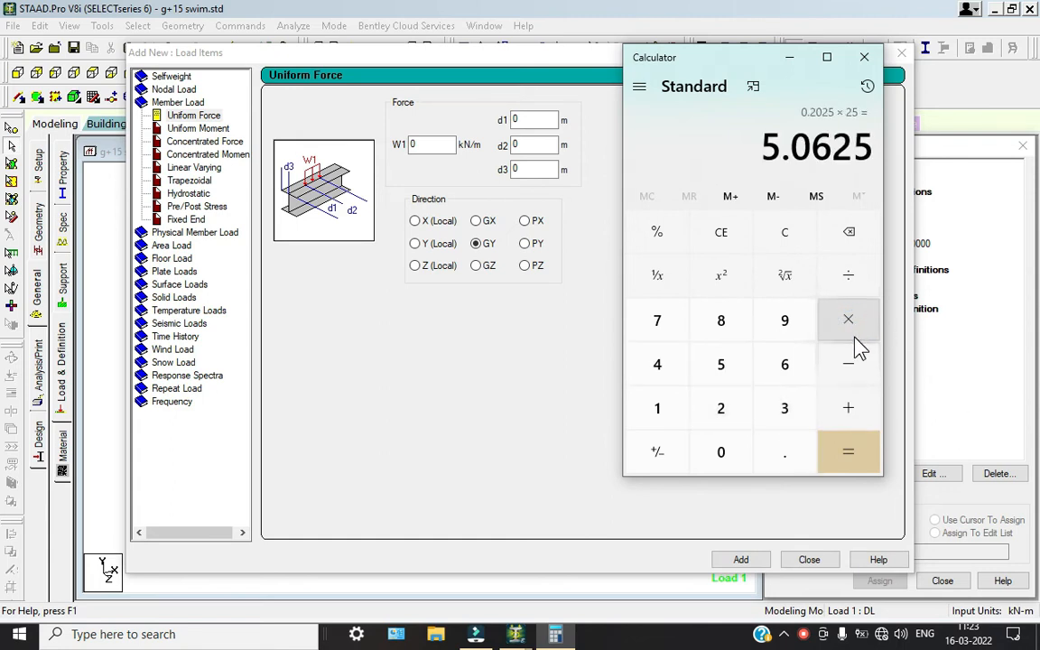
double_click(447, 144)
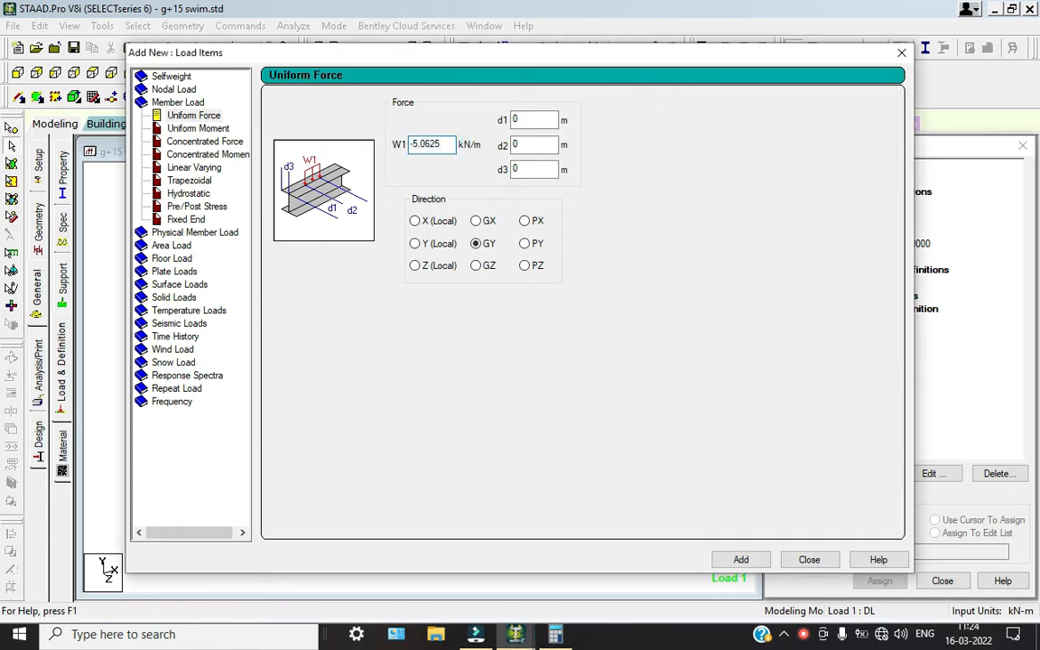
click(738, 562)
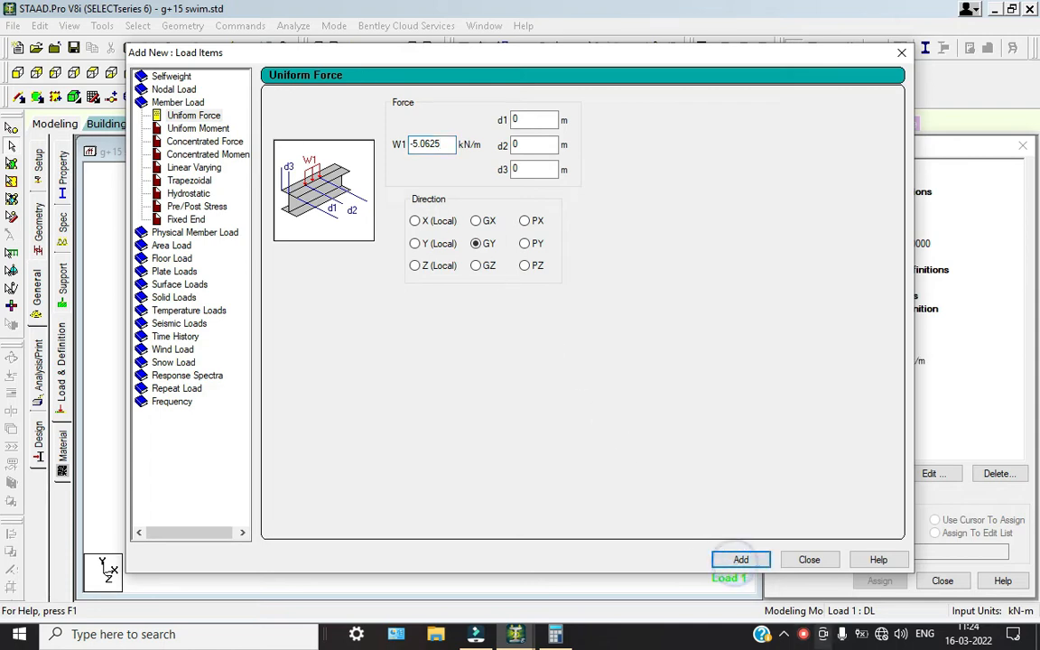
click(825, 587)
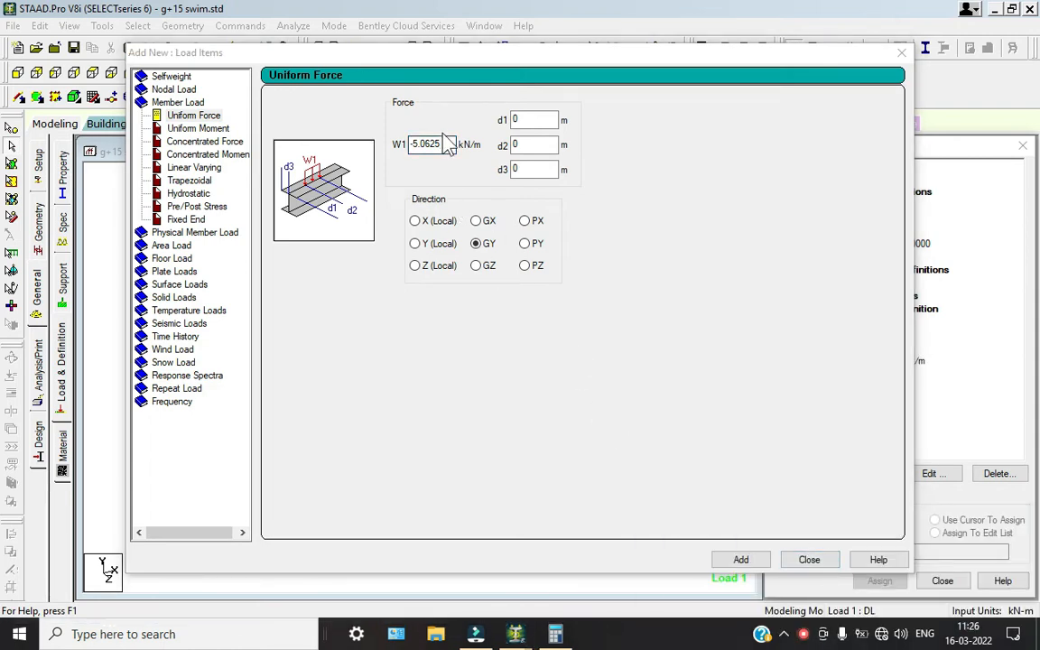
Step: Add the -5.0625 kN/m GY uniform force to the DL load case once more and save the modified structure
click(741, 561)
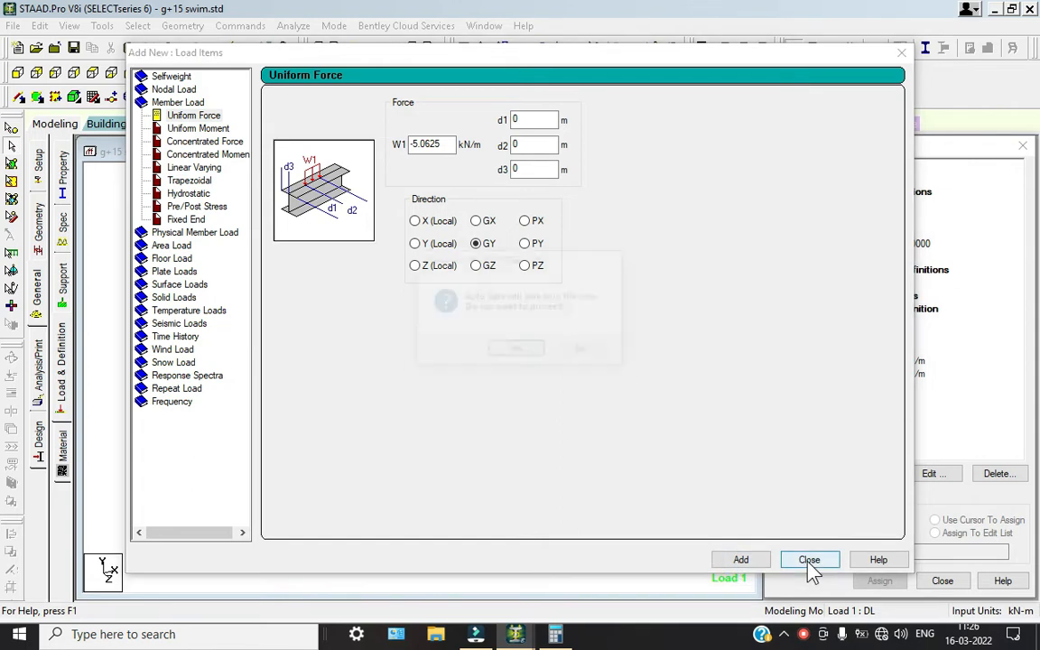
click(519, 352)
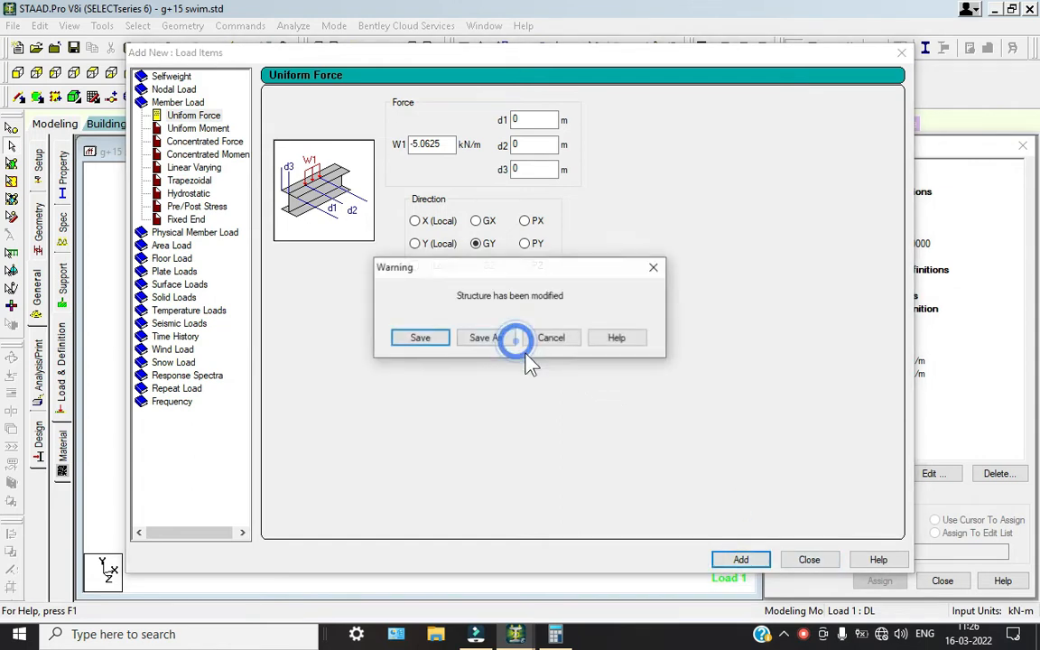
click(423, 338)
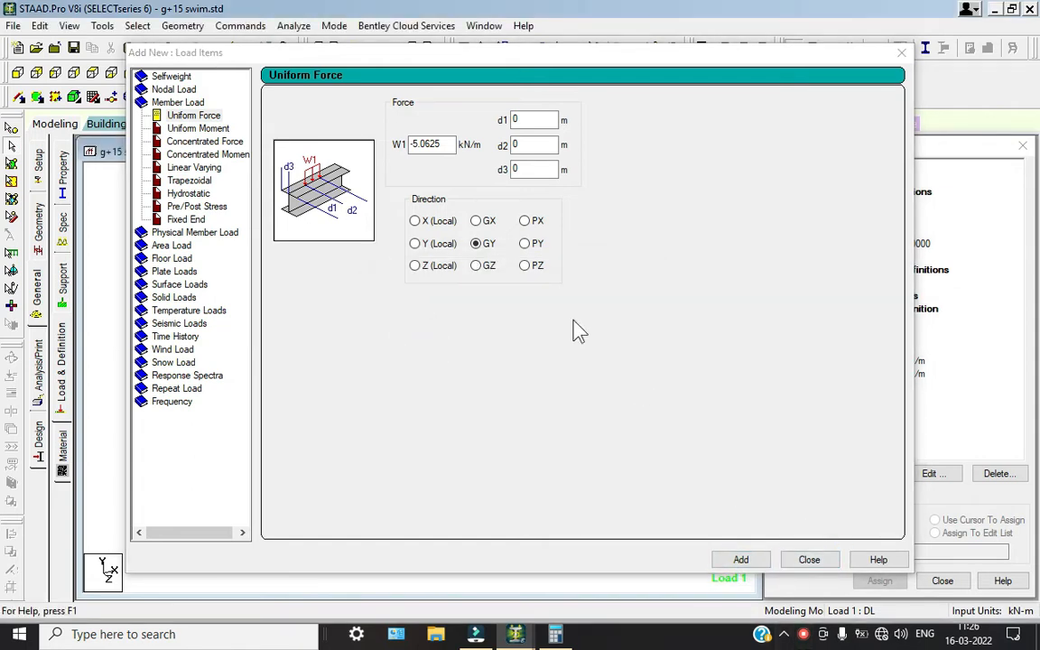
drag(727, 56, 671, 45)
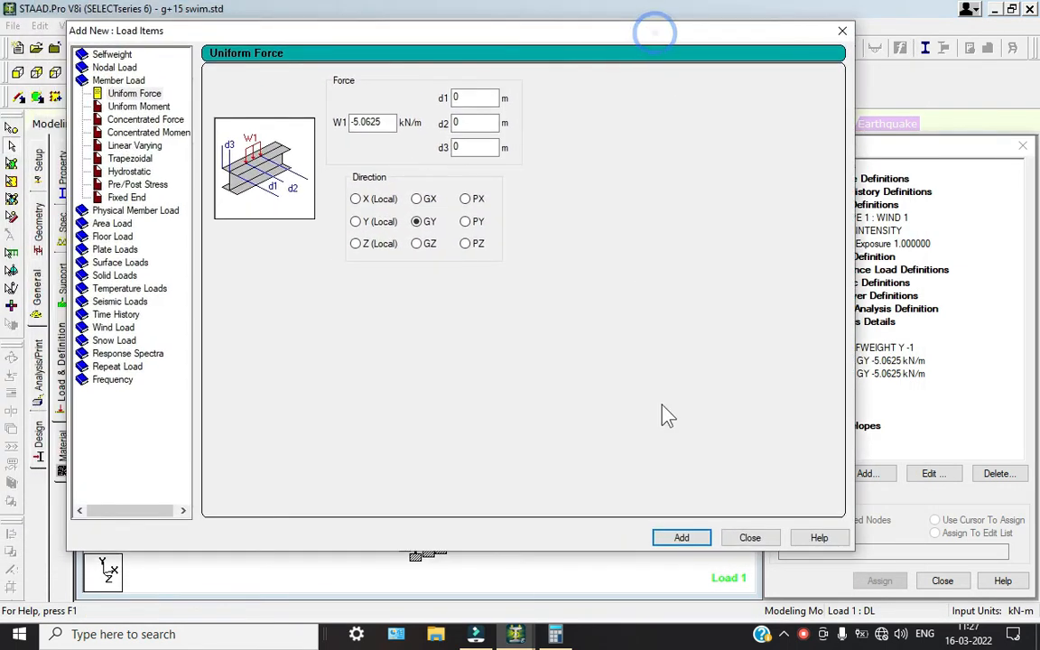
Step: Calculate 0.35 × 0.3 × 25 in Calculator and add a uniform member force of -2.625 kN/m in GY to the DL load case
click(556, 634)
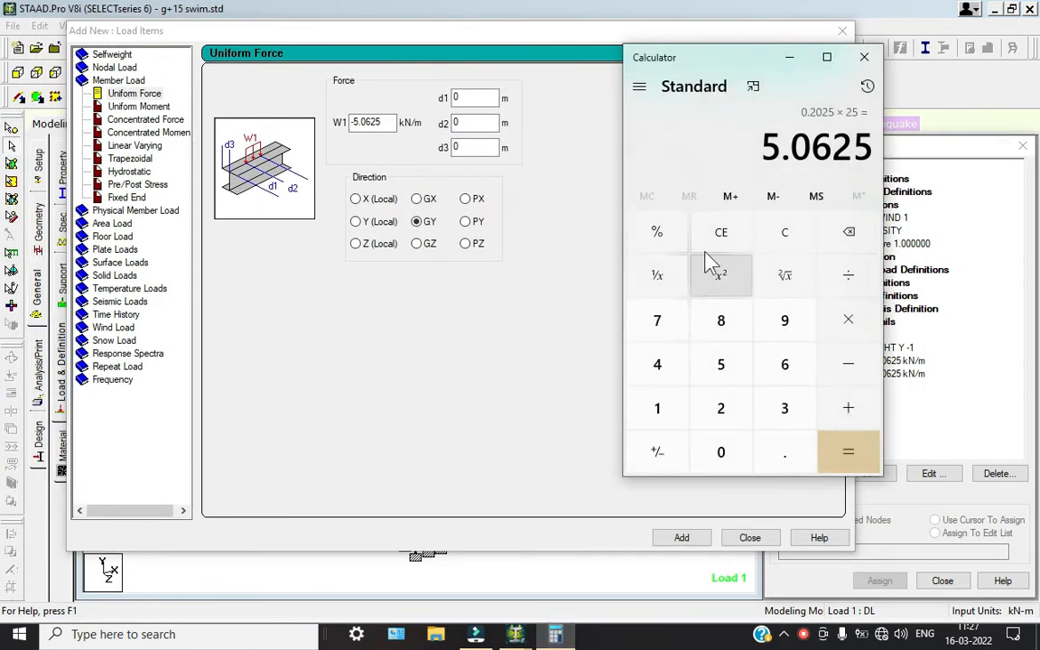
click(764, 242)
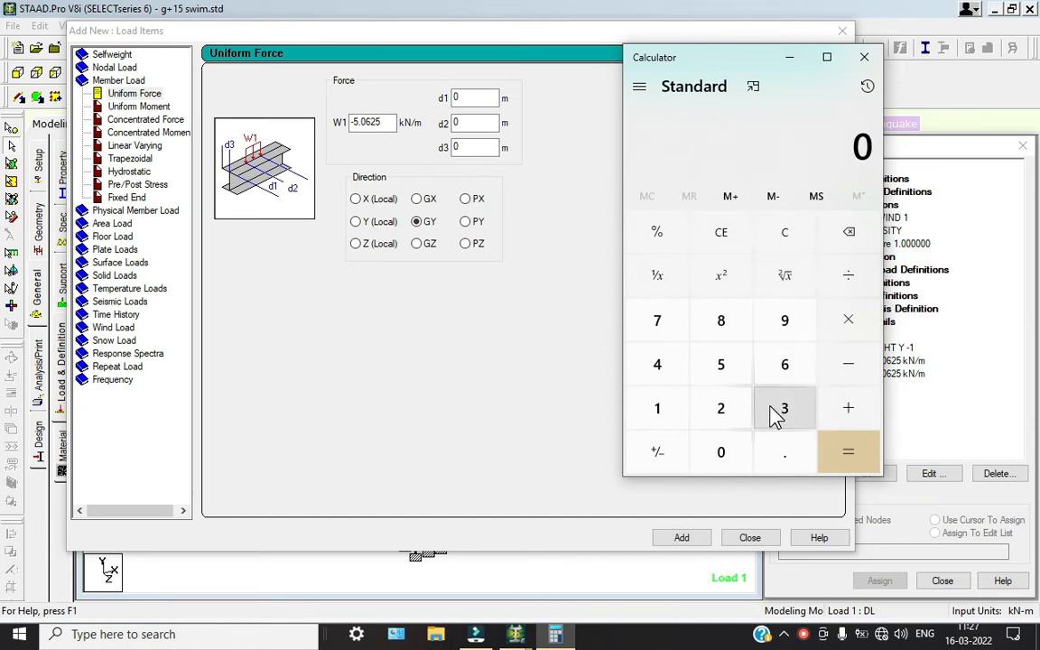
text(.35)
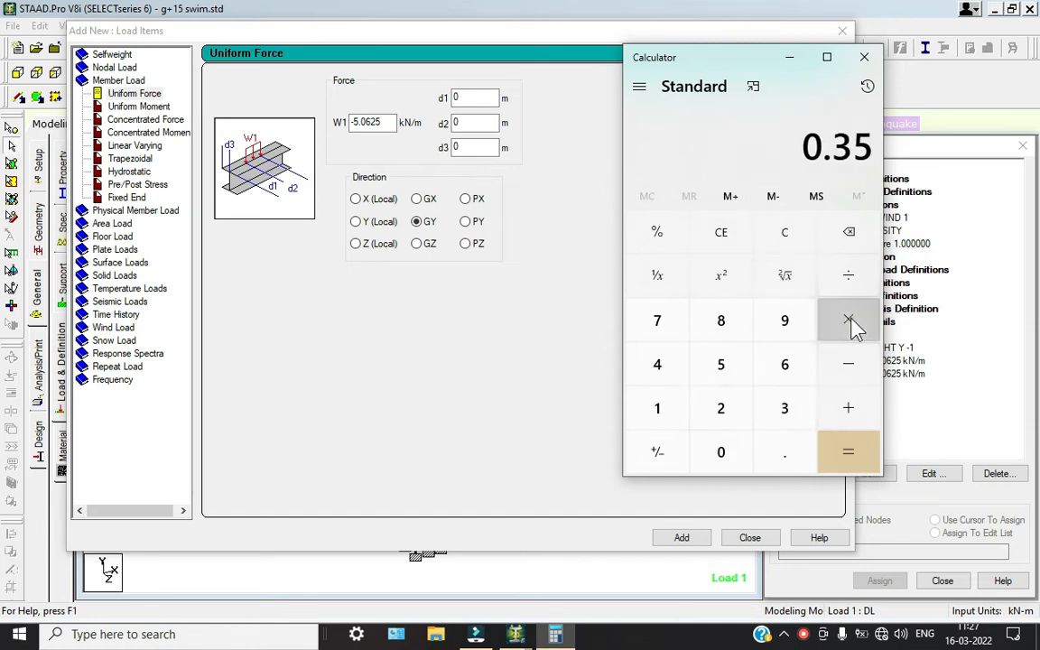
click(852, 323)
text(.3)
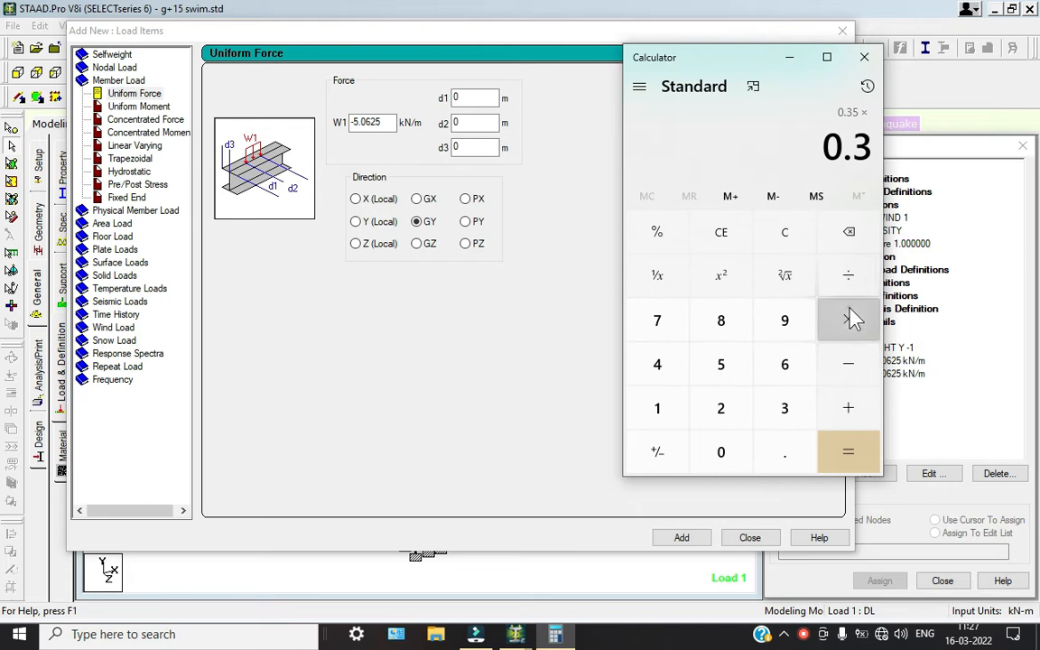
click(849, 316)
text(25)
key(Return)
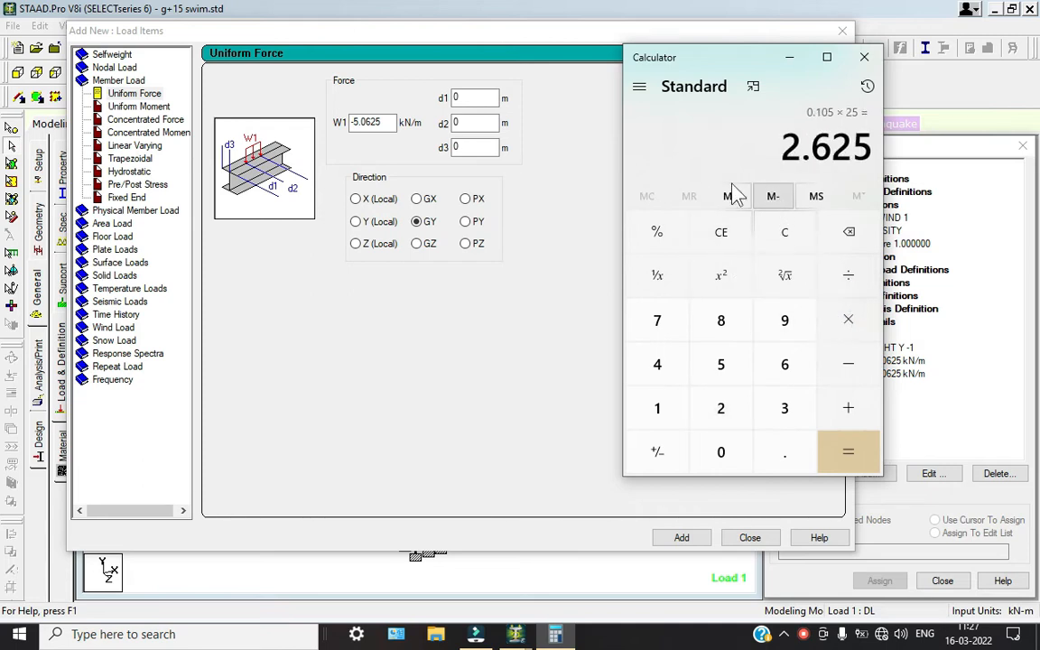
click(385, 121)
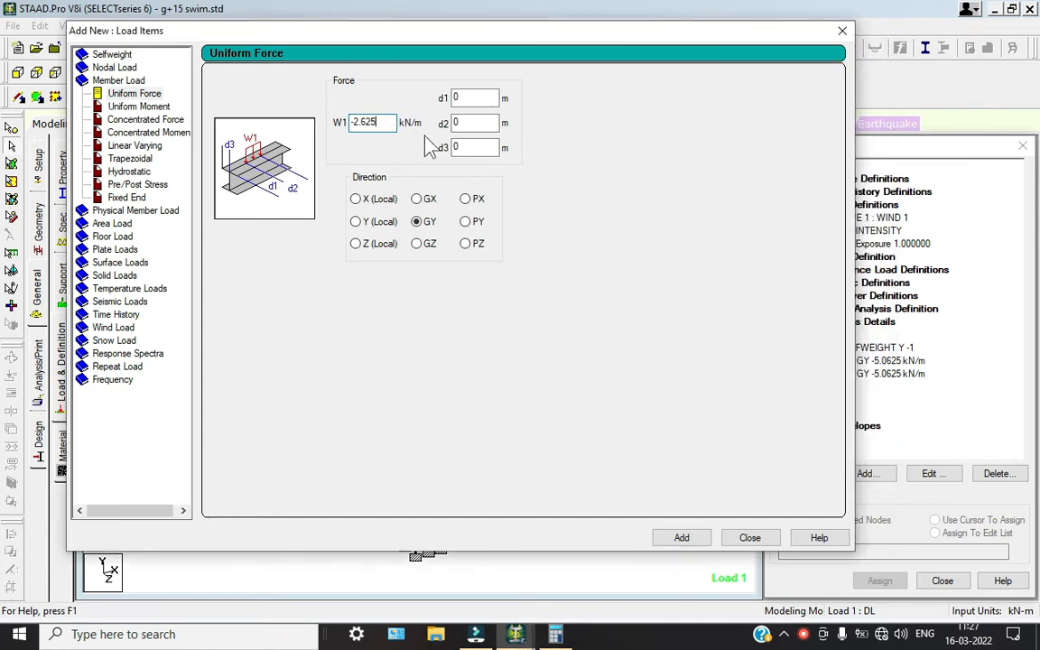
click(690, 537)
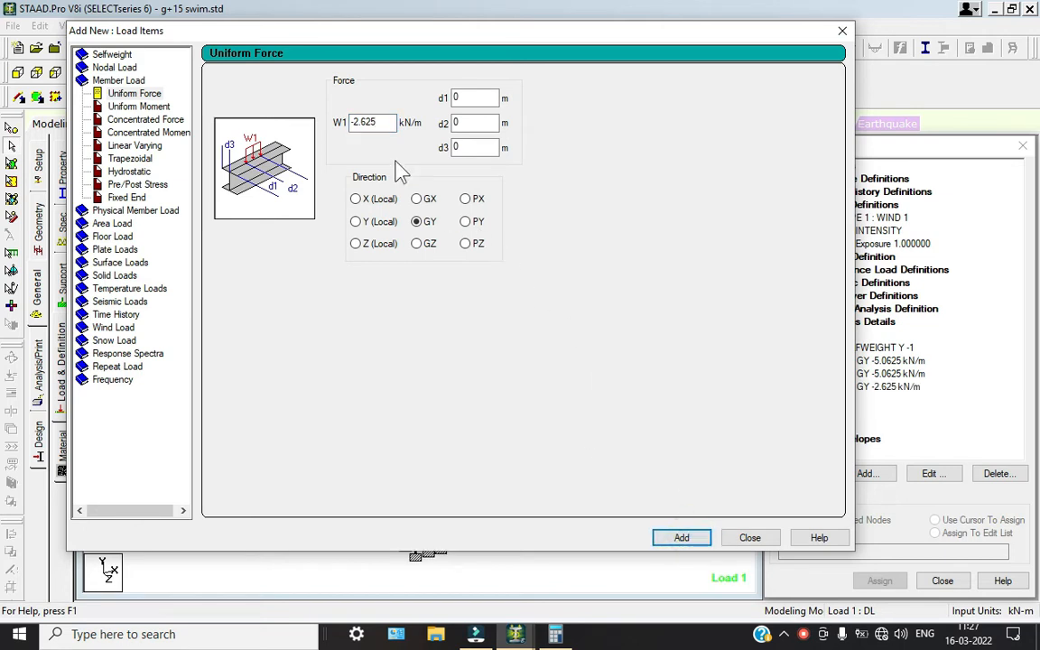
Step: Calculate 0.125 × 25 in Calculator, add a -3.125 kN/m GY uniform force to the DL load case, and finish adding load items
click(556, 635)
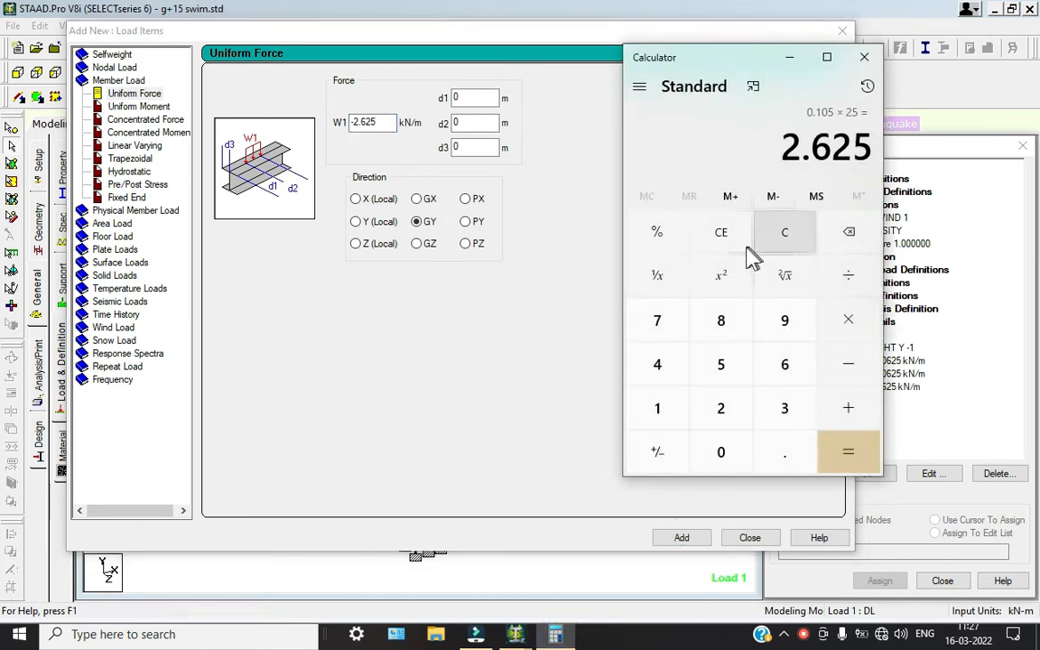
click(785, 233)
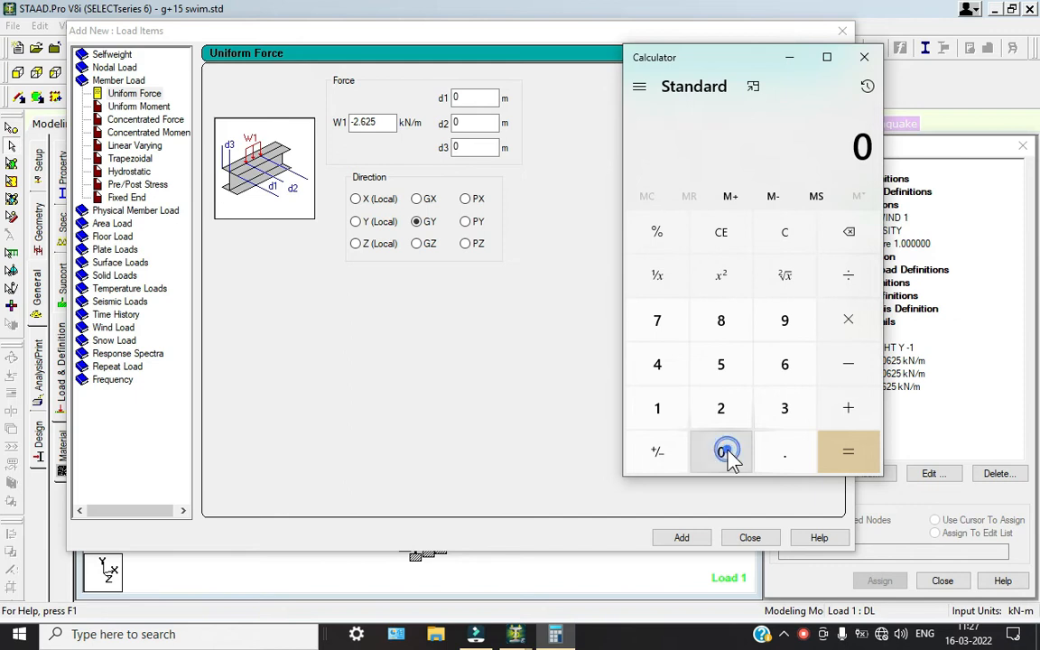
key(period)
text(125)
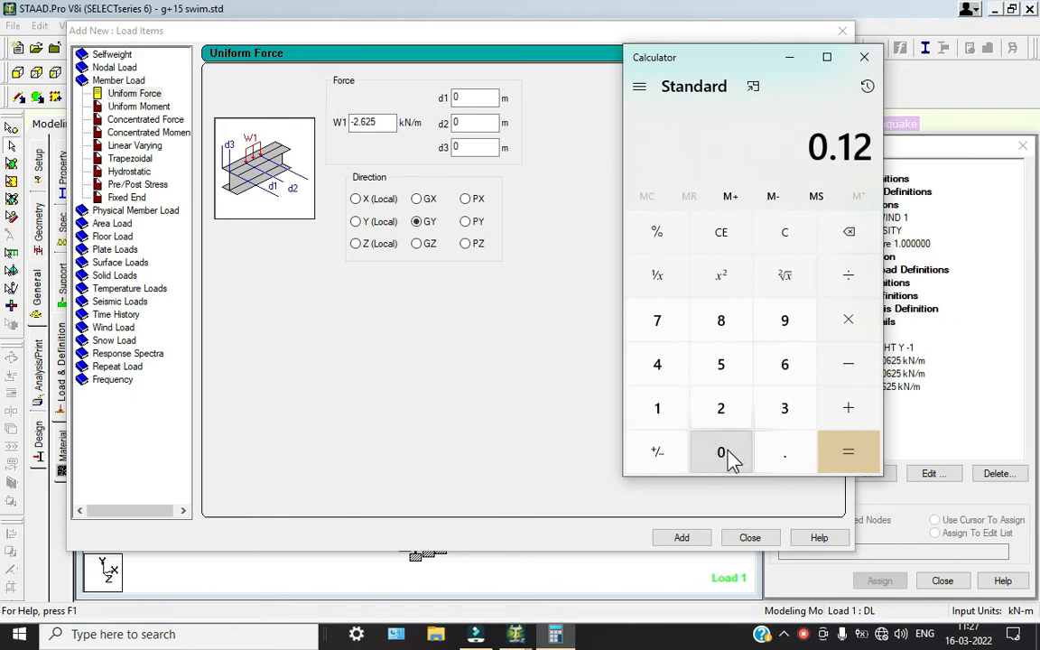
click(851, 327)
text(25)
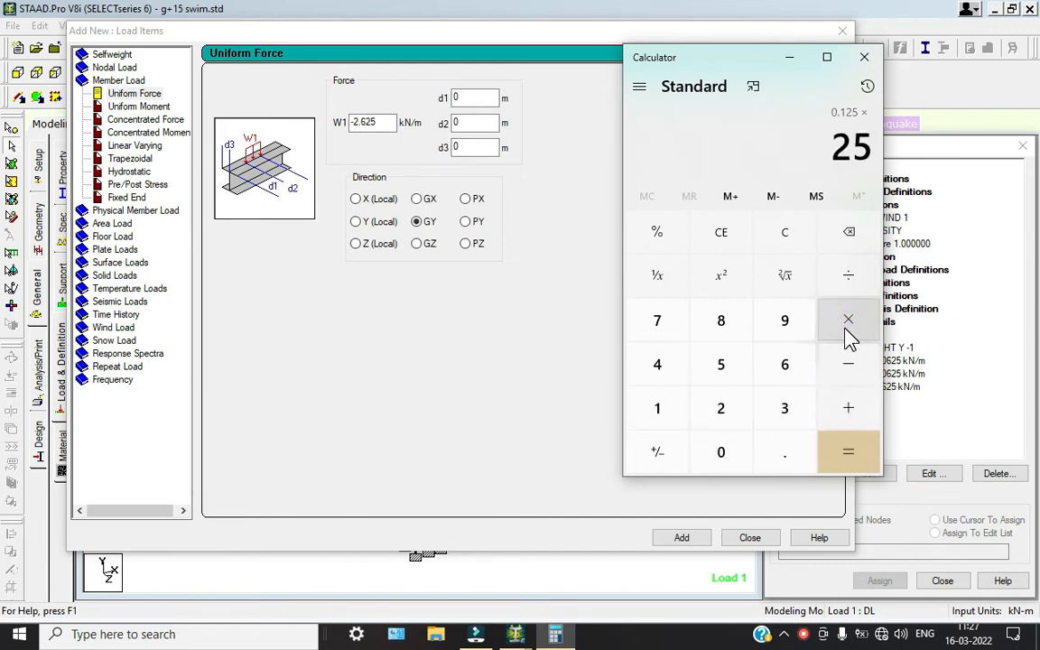
key(Return)
click(868, 60)
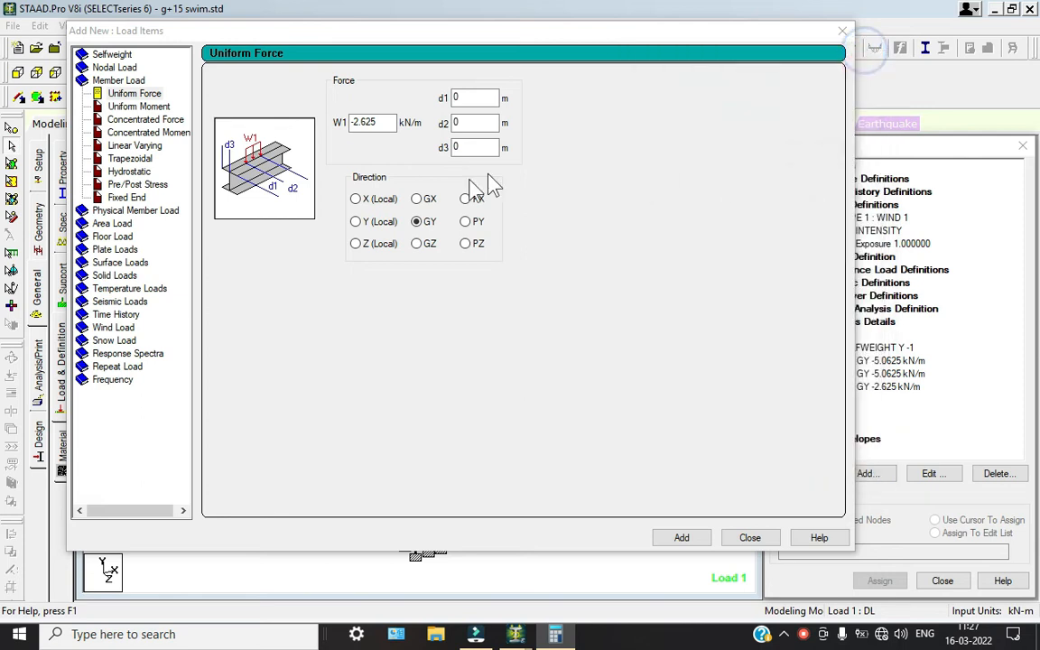
click(384, 125)
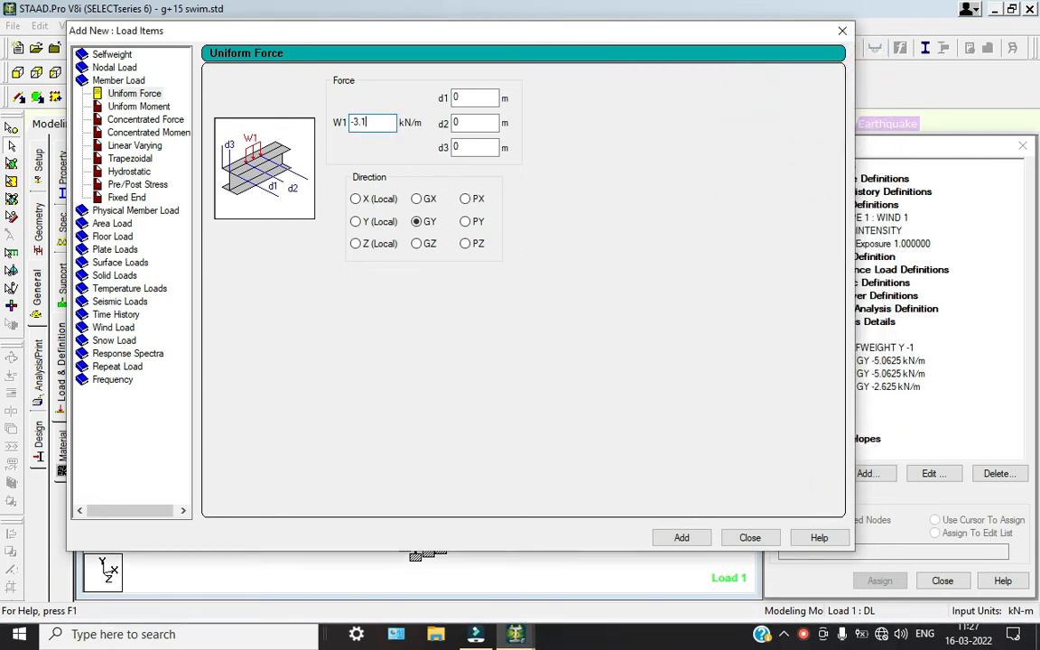
click(679, 538)
click(739, 538)
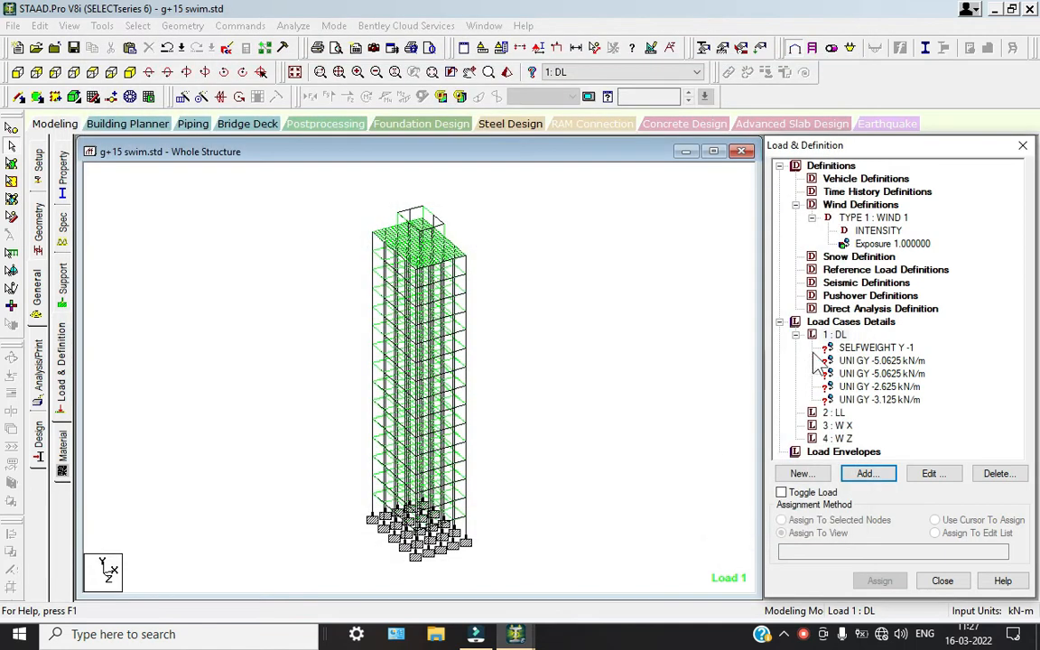
Step: Assign the DL selfweight load to the whole structure using the Assign To View method
click(844, 348)
click(882, 580)
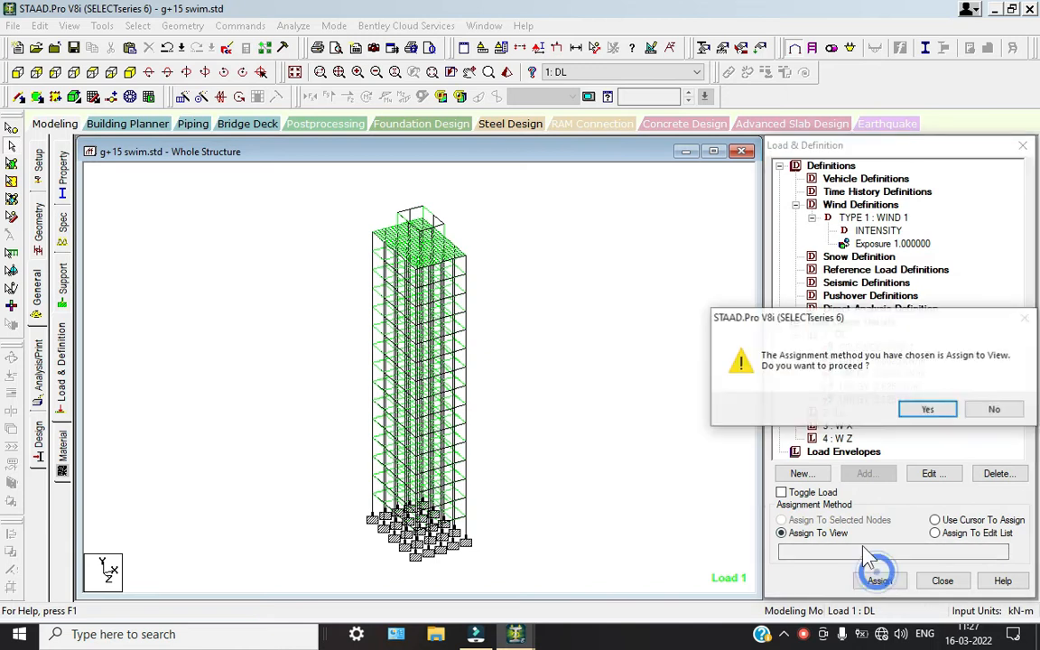
click(929, 411)
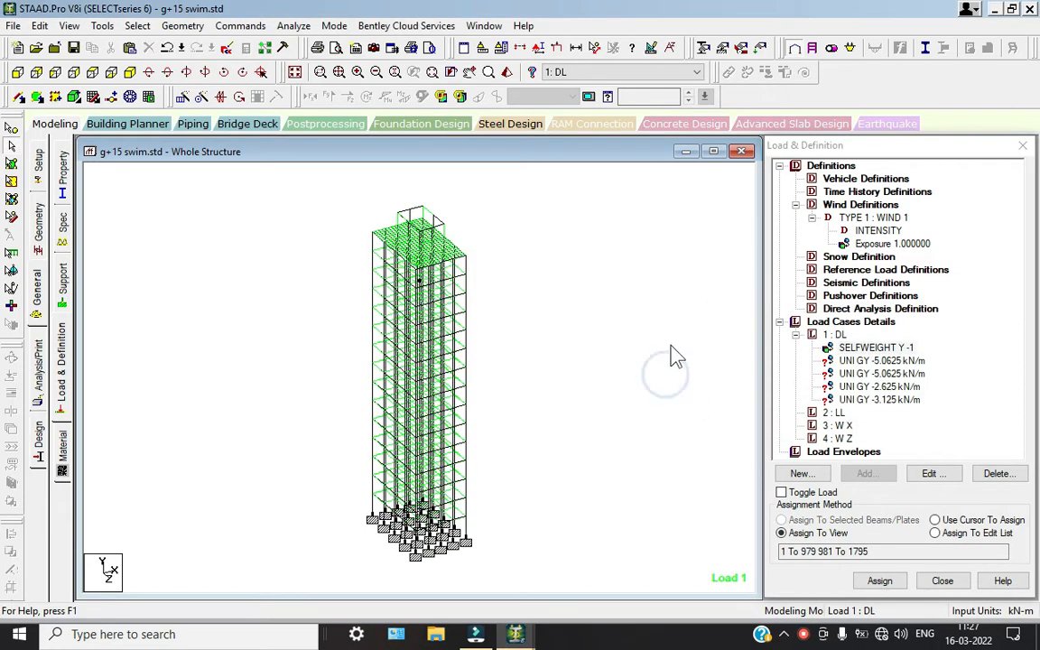
Step: Delete the duplicate -5.0625 kN/m uniform force from the DL load case
click(881, 373)
click(1002, 478)
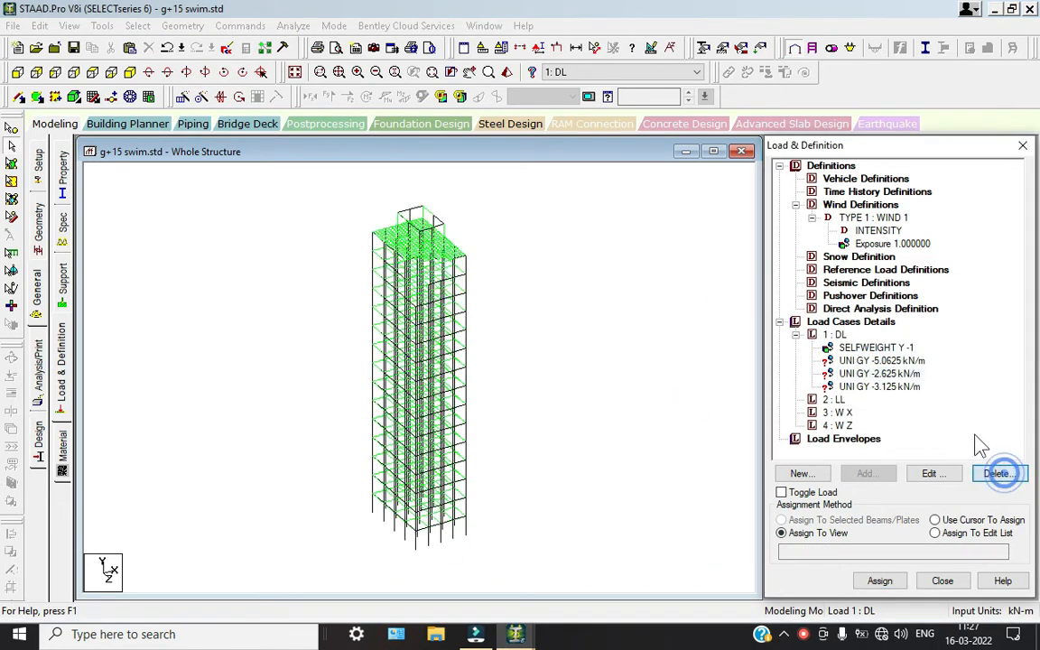
Step: Select all beams parallel to Y and assign the -5.0625 kN/m uniform force to the selected beams
click(137, 25)
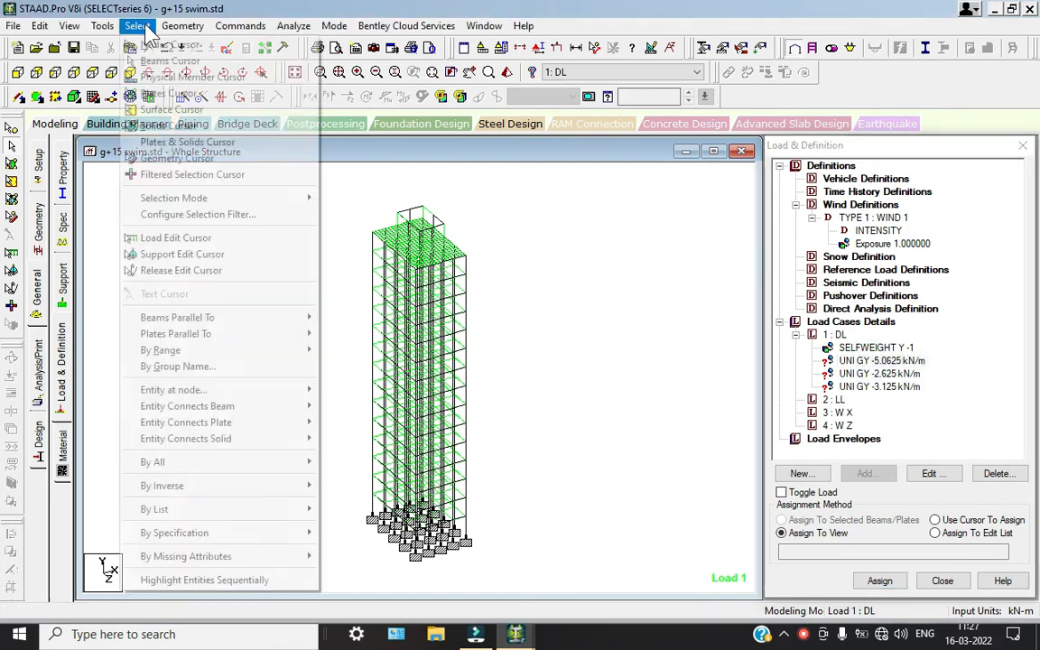
mouse_move(262, 317)
click(350, 335)
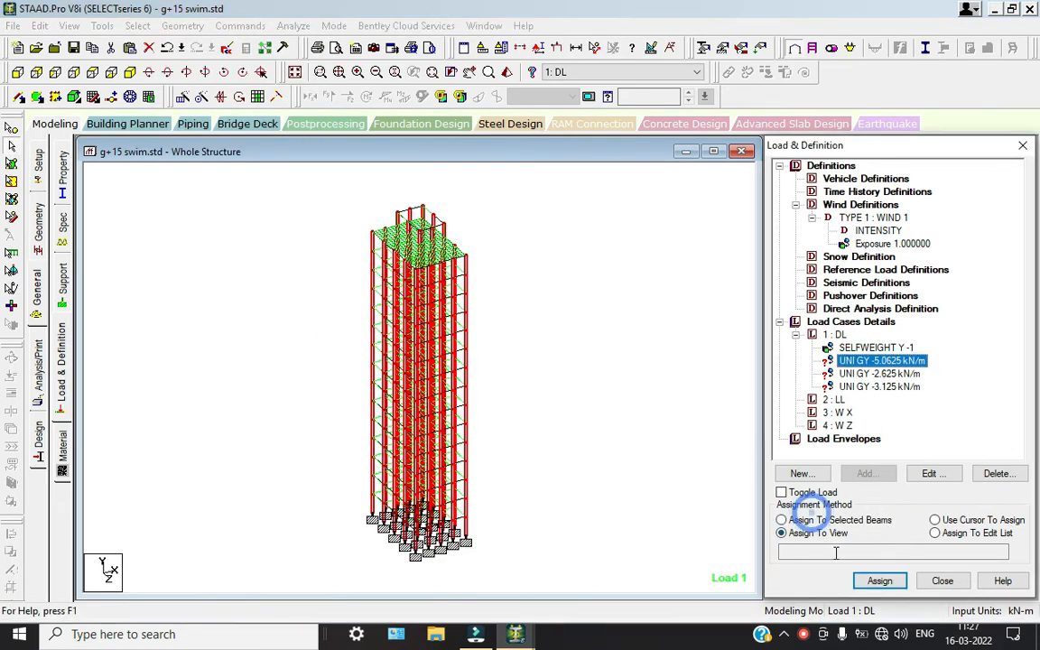
click(835, 522)
click(878, 581)
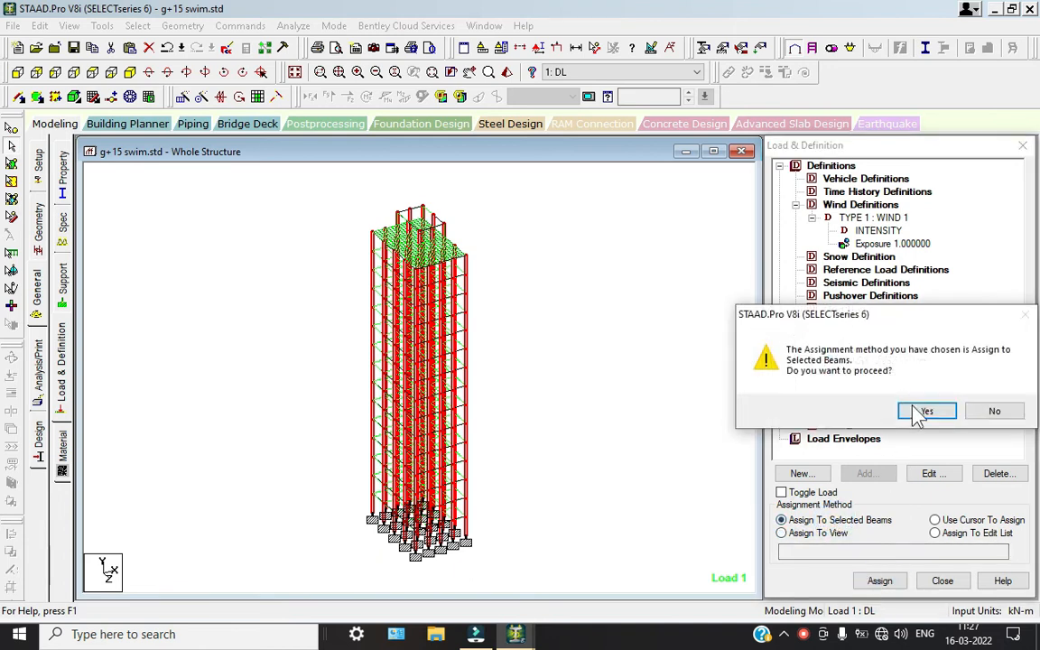
click(923, 416)
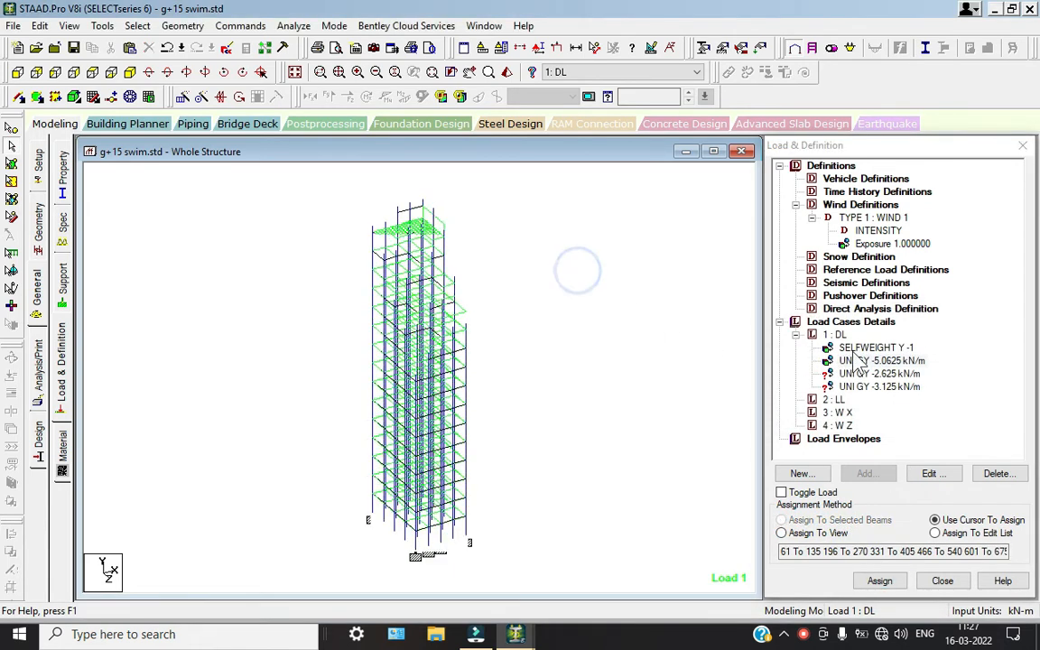
Step: Select all beams parallel to X and Z and assign the -2.625 kN/m uniform force to the selected beams
click(137, 25)
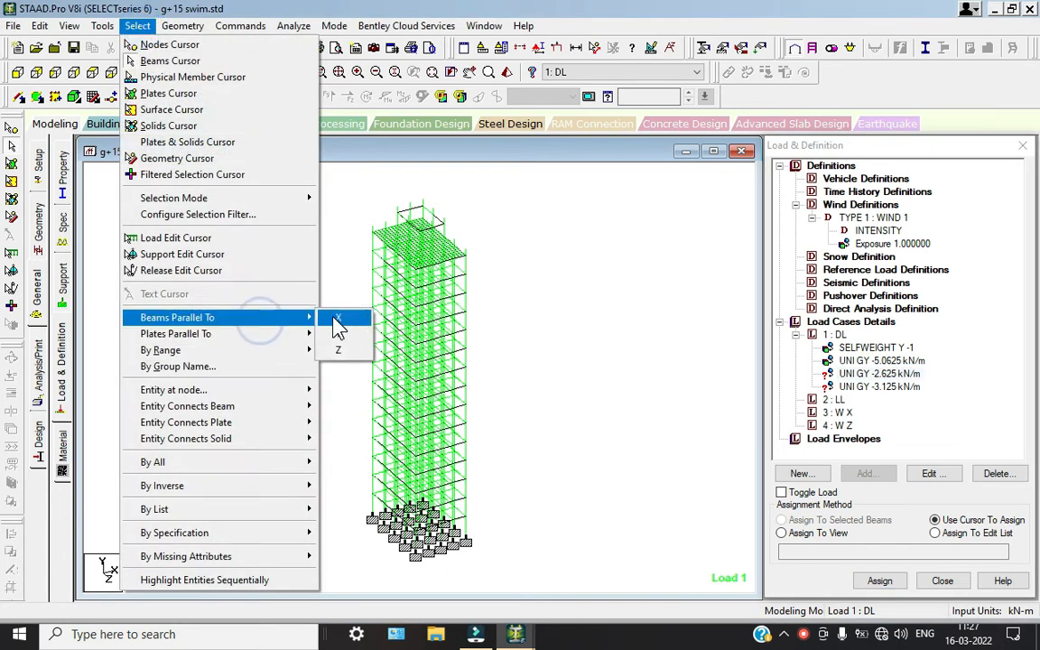
click(335, 318)
click(137, 25)
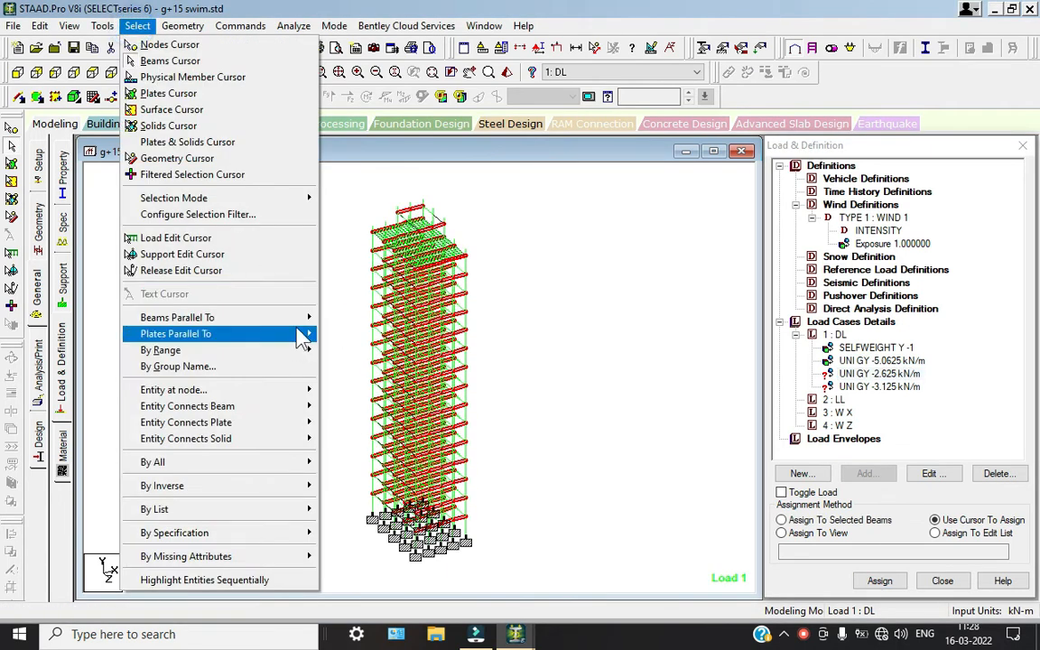
click(342, 348)
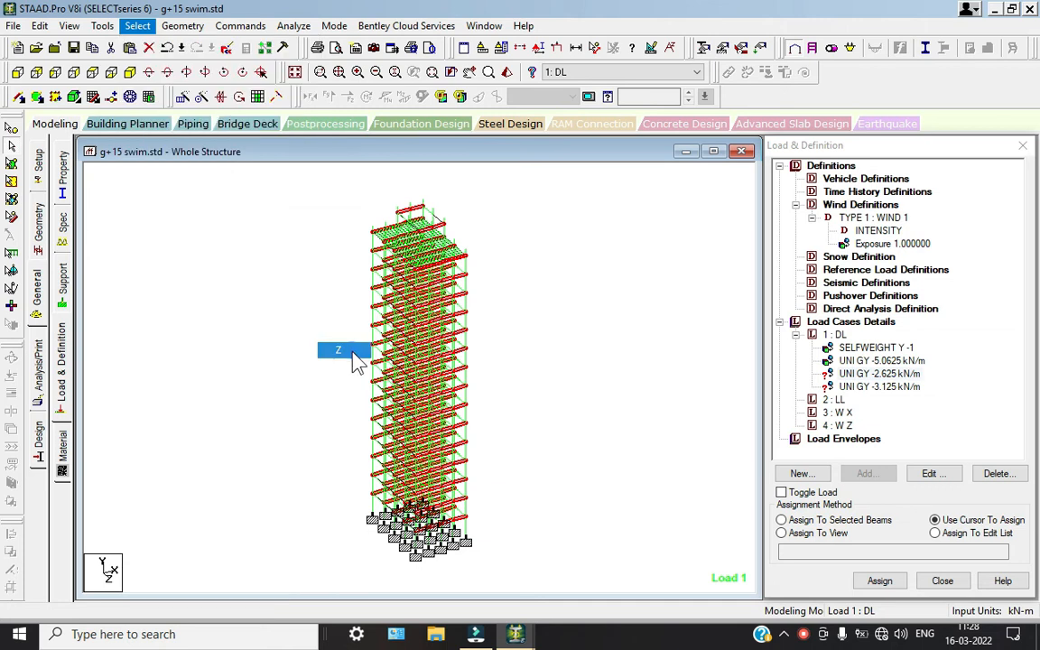
click(858, 374)
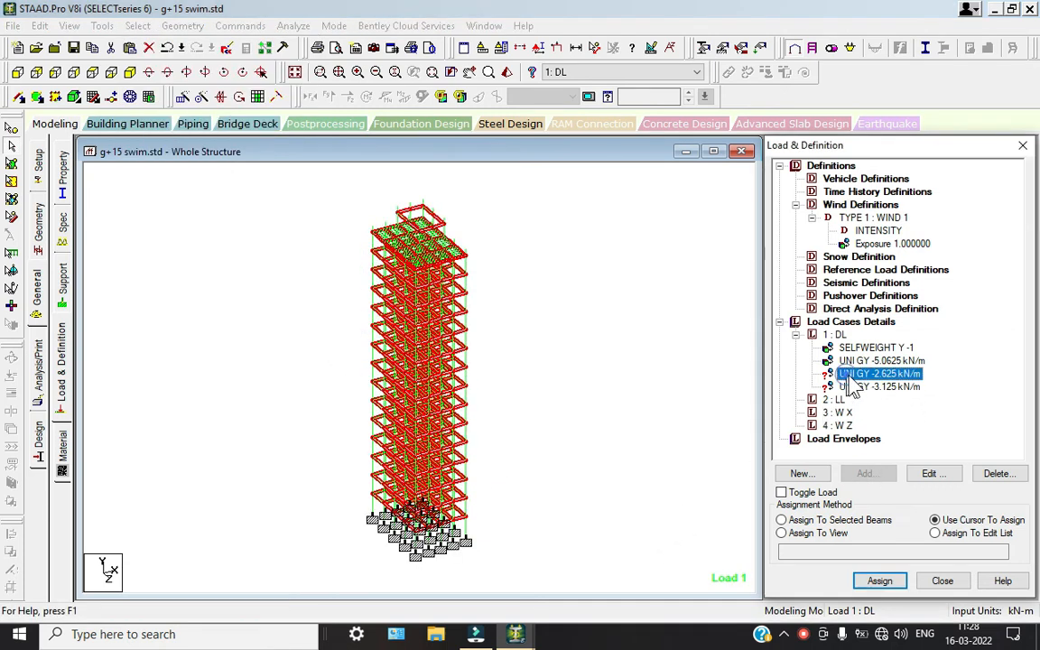
click(825, 522)
click(880, 581)
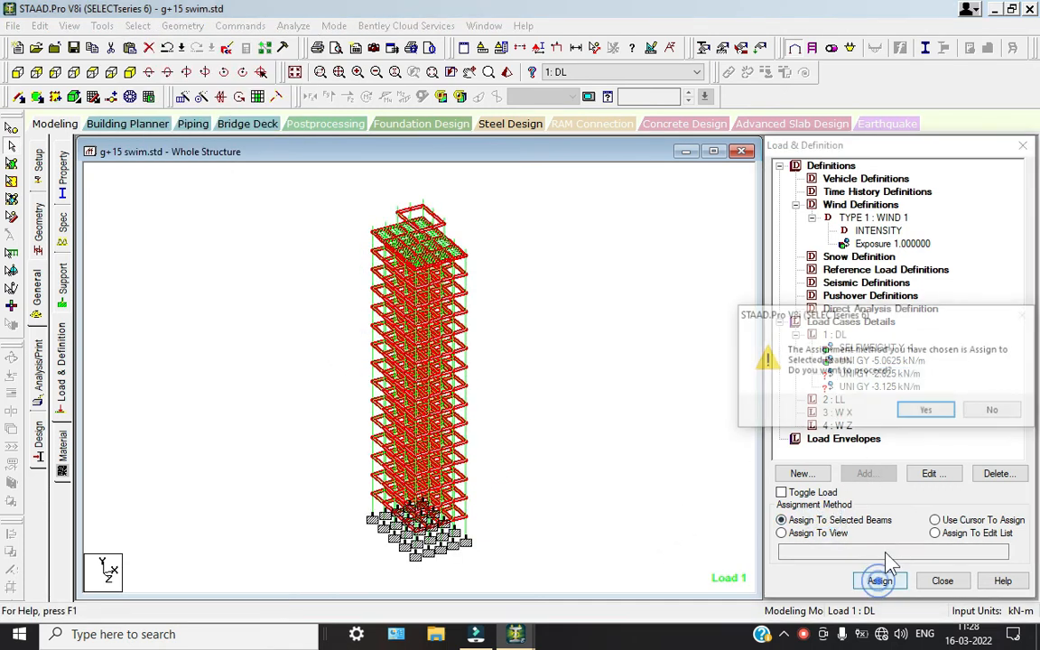
click(922, 412)
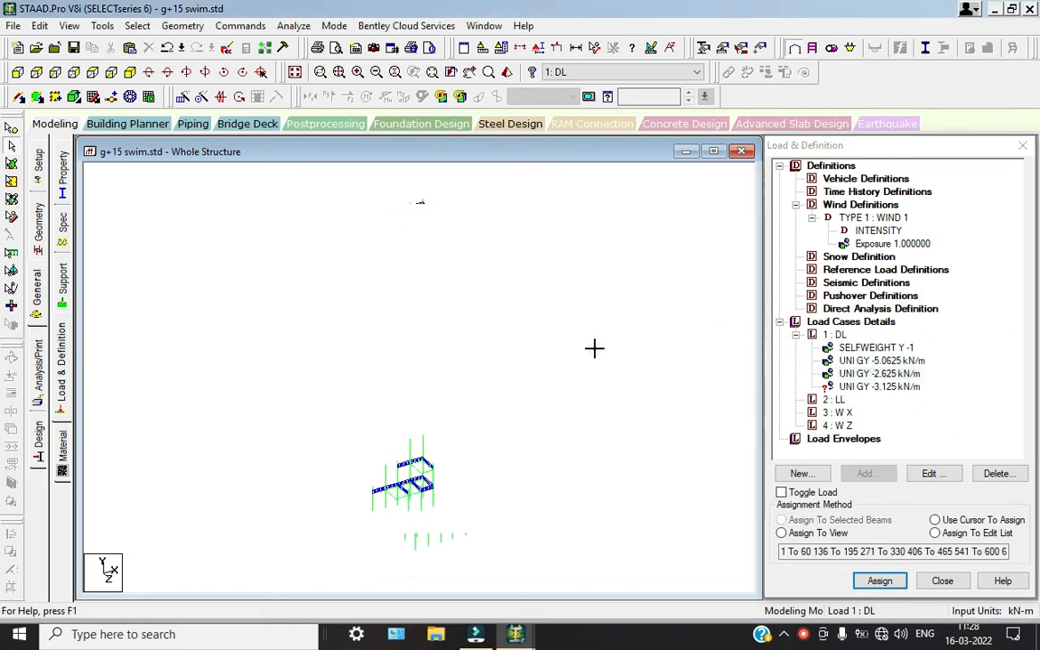
click(863, 388)
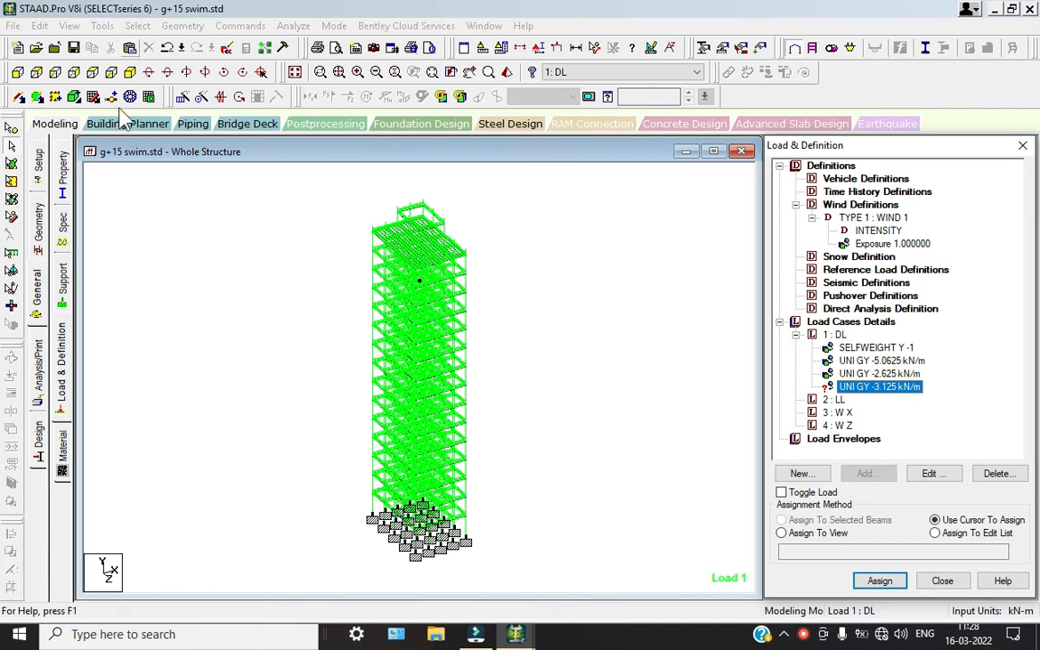
click(12, 163)
drag(270, 206, 610, 569)
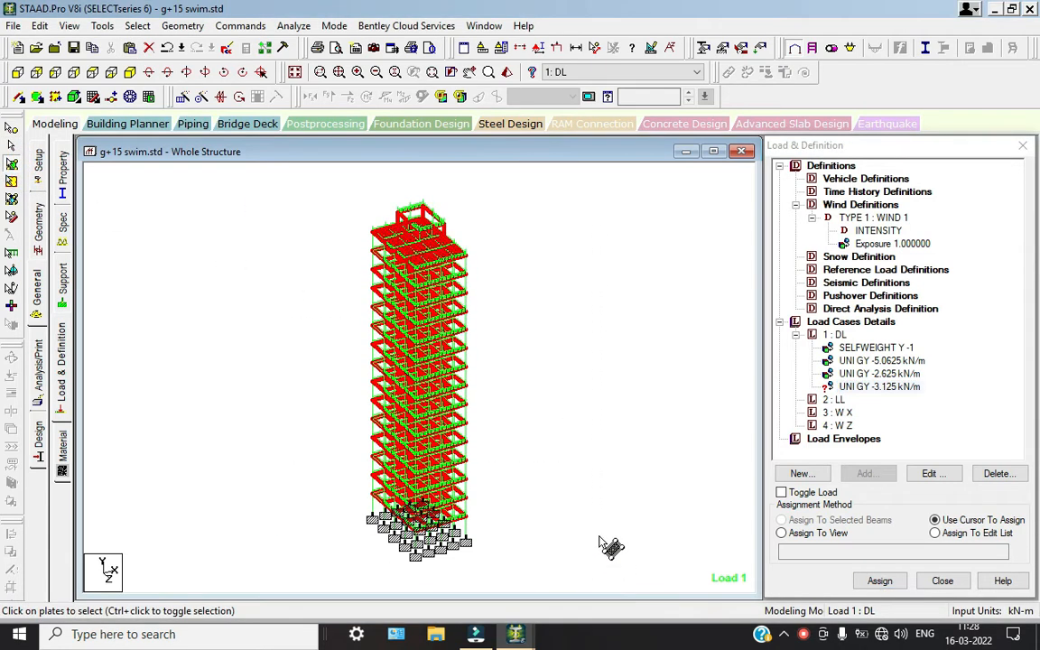
click(550, 287)
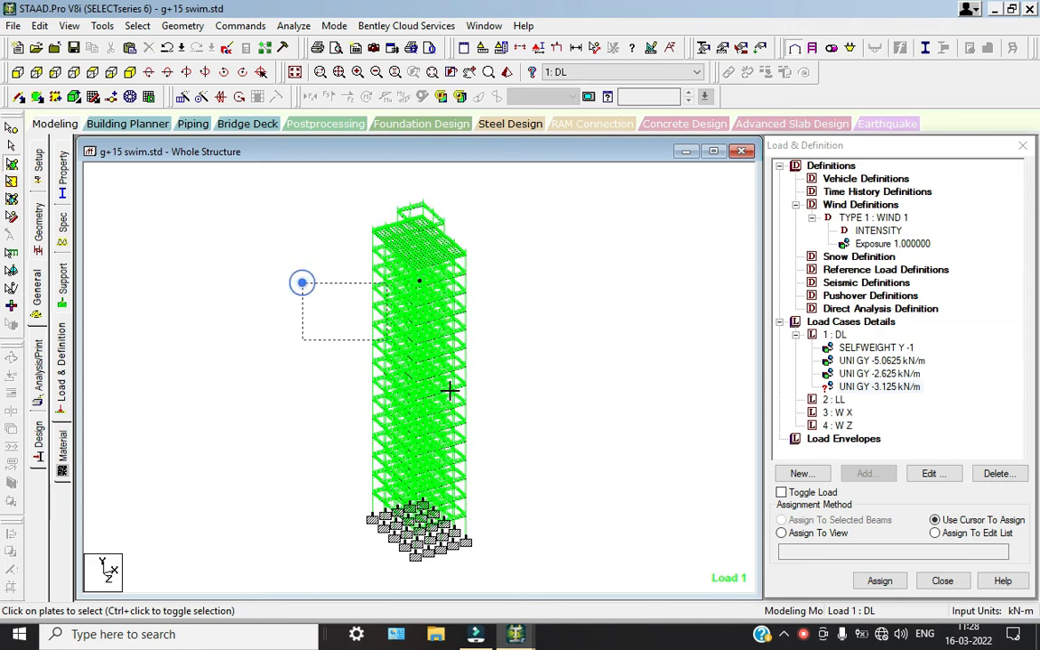
Step: Select the floor plates of the lower storeys and add the plates of the upper storeys to the selection
drag(300, 283, 627, 589)
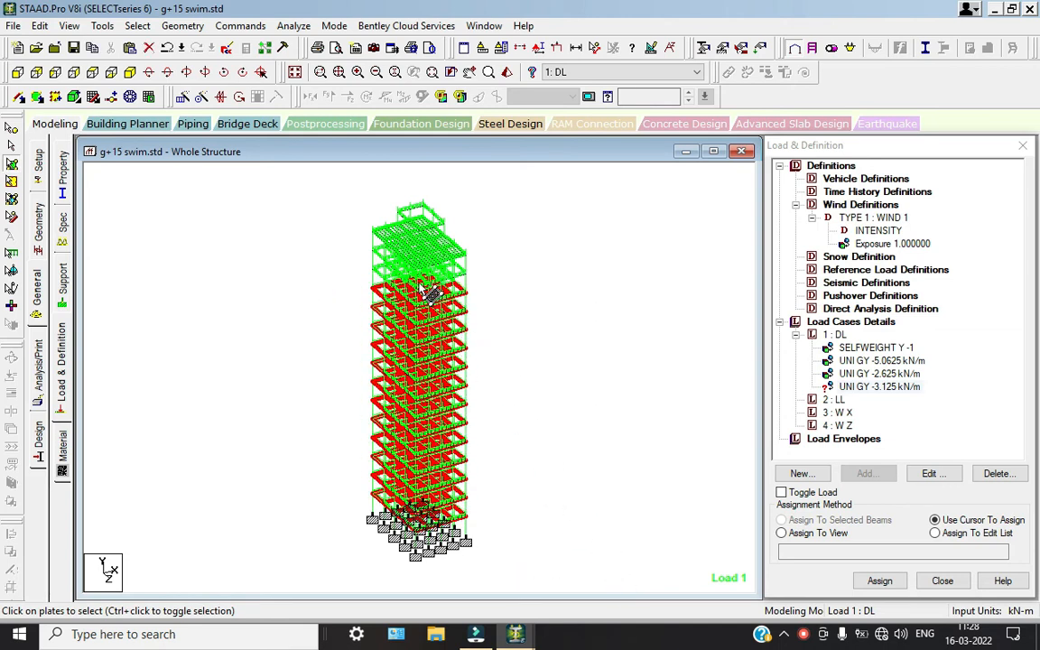
ctrl+drag(358, 233, 414, 289)
ctrl+drag(554, 318, 379, 249)
scroll(424, 220, up, 5)
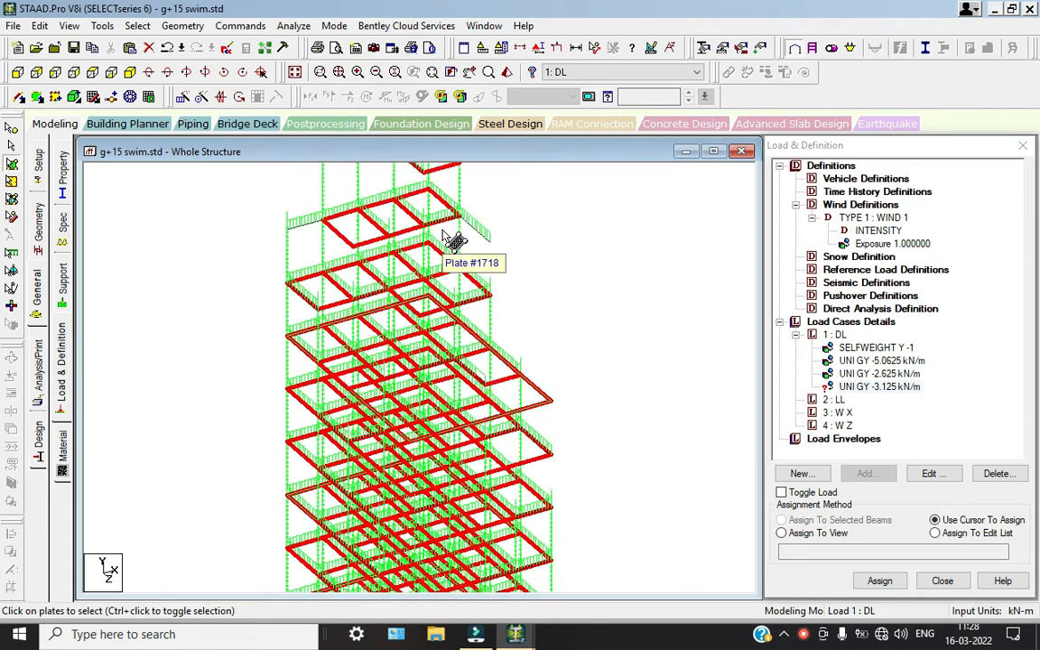
scroll(452, 232, down, 4)
scroll(383, 208, up, 2)
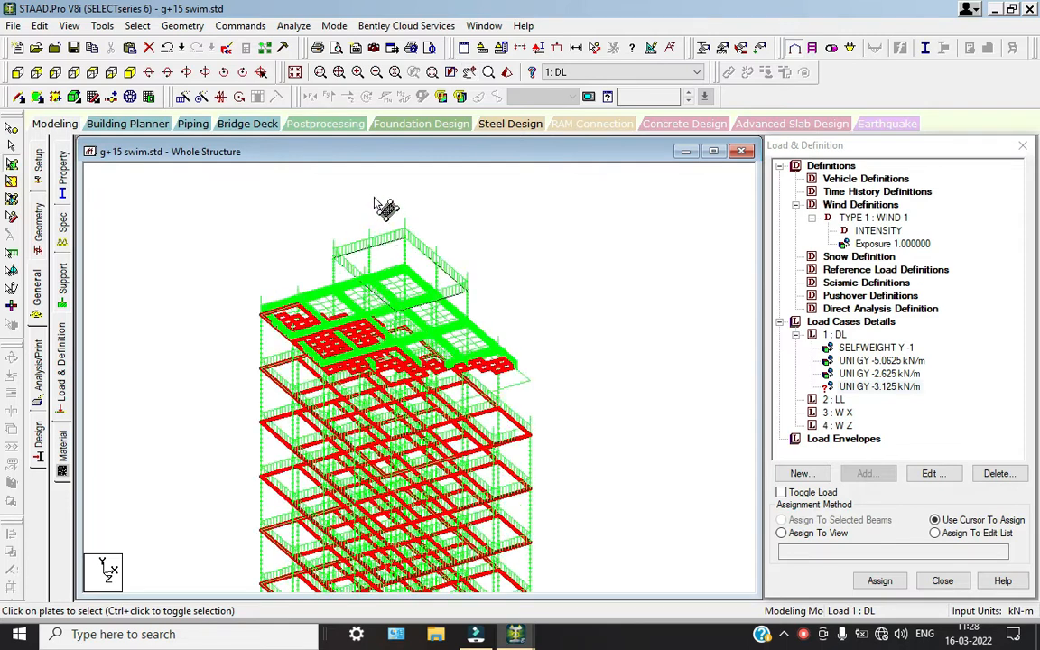
middle_drag(358, 371, 442, 411)
Step: Add the unselected roof slab panels outside the raised rooftop frame to the plate selection
click(441, 418)
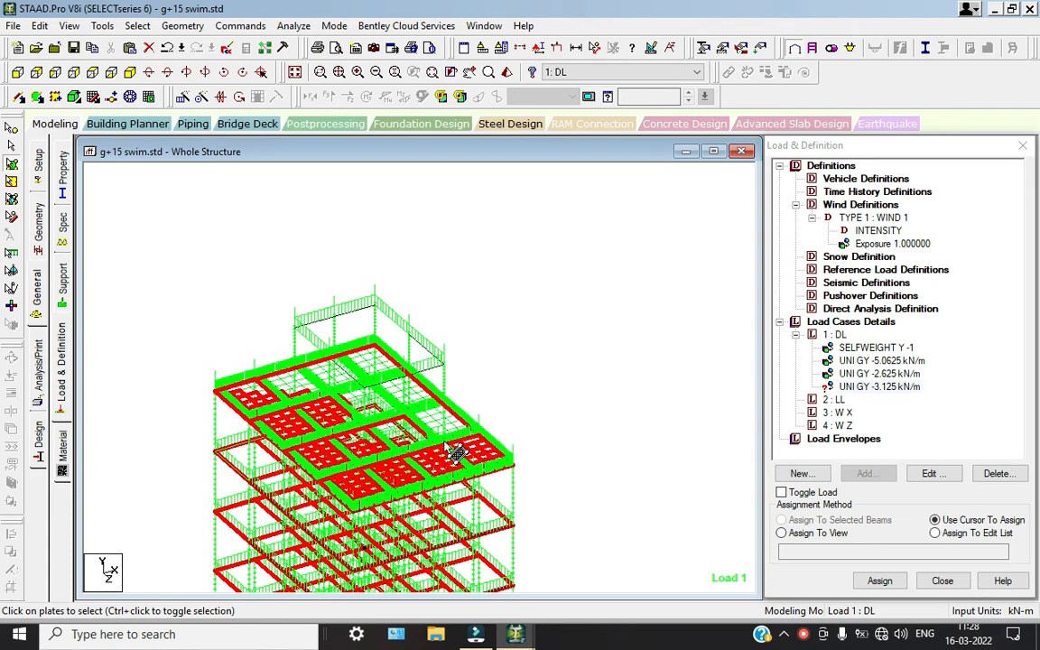
click(419, 432)
click(444, 428)
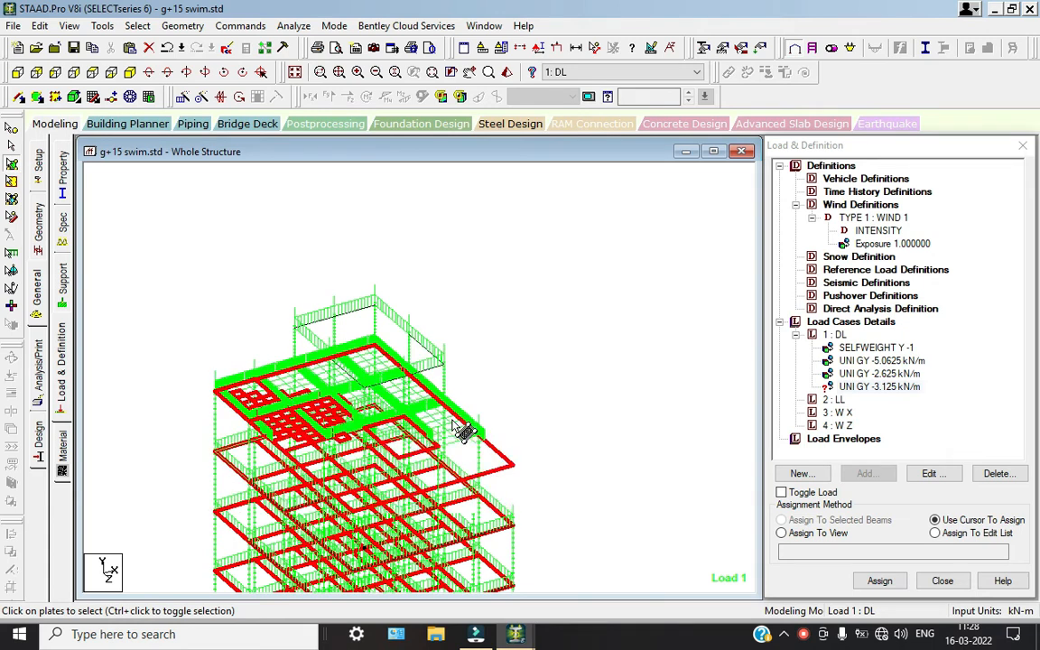
click(454, 425)
click(441, 417)
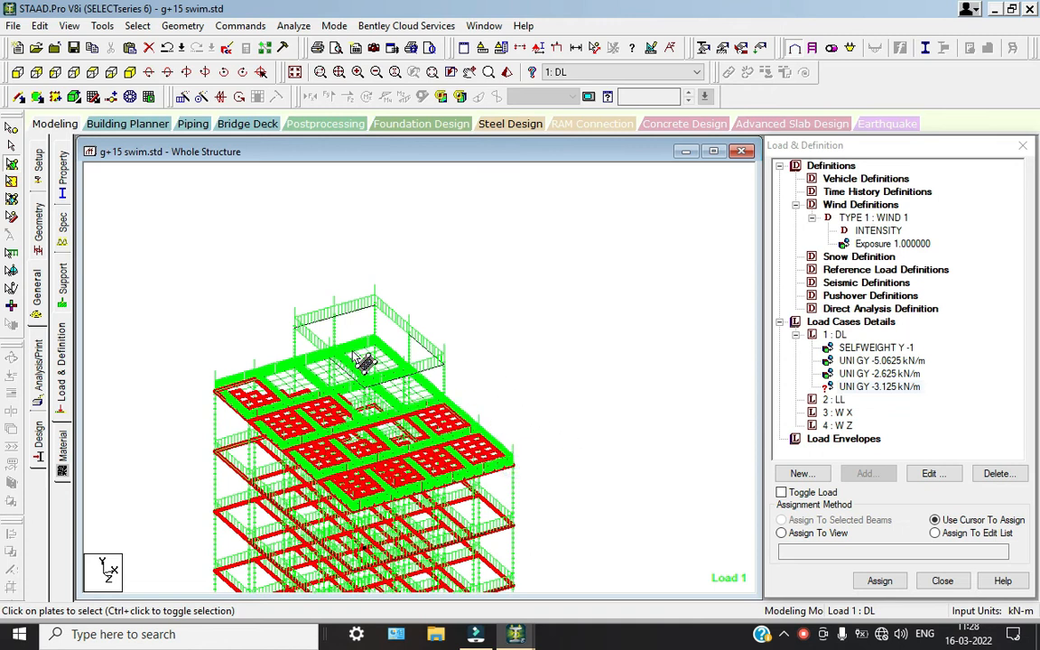
drag(303, 429, 308, 434)
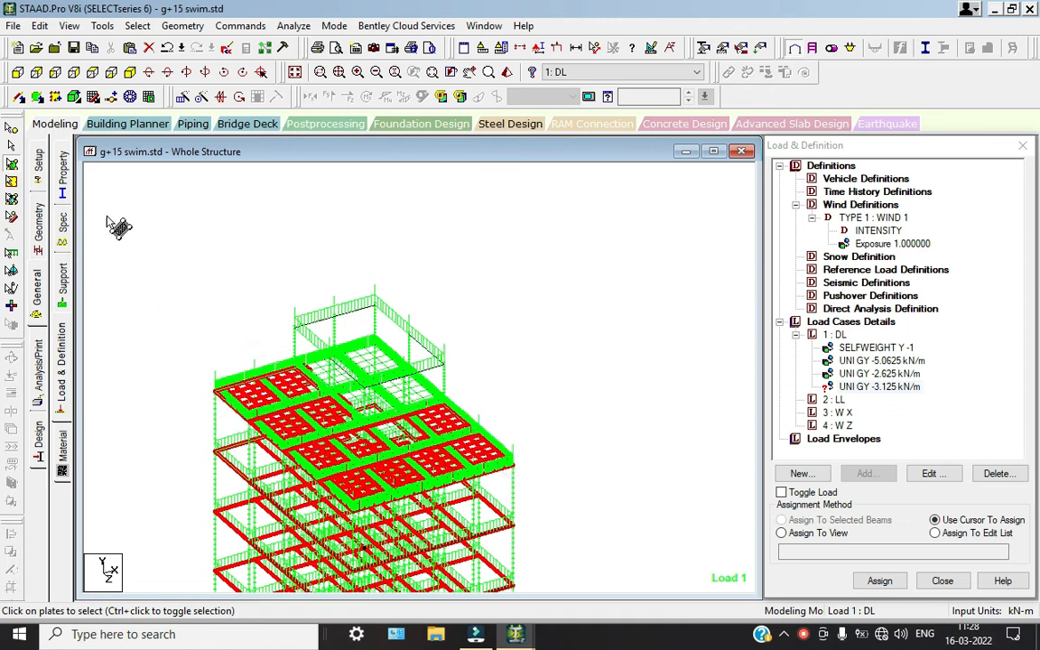
Step: In plan view, add the remaining roof slab plates beneath the raised rooftop frame, and return to the isometric view
click(102, 76)
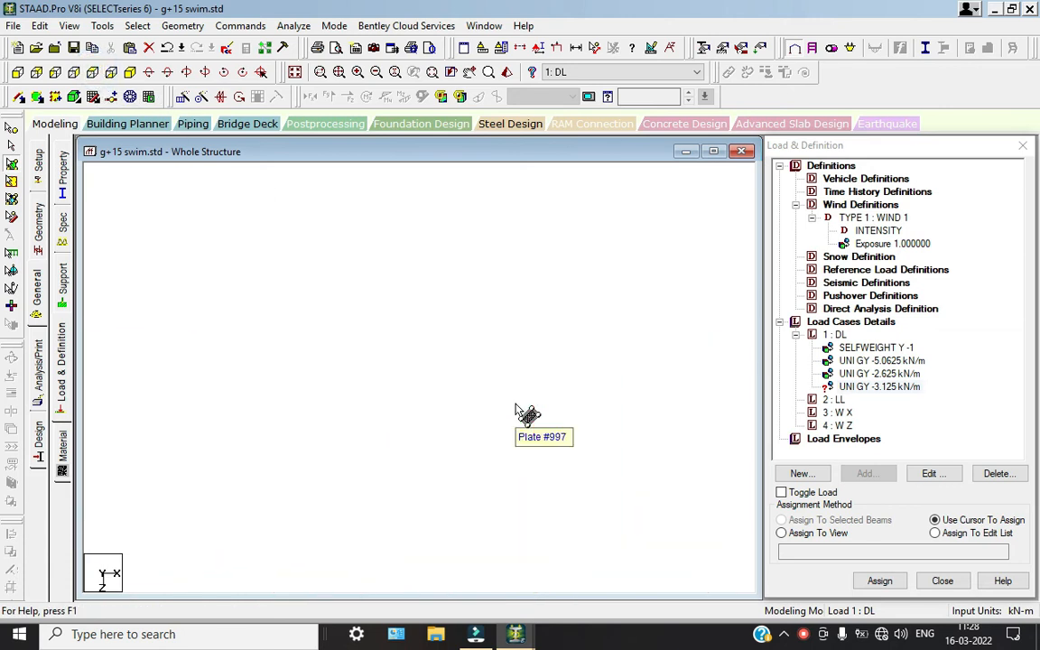
middle_drag(435, 278, 419, 224)
click(322, 299)
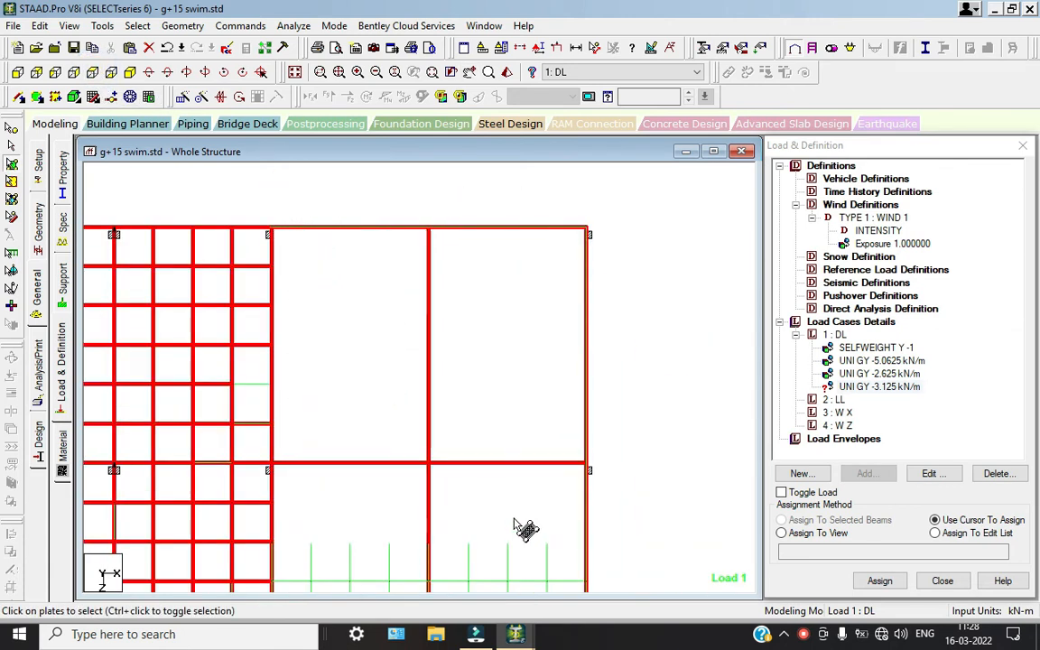
click(130, 72)
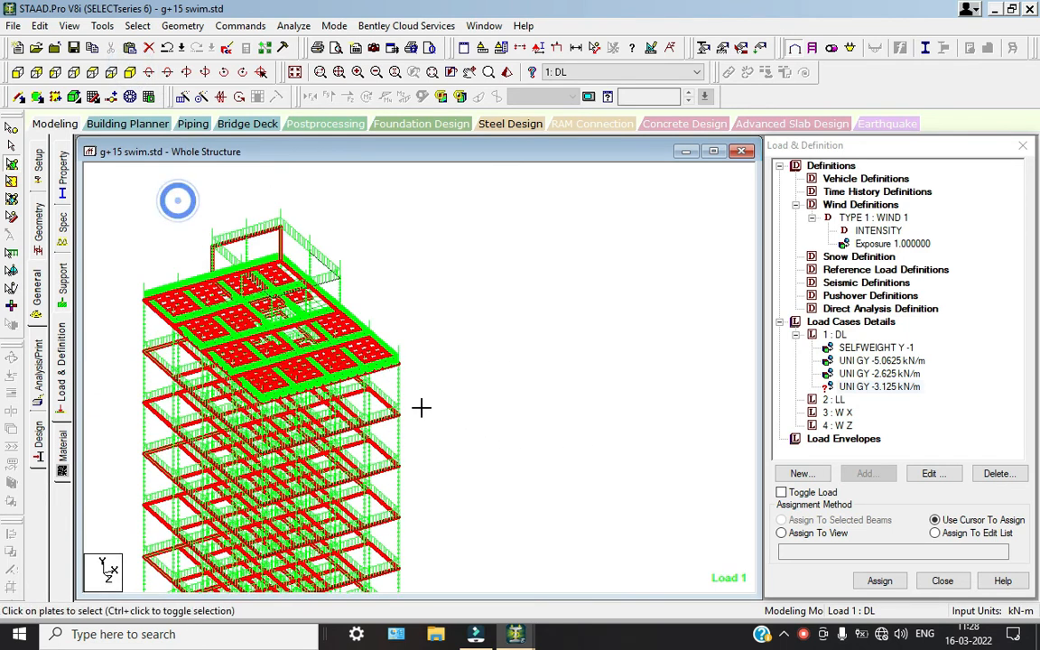
Step: Remove the plates of the raised rooftop enclosure from the selection, keeping the roof slab panels selected
click(291, 251)
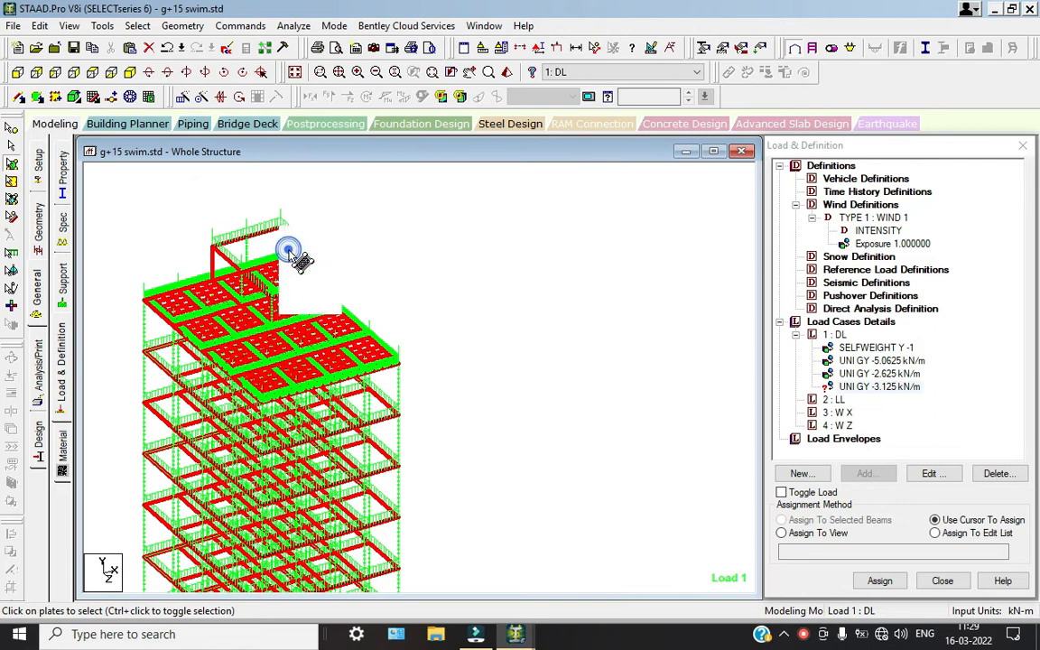
click(304, 292)
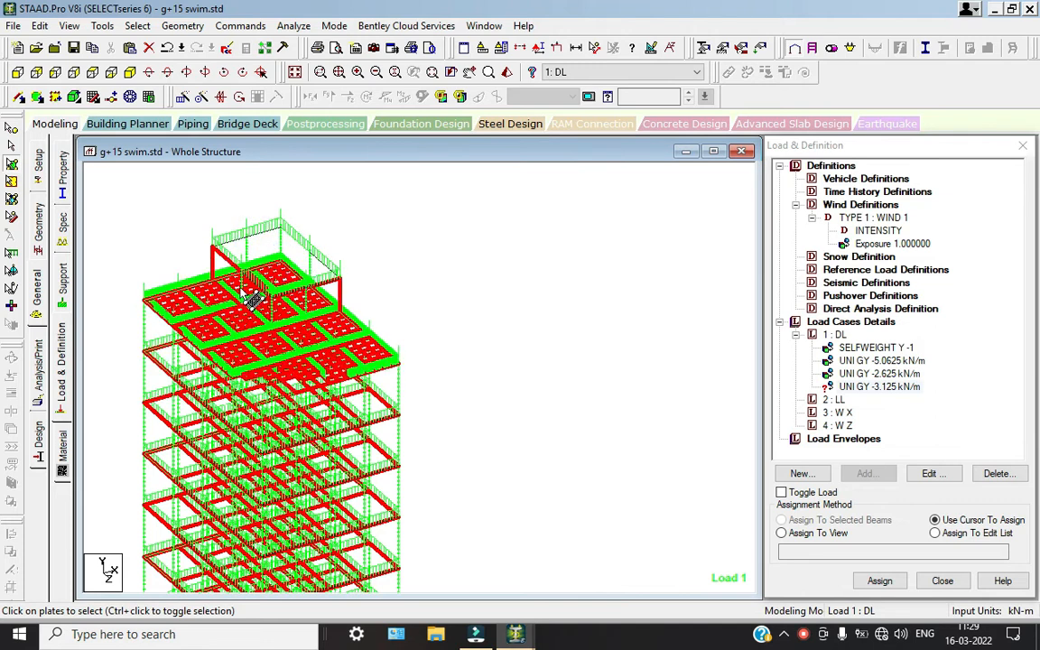
click(235, 256)
click(341, 301)
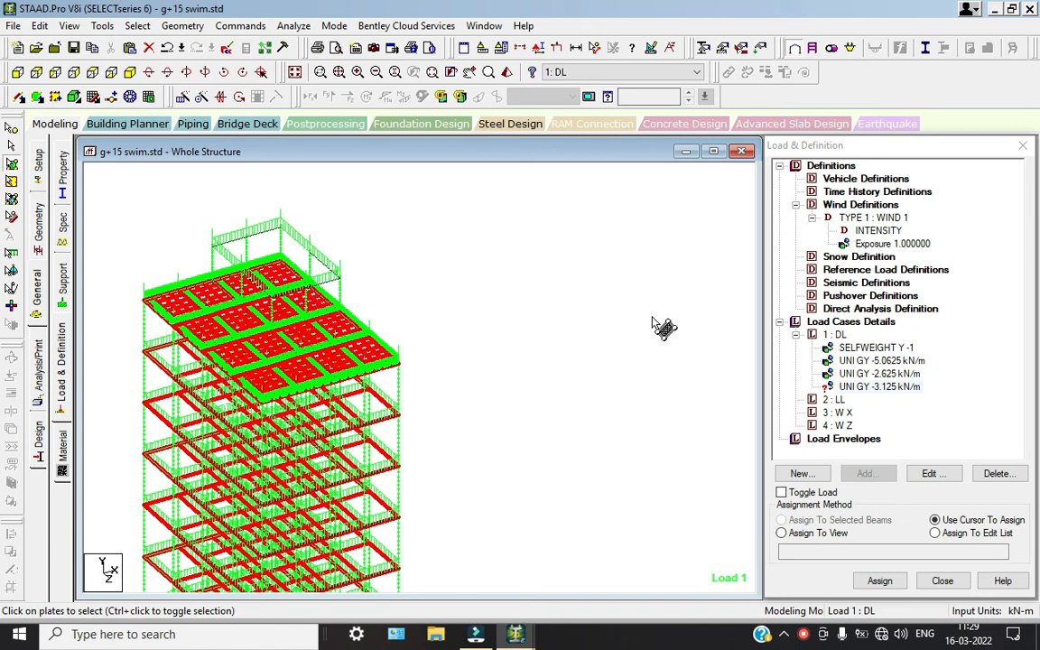
Step: Assign the -3.125 kN/m uniform force of the DL load case using the Assign To View method
click(870, 386)
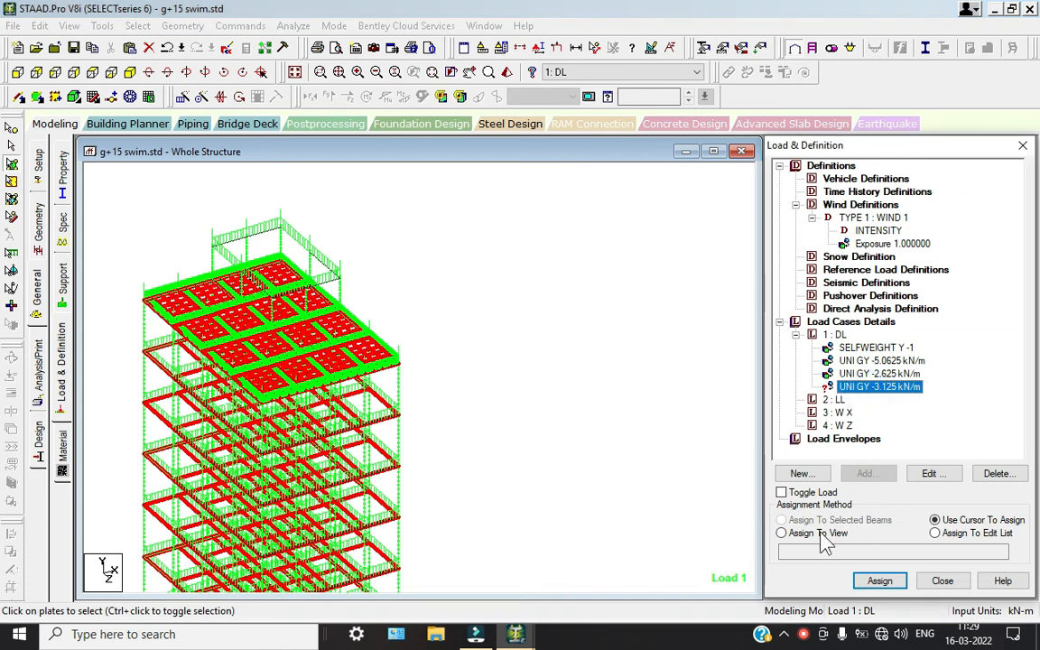
click(782, 533)
click(881, 581)
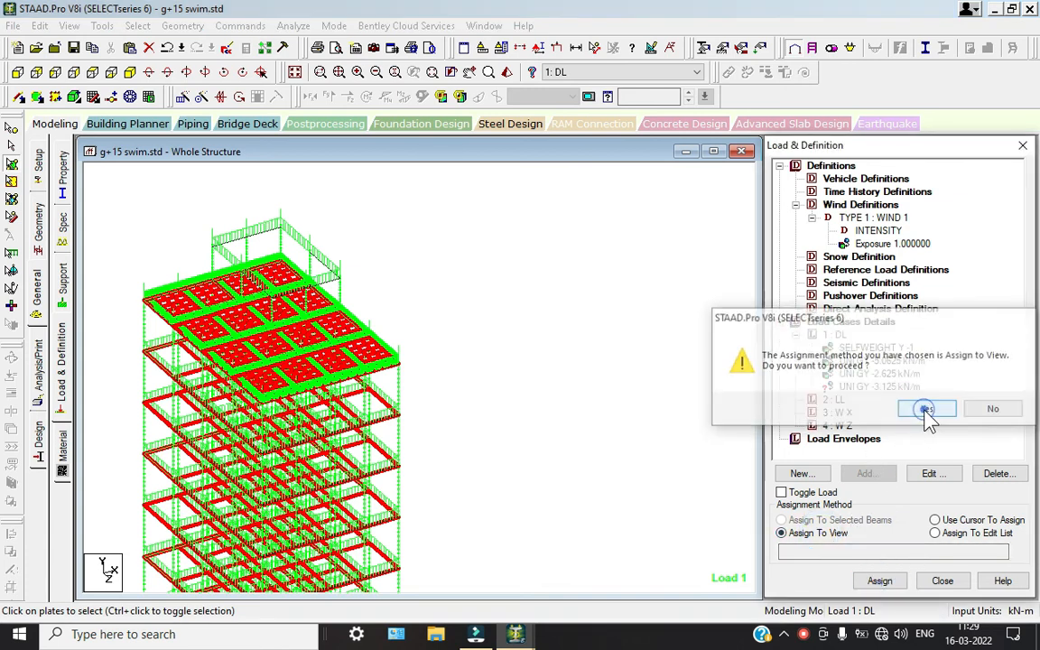
click(926, 409)
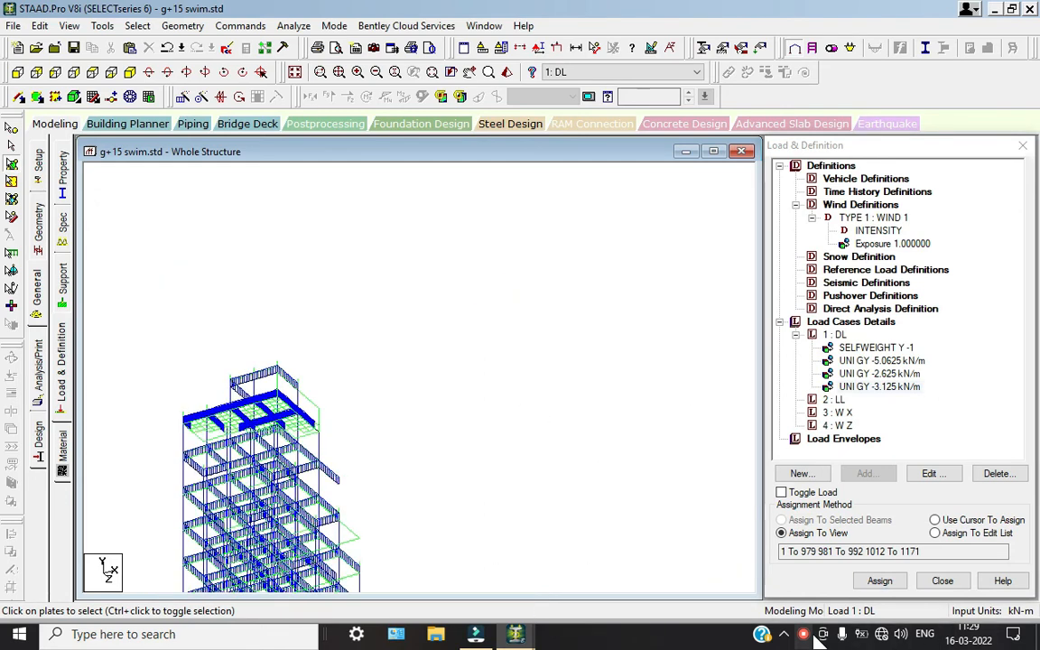
click(980, 524)
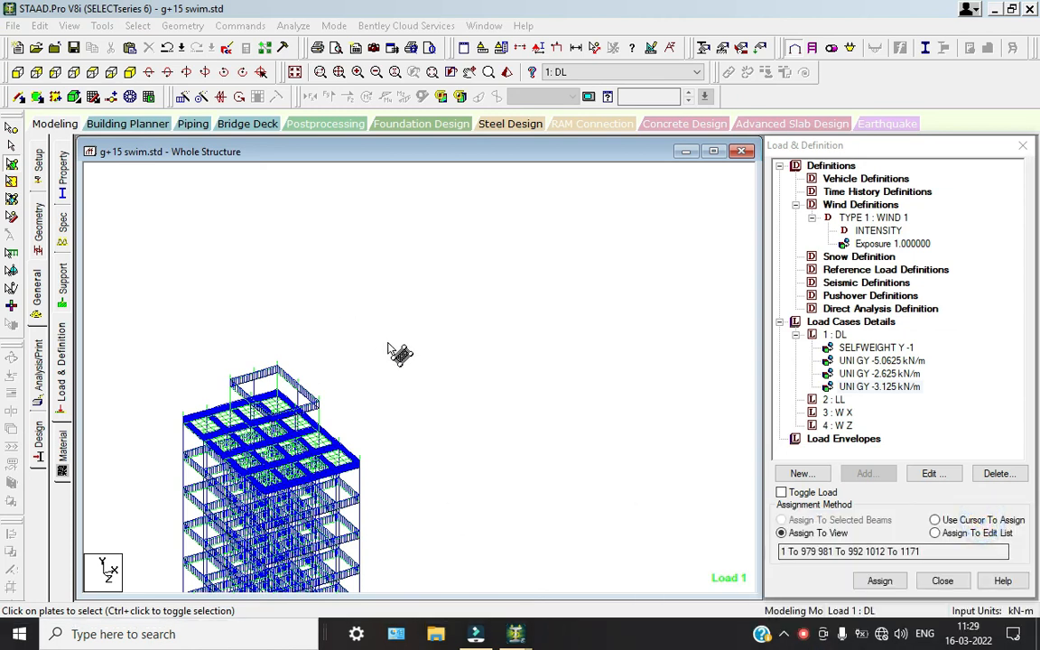